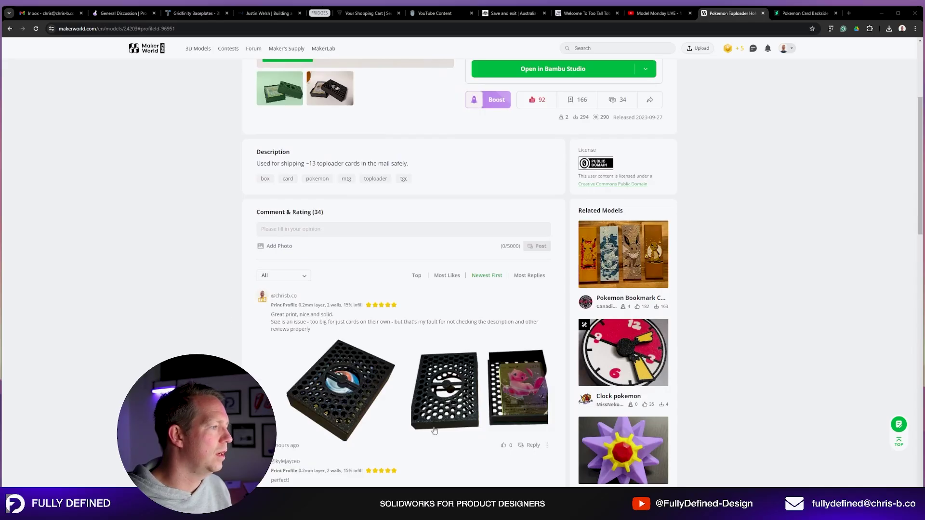
- Review the description, comments and print photos on the Pokemon Toploader Holder page
scroll(429, 425, "down", 1)
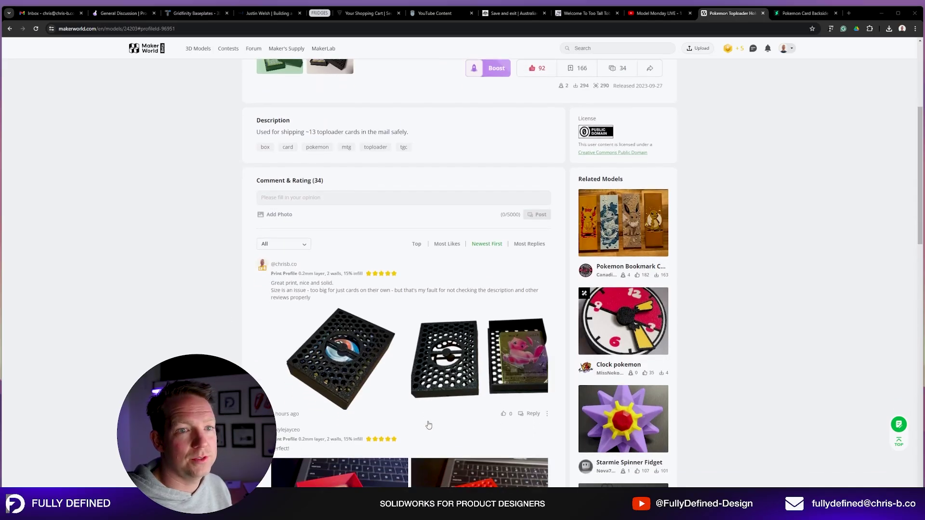
scroll(429, 425, "up", 5)
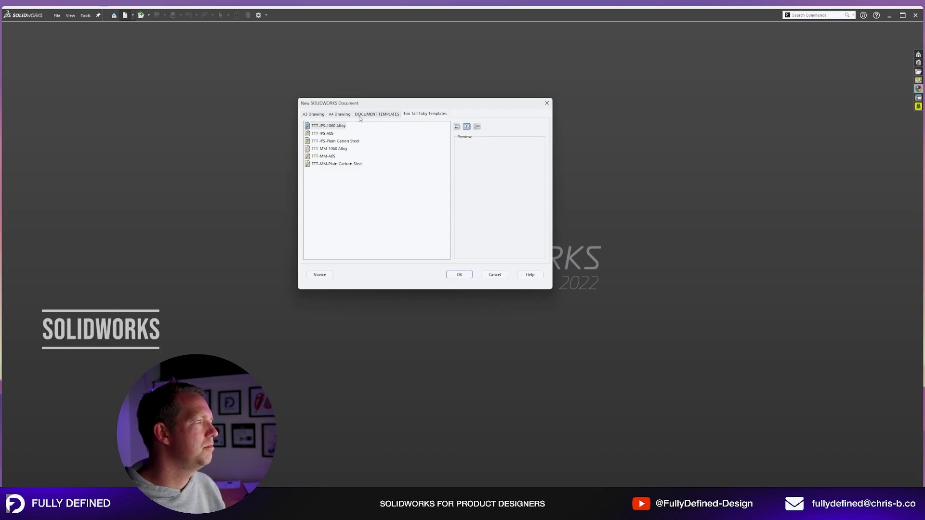
- Create a new part from the document templates in SOLIDWORKS and widen the feature tree
left_click(381, 114)
left_click(322, 126)
left_click(459, 274)
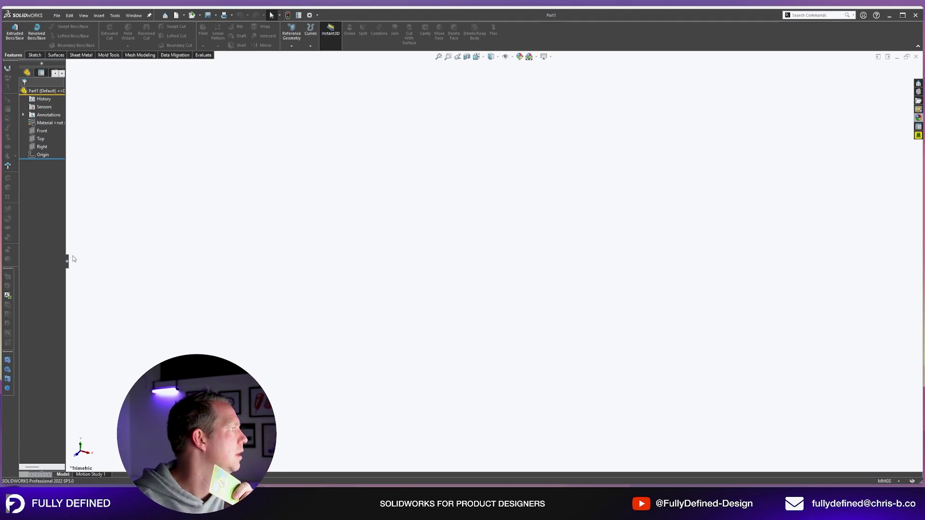
left_click_drag(67, 262, 116, 257)
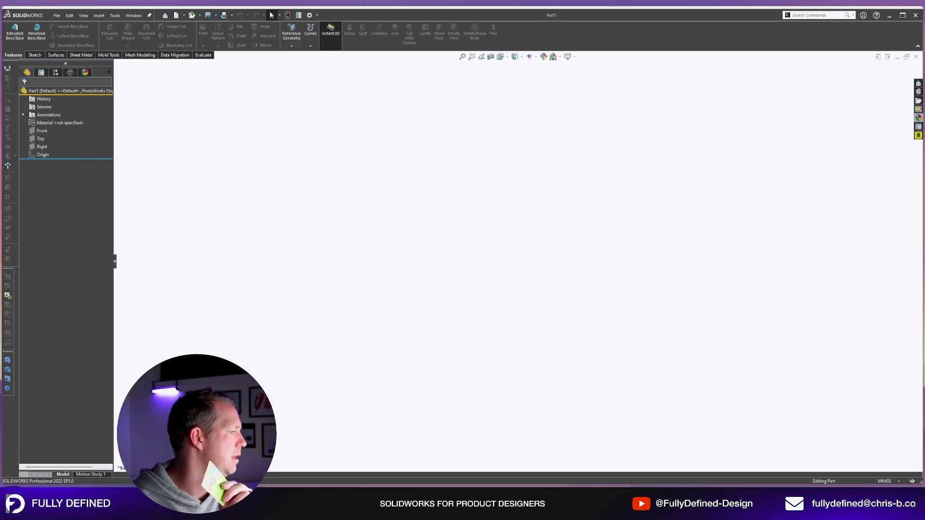
- Switch to the browser to view the toploader holder and Pokemon card backside pages, and return to SOLIDWORKS
left_click(278, 497)
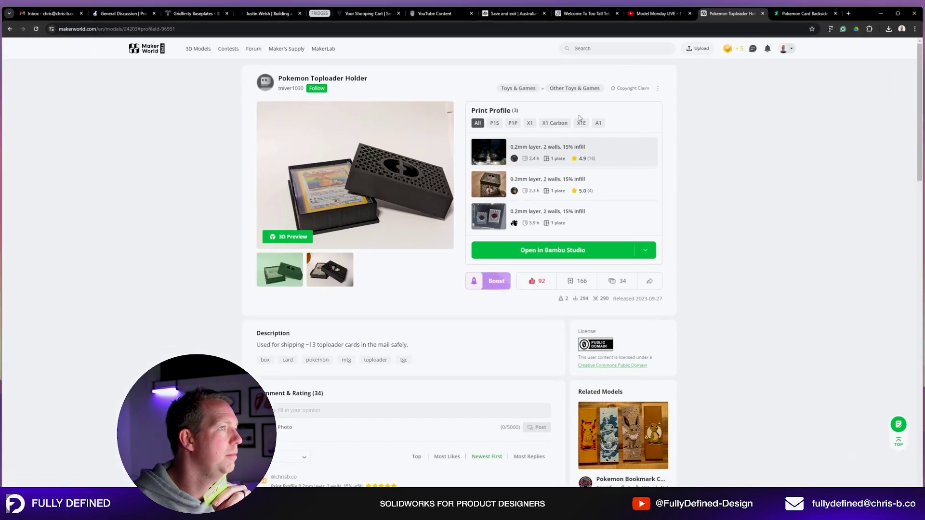
left_click(800, 14)
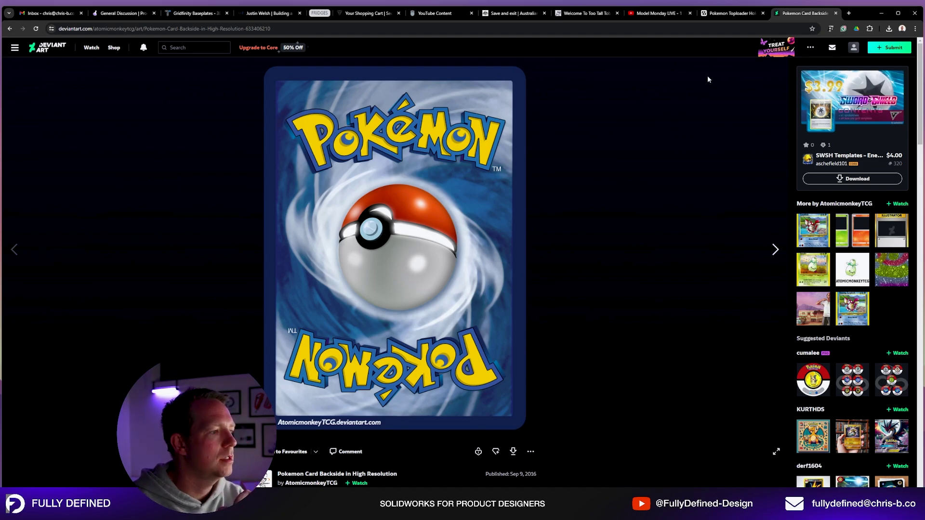
key("alt+Tab")
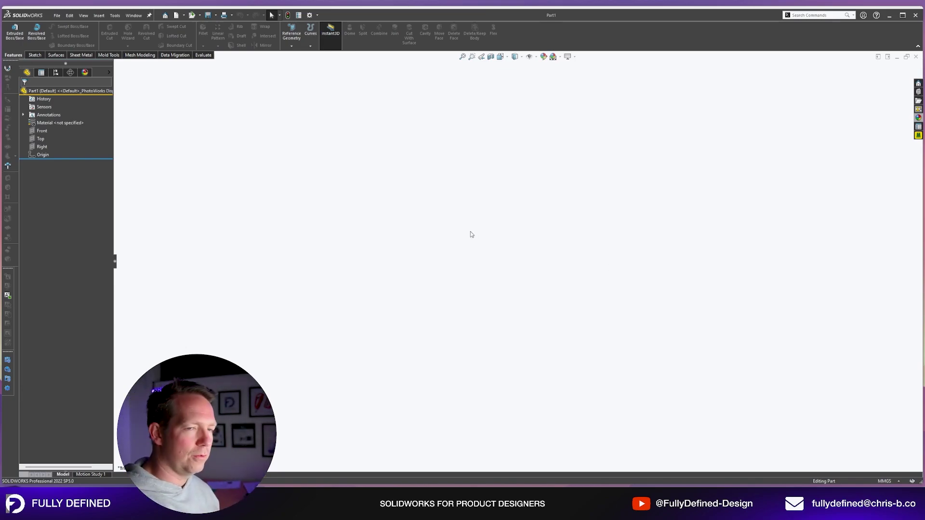
- Sketch a center rectangle at the origin on the Top plane, 86.7 mm high and 61.2 mm wide
left_click(40, 139)
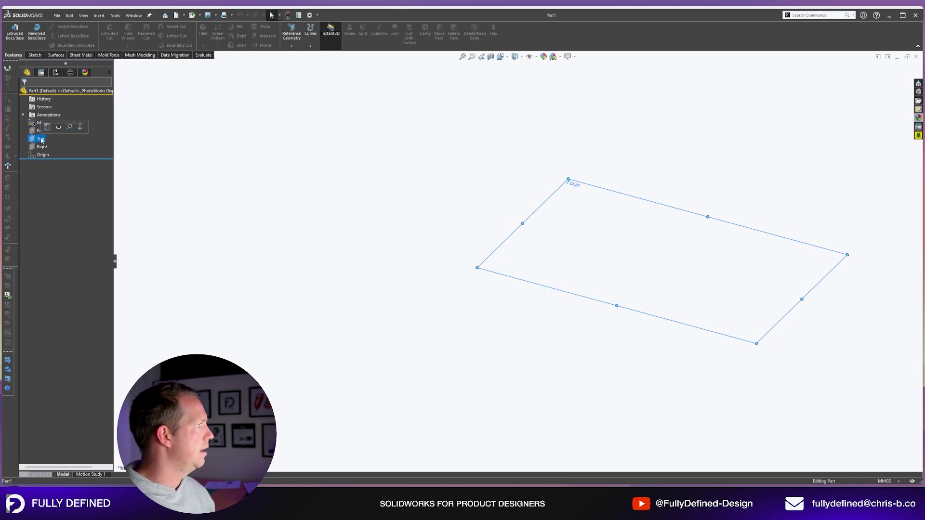
left_click(47, 127)
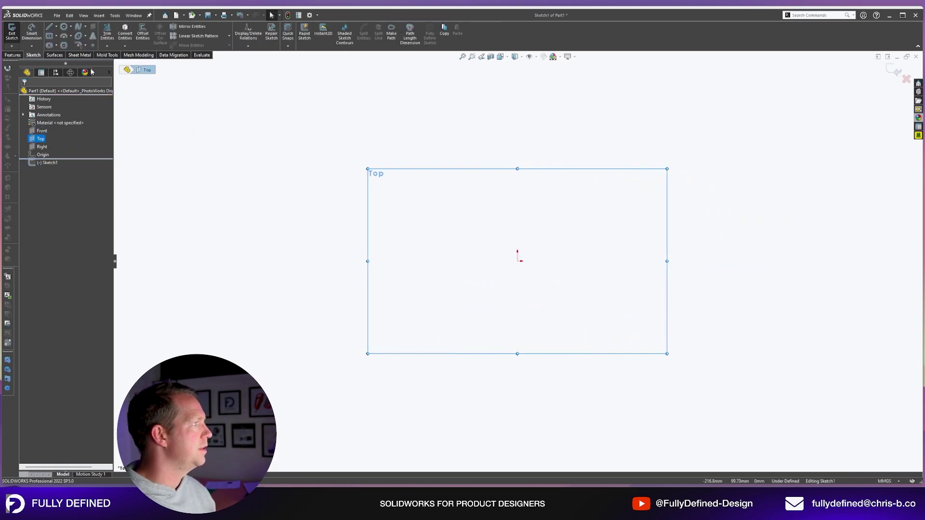
left_click(49, 36)
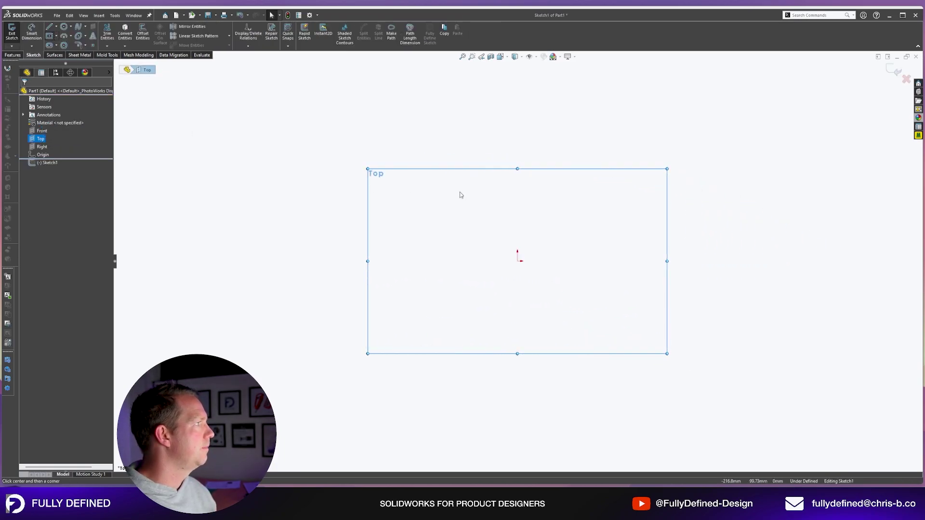
left_click(517, 261)
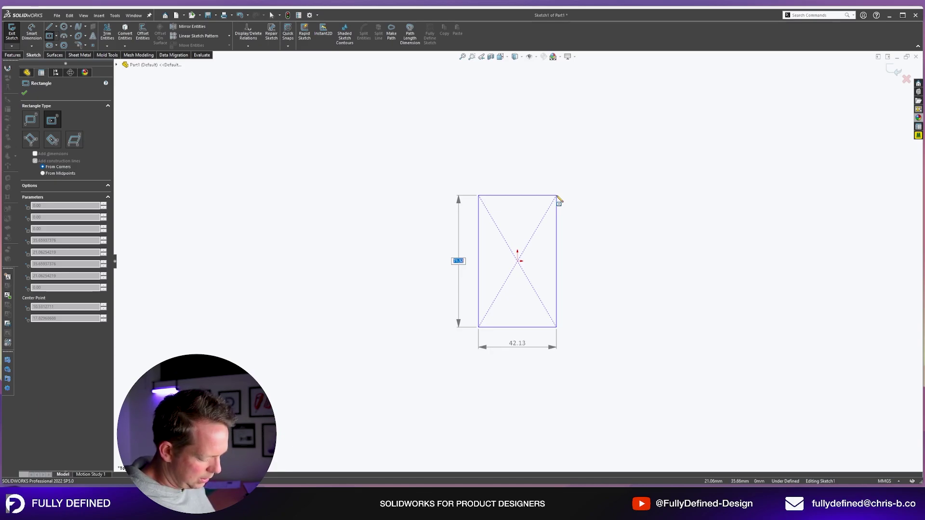
type("86.7")
key("Return")
type("61.2")
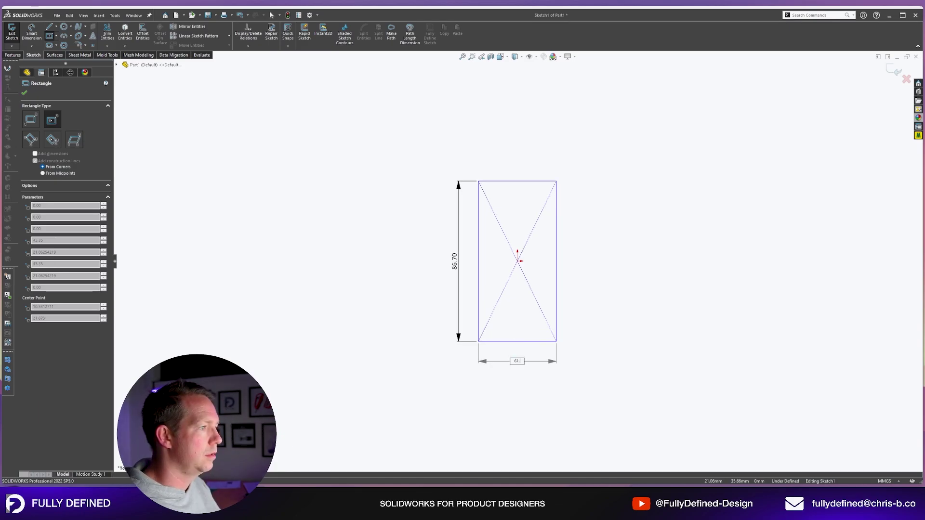
key("Return")
key("Escape")
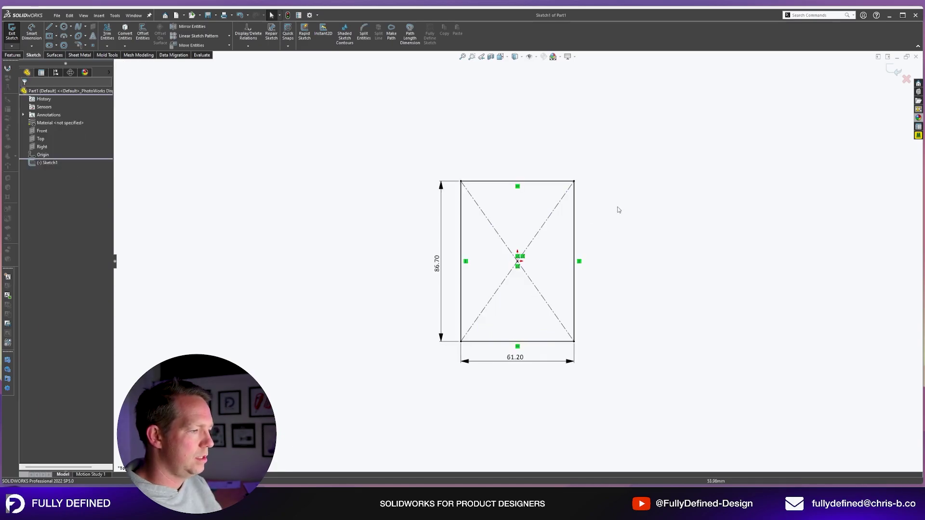
- Check the Pokemon card dimensions in the browser and set the SOLIDWORKS rectangle to 88 mm high and 63 mm wide
key("alt+Tab")
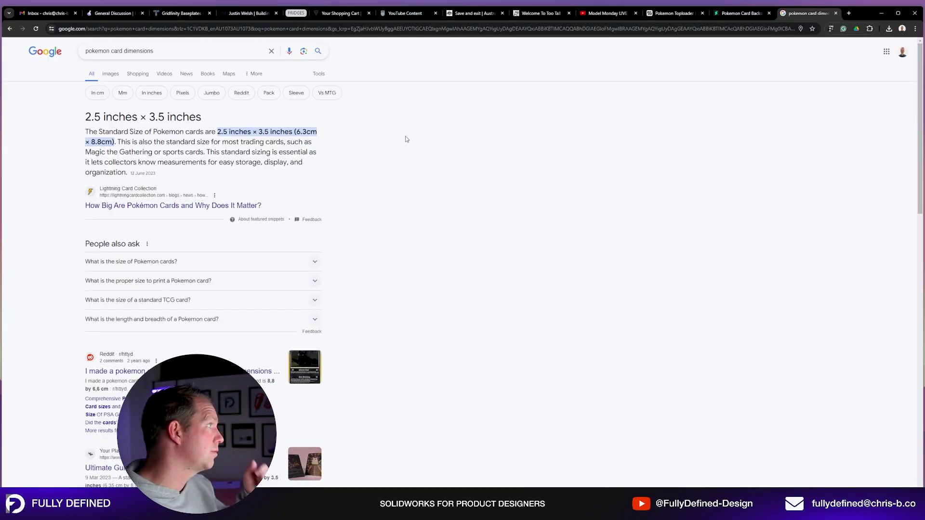
key("alt+Tab")
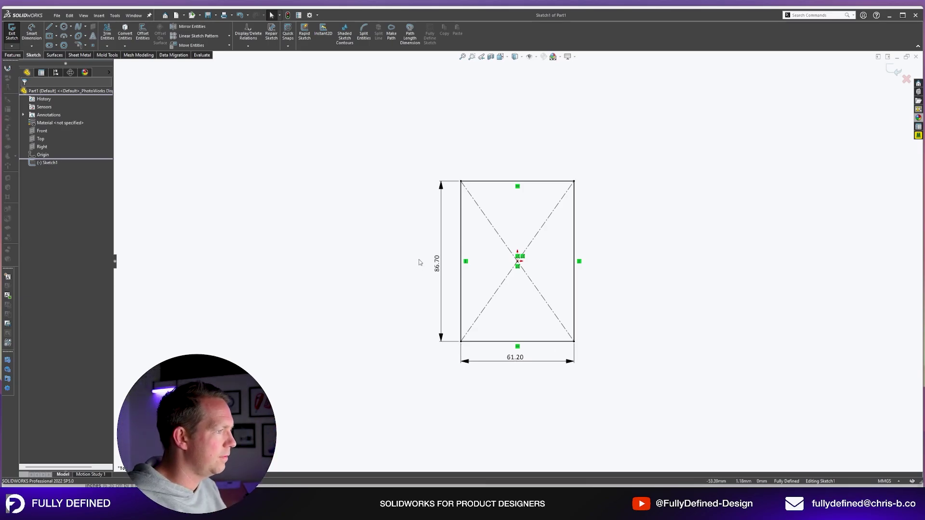
double_click(437, 264)
double_click(513, 358)
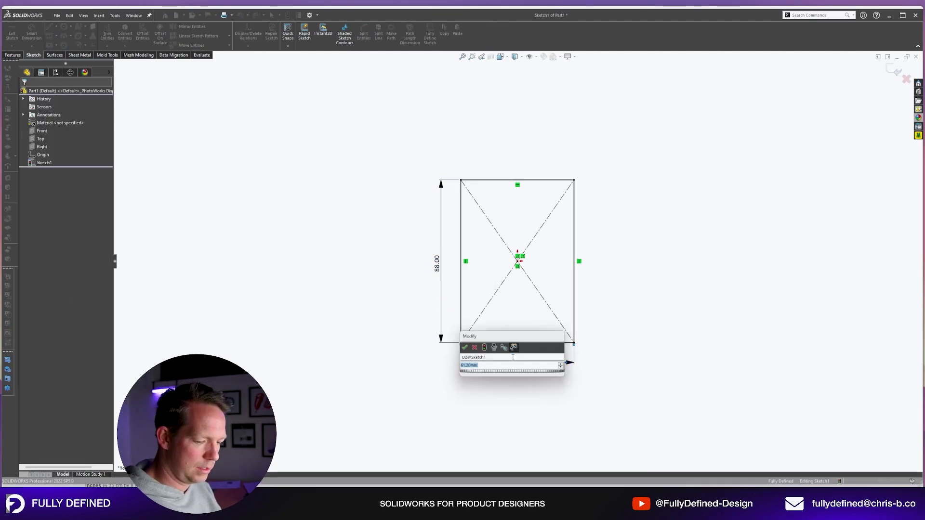
type("63")
key("Return")
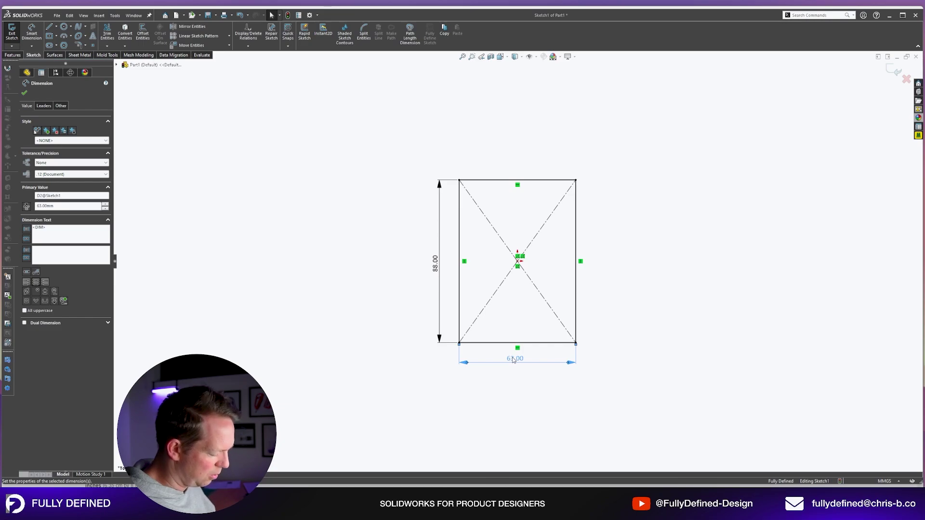
- Round all four corners of the rectangle with 3 mm sketch fillets and exit the sketch
left_click(78, 45)
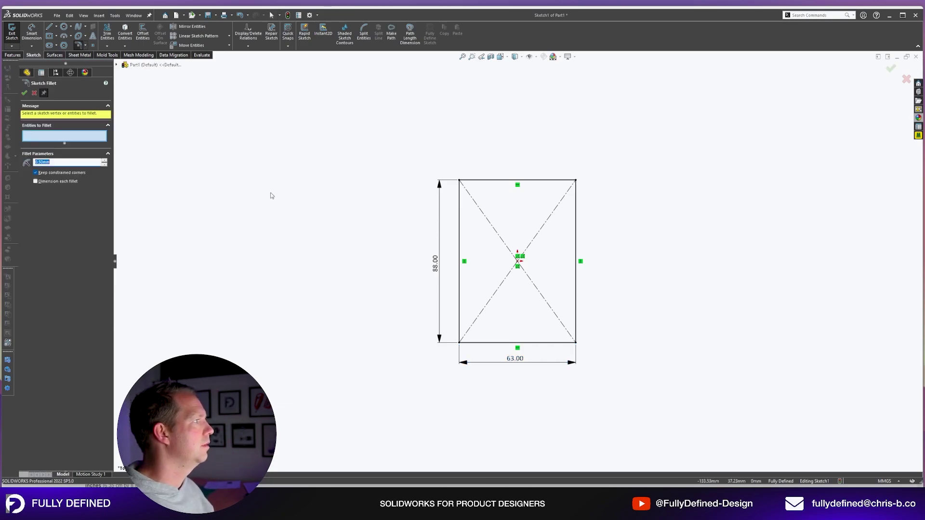
type("3")
key("Return")
left_click_drag(262, 170, 672, 421)
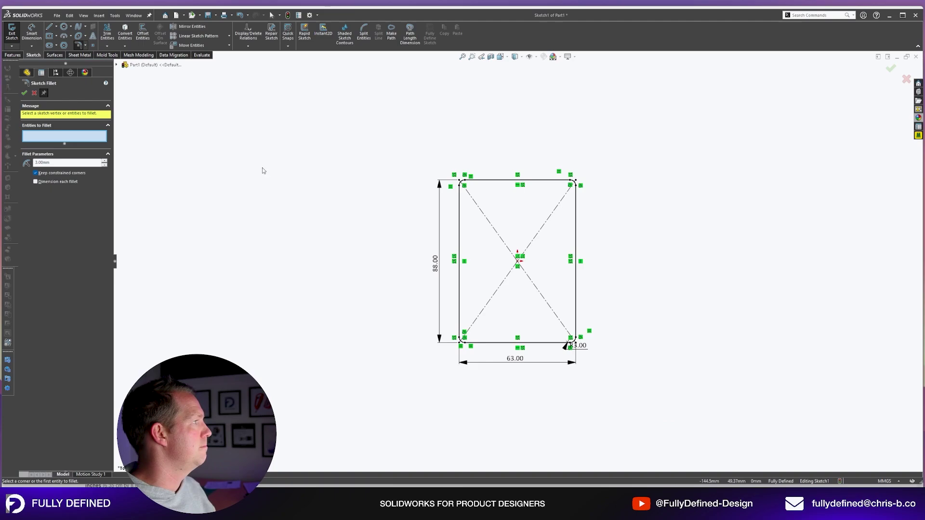
left_click(891, 69)
left_click(893, 71)
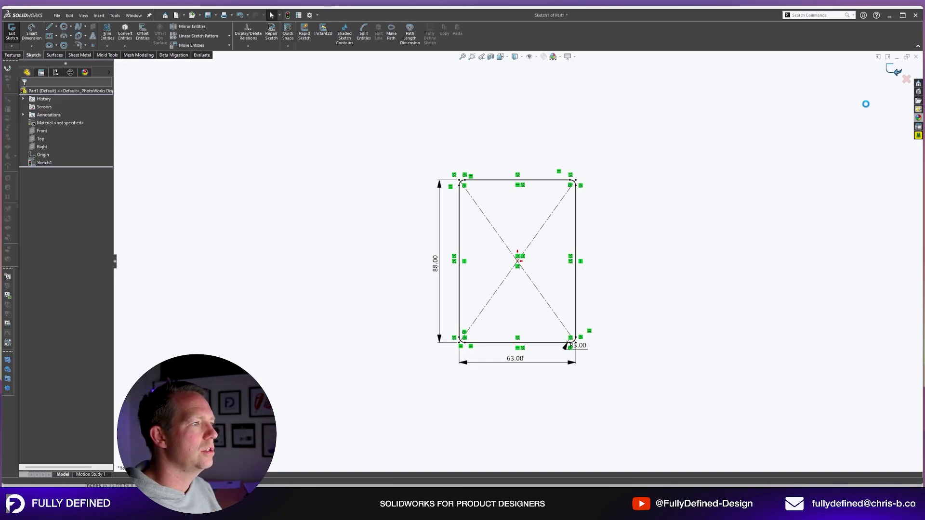
left_click(40, 139)
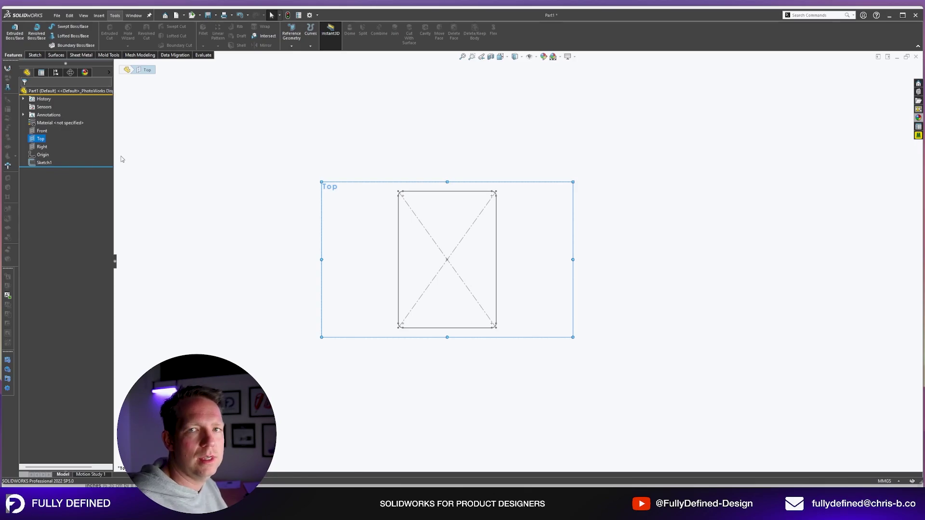
left_click(100, 16)
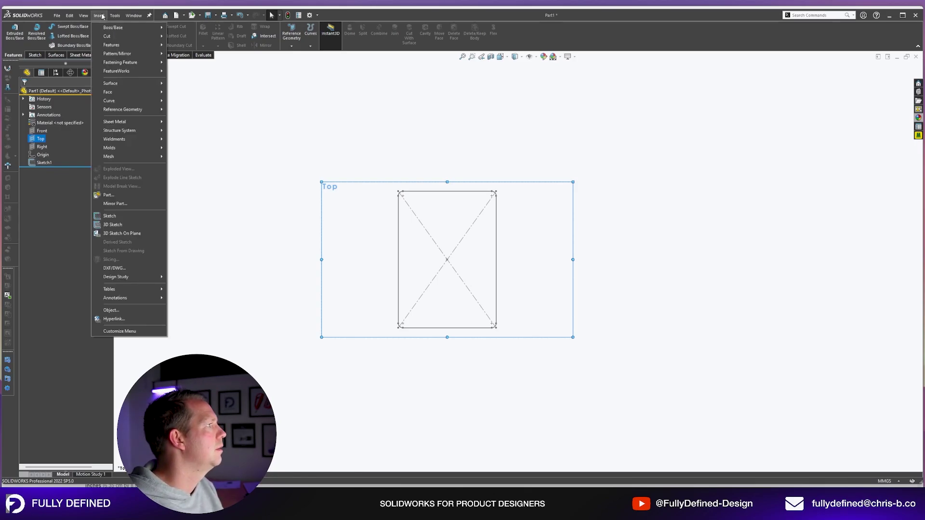
mouse_move(122, 17)
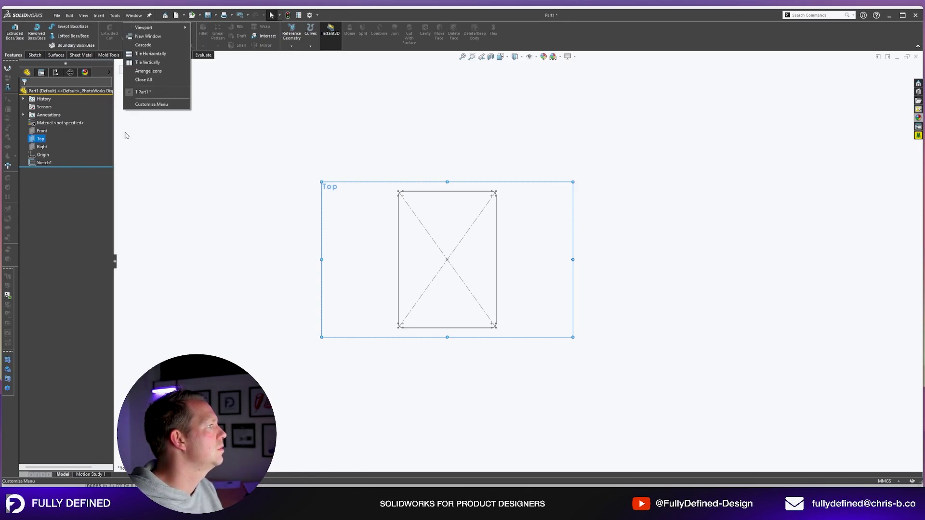
mouse_move(169, 222)
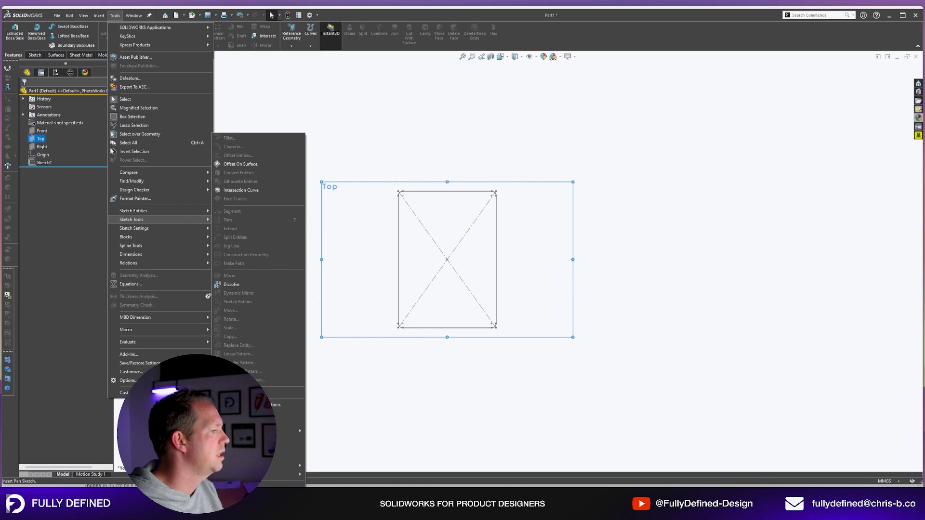
left_click(306, 108)
- Reopen the card outline sketch and insert the downloaded Pokemon card backside PNG as a sketch picture in low resolution
left_click(43, 162)
left_click(43, 139)
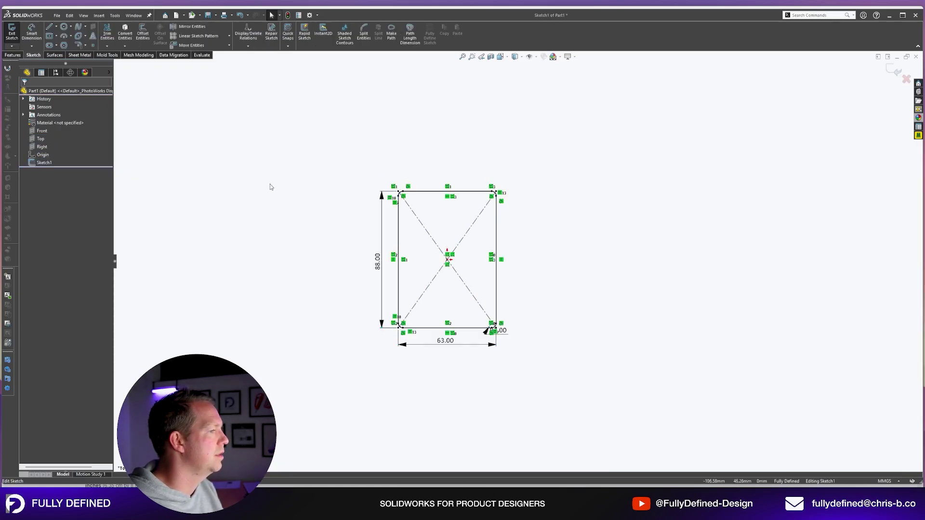
left_click(115, 15)
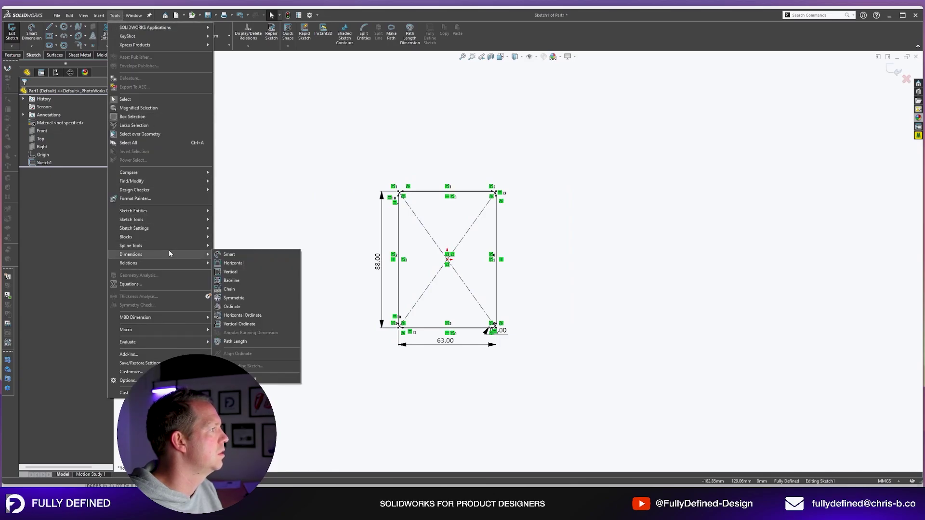
mouse_move(160, 219)
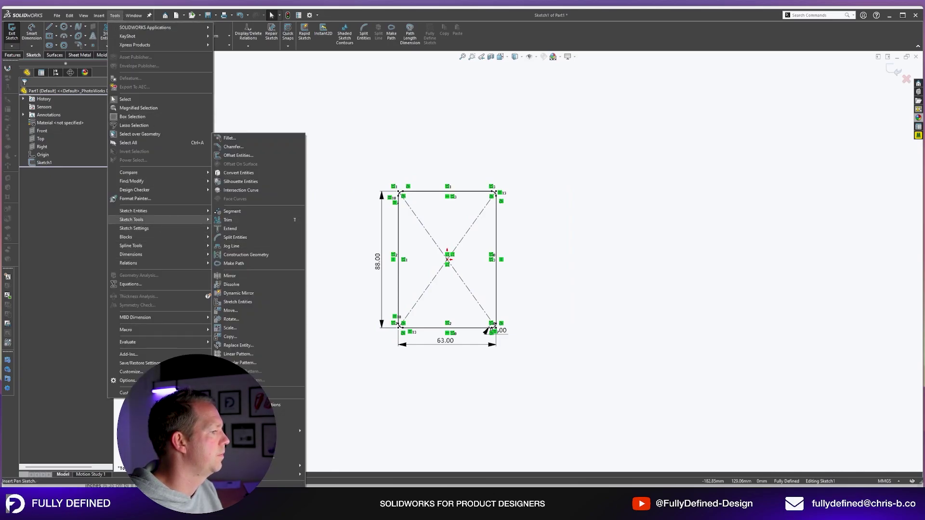
left_click(259, 485)
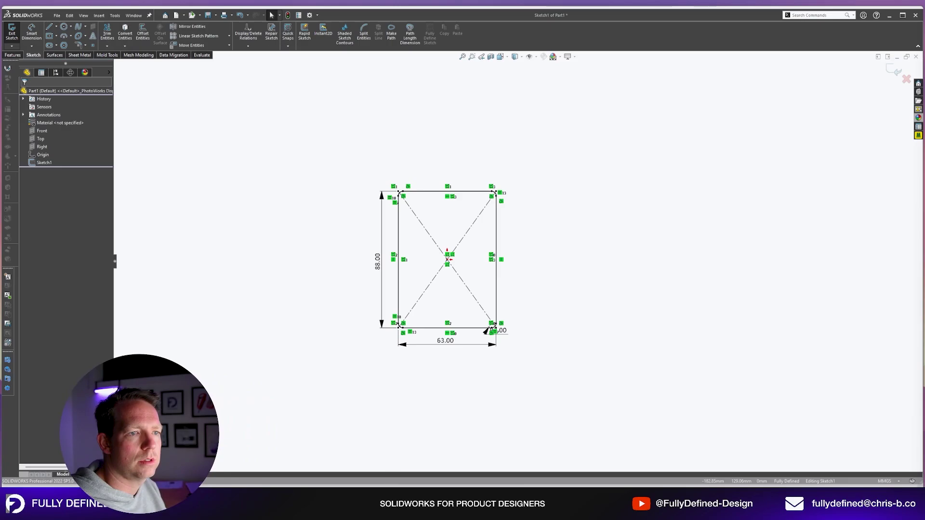
left_click(115, 16)
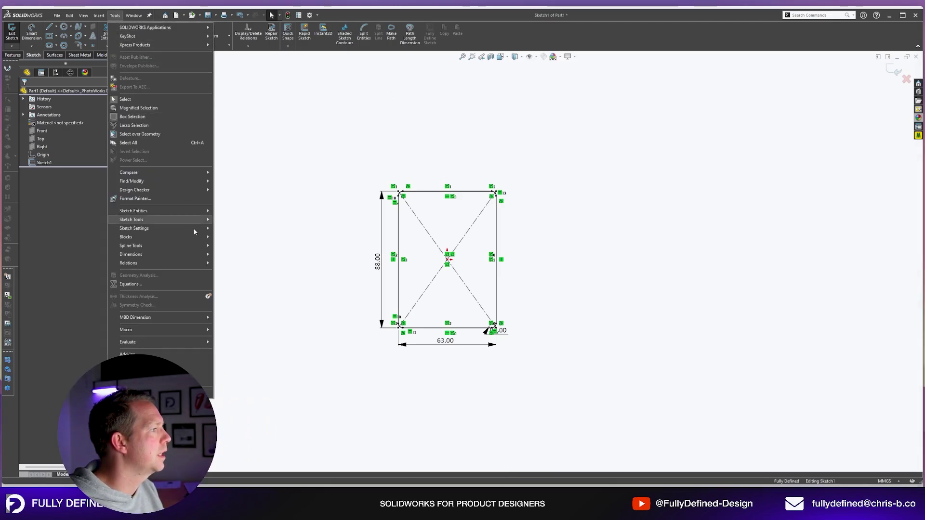
mouse_move(159, 219)
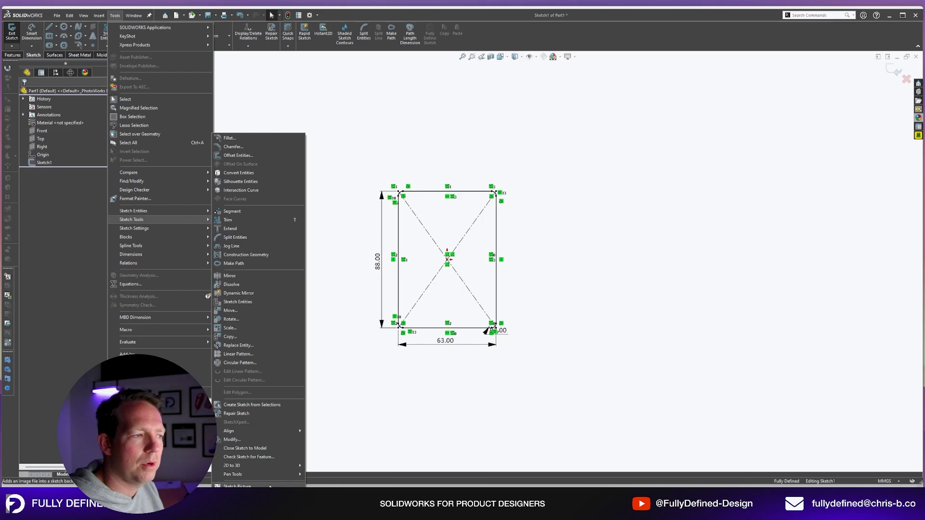
left_click(271, 486)
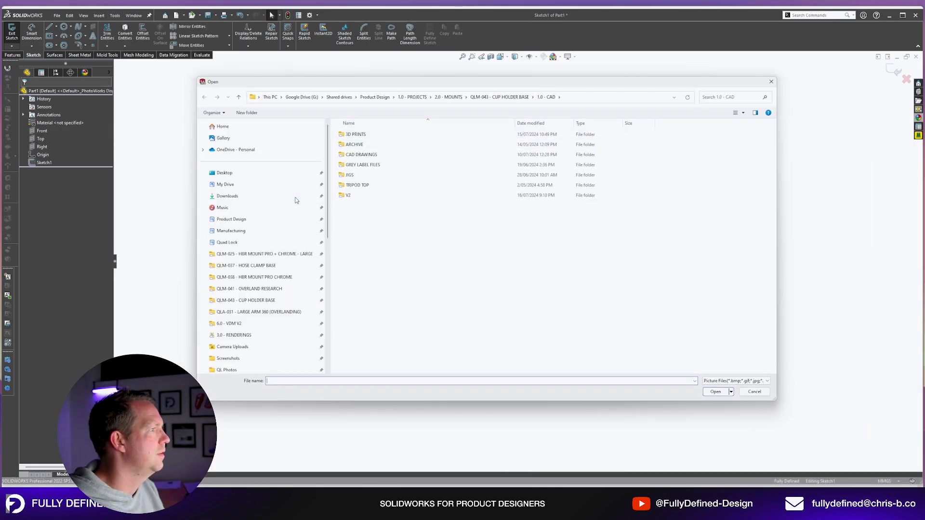
left_click(234, 196)
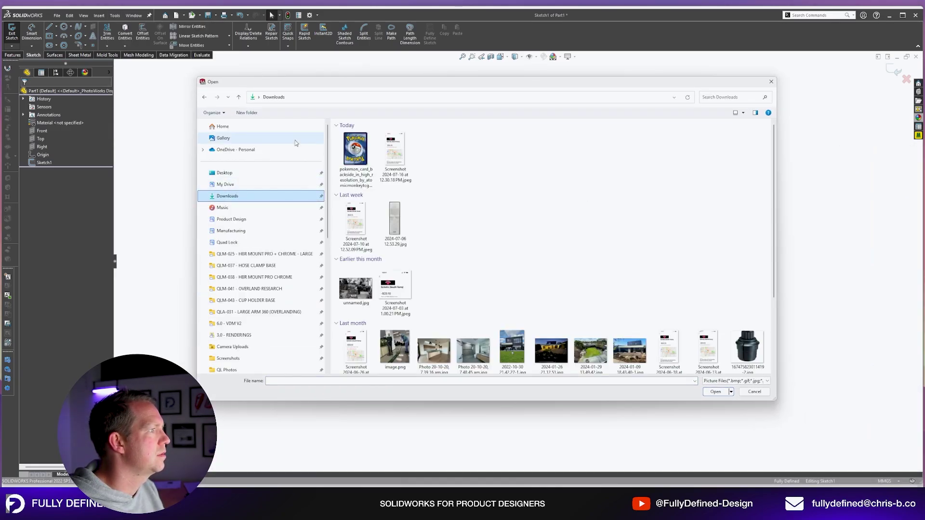
left_click(358, 150)
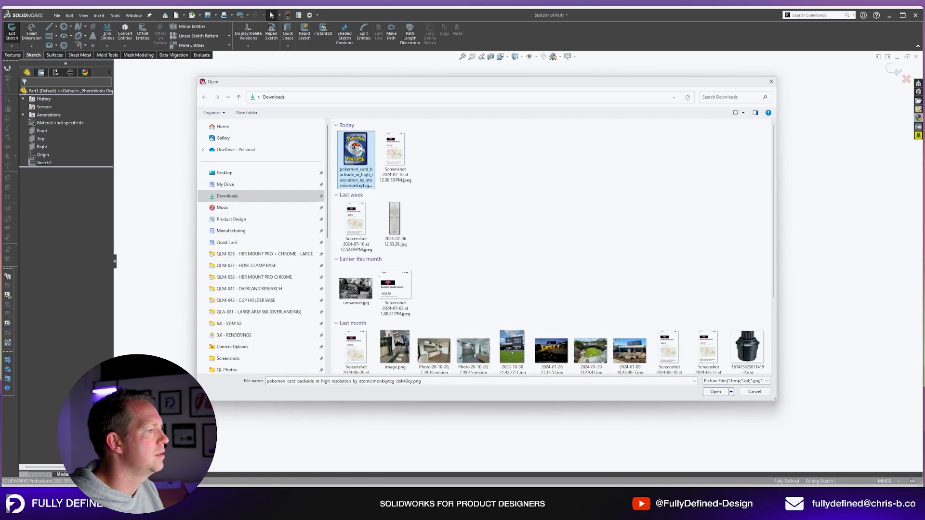
left_click(715, 392)
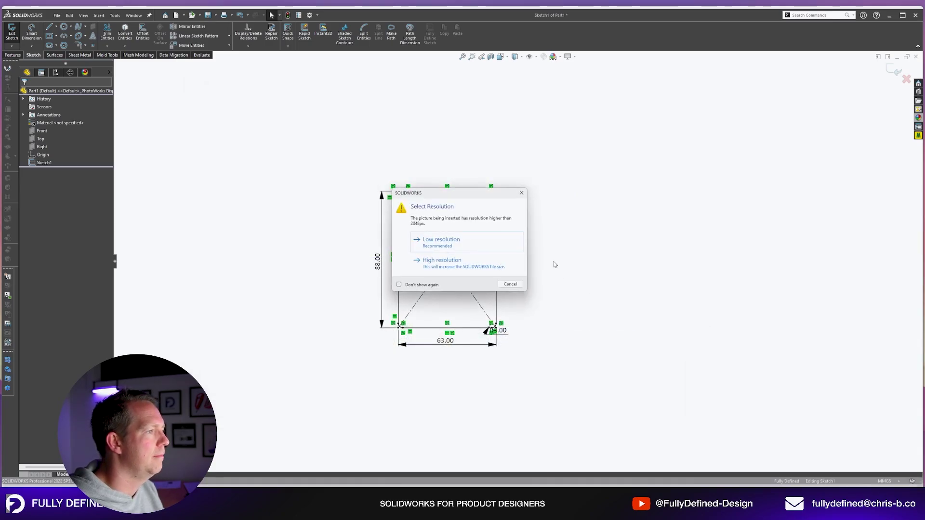
left_click(466, 246)
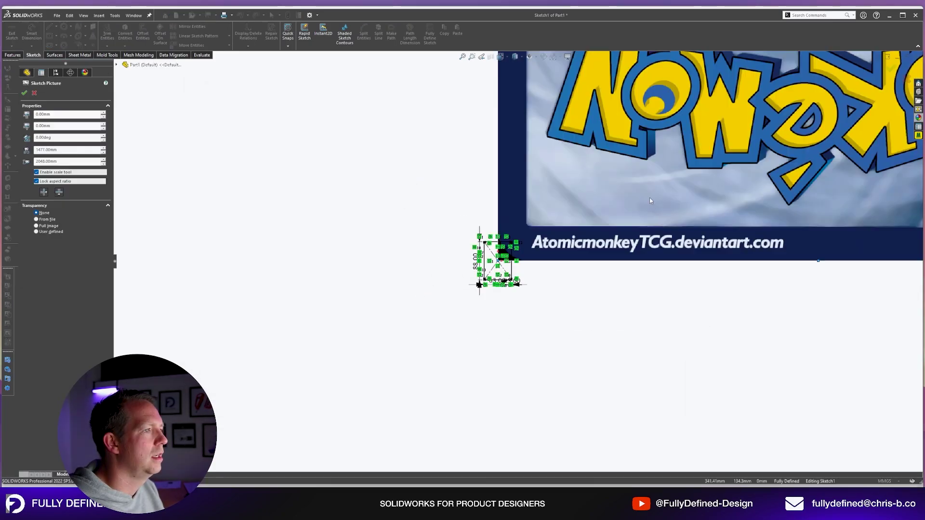
- Set the sketch picture's height to 88 mm with the aspect ratio locked
key("f")
scroll(601, 207, "down", 2)
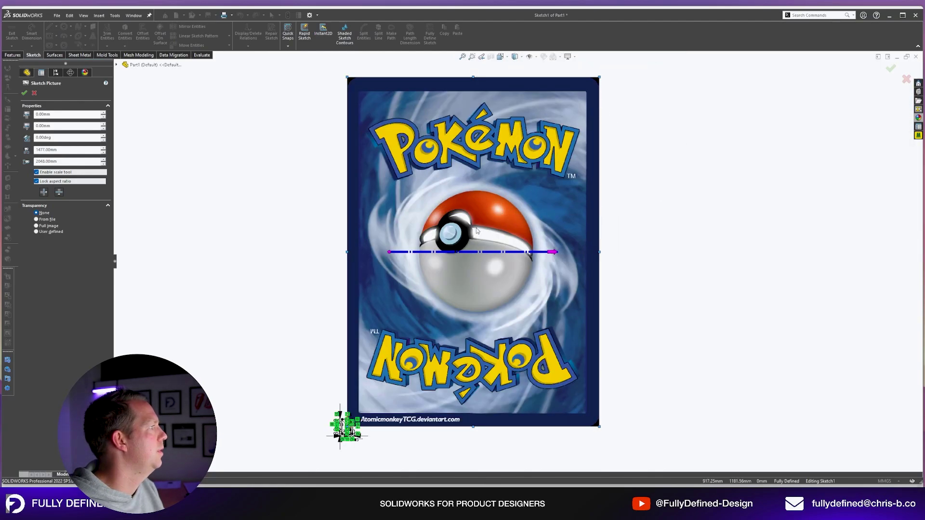
scroll(372, 434, "down", 2)
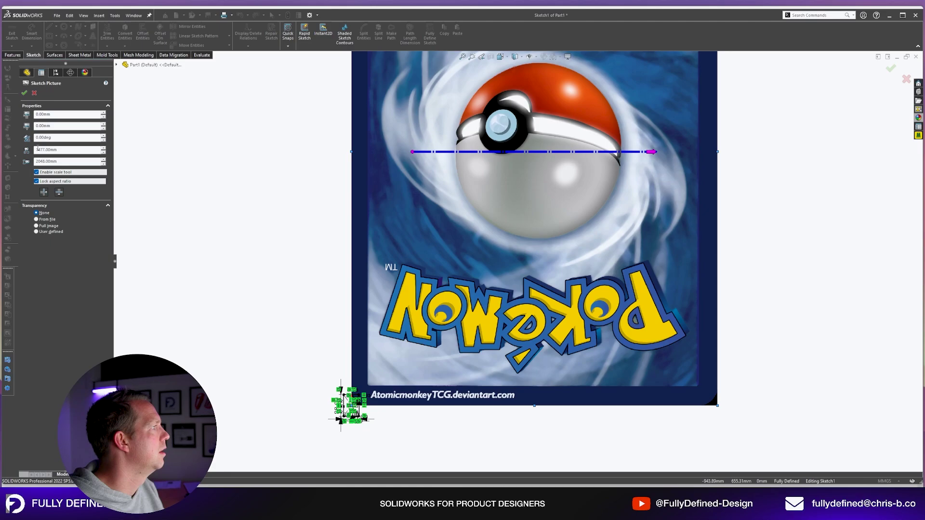
left_click(52, 150)
double_click(68, 159)
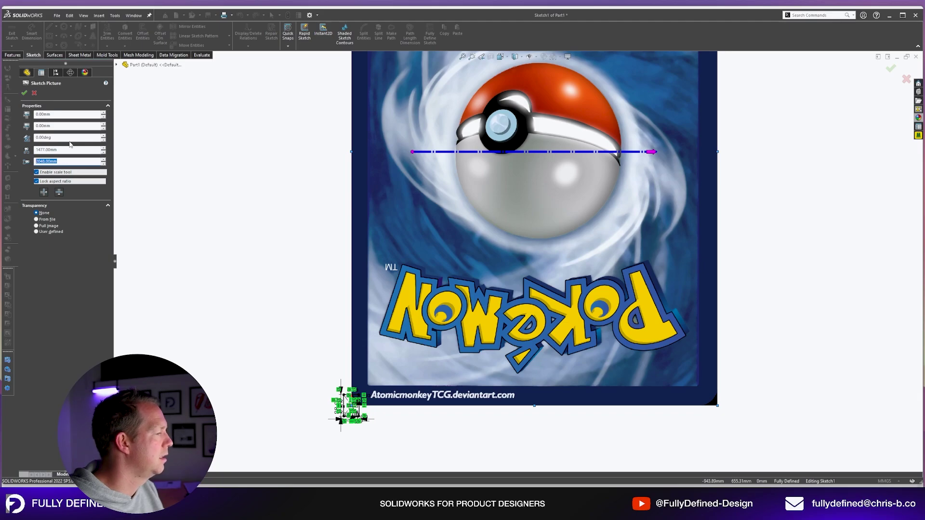
type("88")
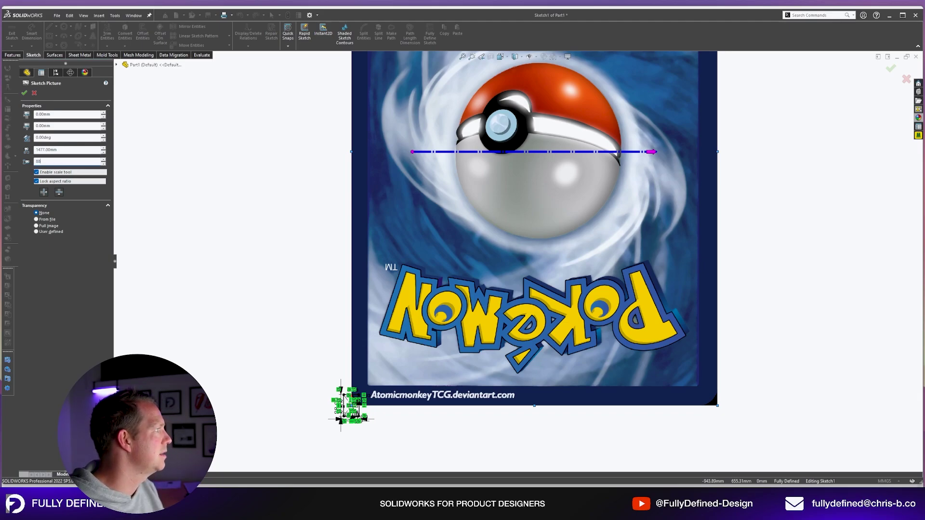
key("Return")
scroll(531, 111, "down", 2)
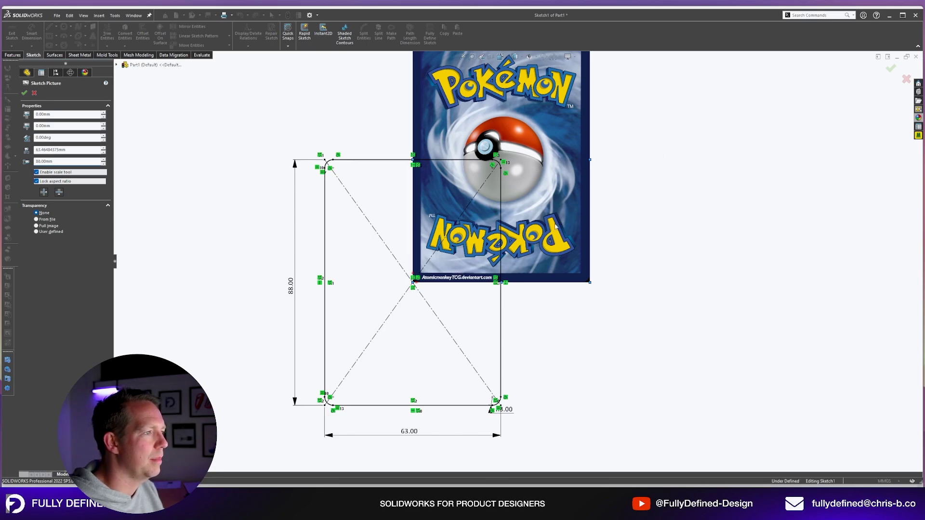
- Position the sketch picture over the card outline with its origin at X -31.5 mm and Y -44 mm
mouse_move(554, 268)
left_mouse_down()
mouse_move(475, 386)
mouse_move(503, 286)
mouse_move(507, 317)
left_mouse_up()
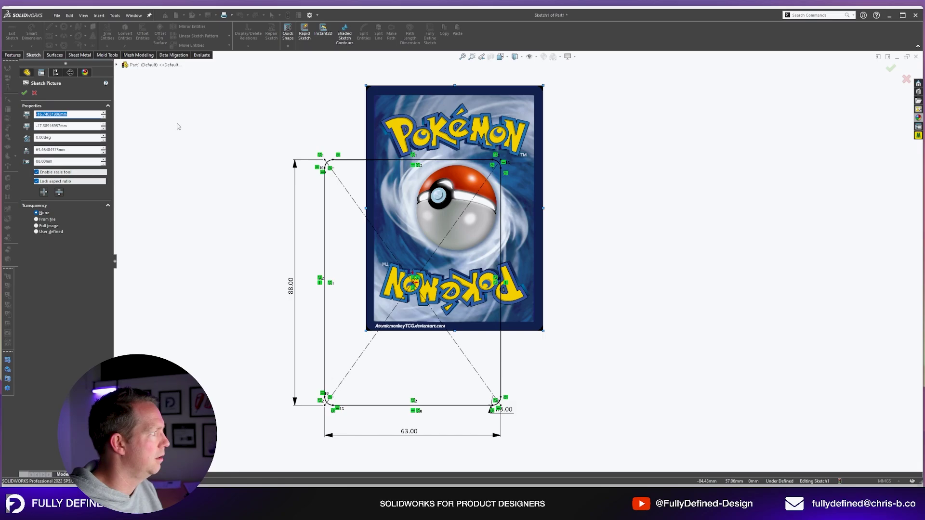
type("-31")
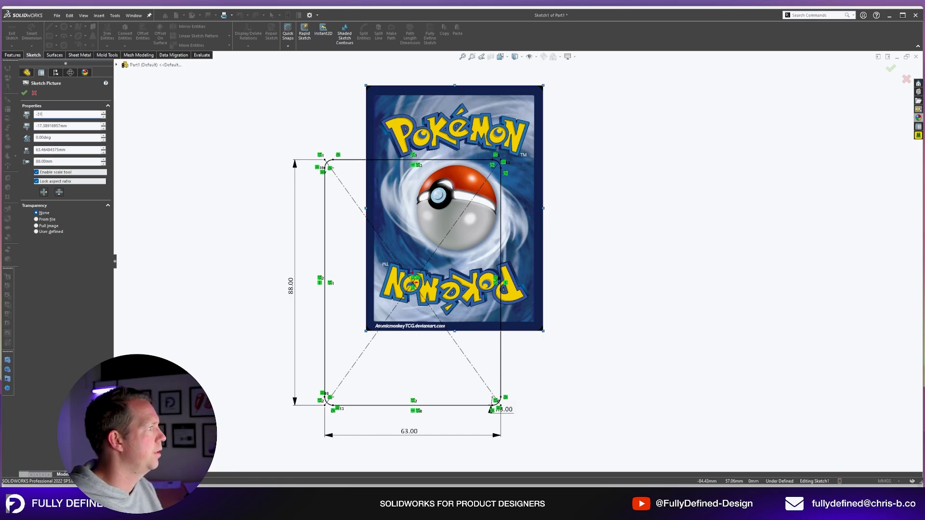
type(".5")
key("Tab")
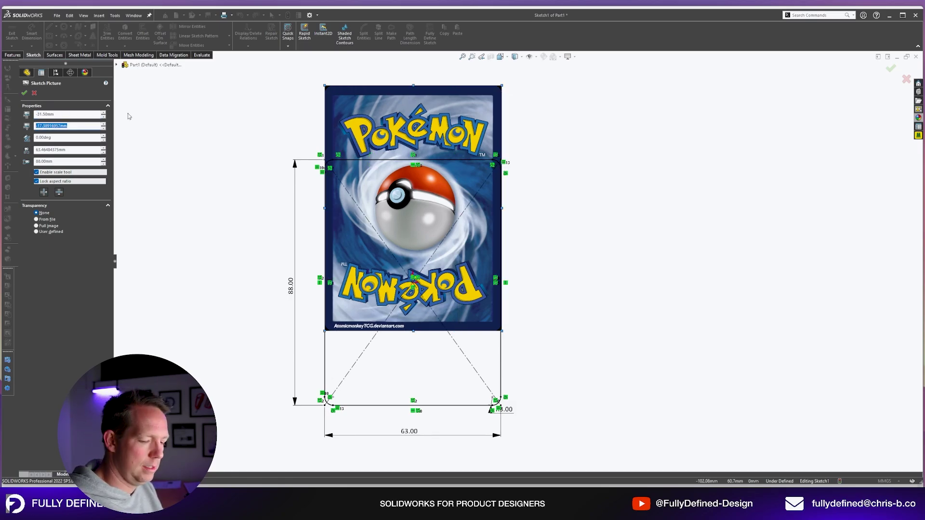
type("-44")
key("Return")
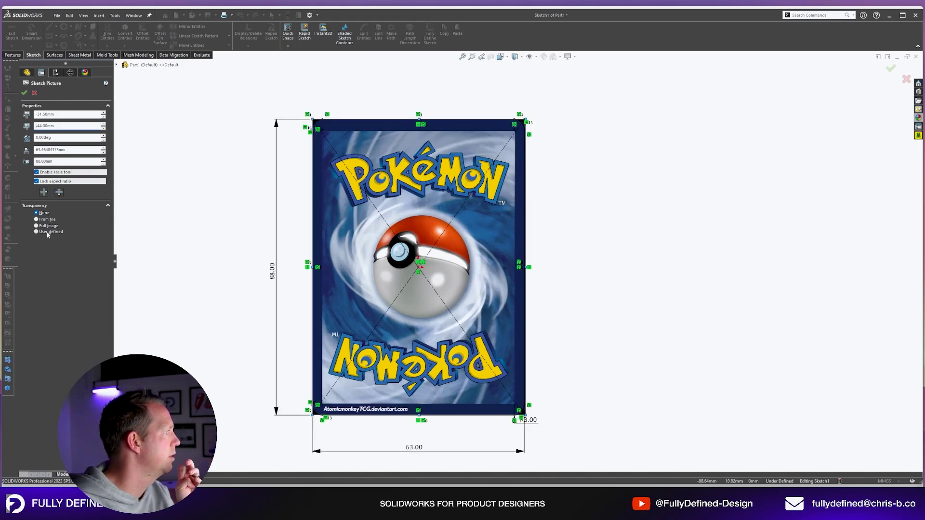
- Set the sketch picture's full-image transparency to 0.50, accept it and exit the sketch
left_click(48, 226)
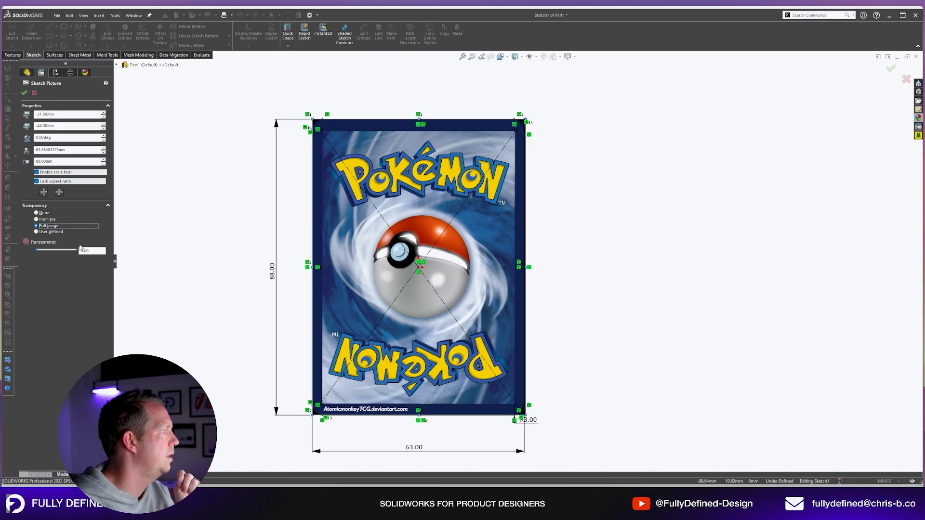
left_click(57, 250)
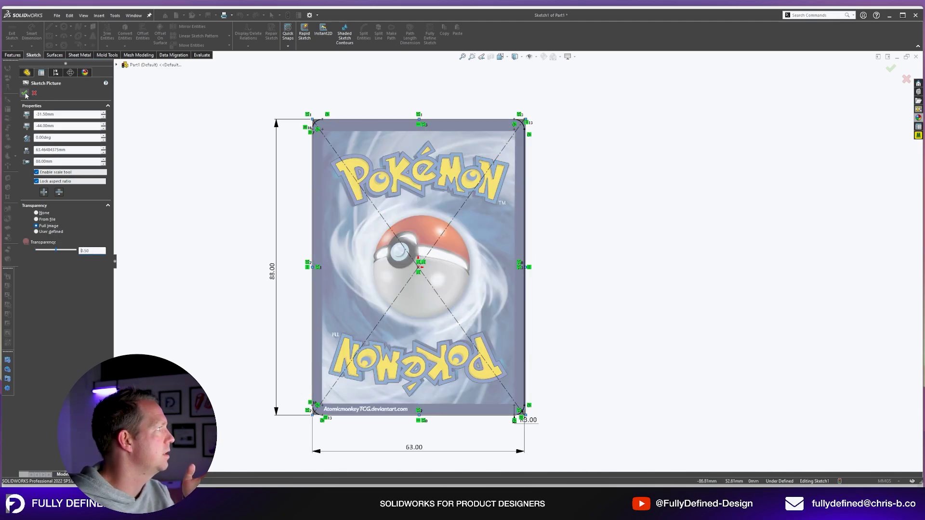
left_click(25, 93)
left_click(895, 71)
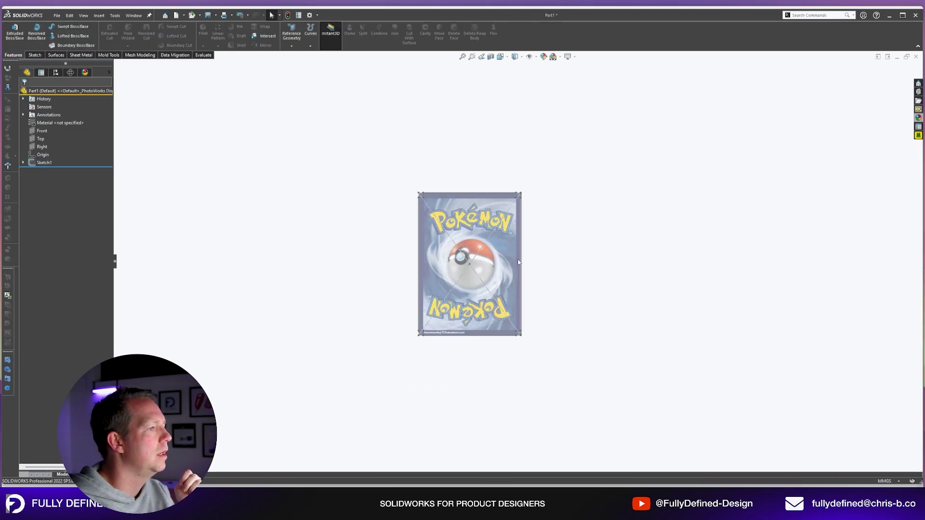
scroll(669, 165, "down", 5)
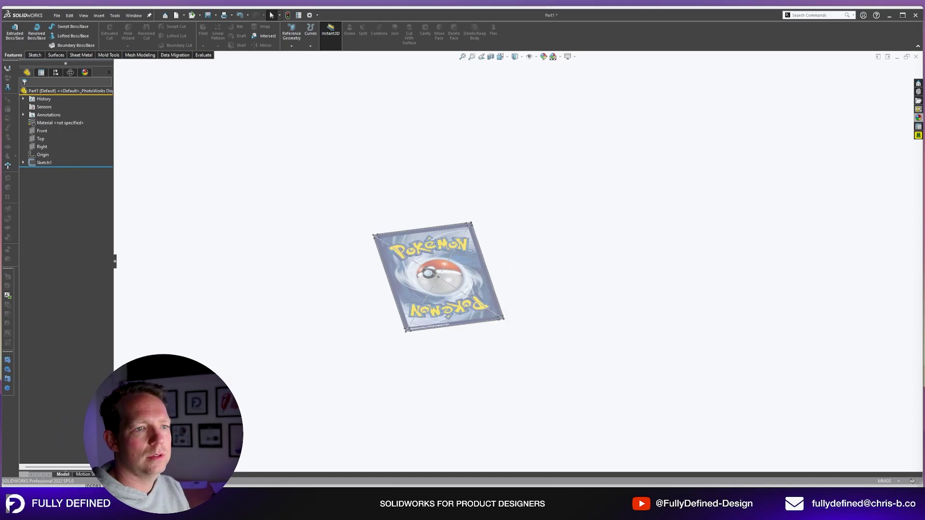
- Hide the card outline sketch and show it again
left_click(46, 163)
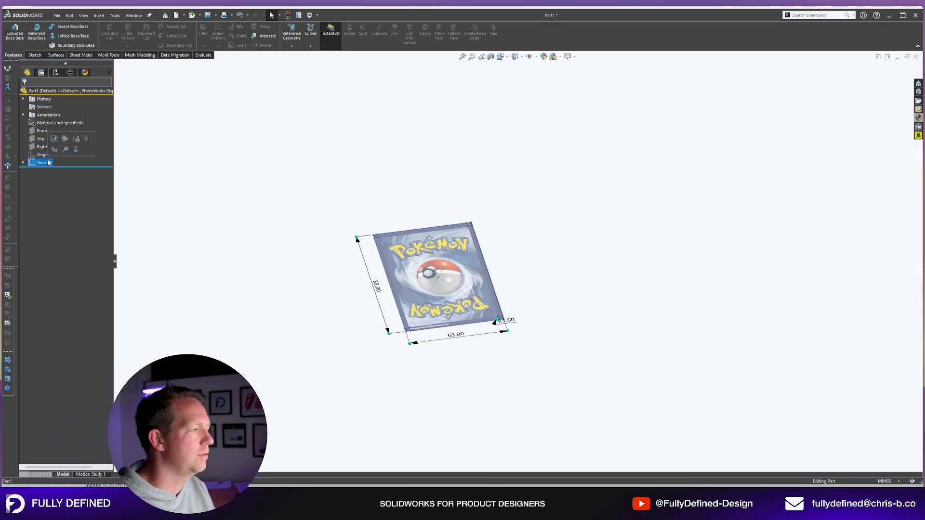
left_click(54, 150)
left_click(46, 163)
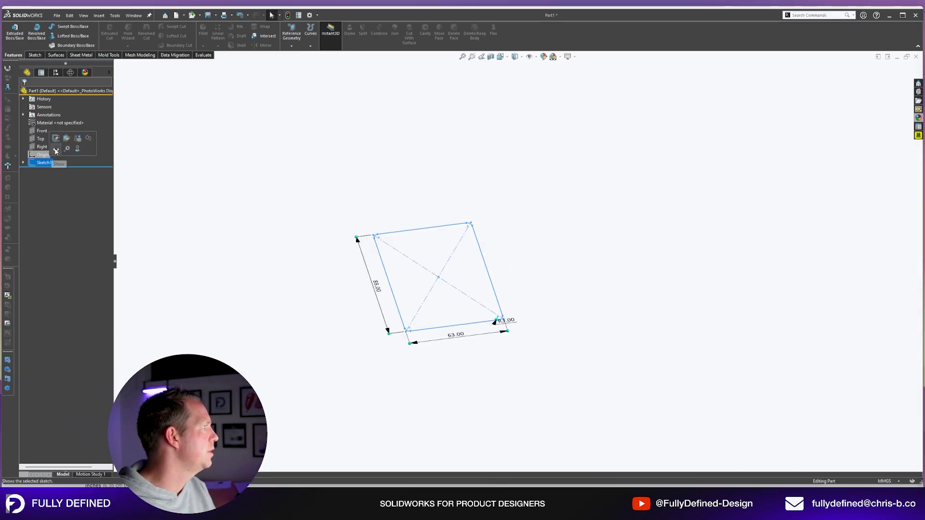
left_click(54, 149)
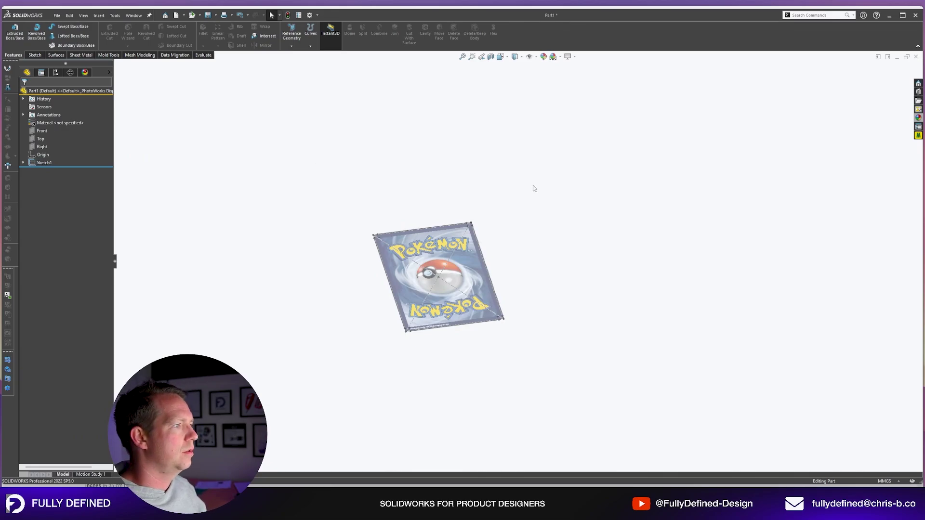
- Save the part as Pokemon Card Box.SLDPRT
key("ctrl+s")
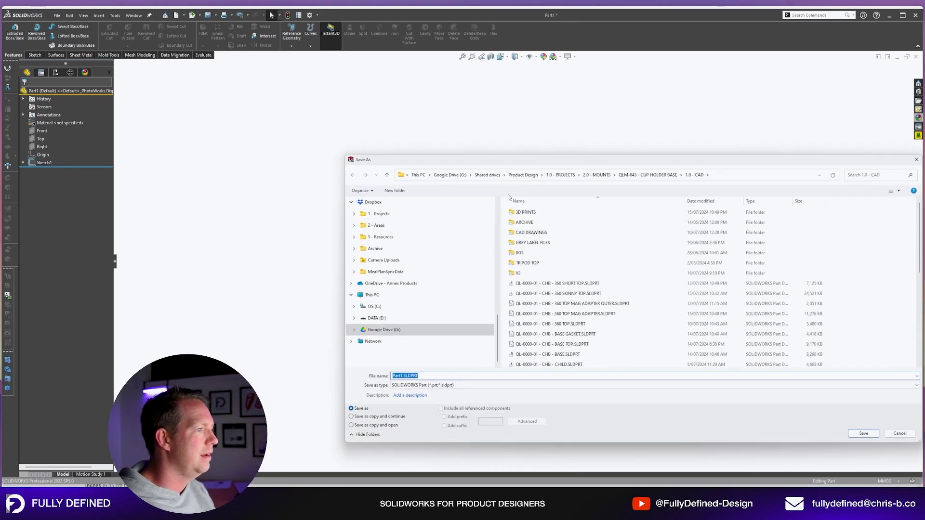
left_click_drag(566, 162, 429, 112)
scroll(255, 271, "up", 5)
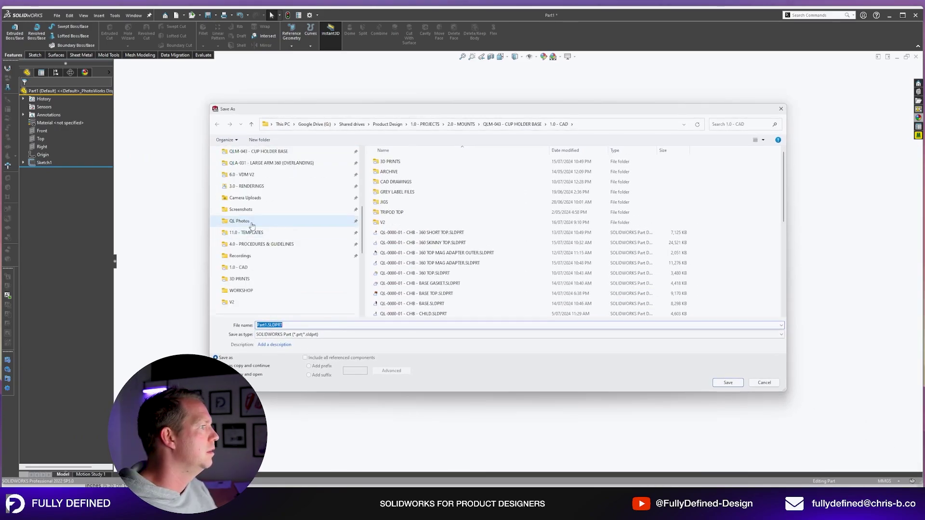
left_click(241, 257)
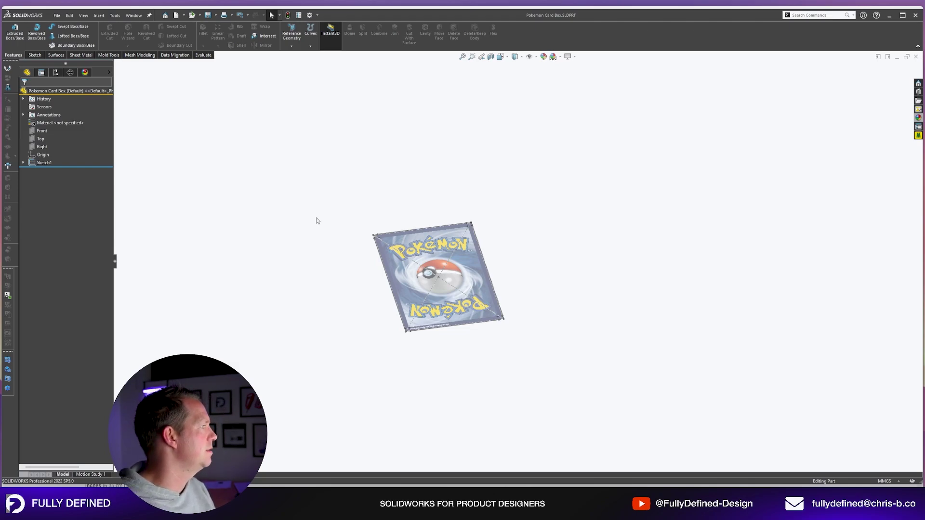
- Sketch a center rectangle at the origin on the Top plane, about 88.5 mm wide and 102.4 mm high, surrounding the card
scroll(523, 344, "up", 2)
left_click(40, 139)
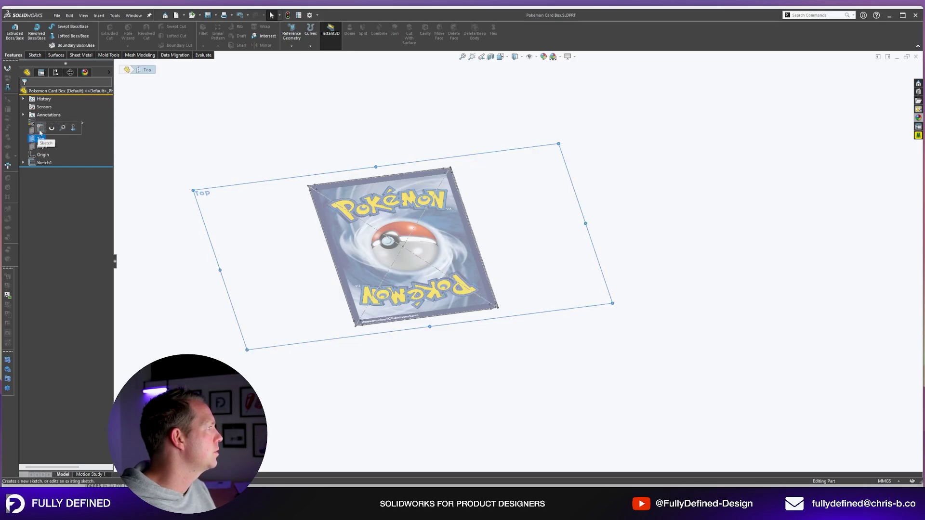
left_click(38, 129)
key("r")
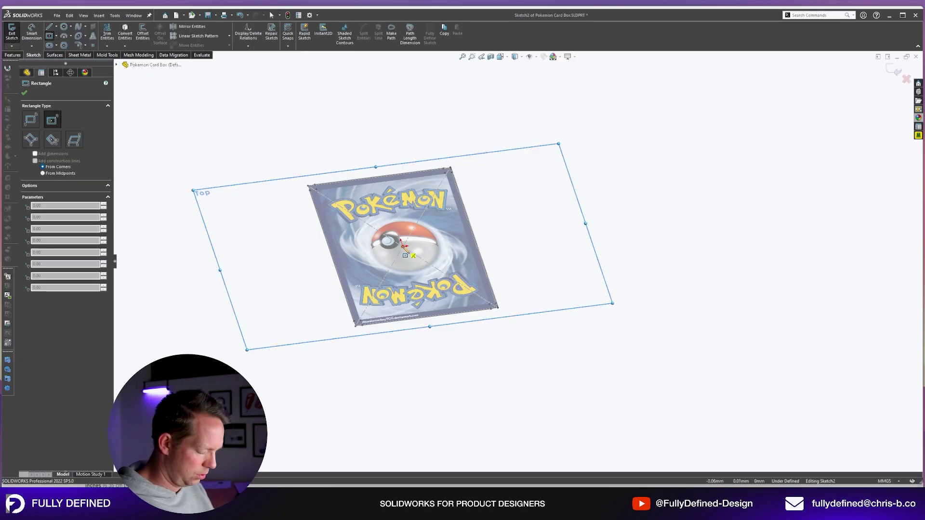
left_click(403, 246)
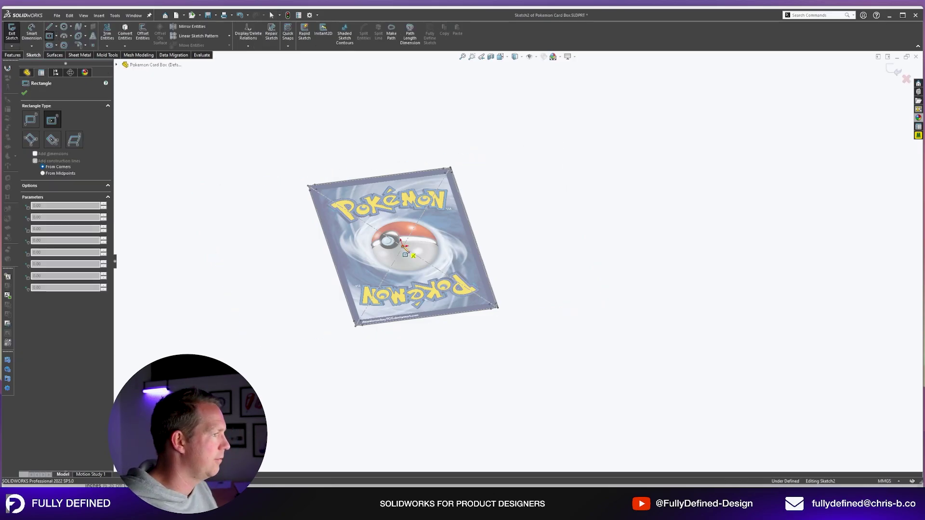
left_click(291, 207)
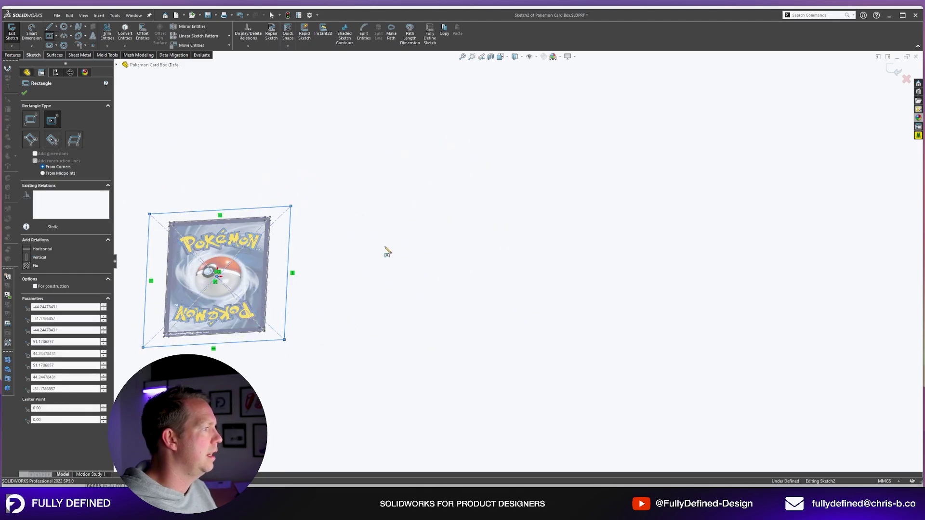
key("Escape")
key("space")
left_click(496, 221)
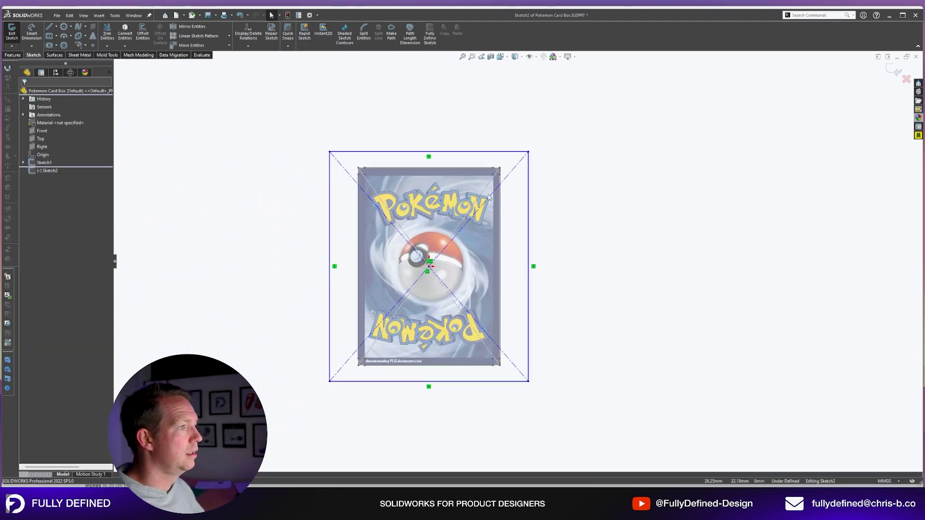
- Dimension the gap between the top edges of the card outline and the new rectangle to 1 mm
right_click_drag(574, 274, 571, 227)
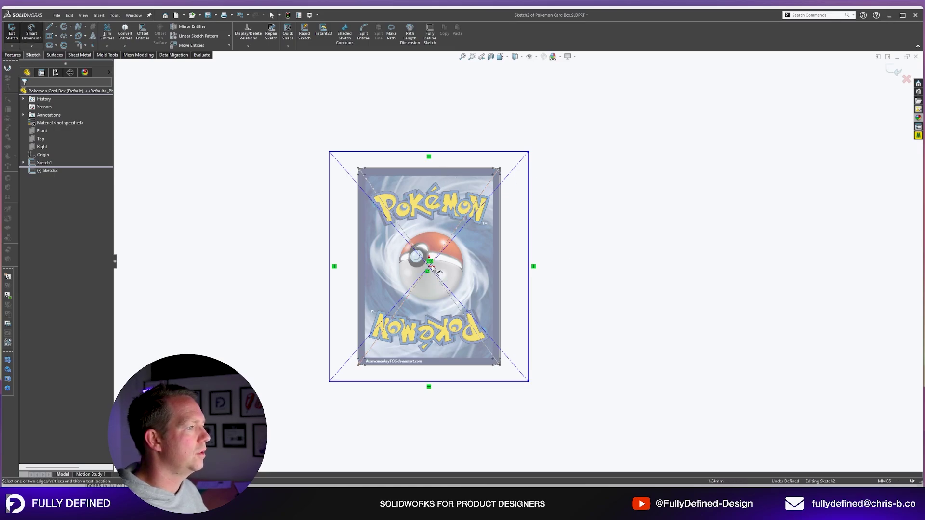
left_click(464, 168)
left_click(464, 152)
left_click(501, 118)
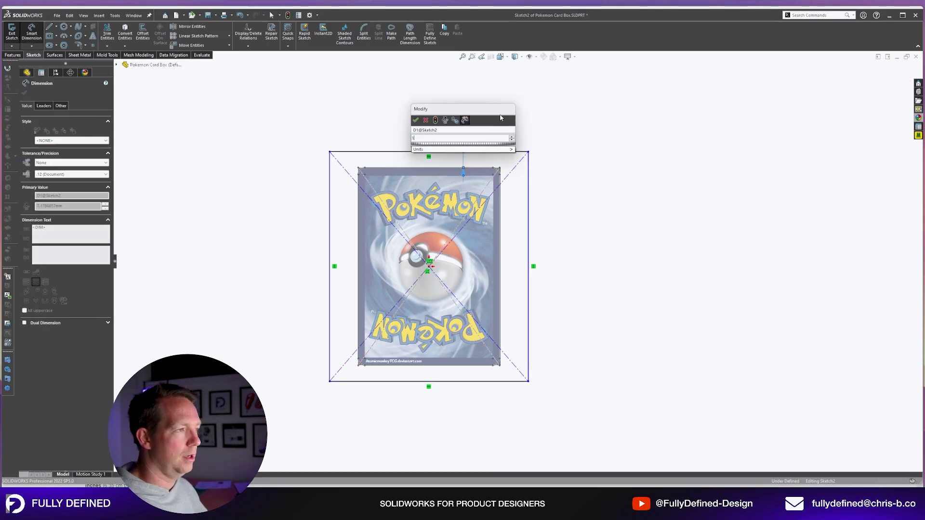
type("1")
key("Return")
- Dimension the gap between the right edges of the card outline and the outer rectangle to 1 mm
left_click(528, 253)
left_click(500, 241)
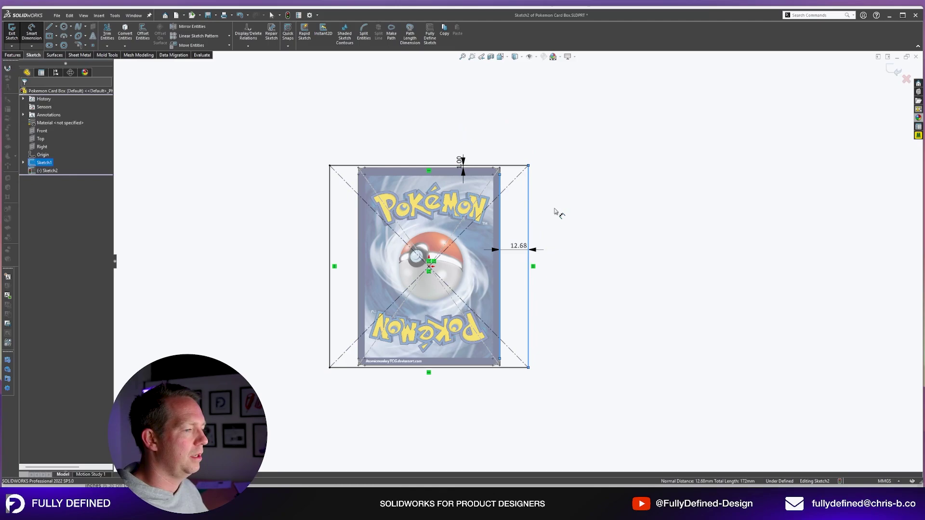
left_click(558, 212)
type("12.68203569mm")
key("Return")
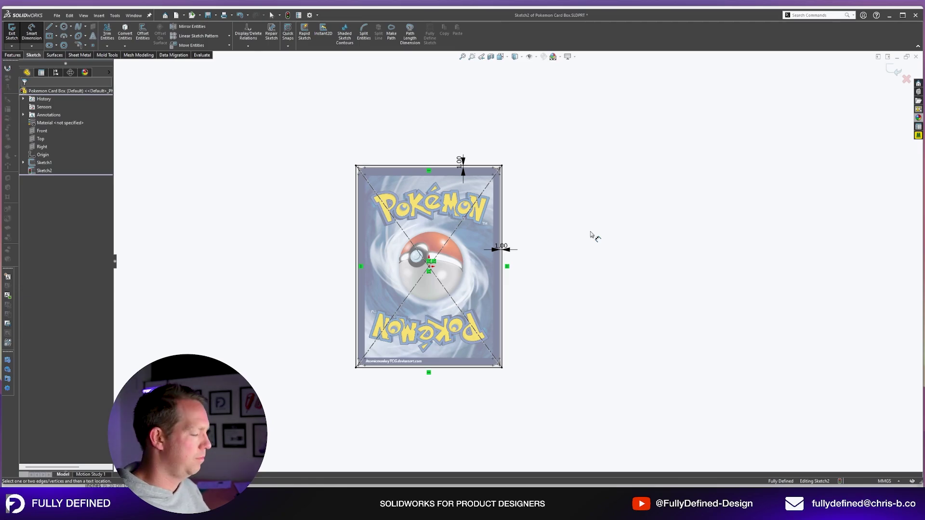
- Extrude the outer rectangle 22 mm as a one-direction thin feature with 2 mm thick walls
left_click(12, 55)
left_click(14, 32)
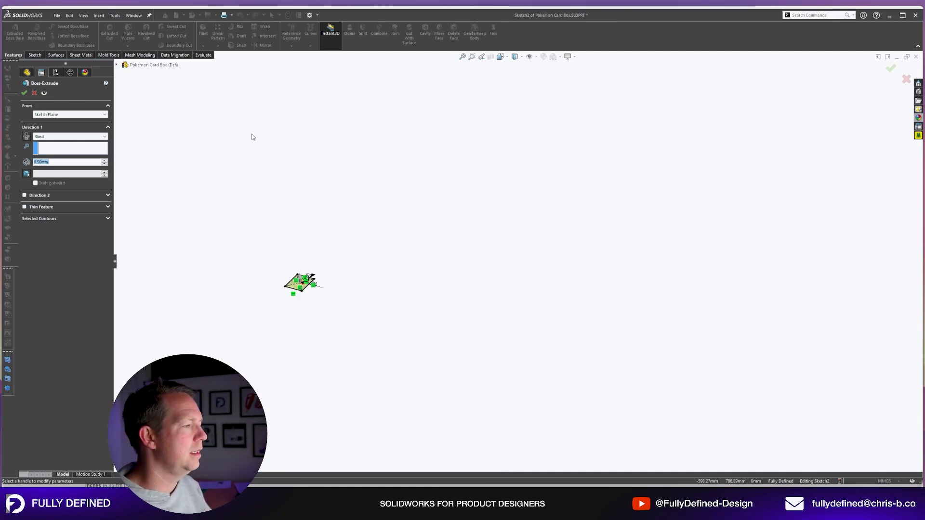
scroll(393, 228, "down", 6)
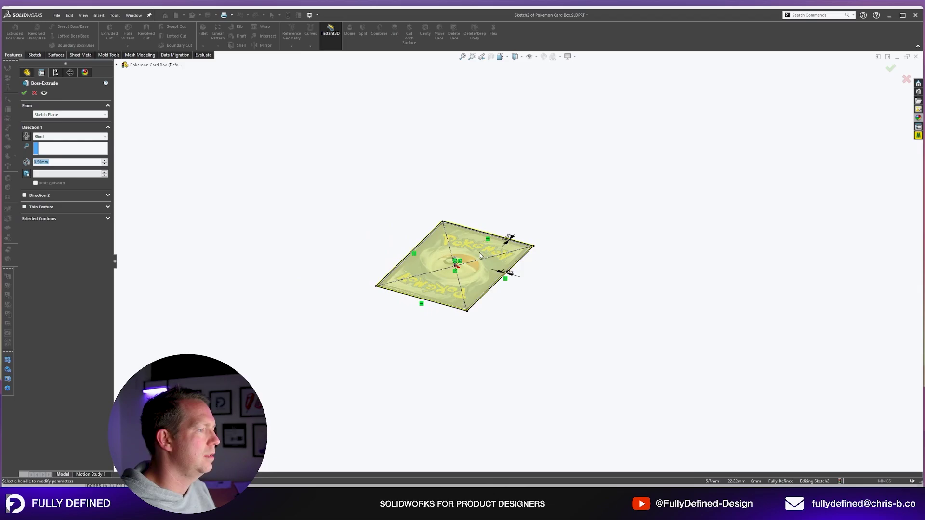
scroll(480, 255, "down", 4)
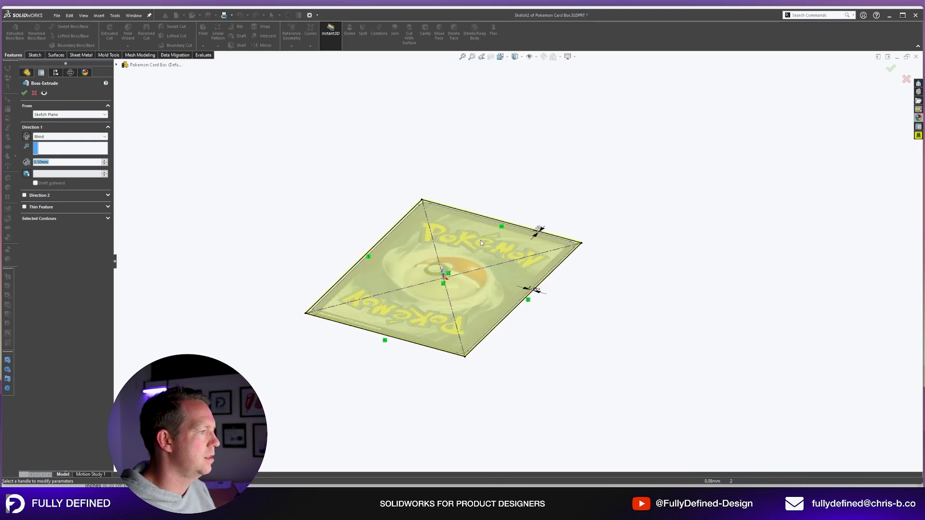
left_click(24, 207)
type("2")
key("Return")
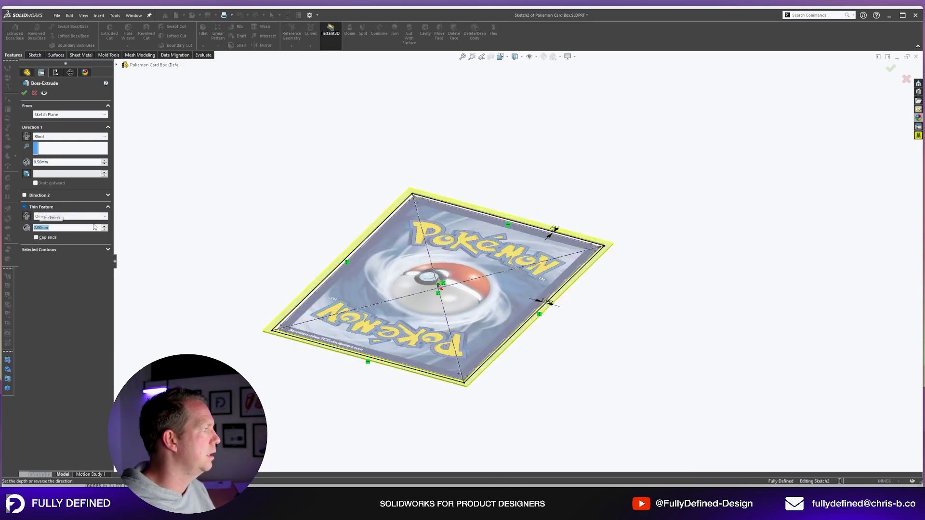
left_click(62, 162)
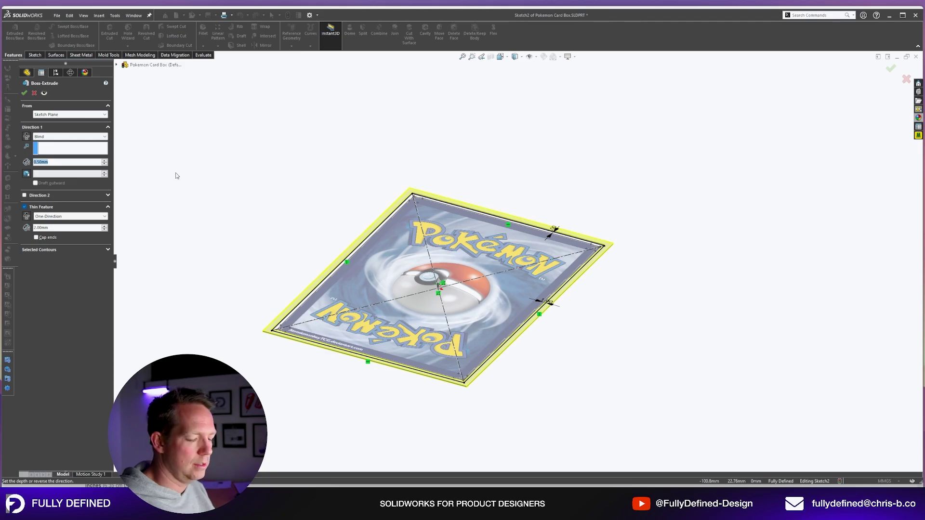
type("22")
key("Return")
left_click(23, 92)
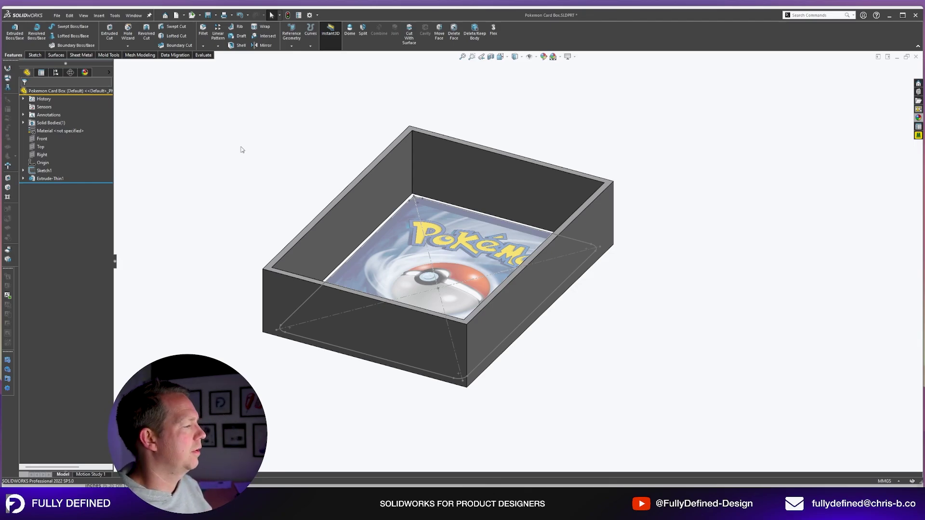
- In a new sketch on the Top plane, offset the outer outline of the walls' underside outward by 3 mm
left_click(40, 147)
left_click(47, 126)
middle_click_drag(385, 299, 378, 212)
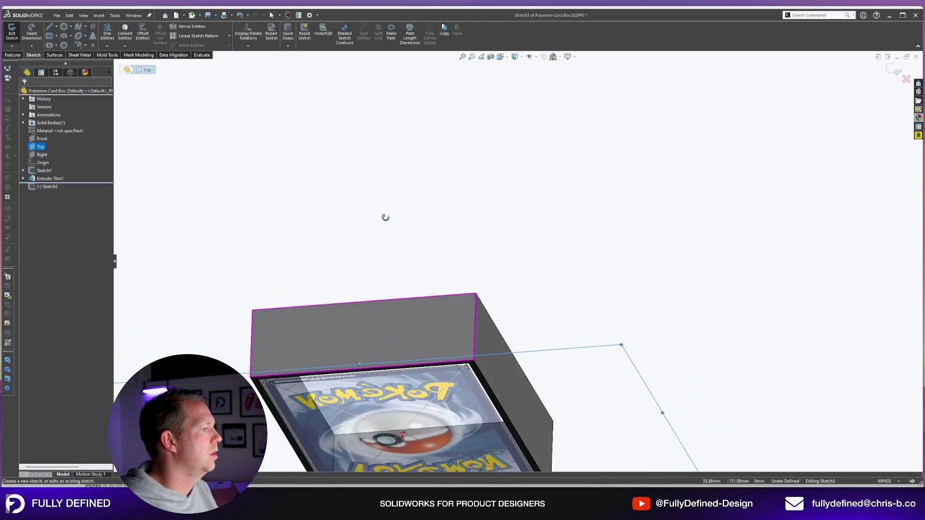
scroll(284, 388, "down", 5)
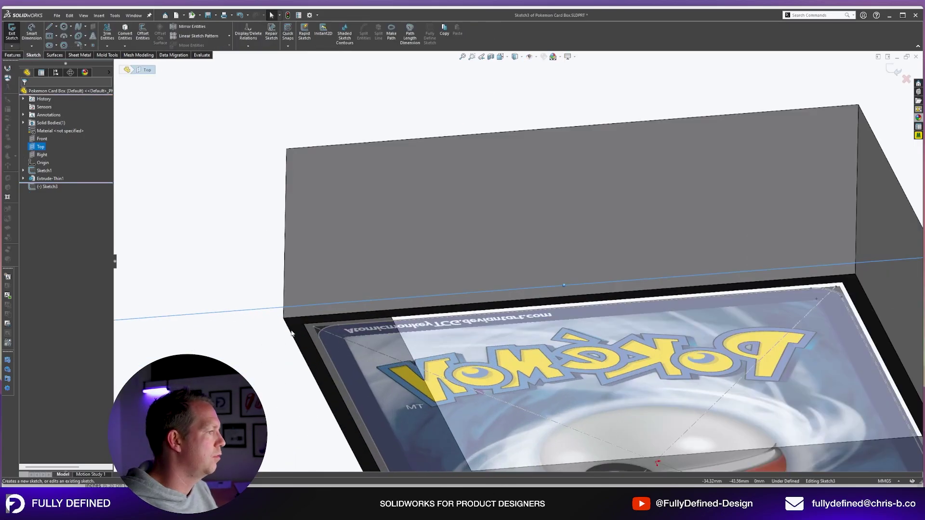
left_click(292, 332)
scroll(474, 236, "up", 7)
middle_click_drag(508, 207, 524, 301)
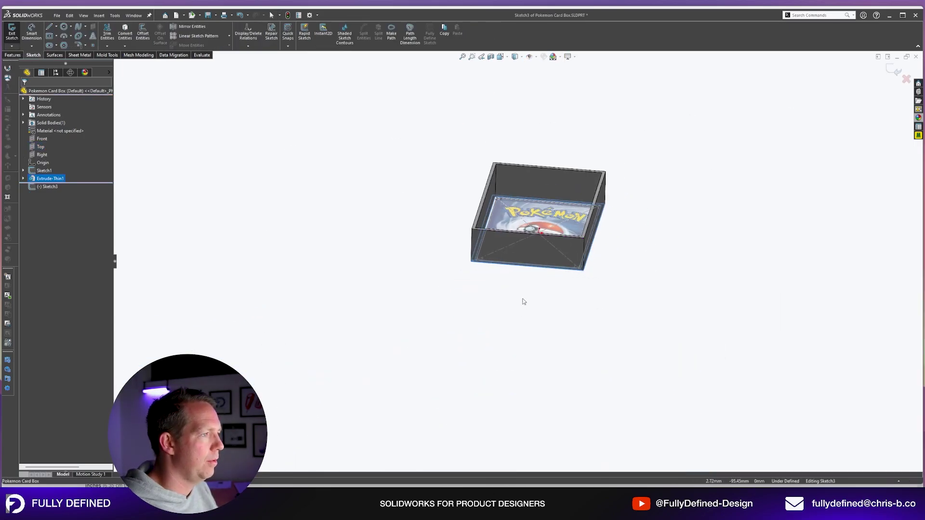
scroll(525, 299, "up", 1)
middle_click_drag(618, 161, 532, 402)
scroll(532, 402, "up", 3)
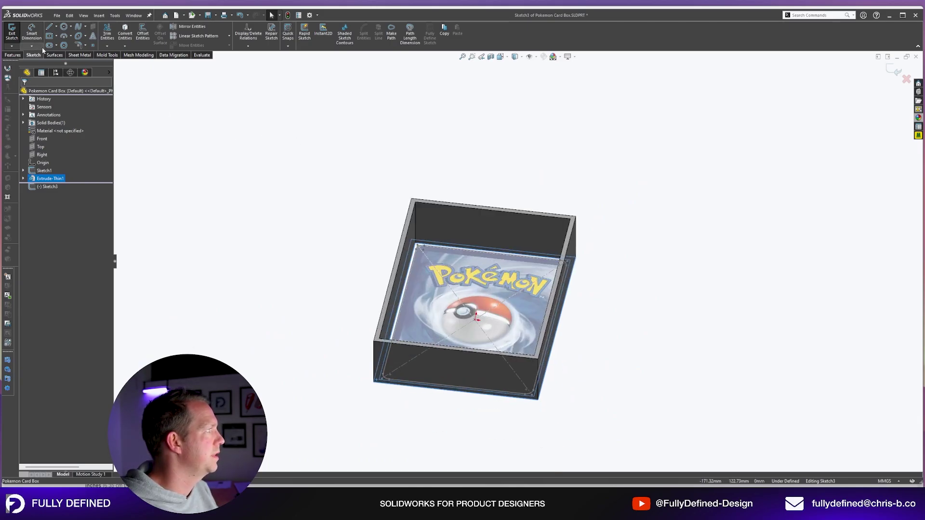
left_click(142, 32)
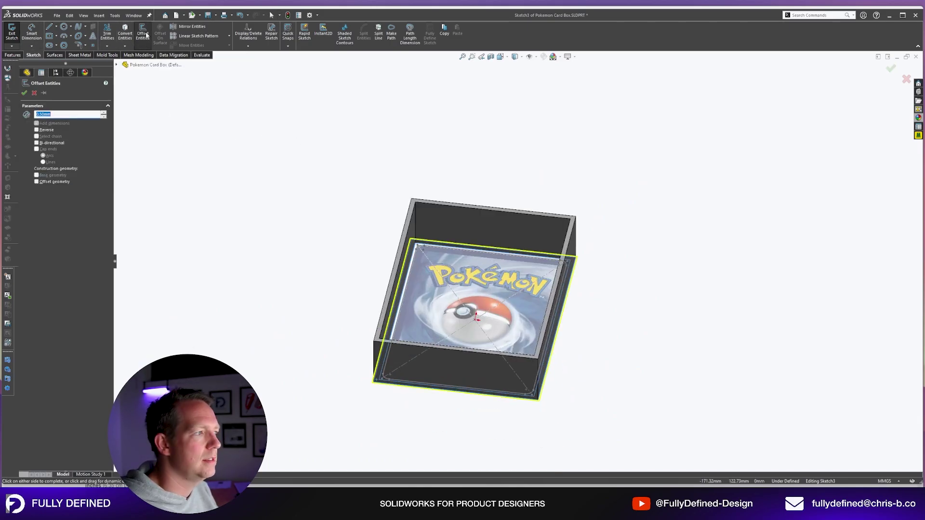
type("3")
key("Return")
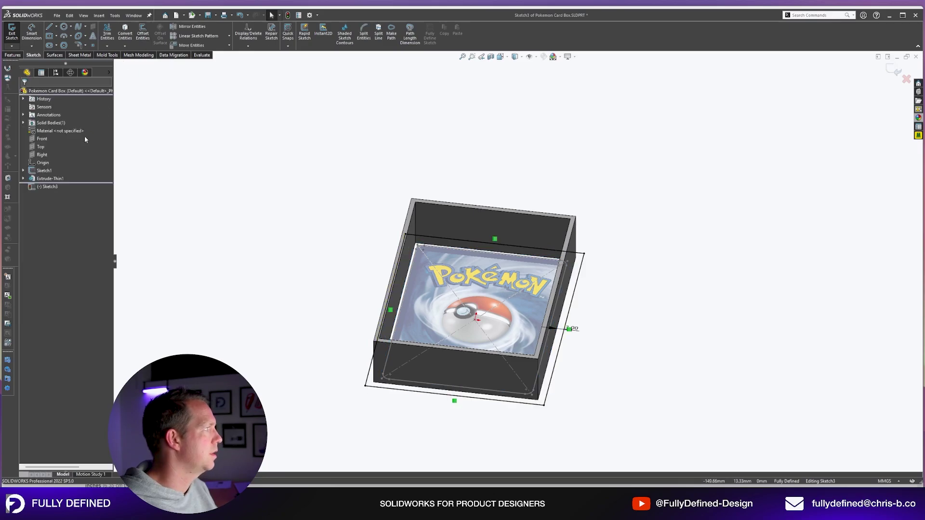
- Extrude the offset rectangle 3 mm downward as a blind, merged base plate beneath the walls
scroll(566, 419, "down", 1)
left_click(13, 55)
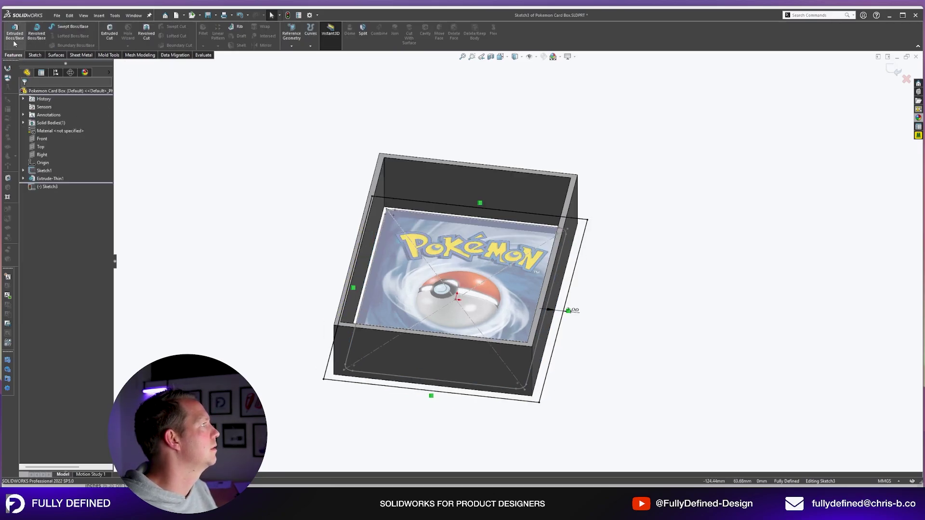
left_click(14, 32)
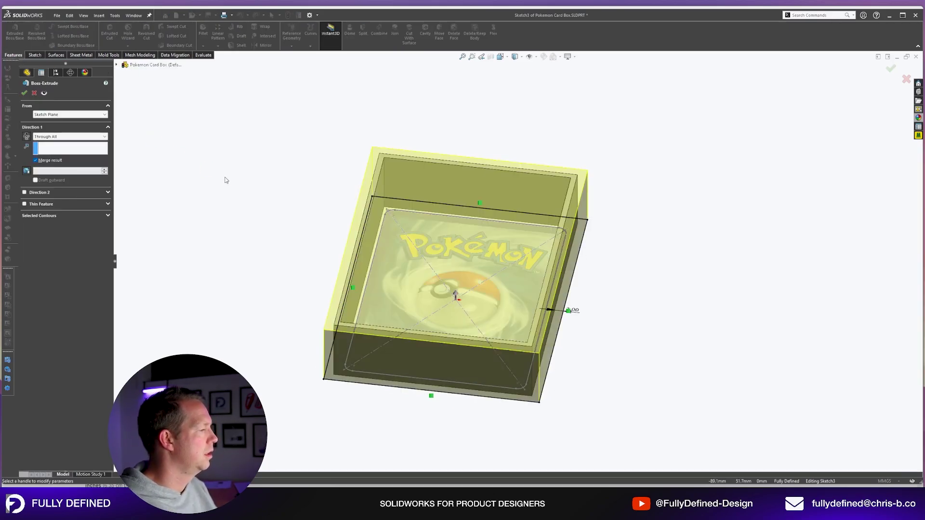
left_click(70, 136)
left_click(53, 143)
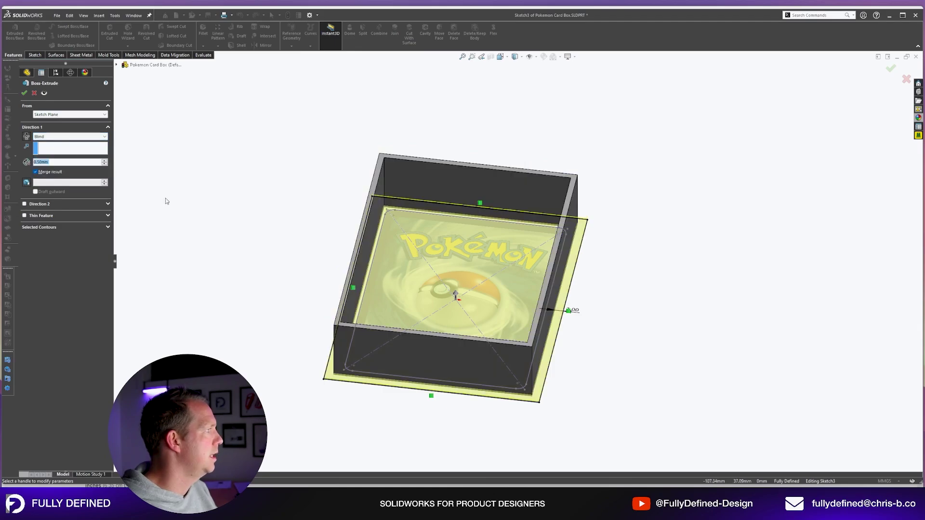
scroll(169, 202, "up", 1)
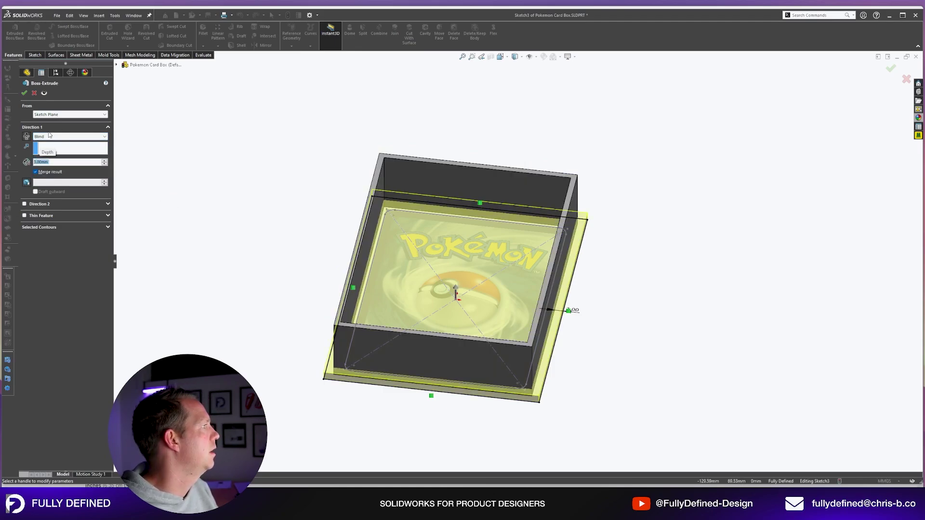
middle_click_drag(454, 303, 409, 317)
scroll(522, 419, "down", 5)
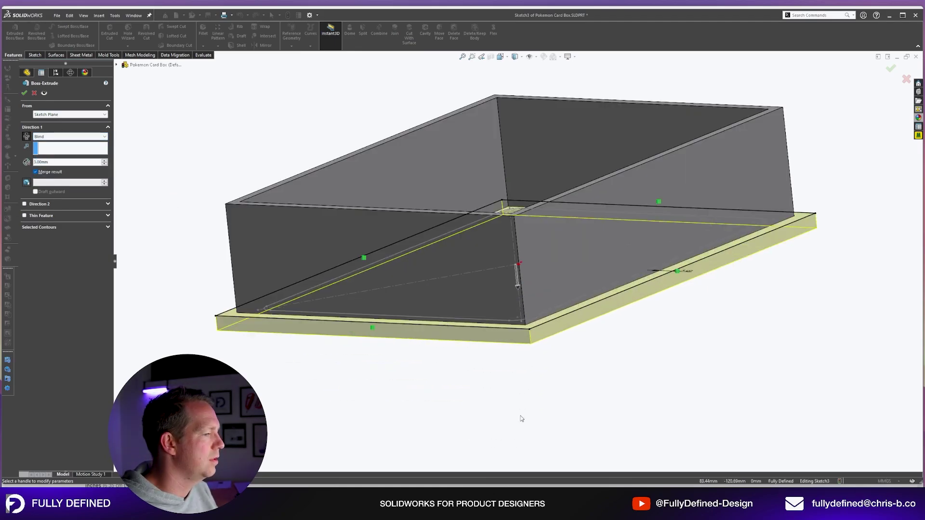
mouse_move(523, 332)
middle_mouse_down()
mouse_move(537, 313)
mouse_move(511, 322)
middle_mouse_up()
scroll(511, 322, "up", 2)
left_click(30, 139)
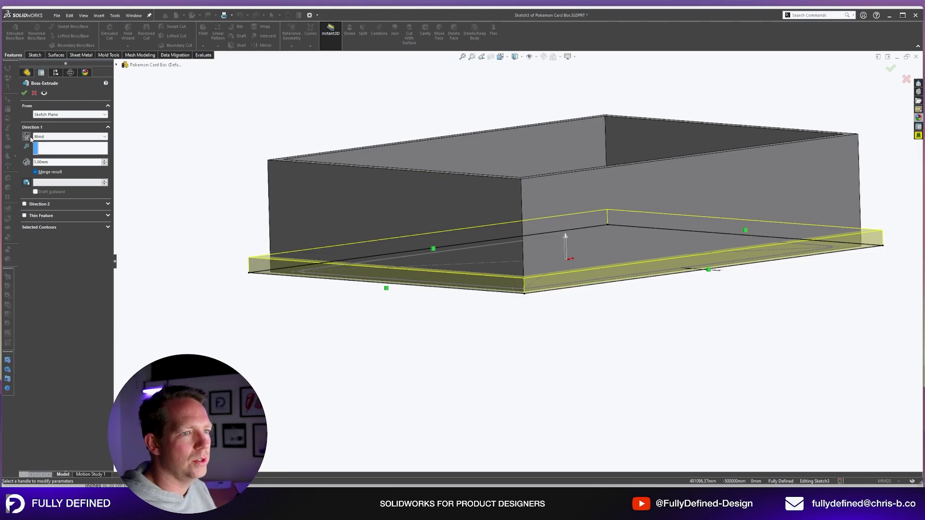
left_click(27, 137)
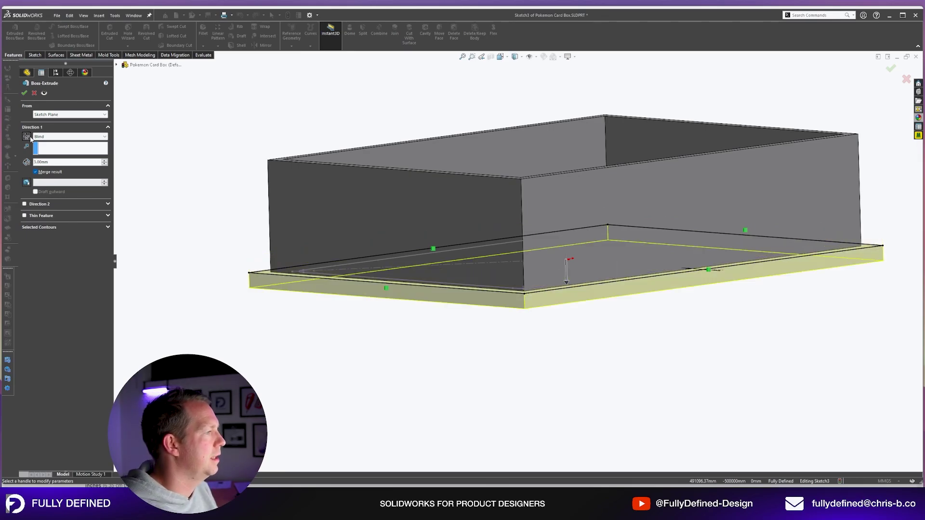
left_click(24, 93)
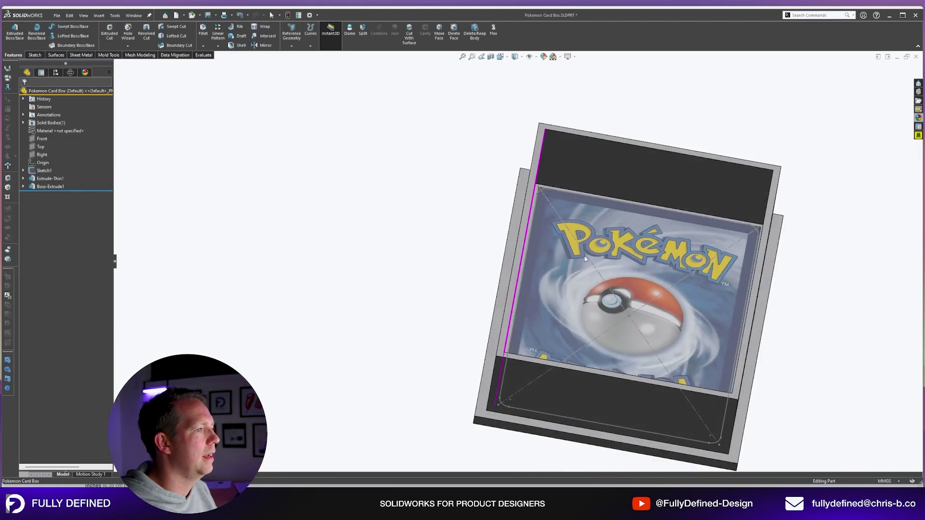
- Start a sketch on the base plate's upper ledge face and convert the face's outer edges into sketch lines
scroll(371, 373, "down", 8)
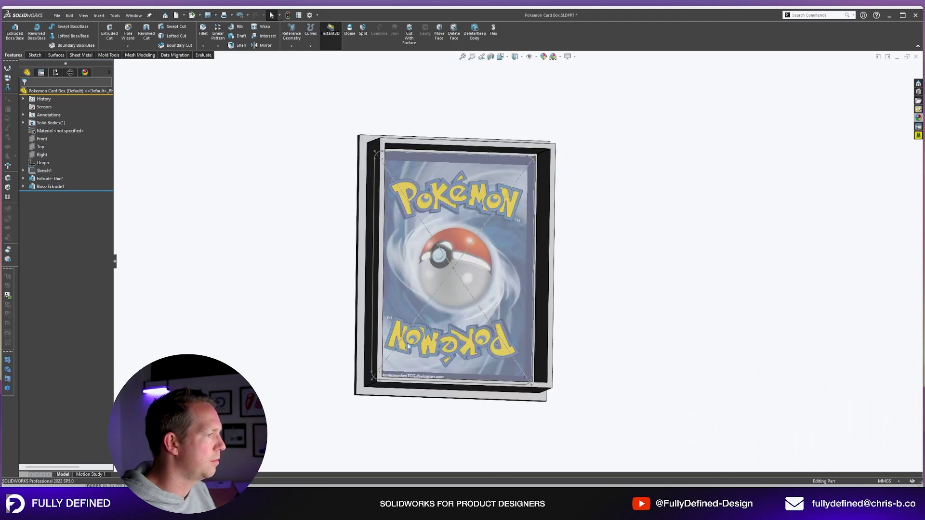
scroll(465, 293, "down", 1)
middle_click_drag(581, 304, 550, 307)
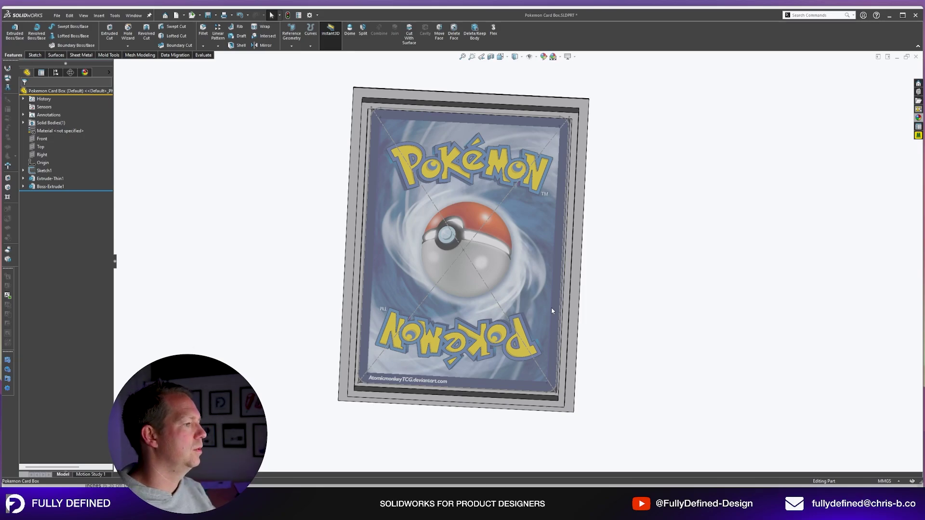
middle_click_drag(541, 351, 556, 221)
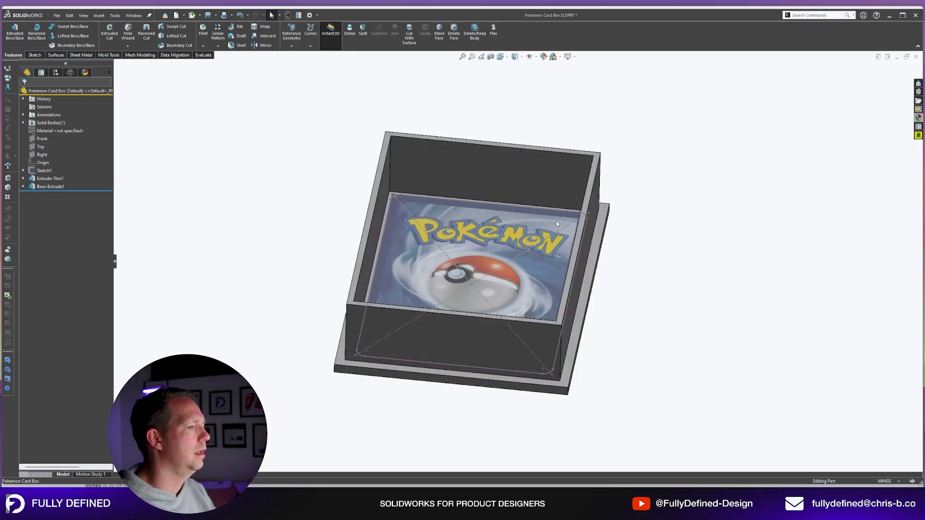
scroll(587, 404, "down", 2)
left_click(558, 323)
left_click(591, 293)
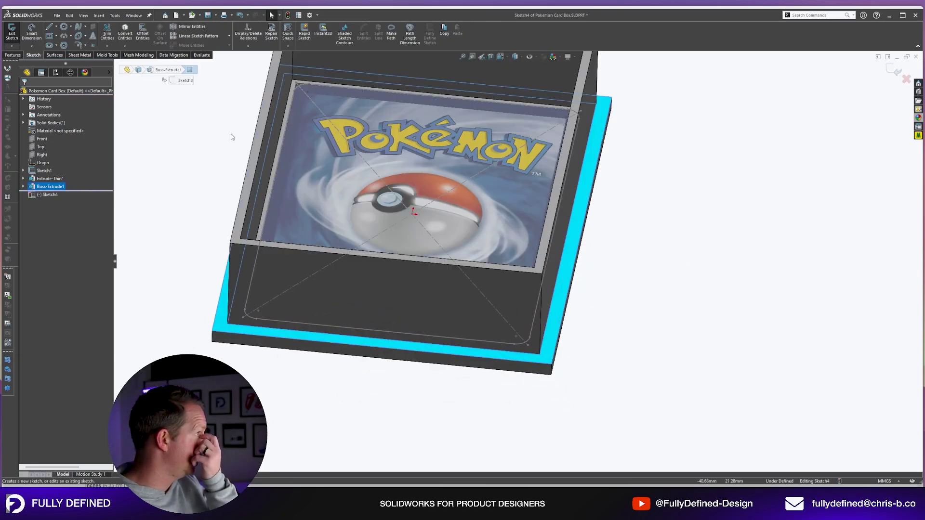
left_click(125, 33)
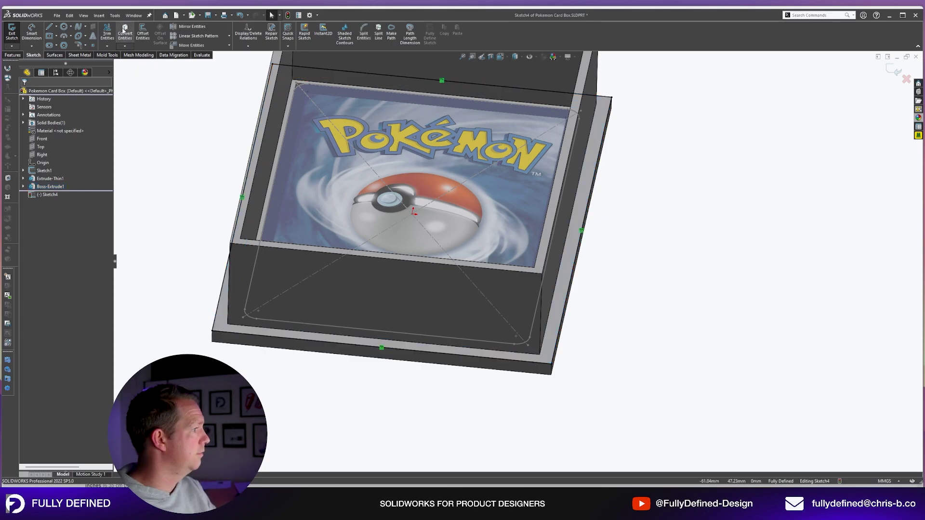
- Offset the edge loop where the walls meet the base plate outward by 0.4 mm
right_click(545, 343)
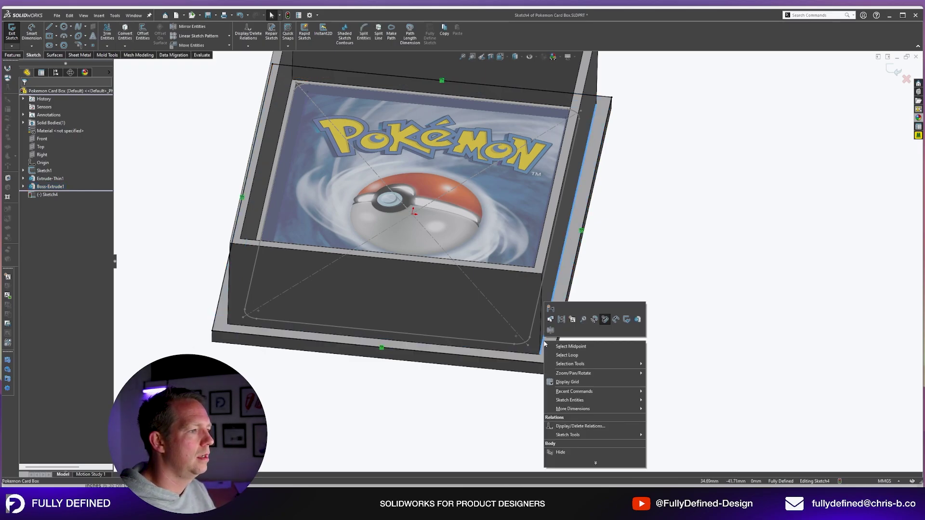
left_click(566, 355)
key("ctrl+7")
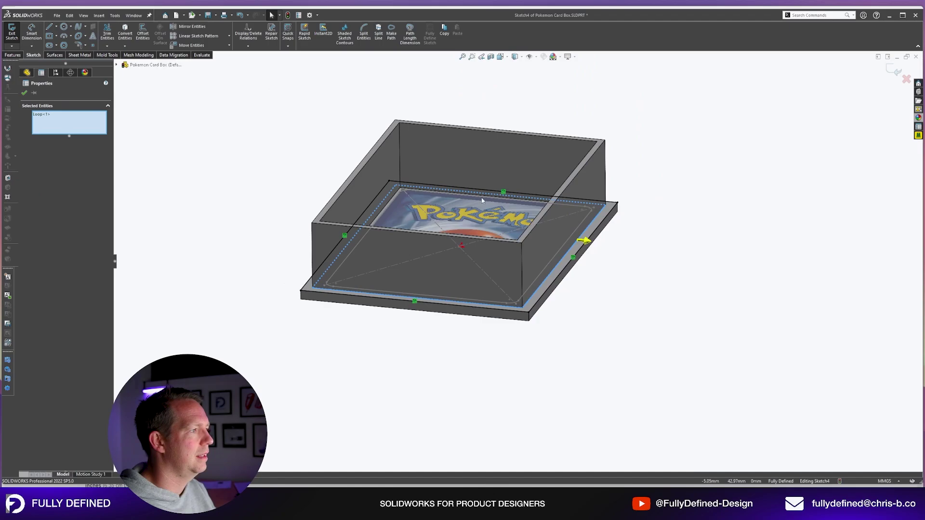
left_click(142, 34)
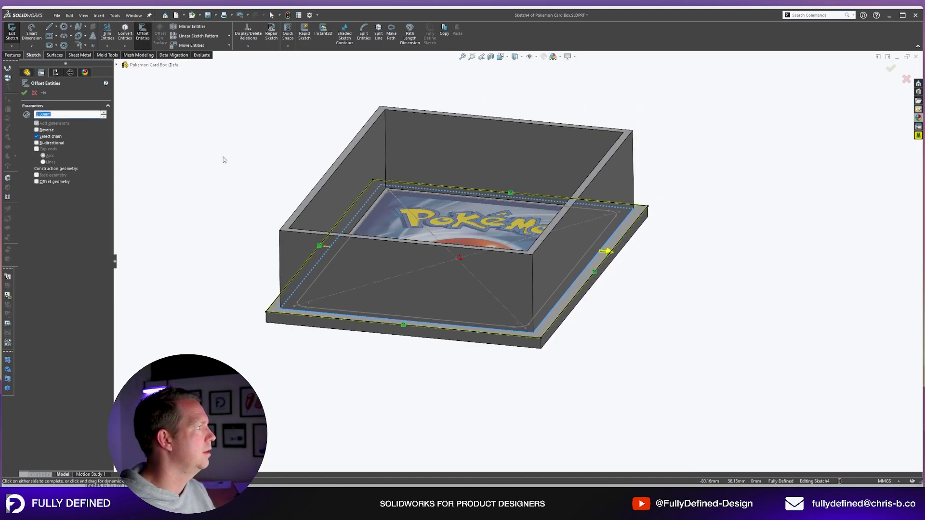
type("0.4")
key("Return")
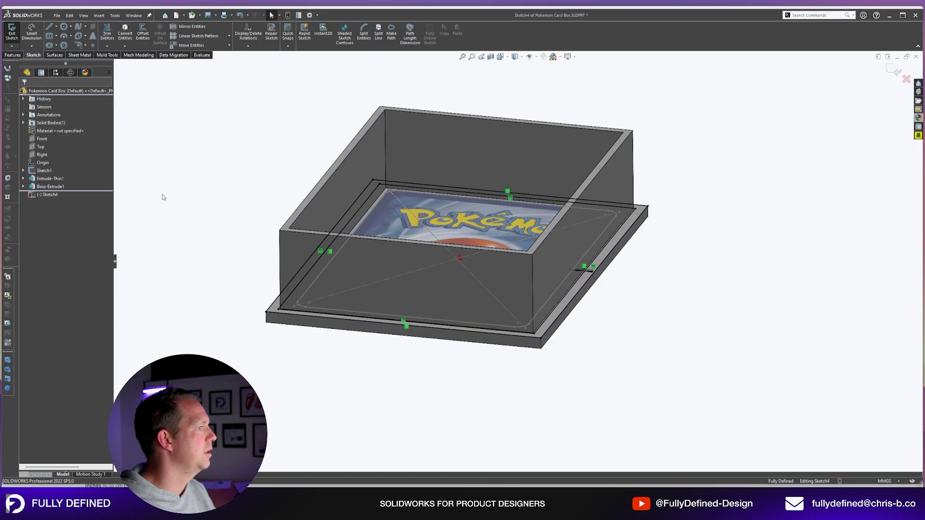
- Extrude the ring between the two outlines upward, ending at a 0.5 mm offset from the inner walls' top face
scroll(314, 295, "down", 6)
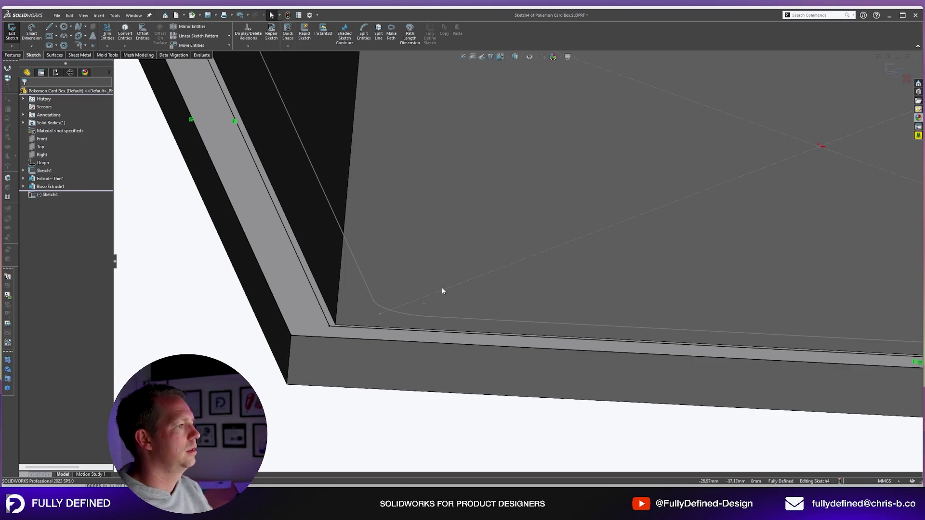
scroll(442, 288, "up", 8)
scroll(553, 190, "down", 2)
key("e")
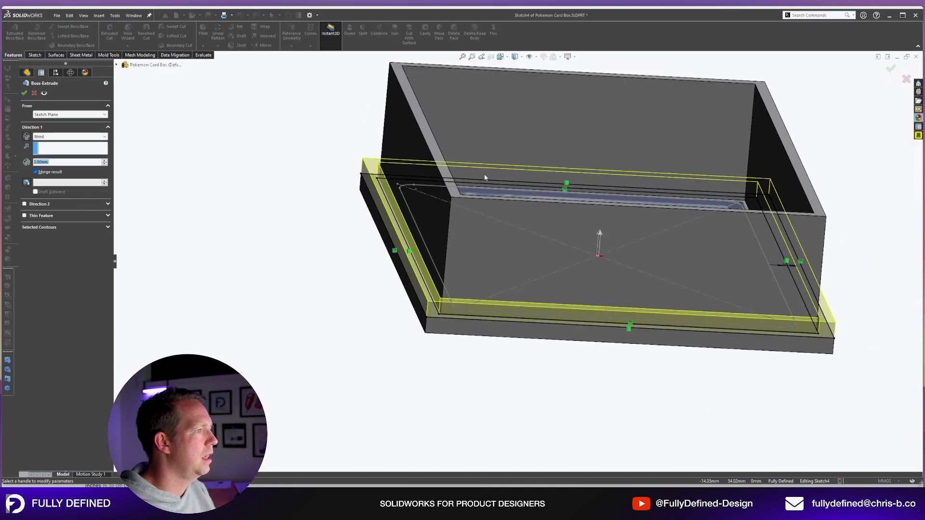
left_click(70, 136)
left_click(70, 161)
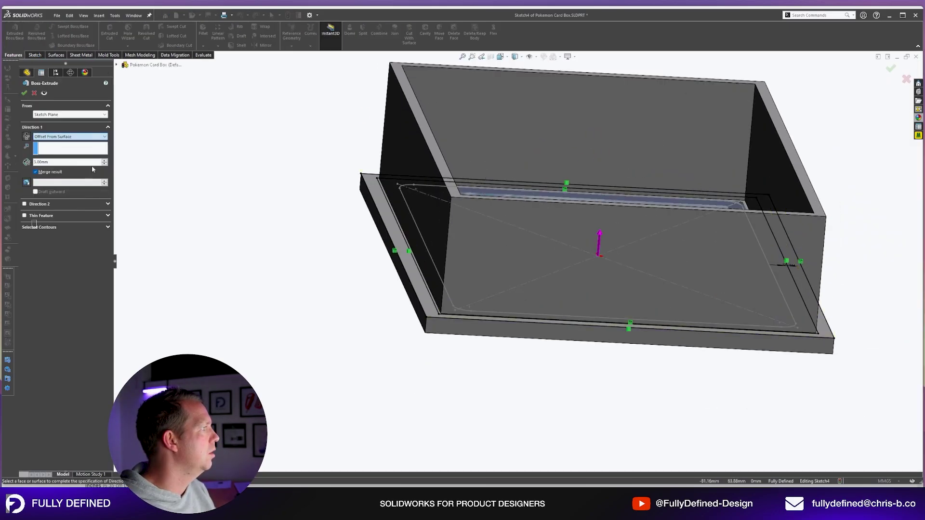
left_click(456, 197)
middle_click_drag(457, 196, 509, 198)
key("Tab")
type("0.5")
key("Return")
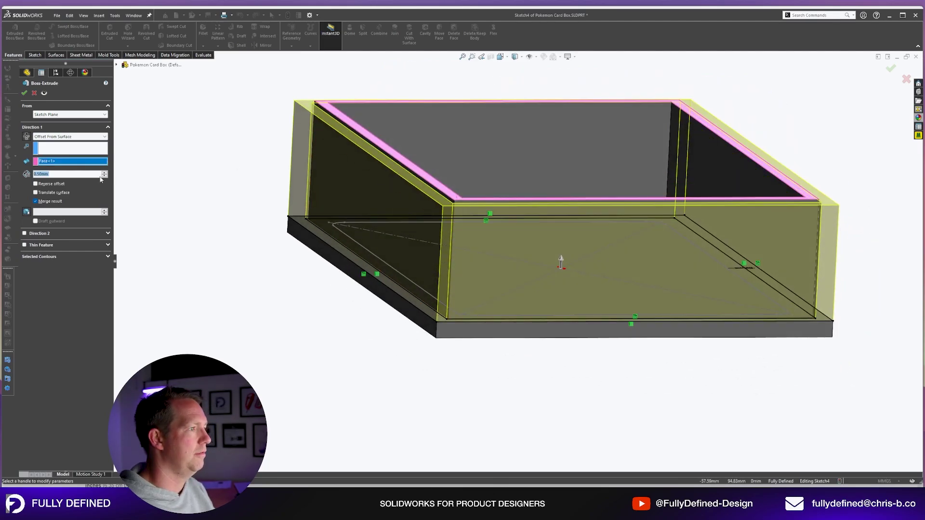
- Reverse the offset so the outer wall ends beyond the inner walls' top, and create it as a separate, unmerged body
left_click(35, 184)
scroll(447, 201, "down", 5)
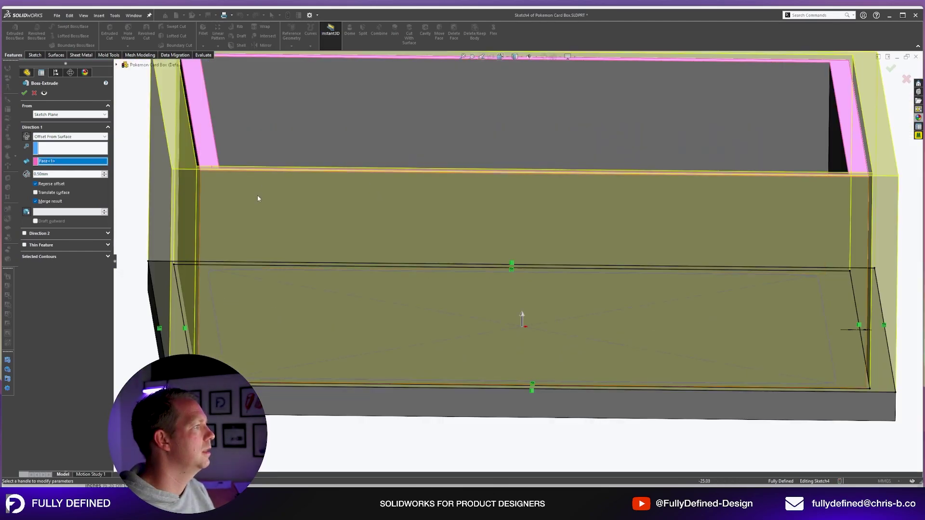
scroll(258, 198, "down", 3)
middle_click_drag(307, 178, 440, 169)
scroll(298, 152, "up", 3)
scroll(328, 140, "up", 1)
scroll(441, 168, "down", 5)
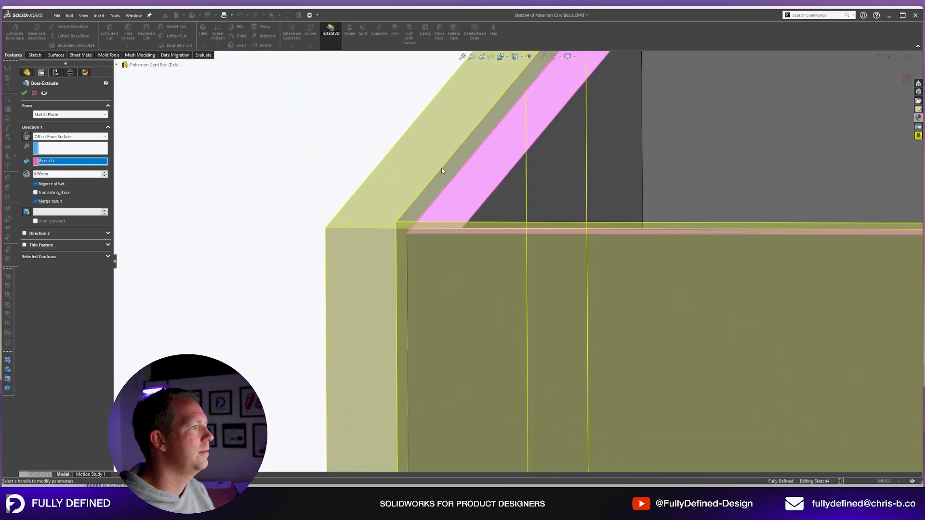
left_click(36, 183)
left_click(57, 186)
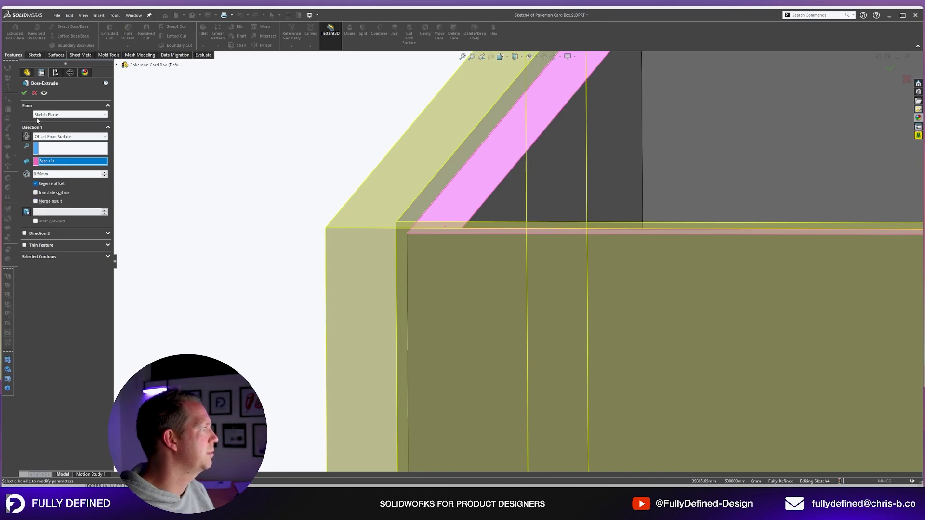
left_click(24, 92)
- Start a sketch on the outer wall's top face and convert its outer edges into sketch lines
scroll(515, 260, "up", 6)
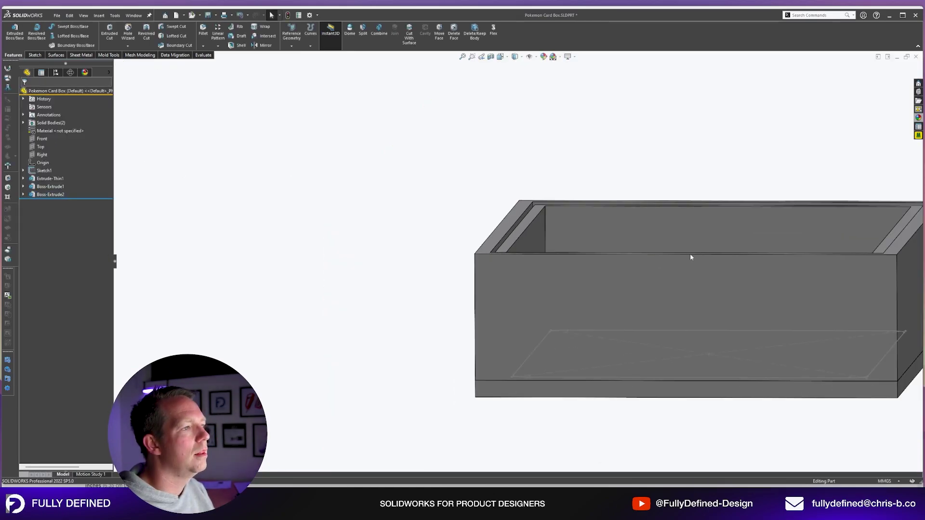
mouse_move(691, 255)
middle_mouse_down()
mouse_move(718, 214)
mouse_move(675, 254)
mouse_move(685, 262)
middle_mouse_up()
scroll(771, 217, "down", 2)
left_click(362, 262)
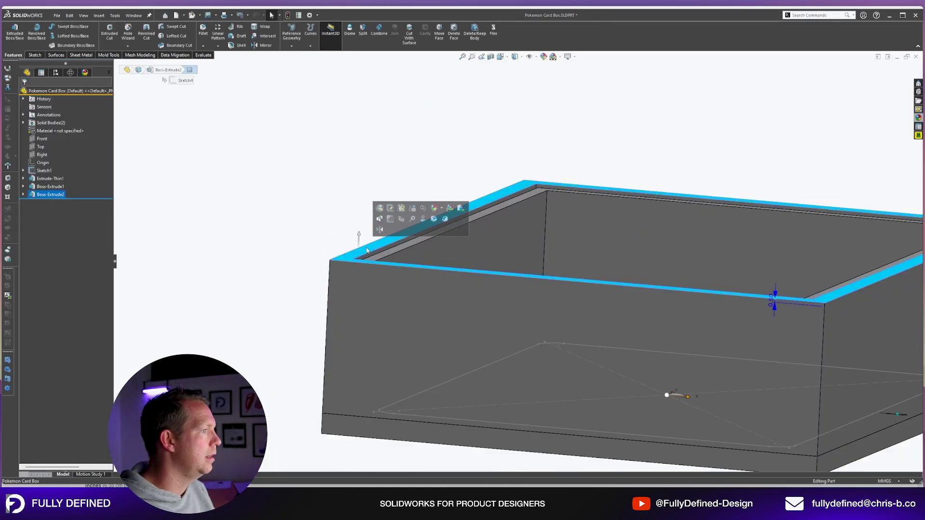
left_click(389, 221)
left_click(126, 33)
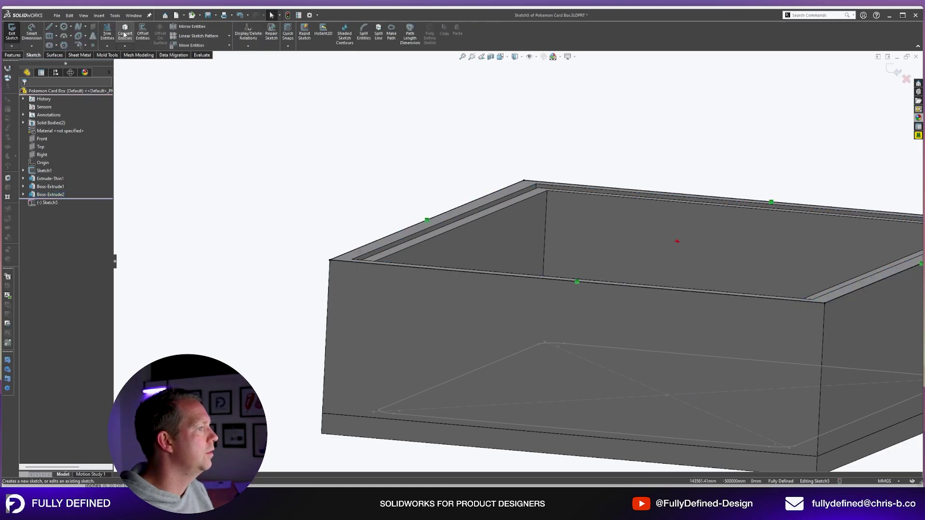
- Extrude the converted outline upward as a blind boss that closes the top, merged only with the outer wall body
left_click(13, 55)
left_click(15, 34)
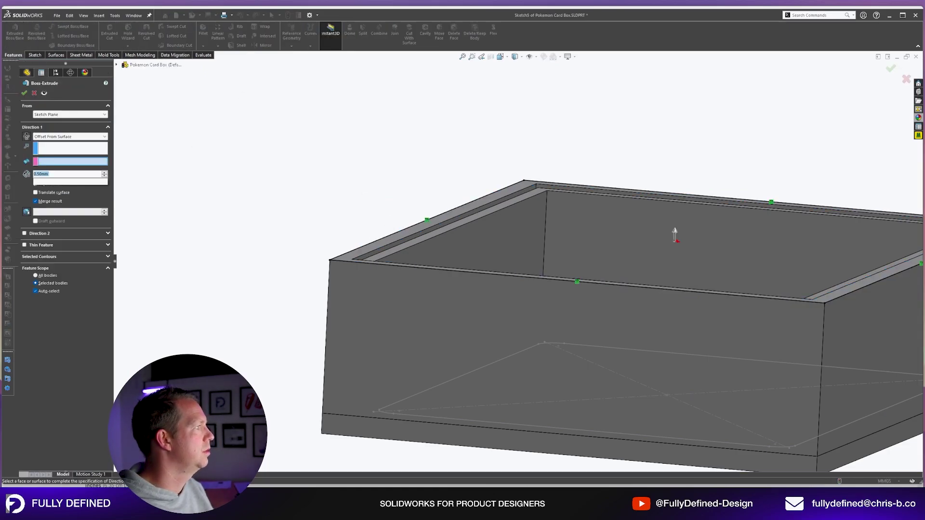
left_click(70, 136)
left_click(67, 143)
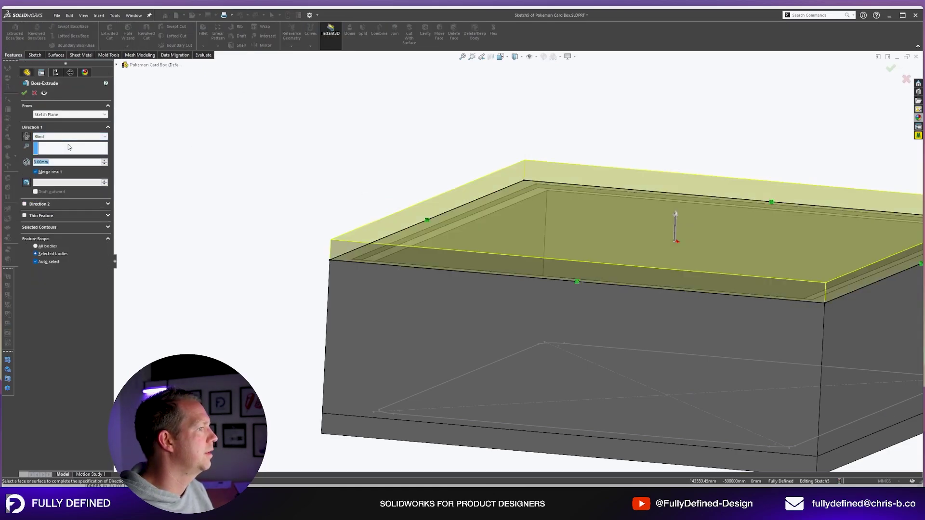
left_click(55, 262)
left_click(466, 325)
right_click(466, 325)
scroll(722, 258, "down", 3)
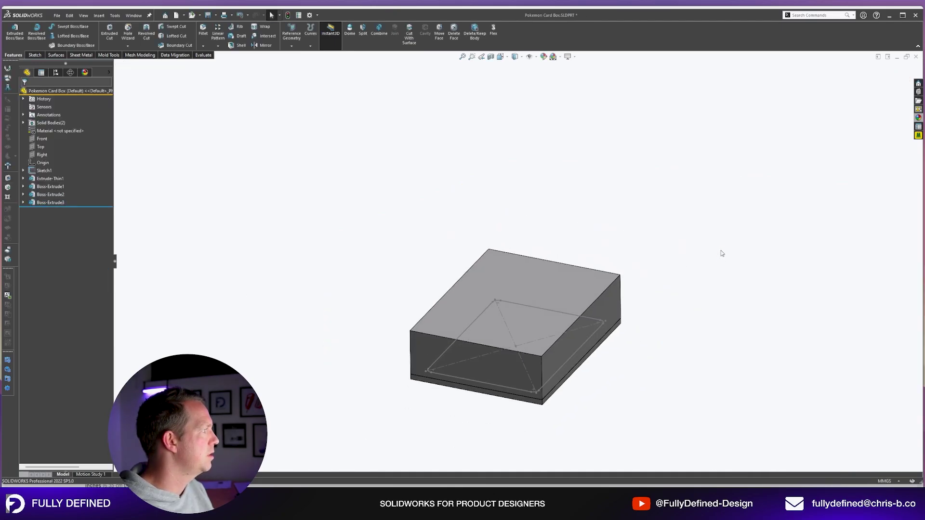
- Apply a green color to the solid body that holds the inner walls and base
middle_click_drag(500, 385, 482, 324, "ctrl")
left_click(23, 123)
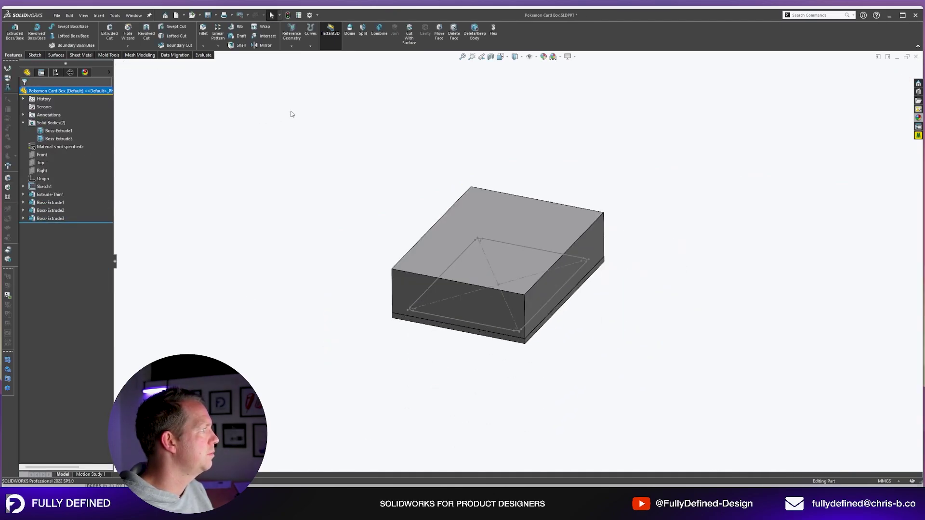
left_click(139, 73)
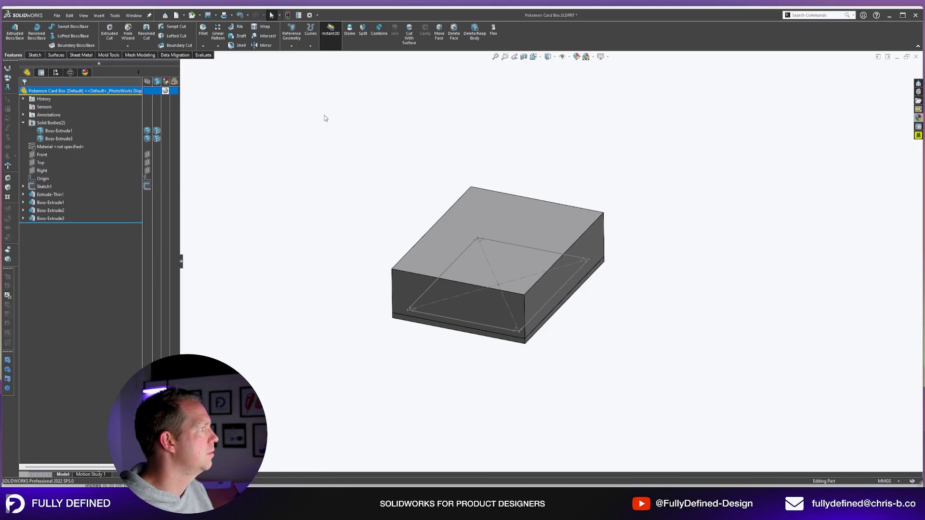
left_click(57, 131)
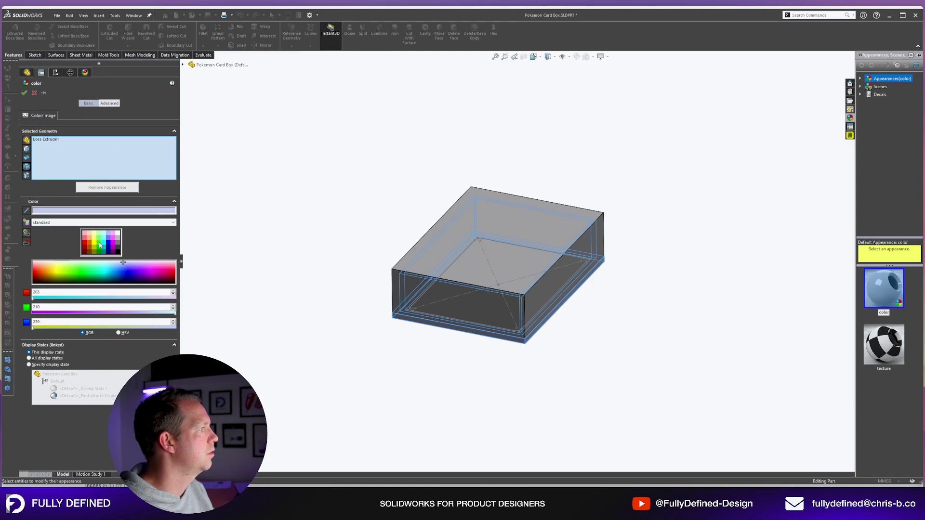
left_click(99, 243)
key("Return")
- Make the outer lid body transparent and look through it at the fit around the green box
left_click(175, 139)
middle_click_drag(606, 270, 583, 233)
scroll(597, 207, "down", 3)
scroll(596, 206, "down", 5)
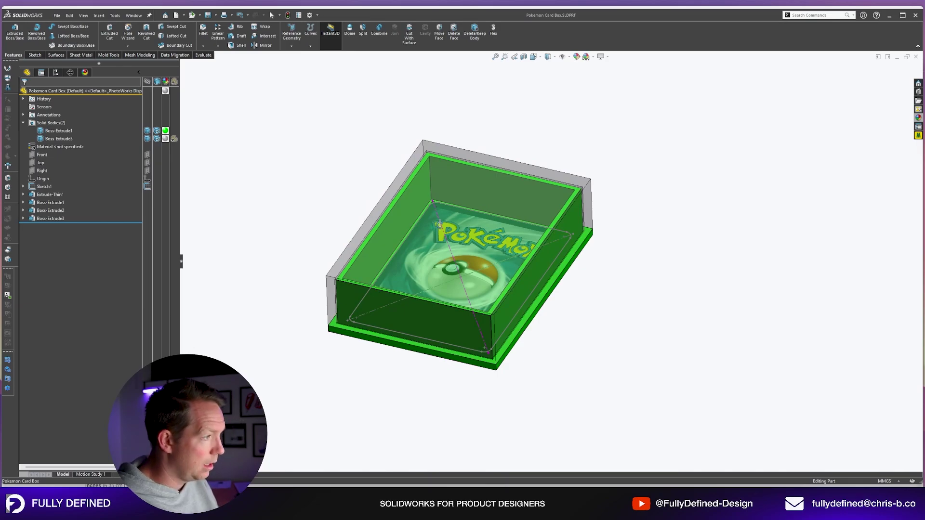
middle_click_drag(555, 249, 638, 282)
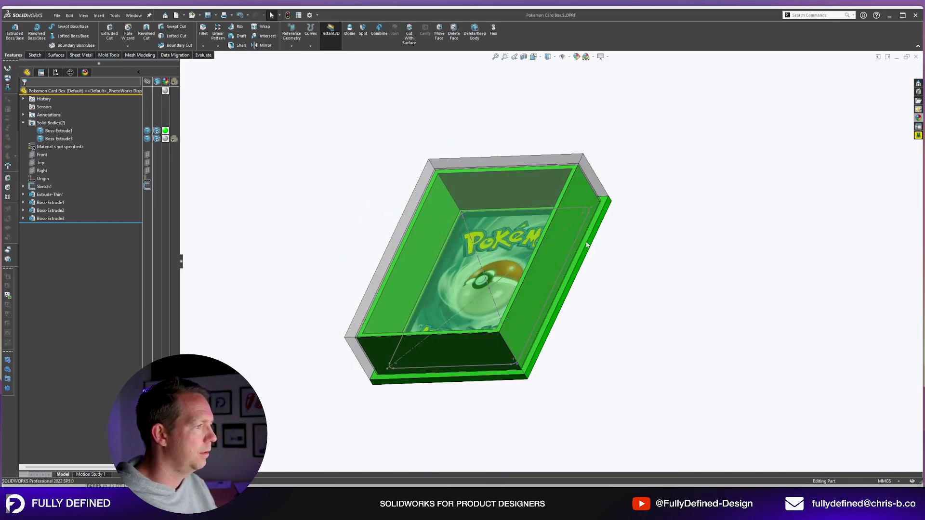
middle_click_drag(587, 245, 596, 262)
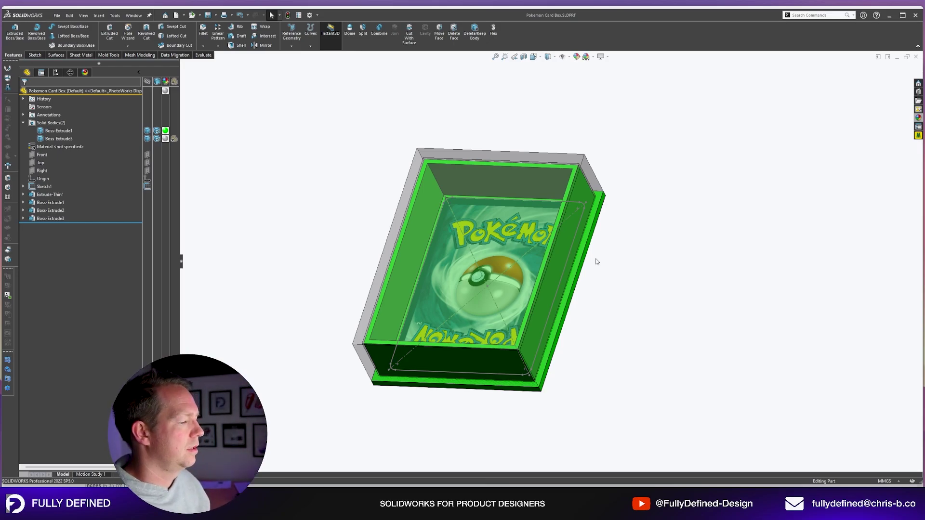
- Isolate the green box body and start a sketch on its walls' top face, viewed straight on
scroll(577, 340, "down", 3)
left_click(527, 385)
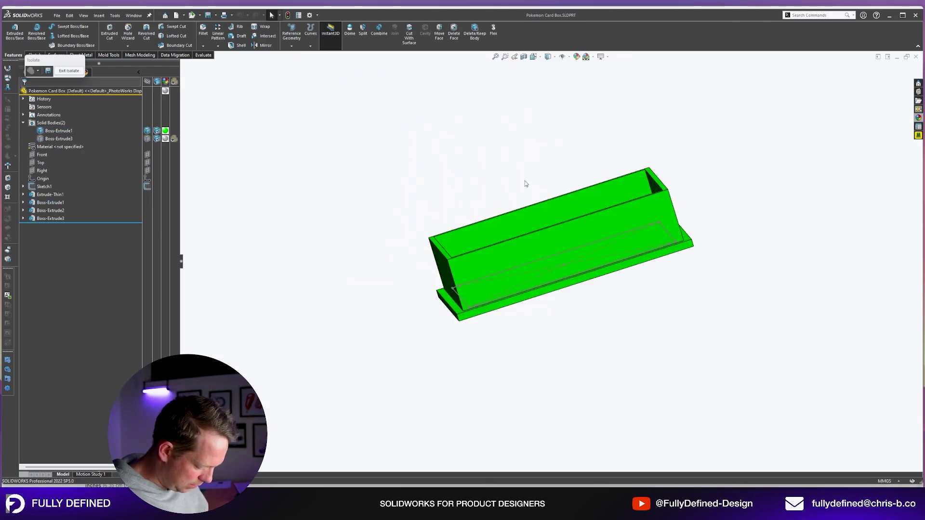
left_click(562, 225)
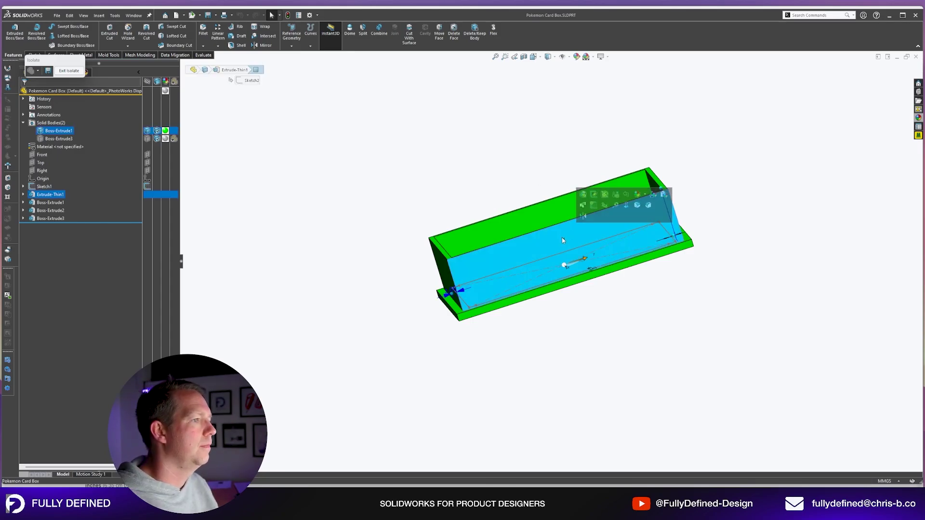
left_click(599, 202)
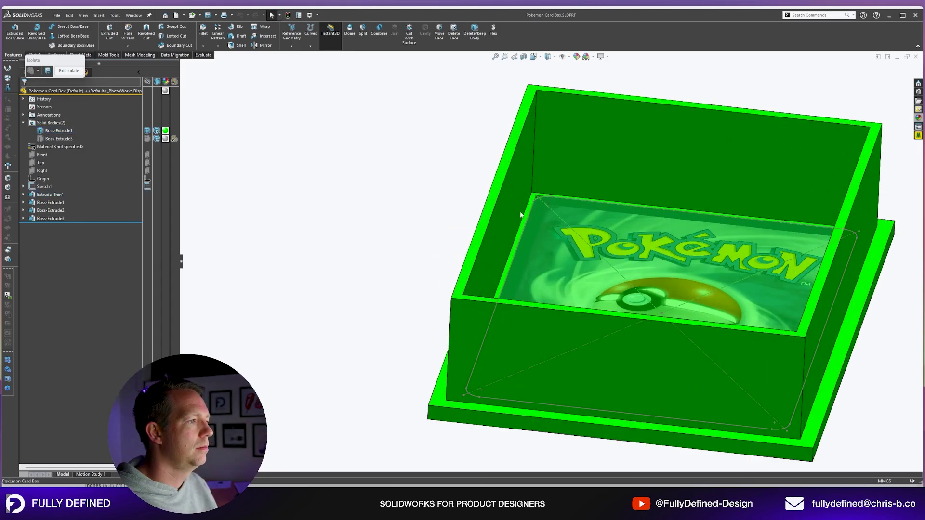
key("space")
left_click(651, 212)
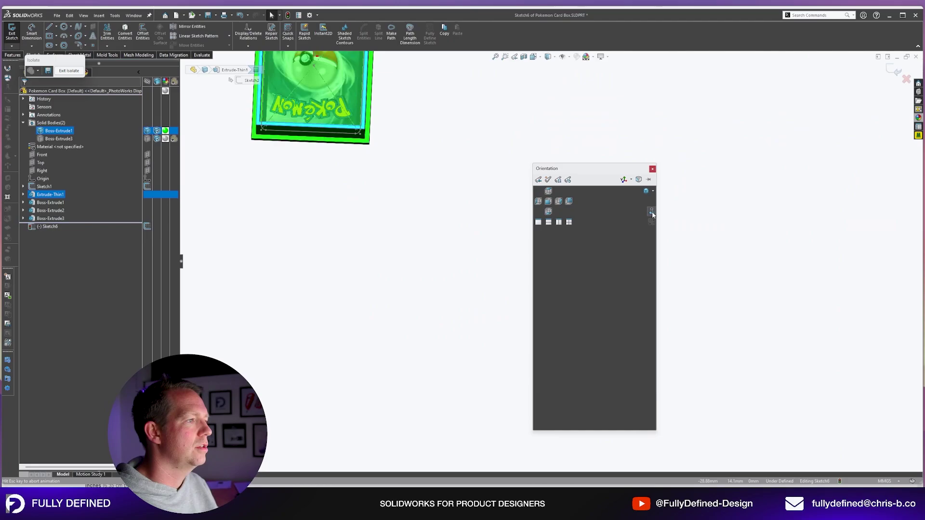
- Sketch a center rectangle from the origin across the full width of the base and dimension its height to 25 mm
key("r")
left_click(543, 211)
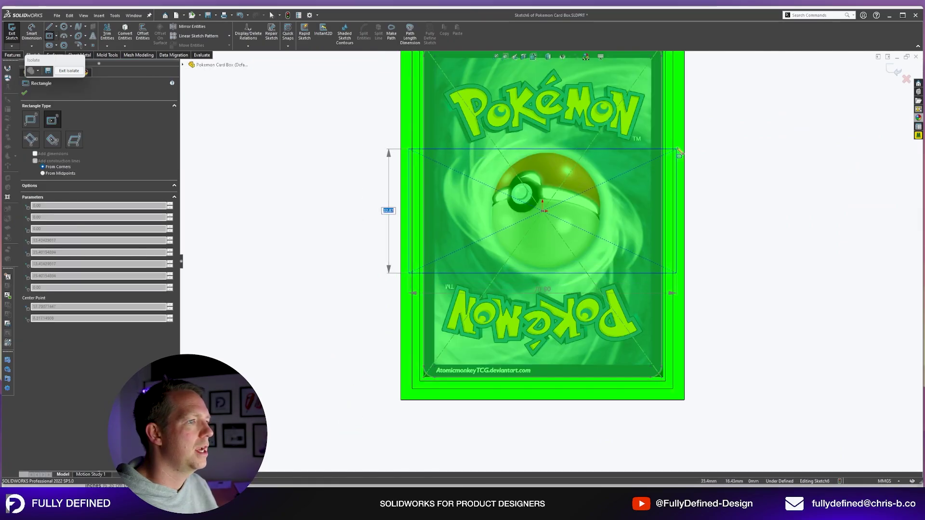
left_click(684, 150)
key("d")
left_click(684, 185)
left_click(737, 206)
type("25")
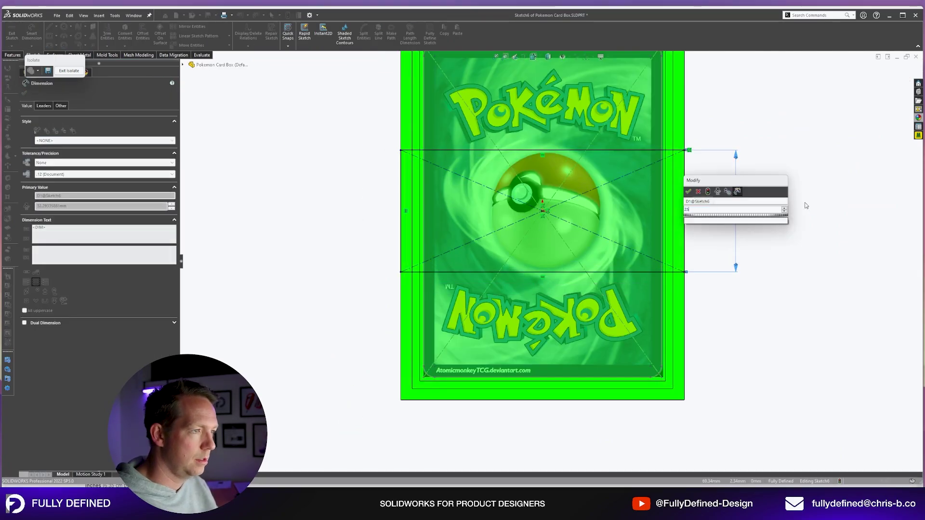
key("Return")
- Cut the rectangle through both side walls, using Up To Surface to end at the base plate's top face
left_click(712, 284)
middle_click_drag(713, 285, 697, 120)
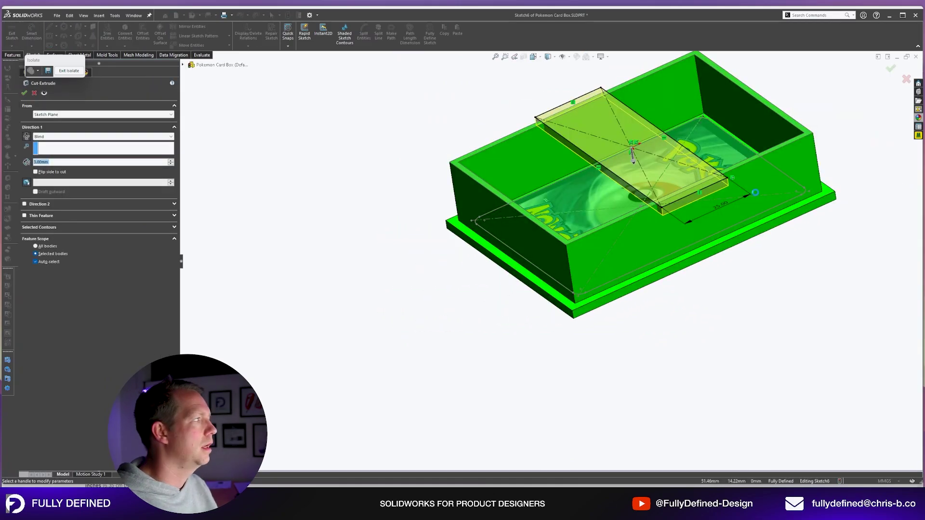
left_click(63, 138)
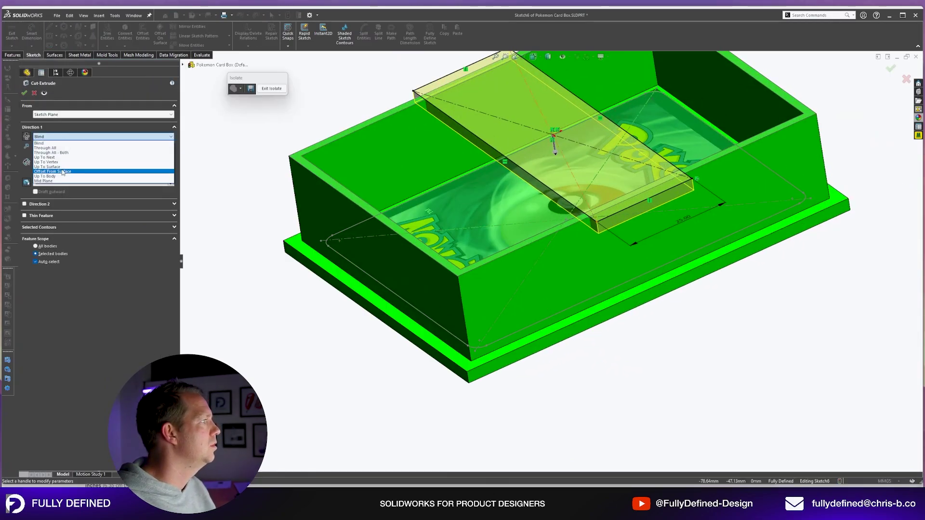
left_click(47, 148)
left_click(534, 338)
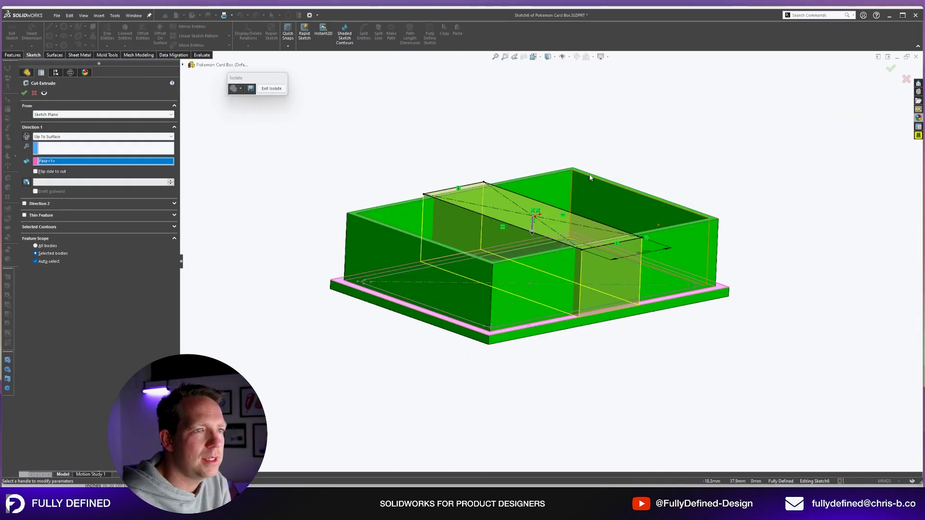
middle_click_drag(589, 175, 579, 177)
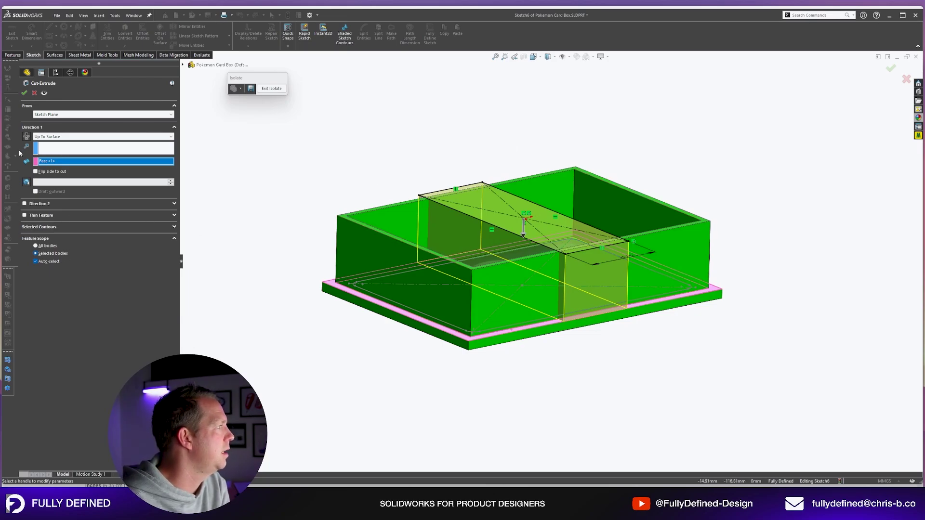
left_click(24, 92)
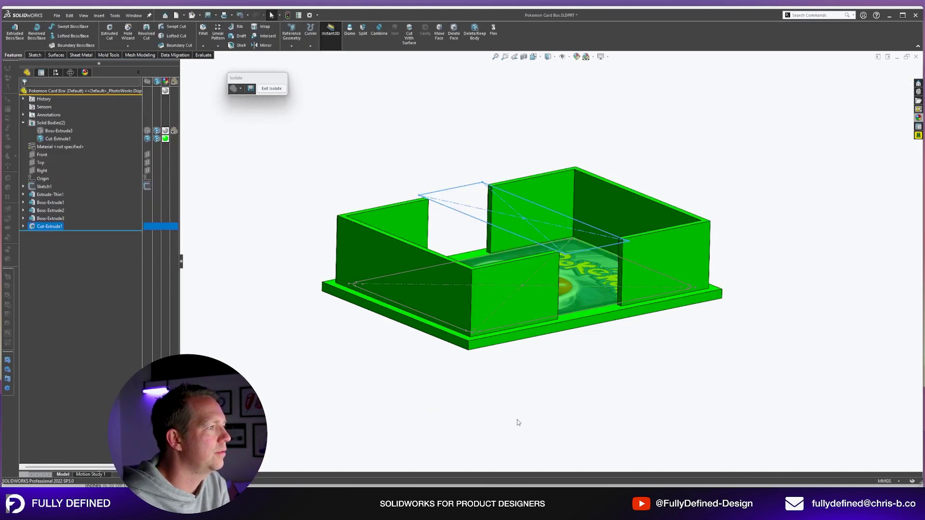
- Exit the isolated view so the lid is shown together with the box
left_click(272, 89)
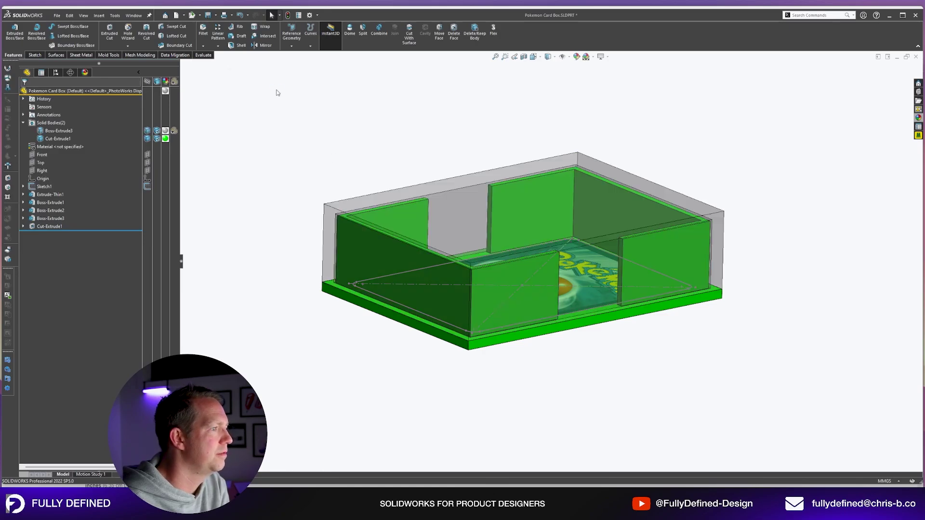
mouse_move(567, 241)
middle_mouse_down()
mouse_move(552, 223)
mouse_move(565, 240)
middle_mouse_up()
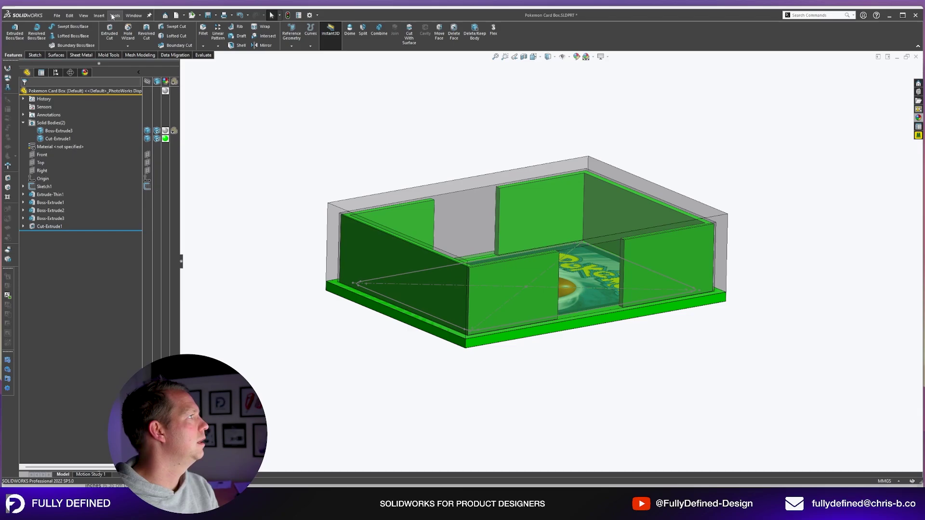
right_click(557, 332)
key("Escape")
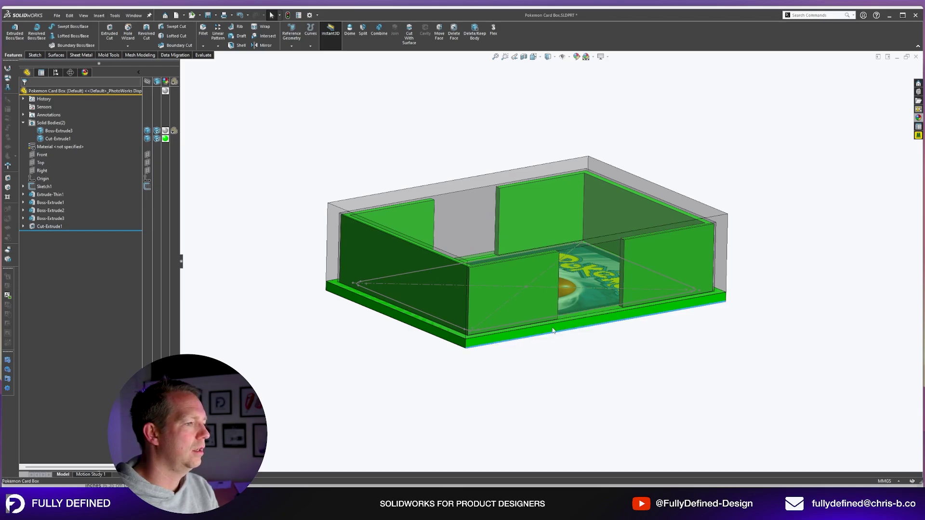
right_click(554, 329)
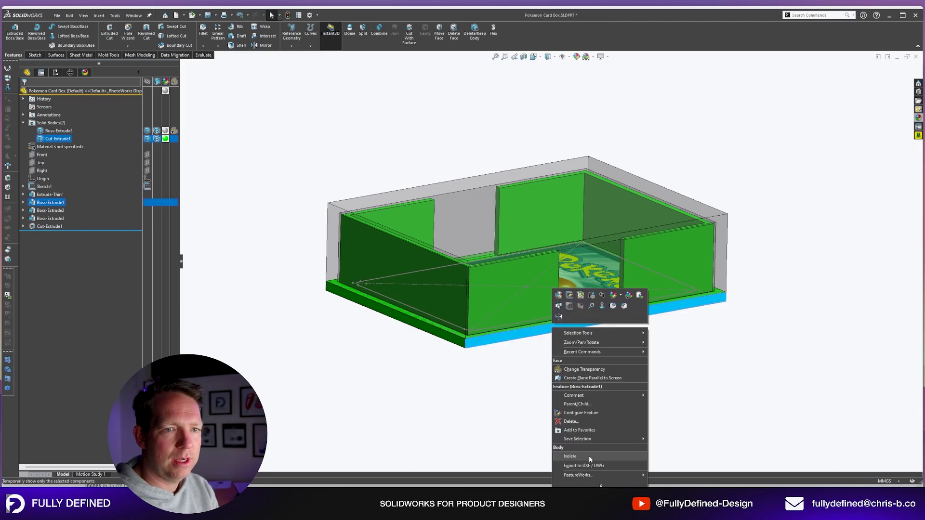
left_click(468, 426)
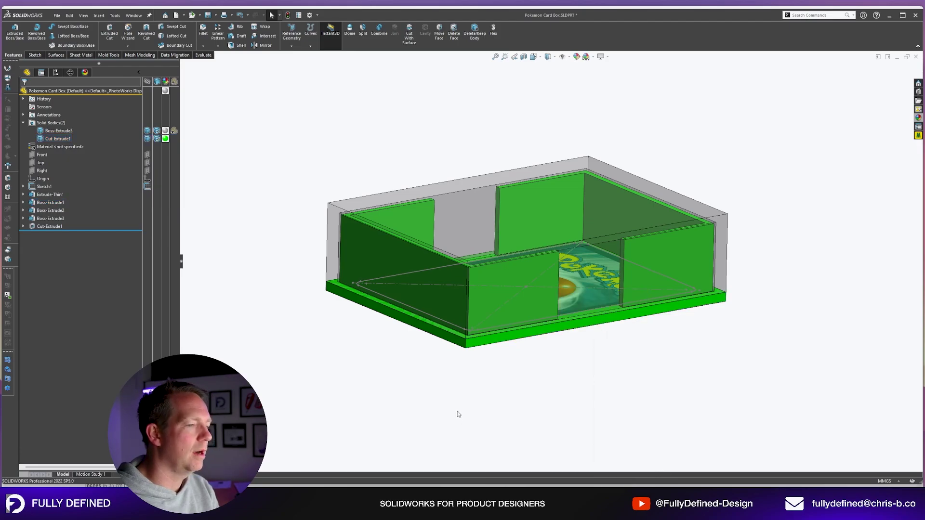
- Isolate the green box body again, selecting it by the base plate's side face
left_click(517, 337)
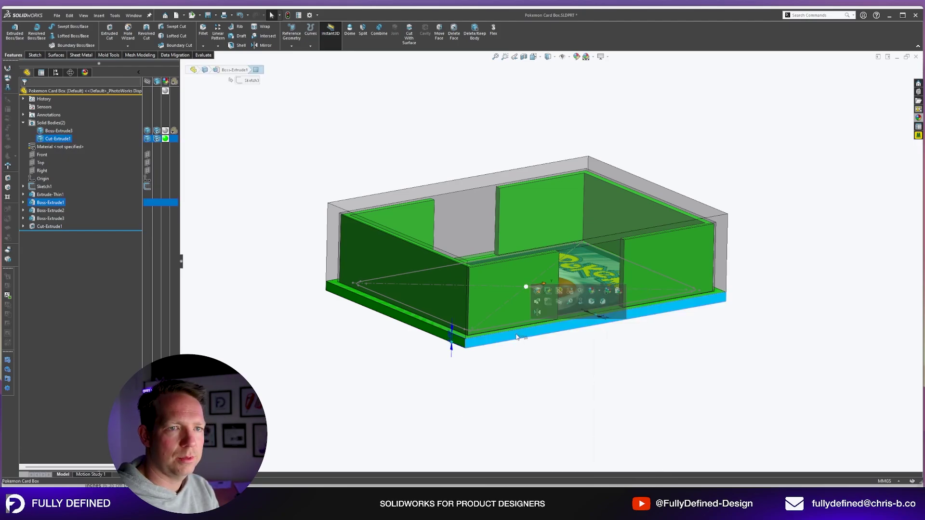
key("i")
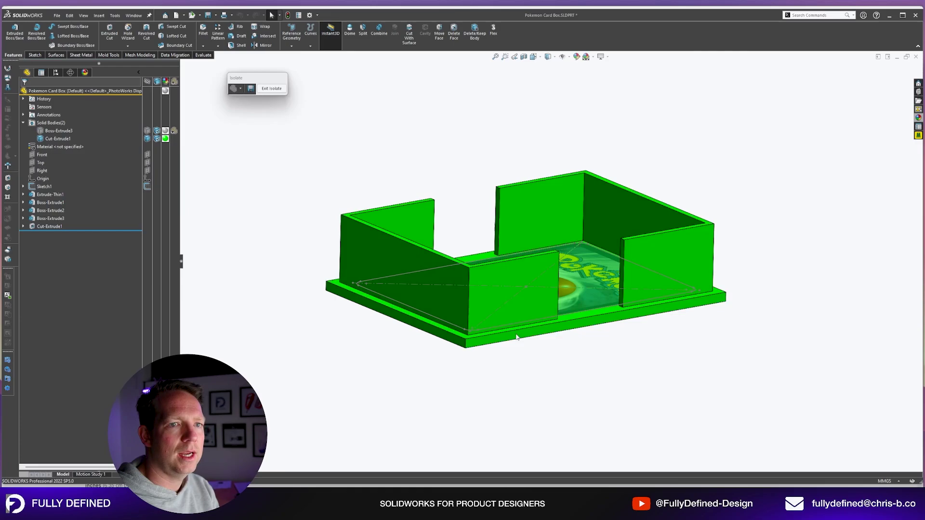
left_click(278, 89)
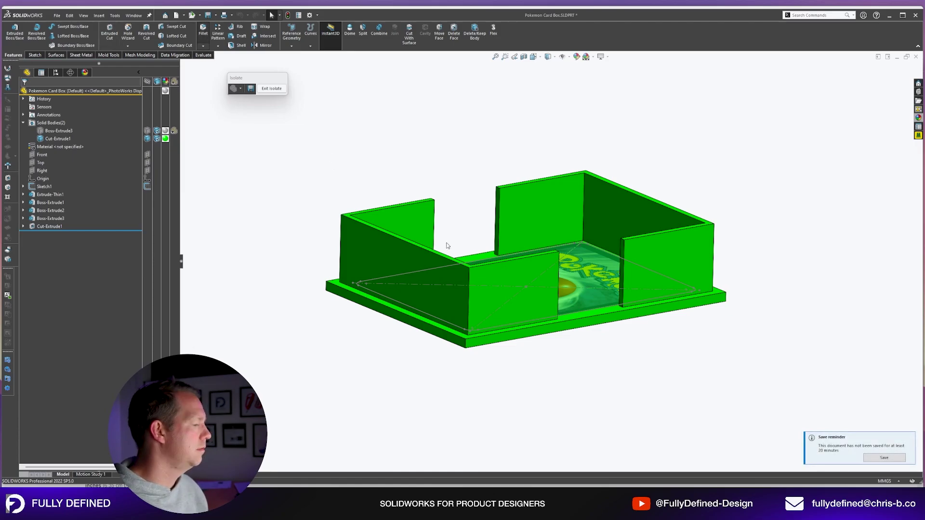
- Fillet the upper and lower corner edges of the wall ends at both side openings with a 6 mm radius
scroll(614, 212, "down", 4)
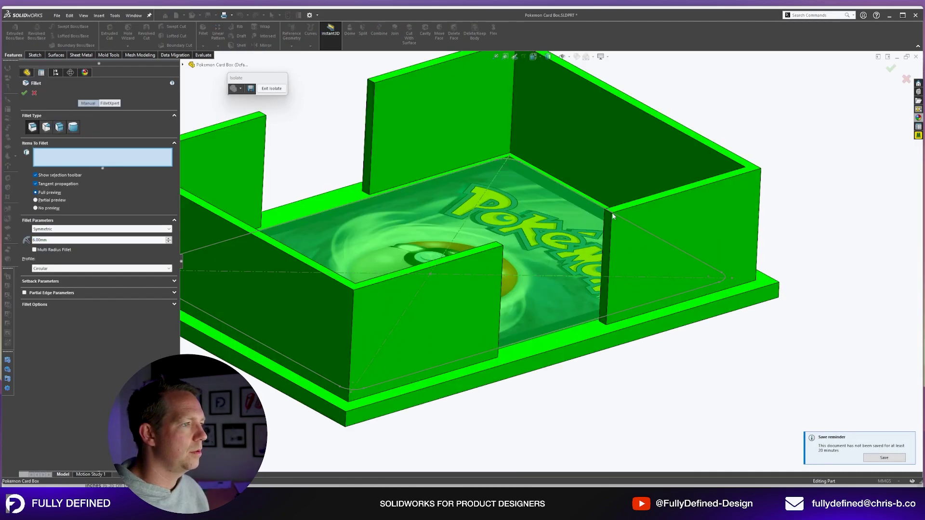
scroll(614, 217, "down", 1)
left_click(611, 215)
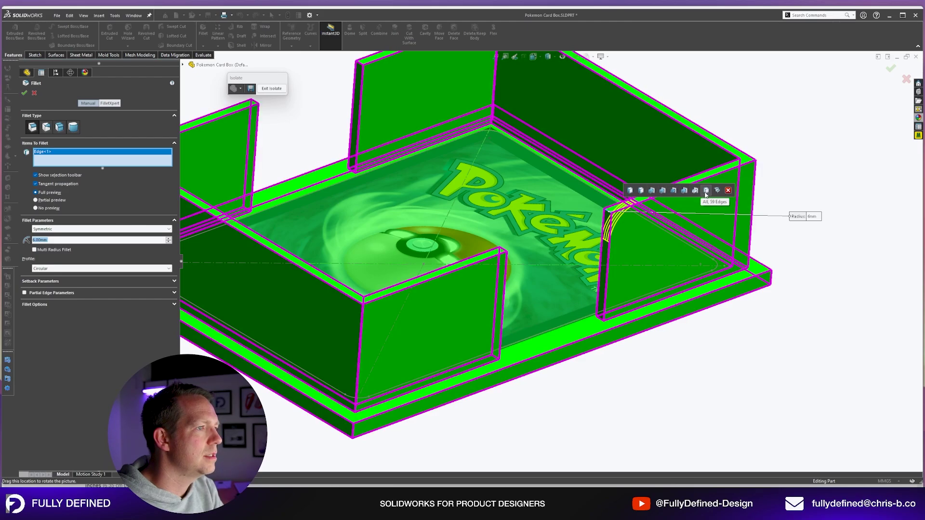
left_click(603, 322)
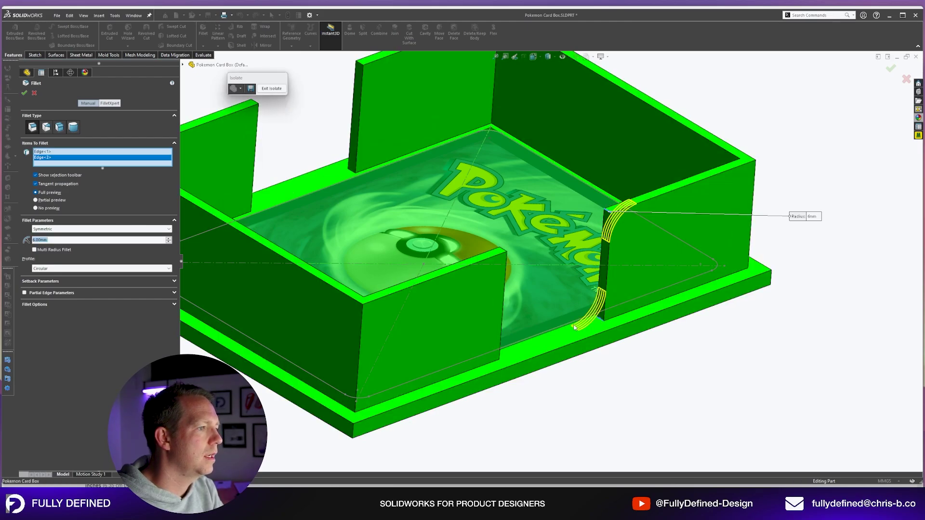
middle_click_drag(602, 322, 487, 324)
left_click(487, 323)
left_click(492, 320)
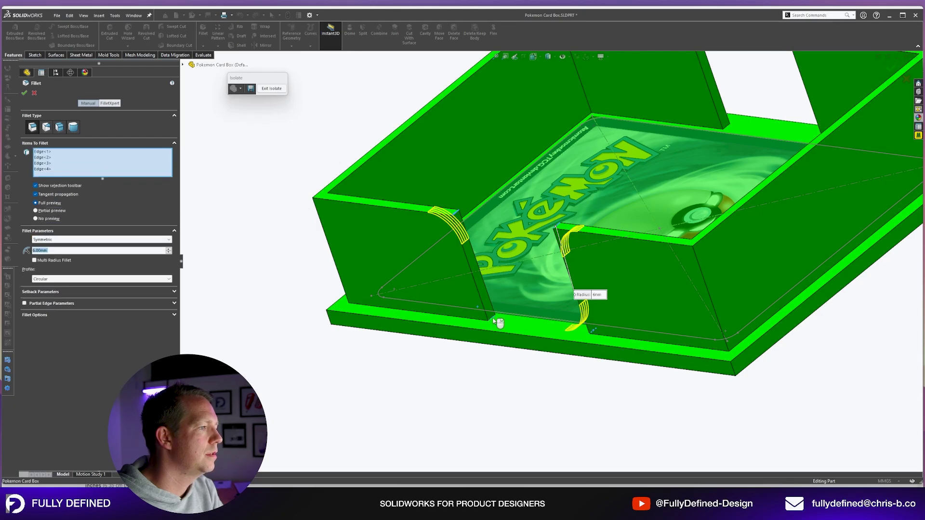
scroll(551, 268, "up", 3)
scroll(688, 142, "down", 4)
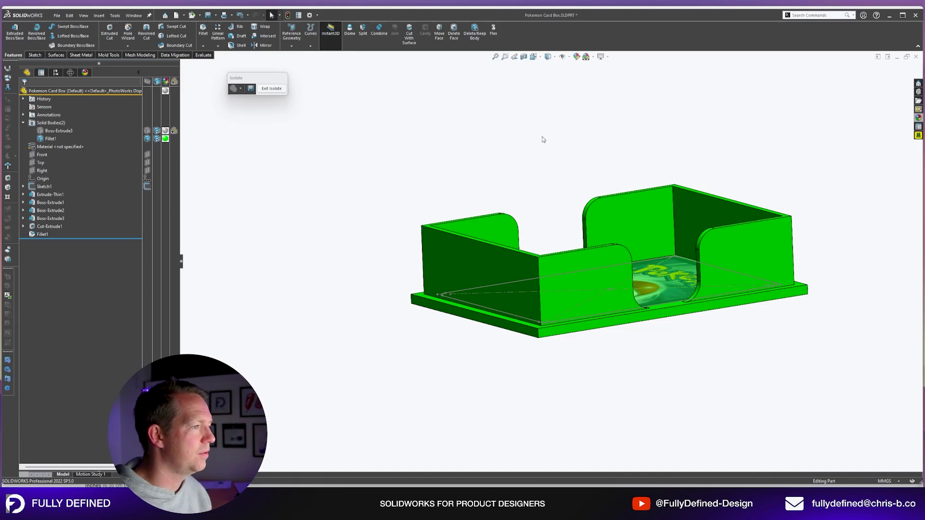
scroll(535, 257, "down", 4)
left_click(551, 265)
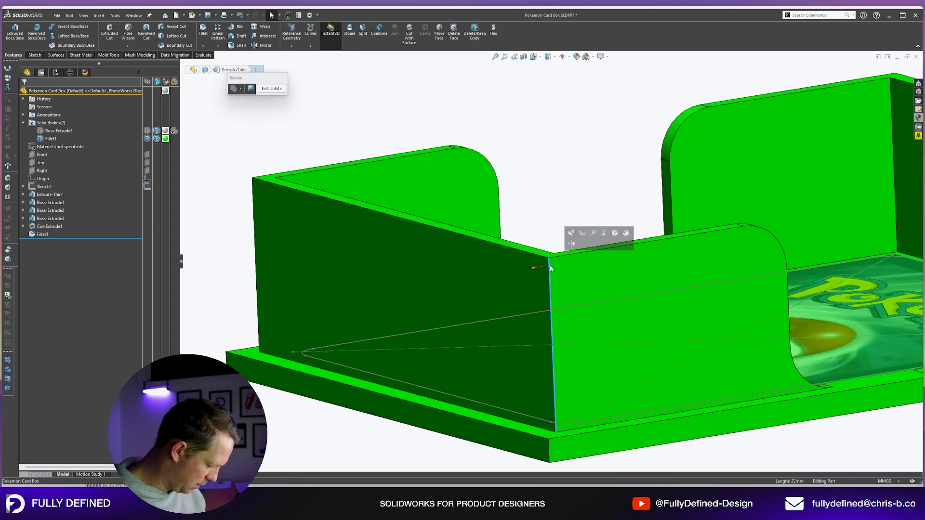
left_click(543, 192)
scroll(693, 254, "up", 5)
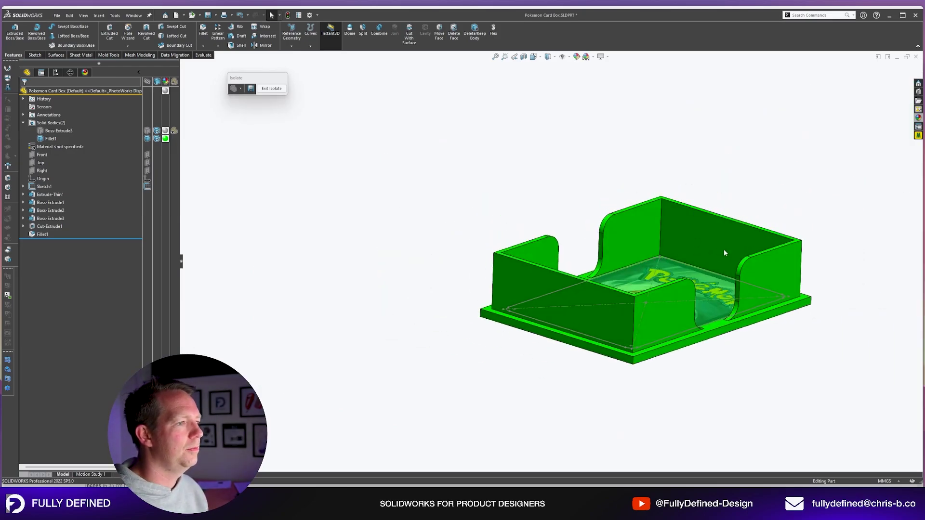
- Fillet the four inner vertical corner edges of the box walls with a 0.5 mm radius
scroll(724, 249, "down", 5)
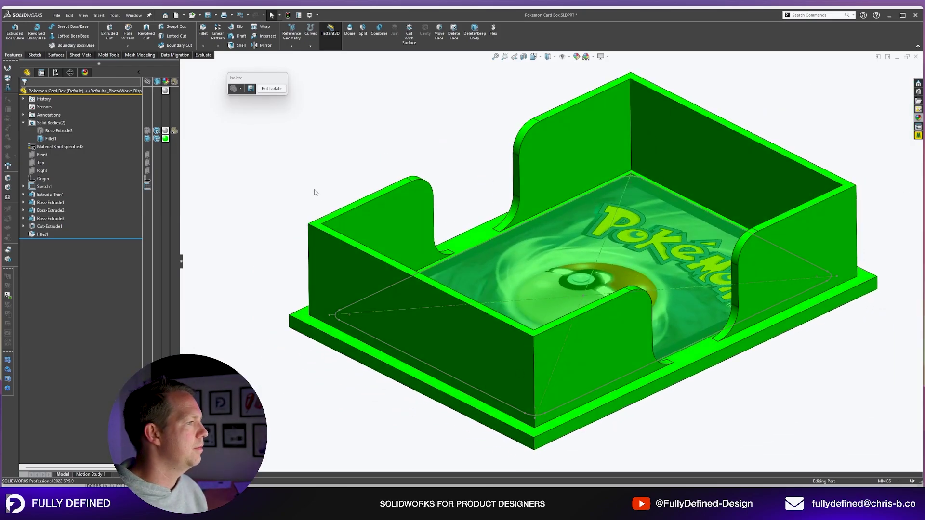
scroll(621, 152, "up", 2)
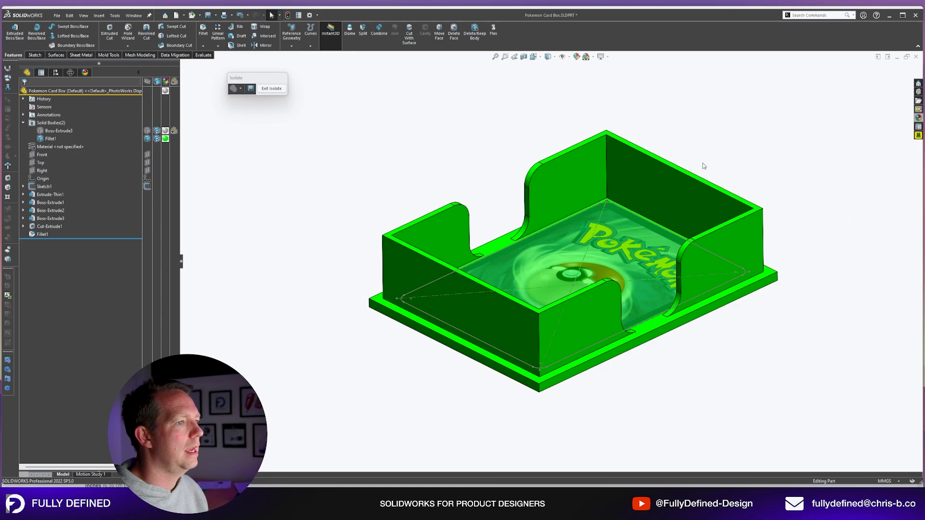
scroll(708, 144, "down", 1)
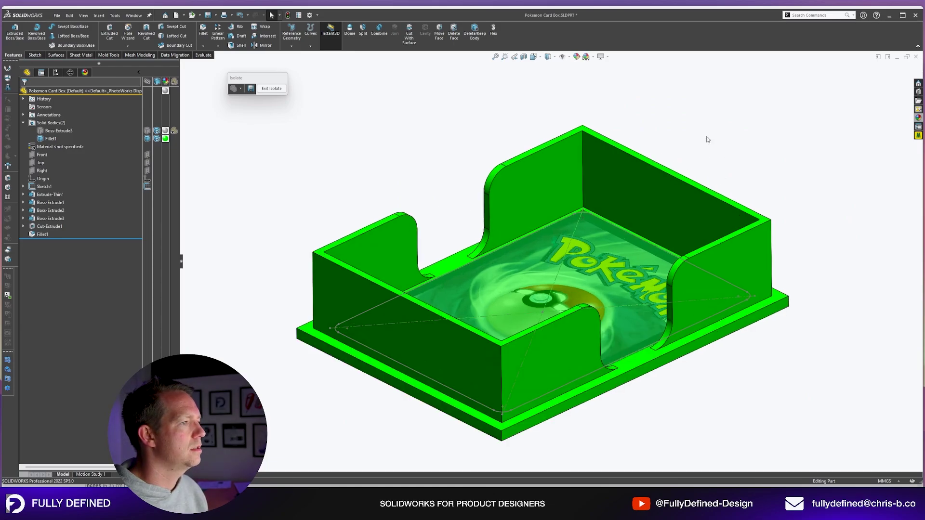
left_click(202, 29)
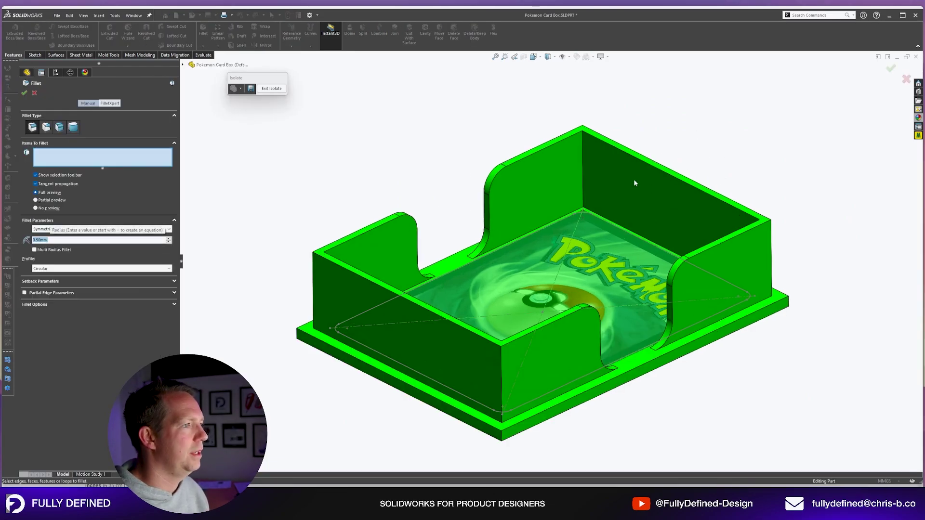
left_click(582, 162)
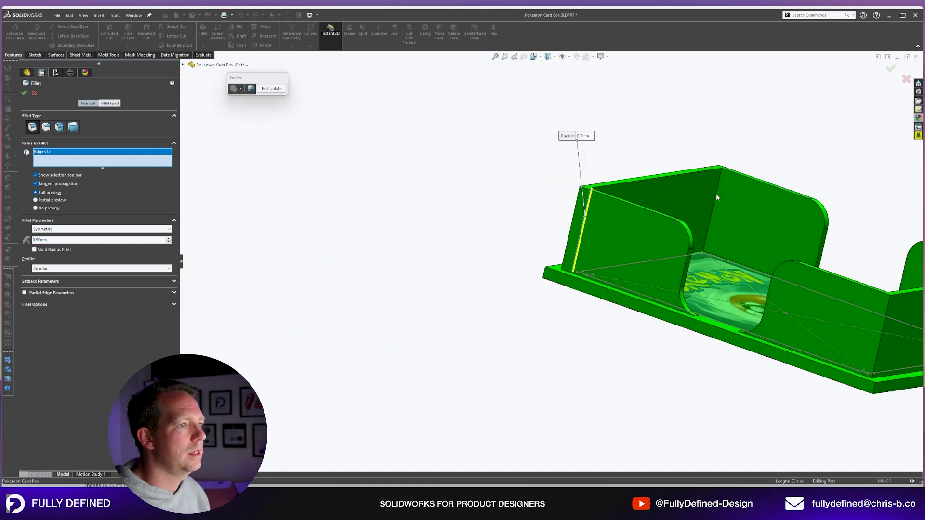
left_click(716, 194)
middle_click_drag(716, 193, 525, 190)
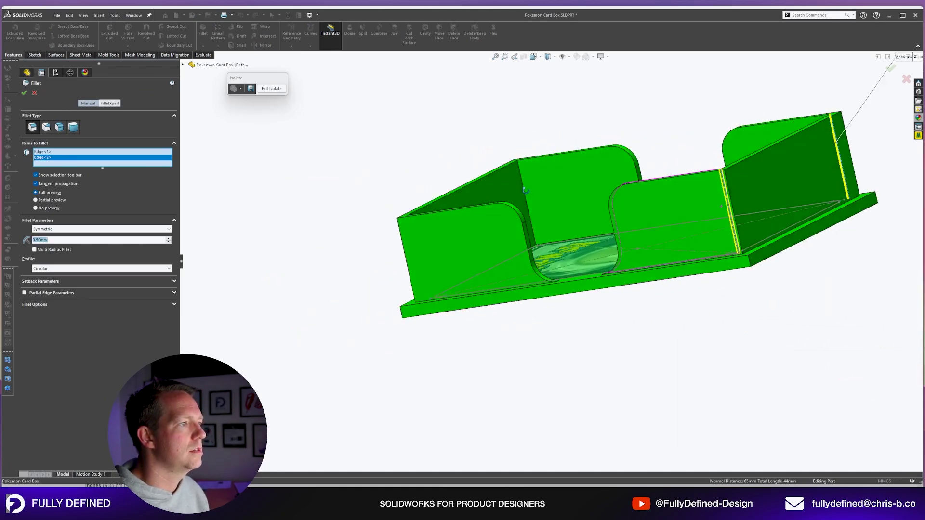
left_click(524, 191)
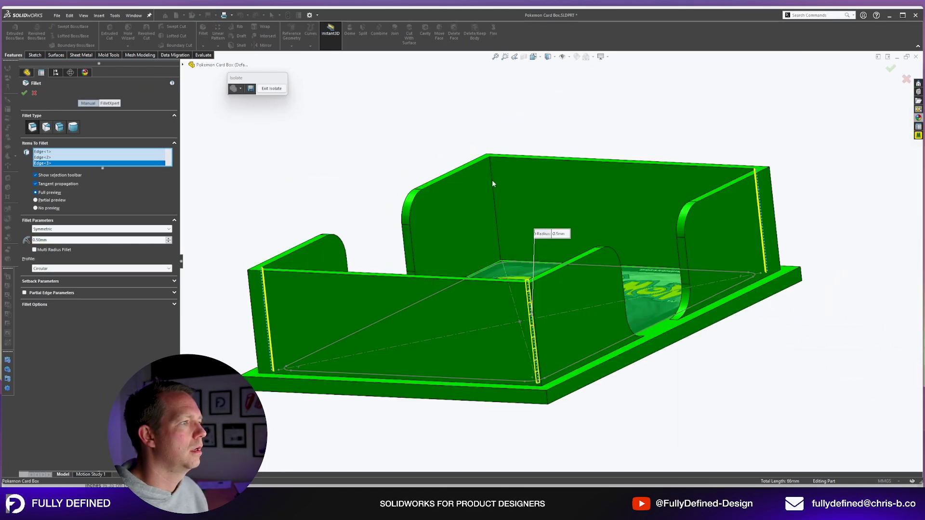
left_click(493, 180)
key("Return")
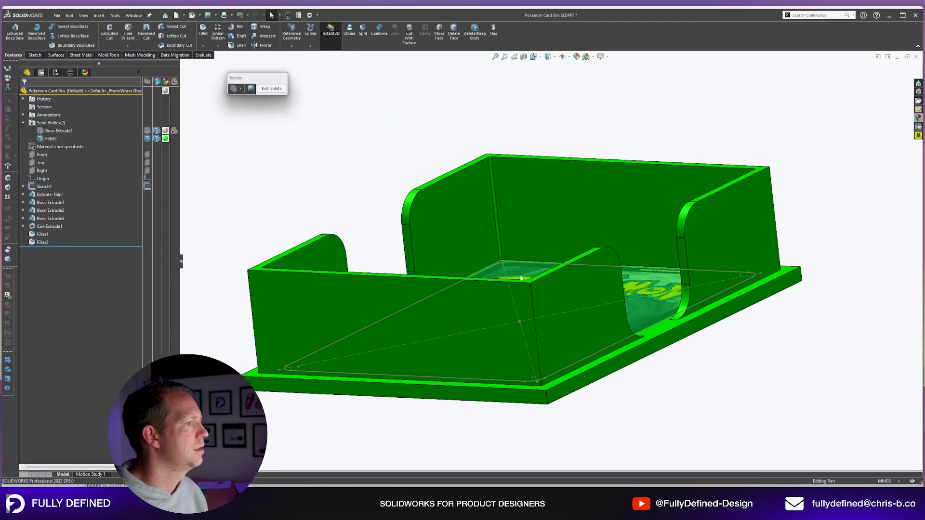
- Measure the thickness of a side wall across its top edge beside the finger opening
scroll(520, 278, "up", 5)
middle_click_drag(520, 278, 488, 373)
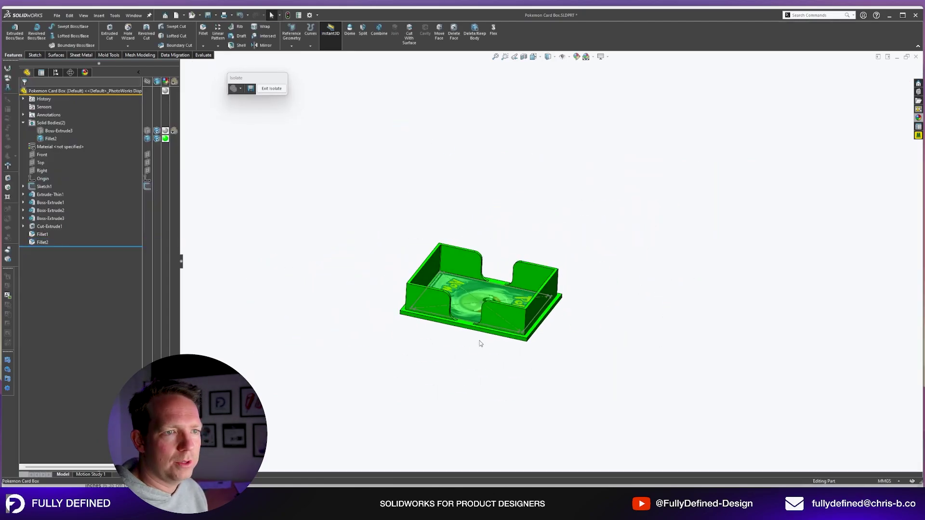
scroll(462, 282, "down", 3)
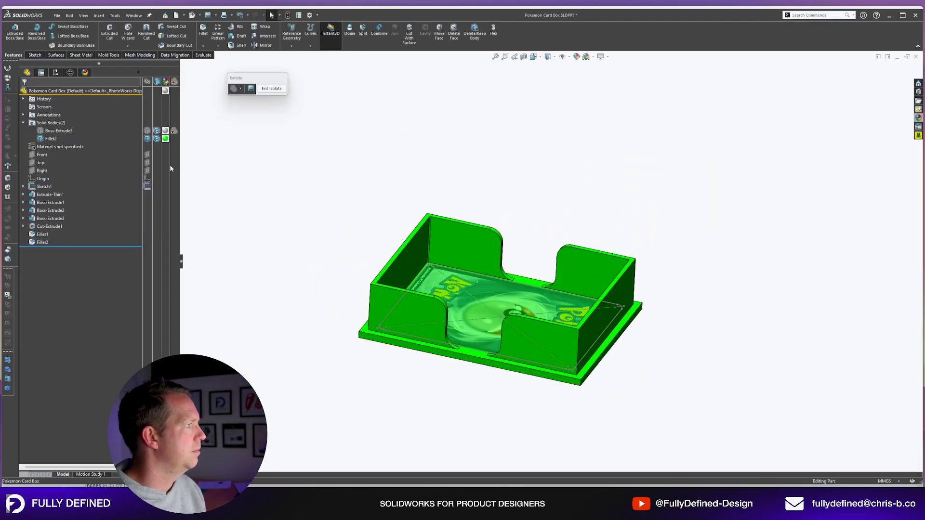
scroll(626, 332, "down", 1)
mouse_move(677, 289)
middle_mouse_down()
mouse_move(657, 267)
mouse_move(668, 302)
middle_mouse_up()
scroll(876, 72, "down", 2)
key("f")
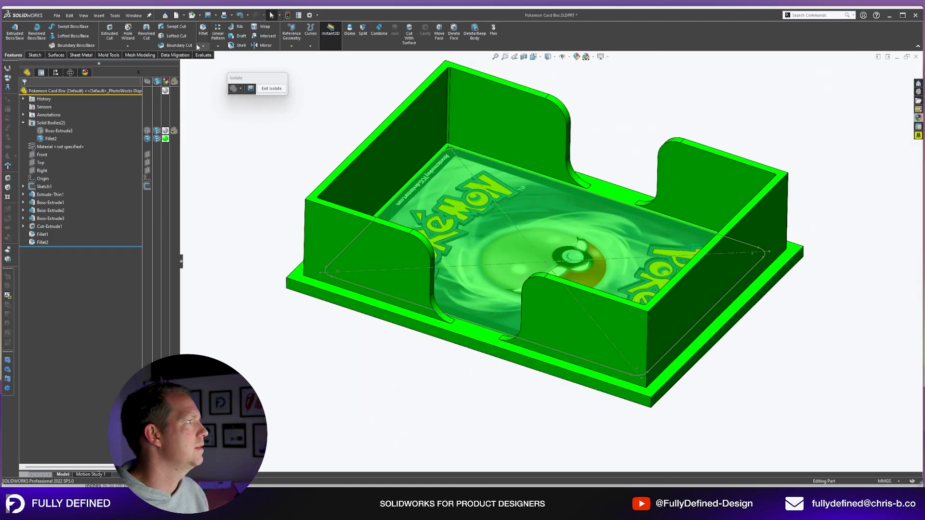
key("Return")
key("Escape")
scroll(710, 126, "down", 5)
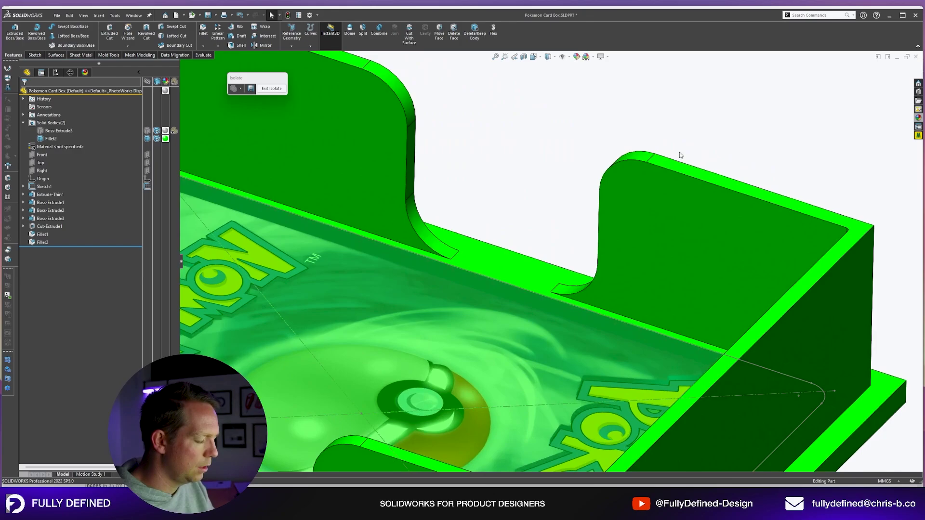
key("m")
left_click(645, 166)
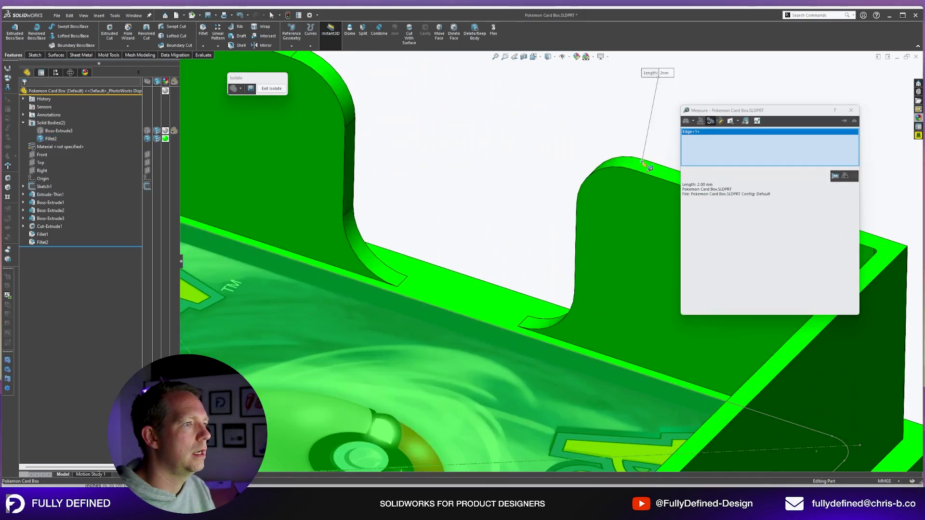
key("Escape")
- Fillet the outer vertical corner edges of the box walls with a 2.5 mm radius
key("f")
key("Return")
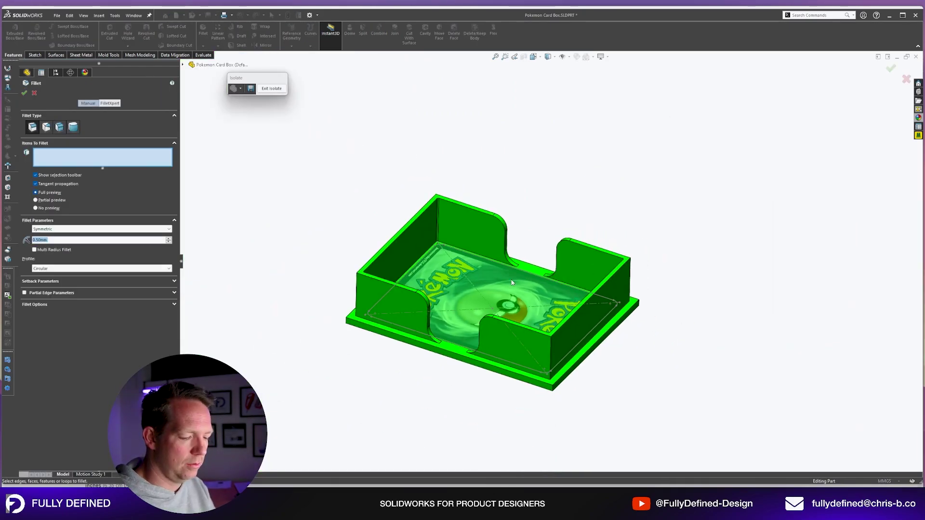
key("BackSpace")
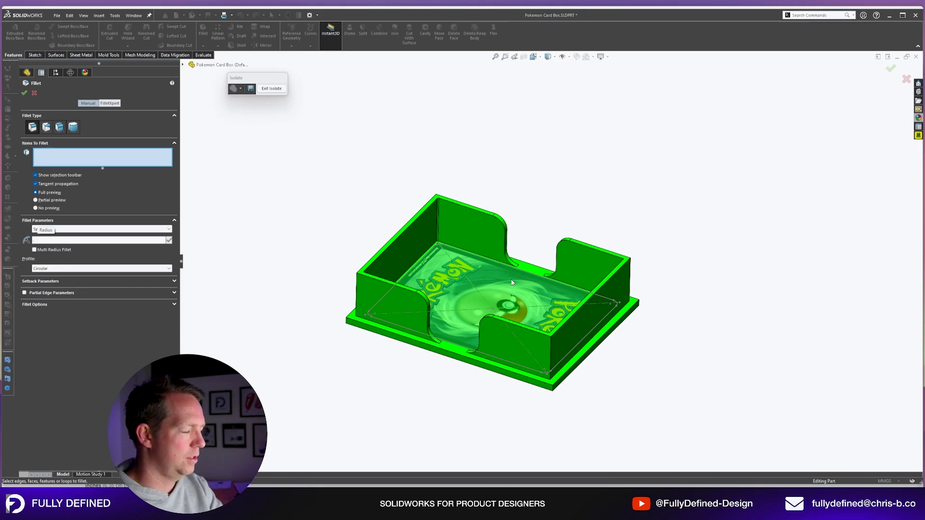
type("2.2")
key("Return")
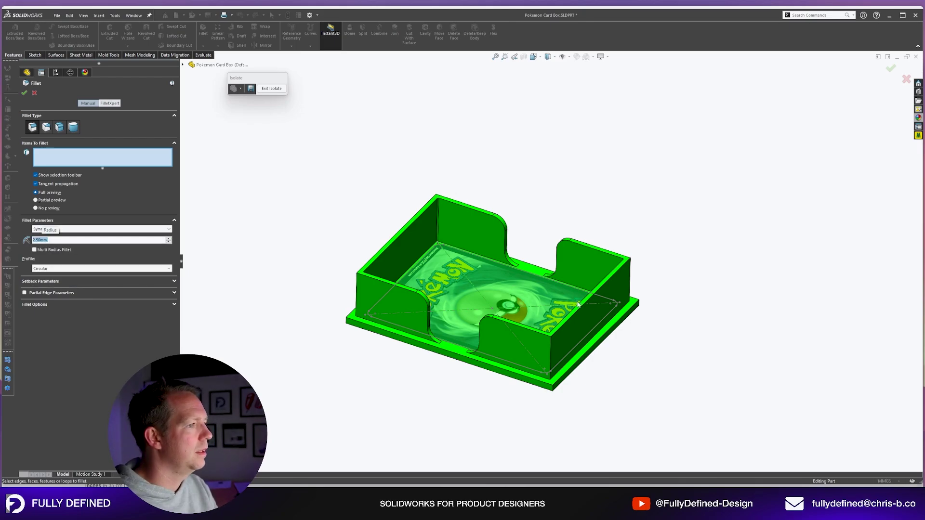
scroll(658, 295, "down", 5)
left_click(573, 241)
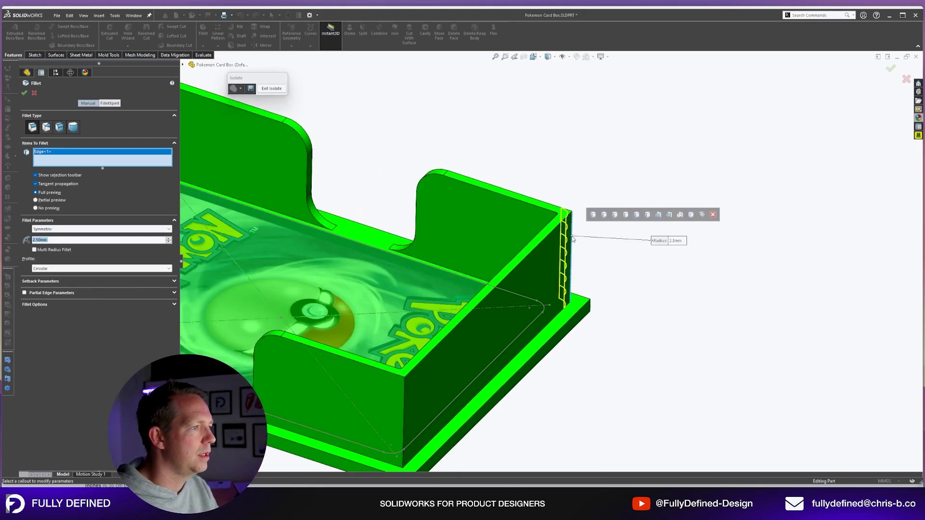
key("Return")
- Measure the distance between the end wall's outer face and the base plate's side face
scroll(460, 208, "up", 5)
middle_click_drag(460, 204, 409, 281)
scroll(410, 284, "up", 10)
scroll(494, 389, "down", 12)
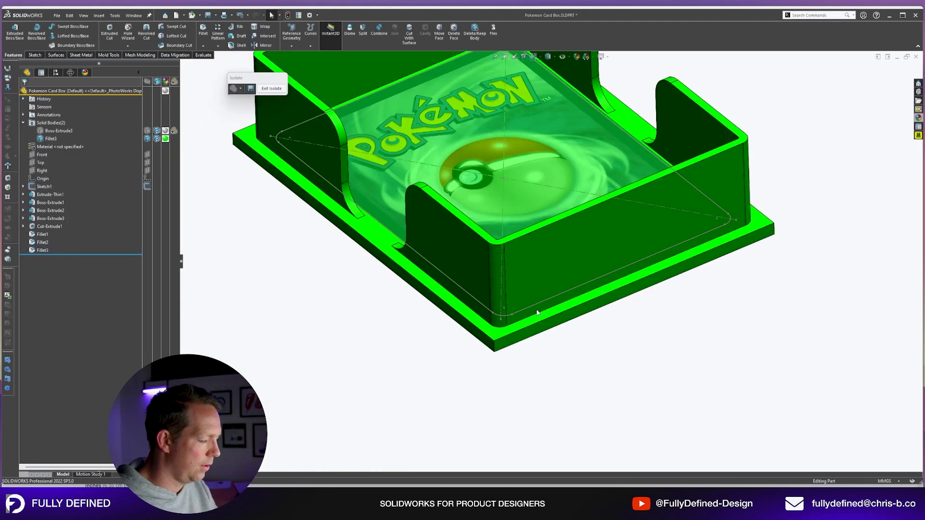
scroll(535, 315, "down", 2)
key("m")
left_click(532, 312)
left_click(549, 327)
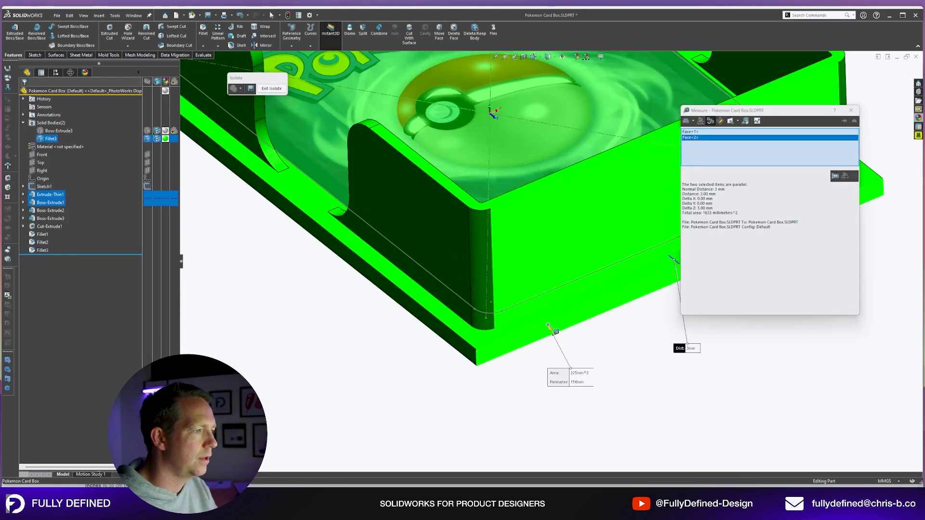
key("Escape")
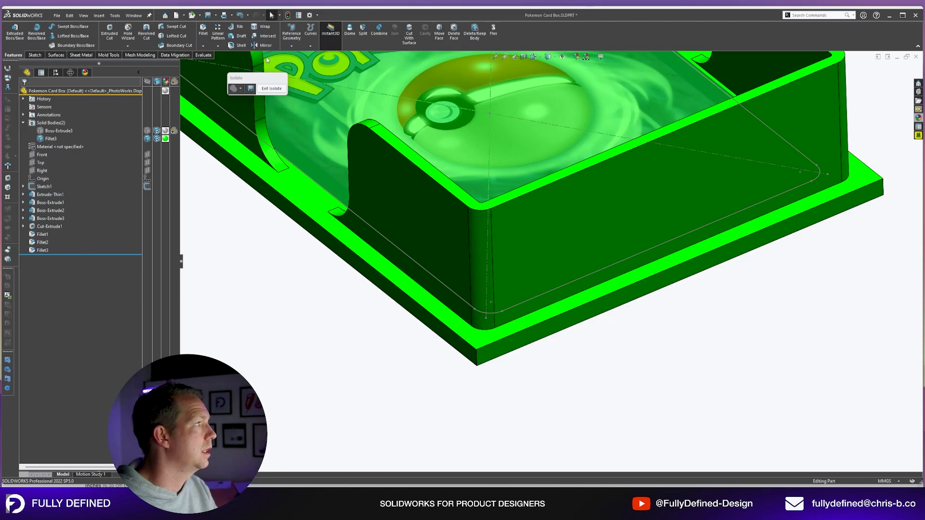
- Fillet the vertical corner edges of the base plate with a 5 mm radius
left_click(203, 30)
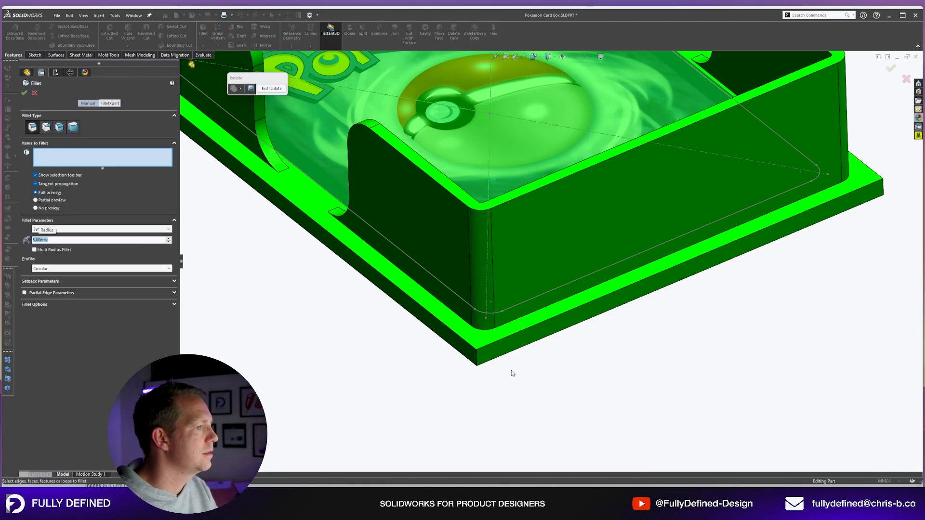
left_click(477, 358)
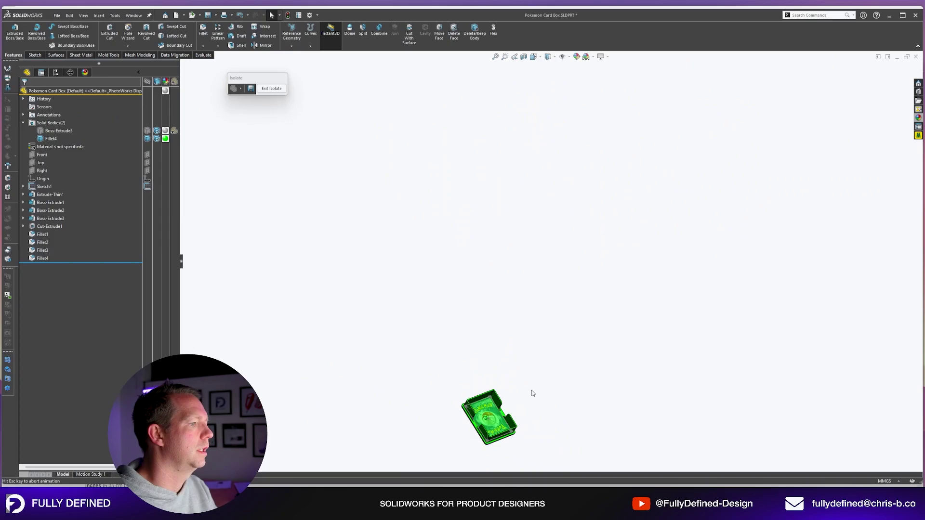
scroll(482, 444, "down", 8)
middle_click_drag(567, 337, 539, 270)
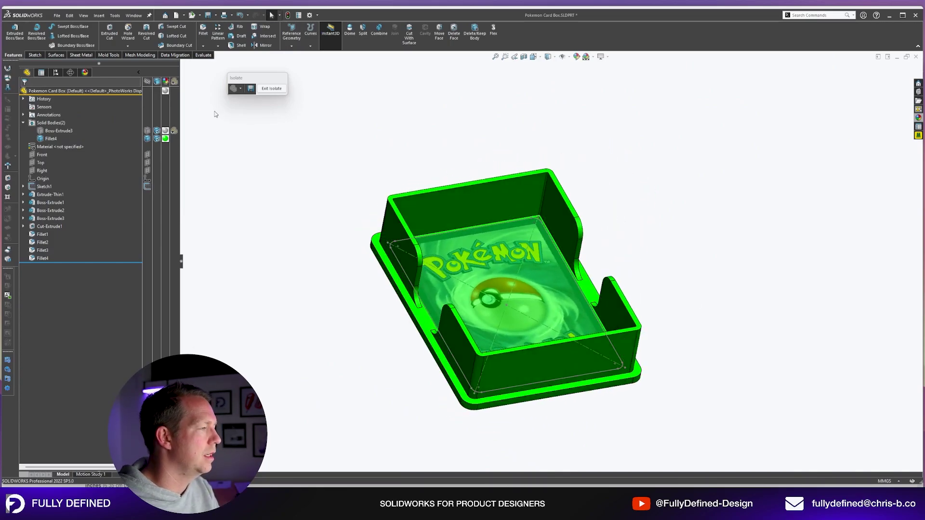
- Exit the isolated view and examine how the lid's corners sit over the rounded corners of the base plate
left_click(272, 88)
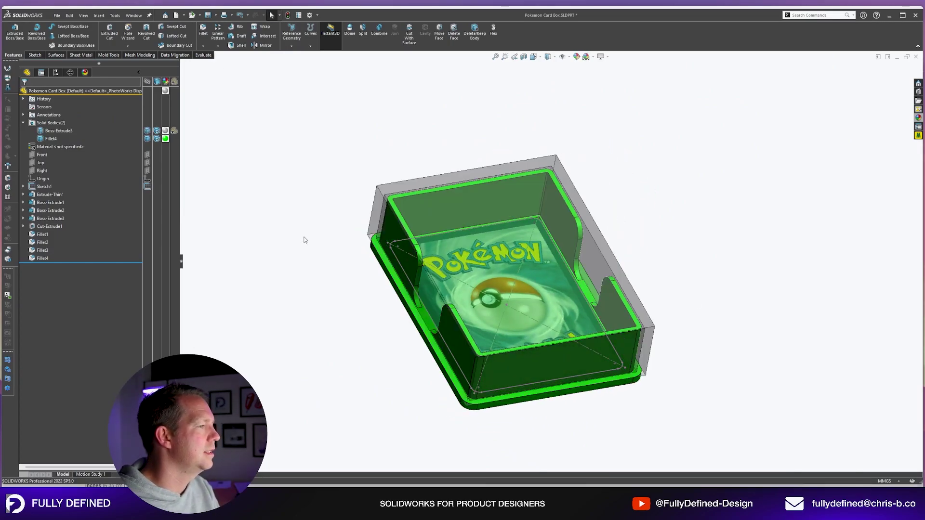
middle_click_drag(490, 290, 411, 305)
scroll(429, 285, "down", 5)
scroll(411, 305, "down", 6)
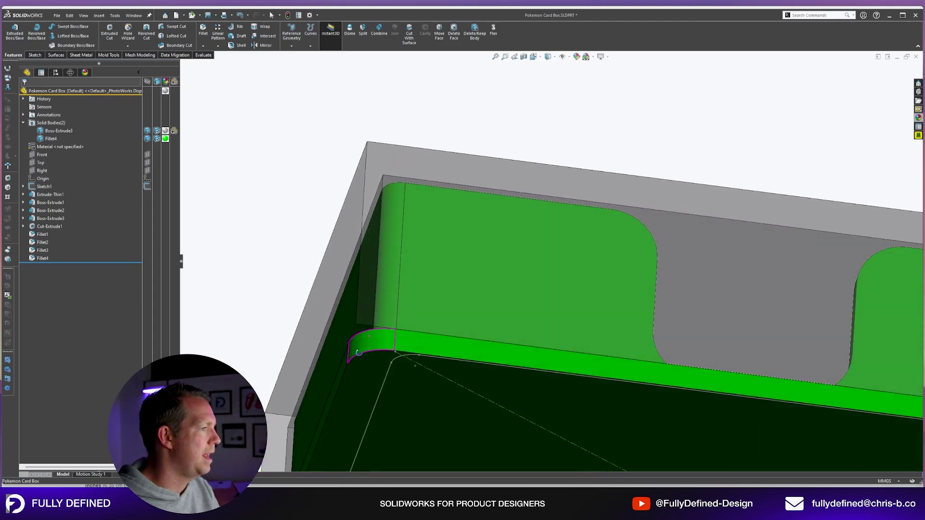
middle_click_drag(358, 352, 377, 339)
scroll(377, 339, "up", 2)
scroll(524, 265, "up", 3)
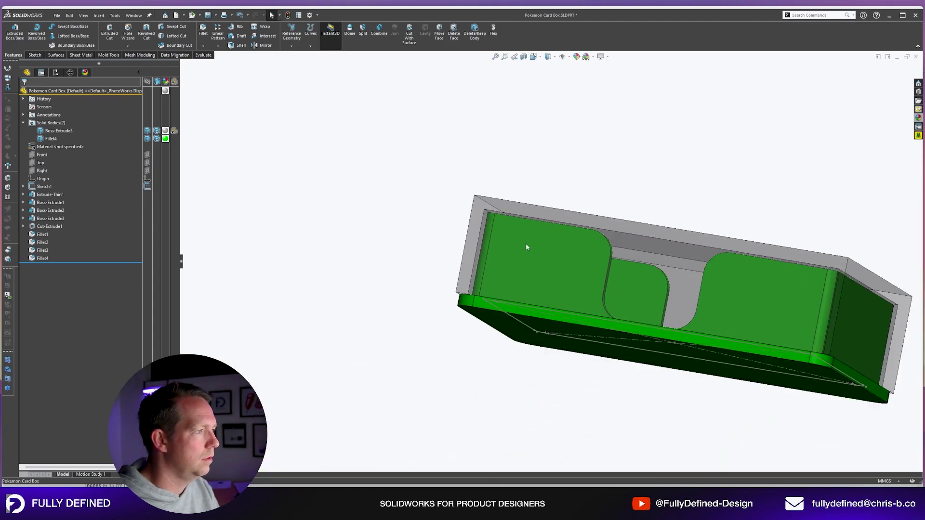
middle_click_drag(527, 247, 773, 188)
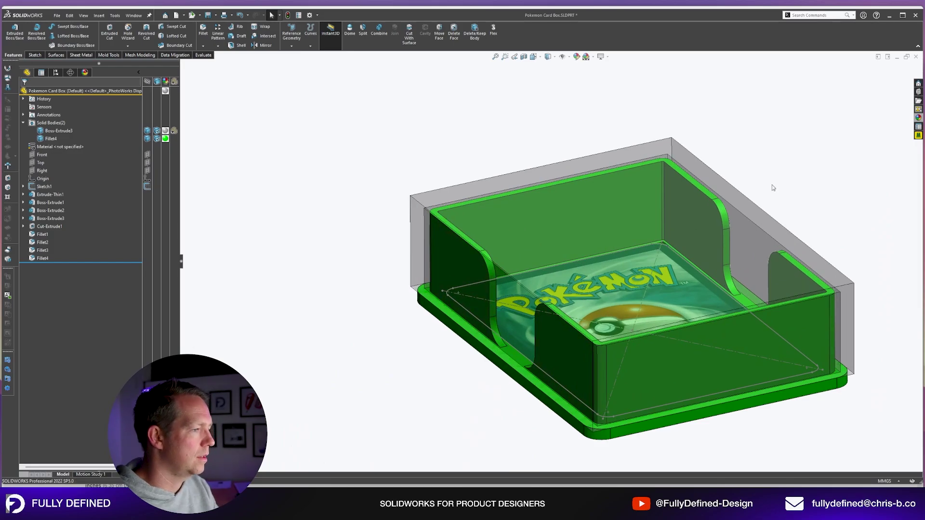
- Isolate the transparent lid body and hide the sketch and card image inside it
left_click(631, 247)
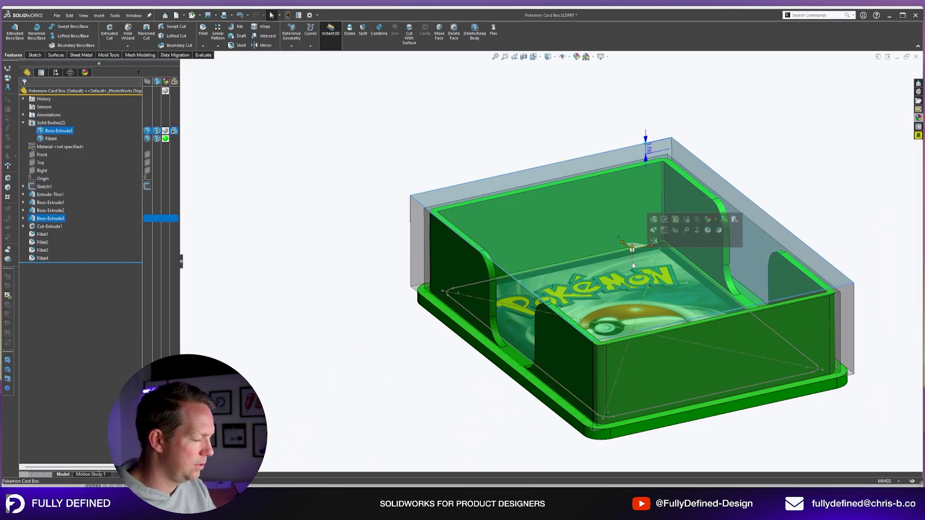
key("i")
mouse_move(535, 326)
middle_mouse_down()
mouse_move(681, 273)
mouse_move(620, 316)
middle_mouse_up()
scroll(620, 316, "up", 2)
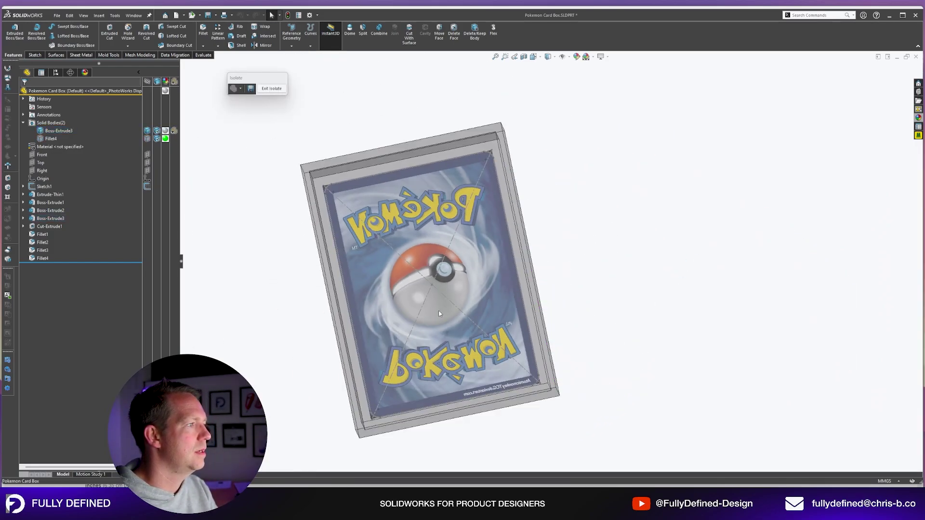
key("h")
- Fillet the edges around the lid's inner flat face with a 0.5 mm radius
mouse_move(544, 289)
middle_mouse_down()
mouse_move(495, 220)
mouse_move(518, 181)
mouse_move(461, 175)
middle_mouse_up()
type("f")
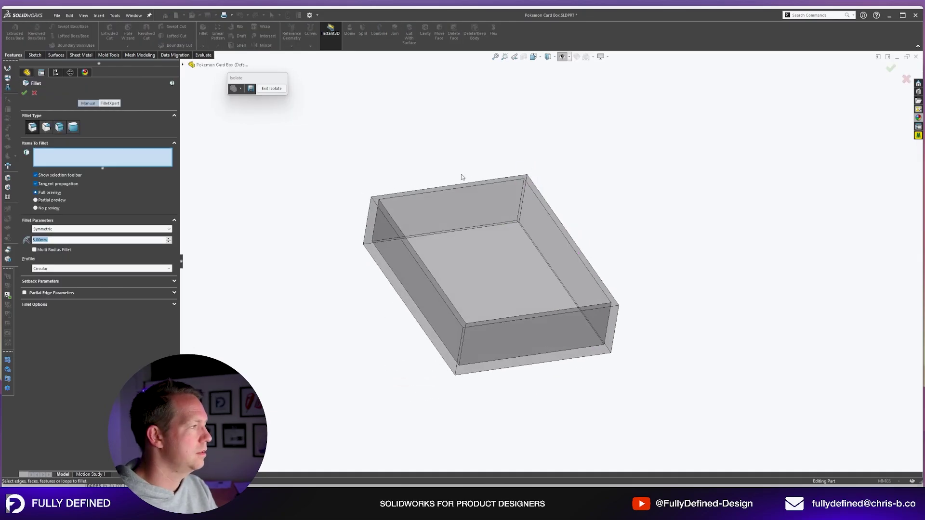
type(".5")
key("Return")
left_click(473, 264)
scroll(473, 263, "down", 3)
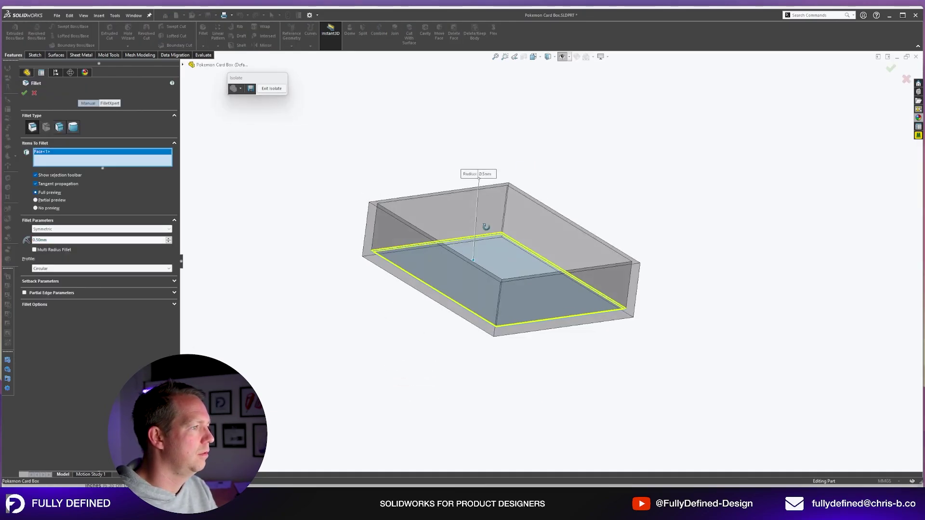
key("Return")
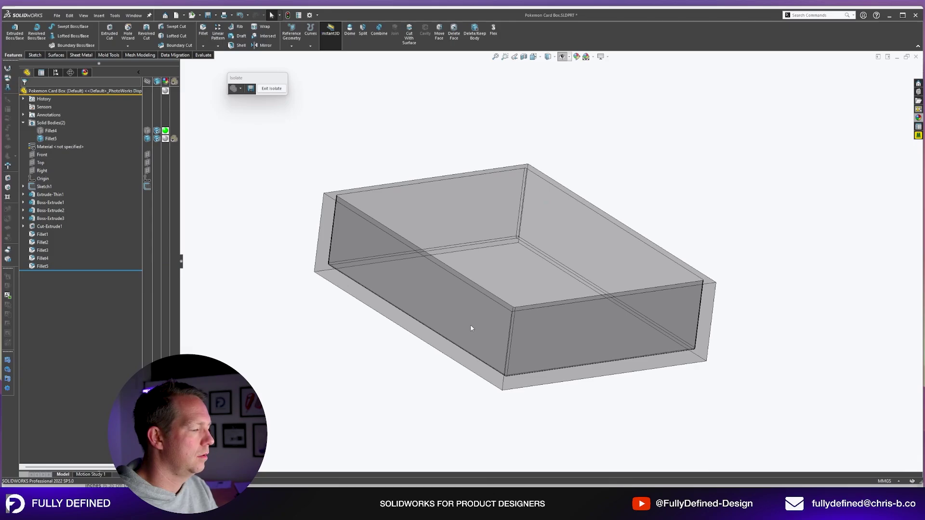
- Measure the lid's wall thickness between its inner and outer rim edges
mouse_move(470, 328)
middle_mouse_down()
mouse_move(479, 312)
mouse_move(490, 327)
middle_mouse_up()
scroll(492, 328, "down", 2)
key("m")
middle_click_drag(549, 313, 605, 304)
left_click(535, 280)
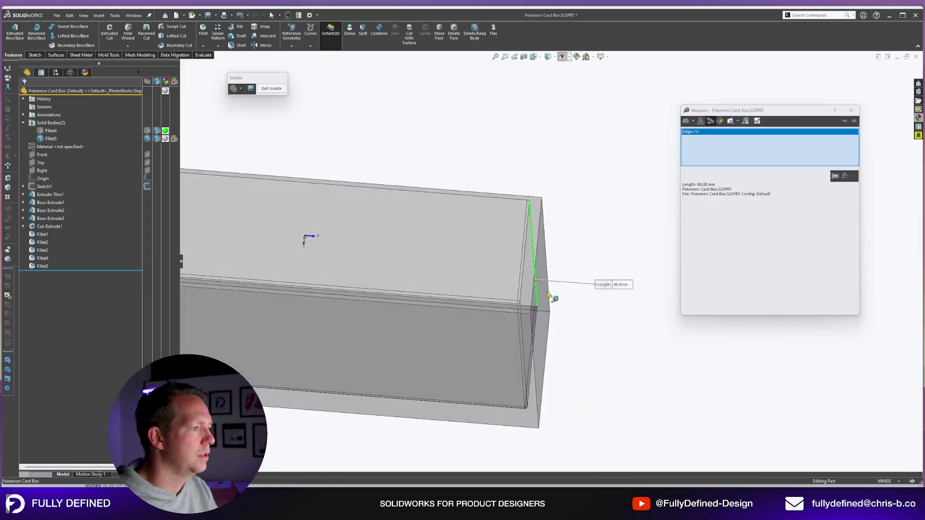
left_click(550, 295)
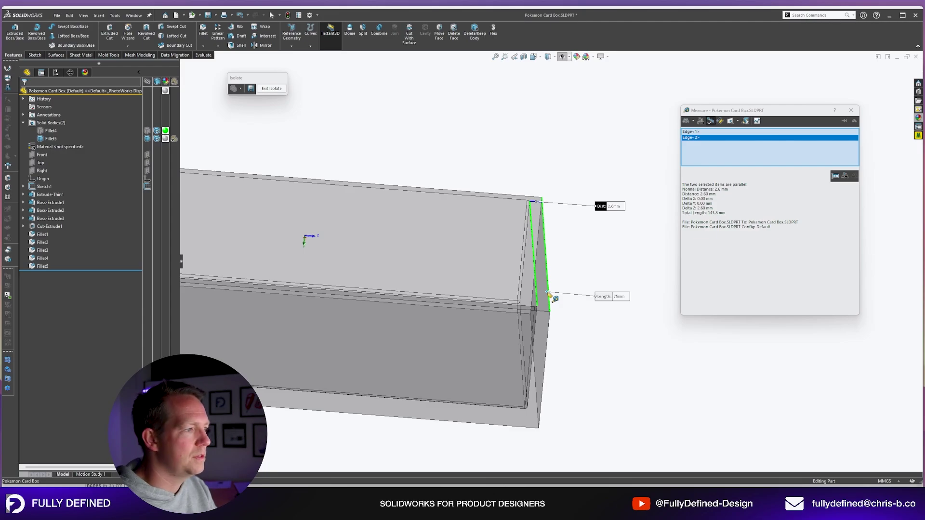
key("Escape")
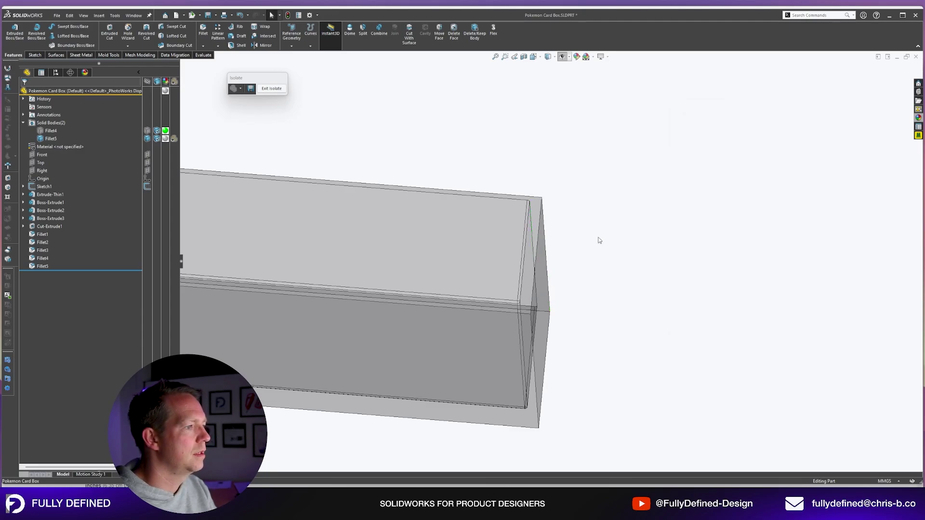
- Exit the isolated view of the lid and measure the radius of the base plate's rounded corner
left_click(270, 89)
scroll(539, 313, "down", 5)
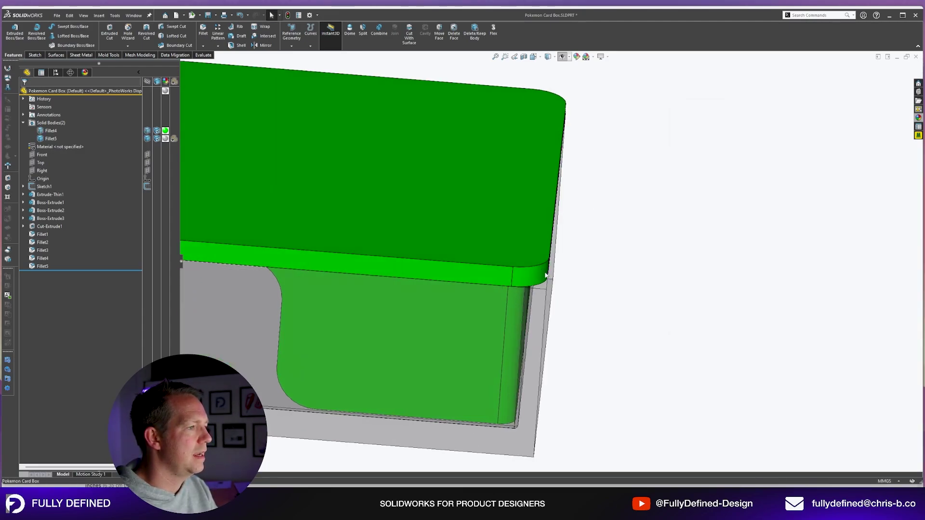
left_click(201, 47)
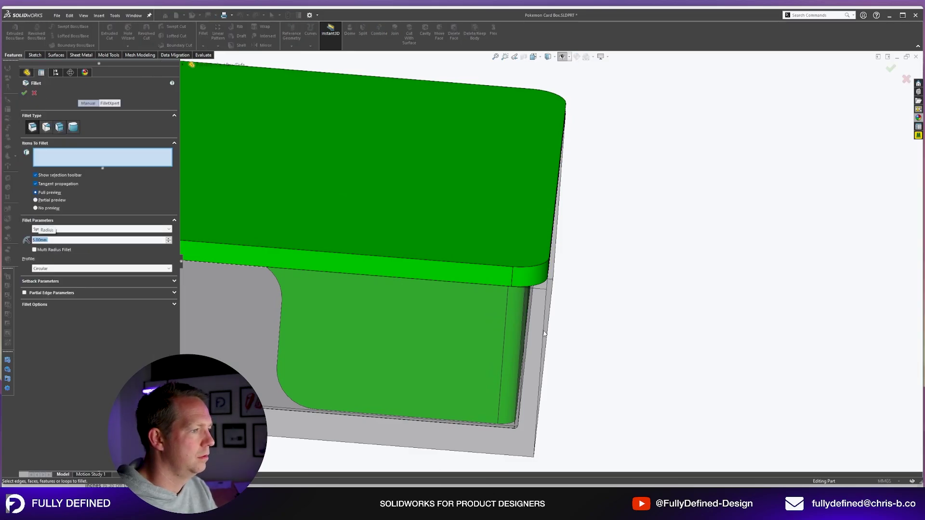
key("Escape")
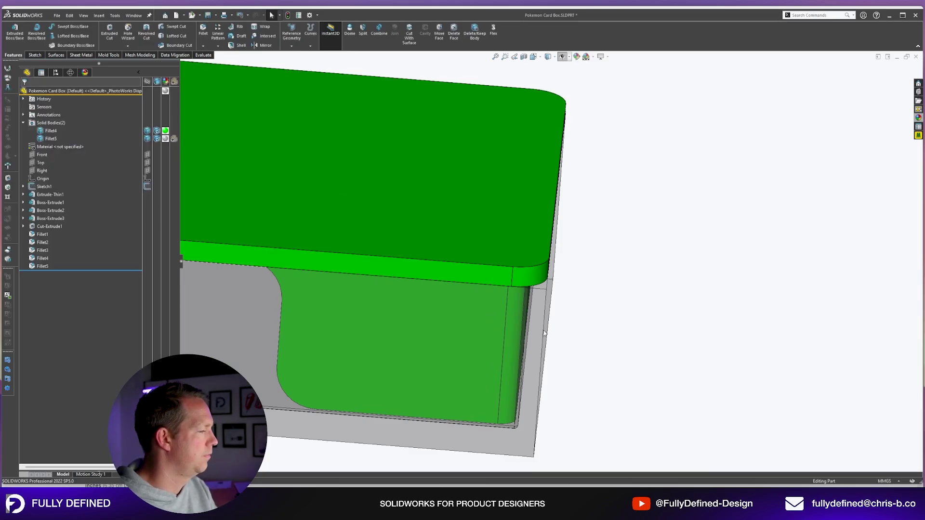
key("m")
left_click(531, 278)
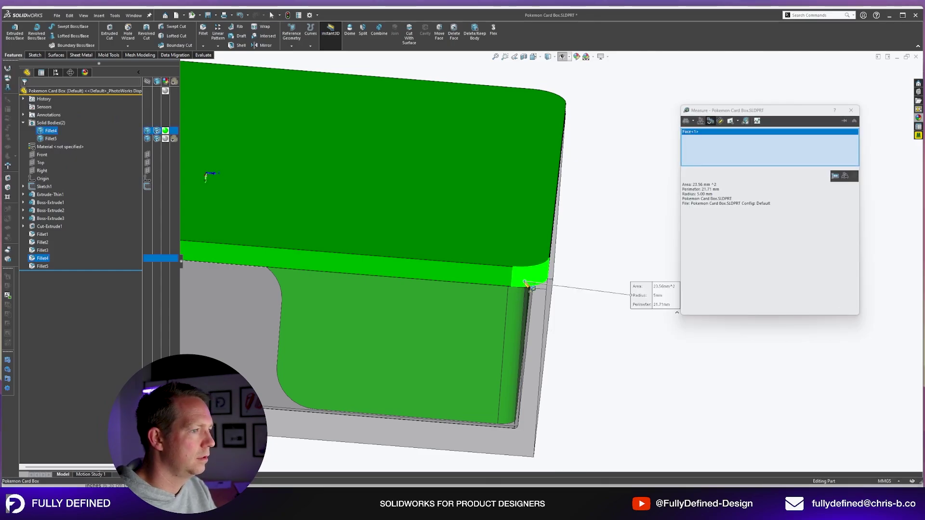
key("Escape")
- Fillet the lid's outer vertical corners with a 5 mm radius to match the base plate
left_click(203, 30)
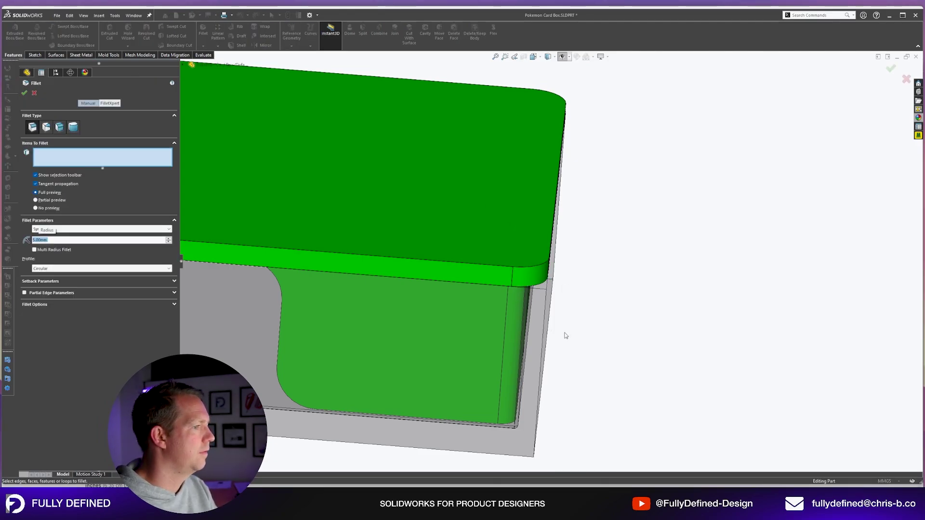
middle_click_drag(544, 347, 560, 344)
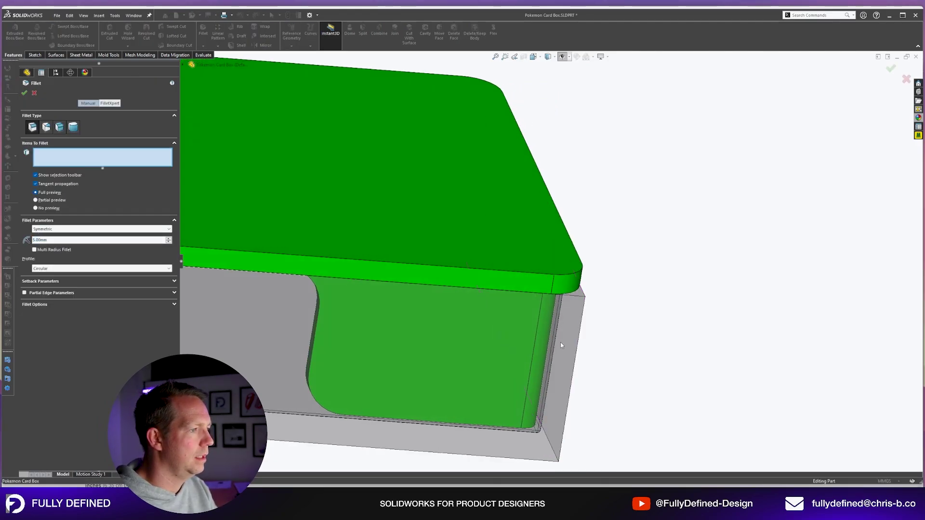
left_click(581, 318)
key("Return")
scroll(548, 333, "up", 5)
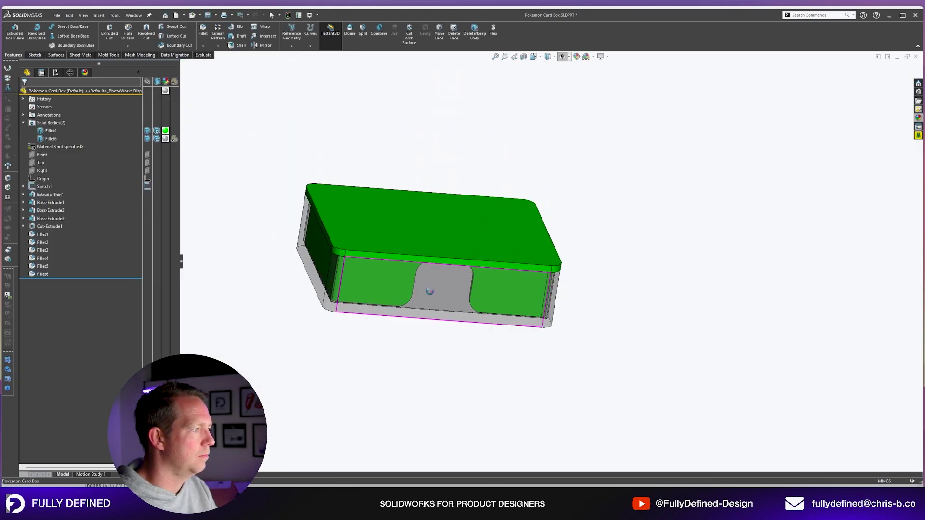
middle_click_drag(427, 291, 520, 252)
key("ctrl+7")
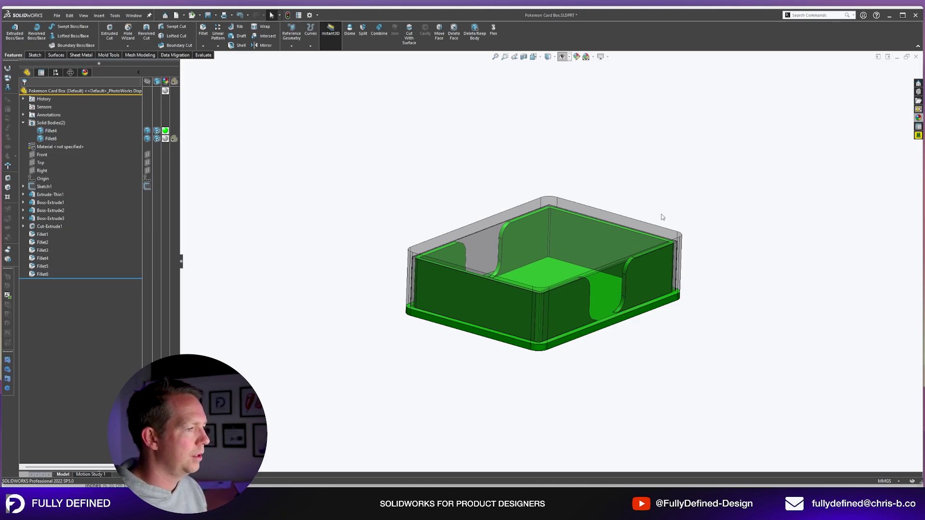
- Show the hidden sketch and card image inside the box again and save the part
left_click(562, 56)
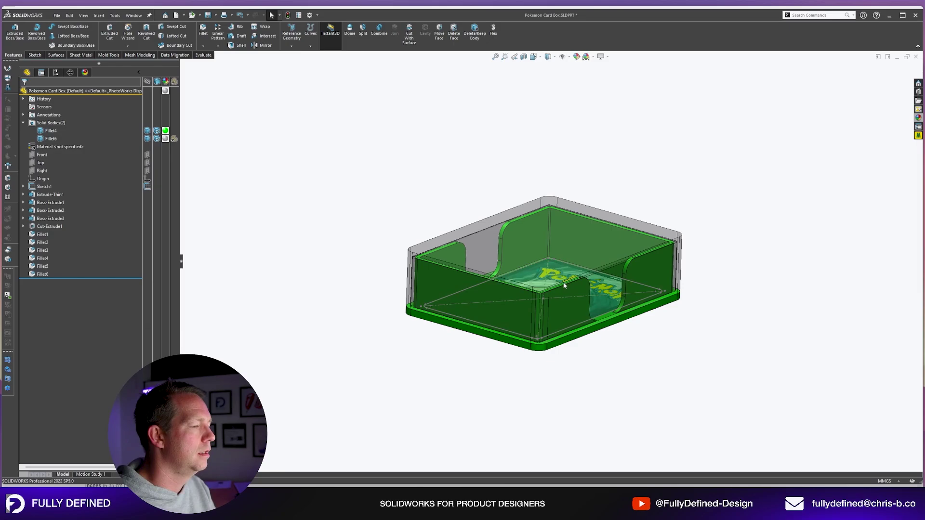
scroll(548, 266, "down", 5)
scroll(549, 266, "up", 3)
middle_click_drag(549, 265, 648, 244)
key("ctrl+s")
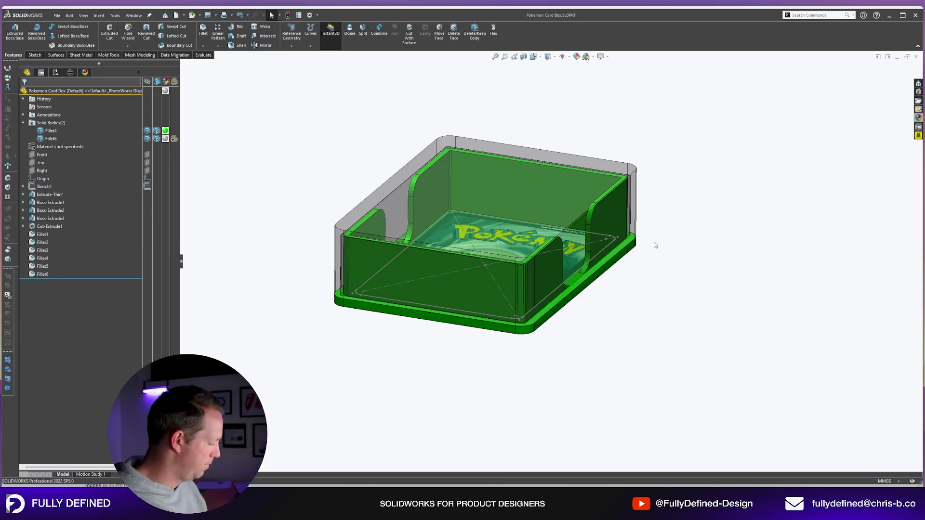
- Examine the box and the card image inside it from above and at an angle
middle_click_drag(544, 291, 505, 211)
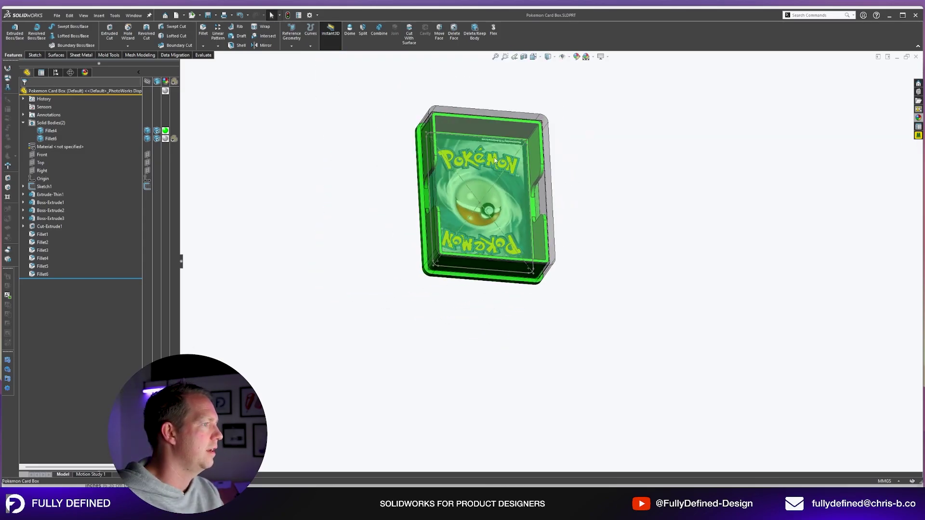
scroll(492, 140, "down", 2)
middle_click_drag(492, 140, 461, 144)
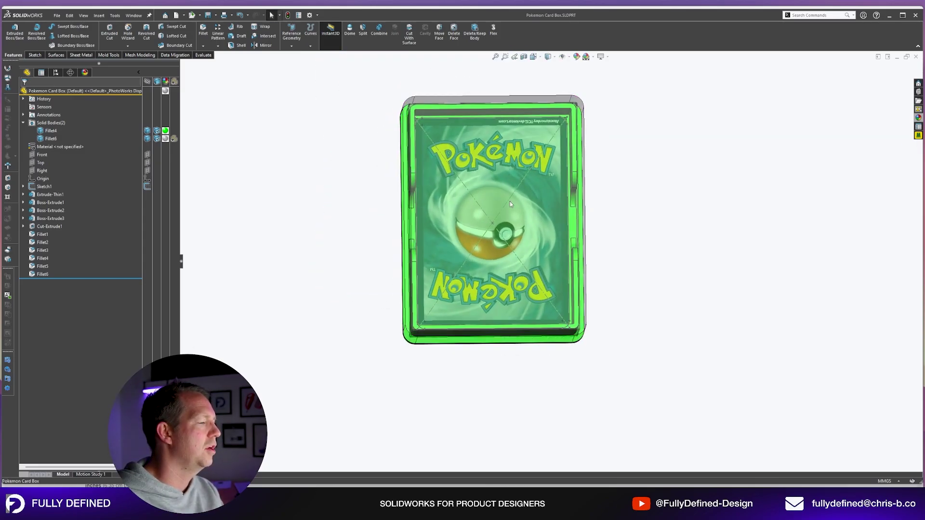
middle_click_drag(510, 205, 634, 311)
scroll(542, 321, "up", 2)
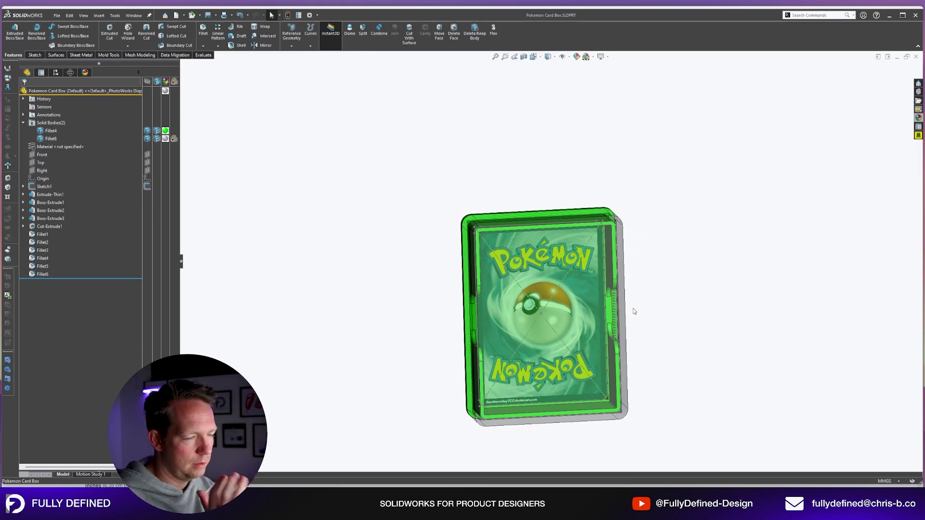
middle_click_drag(634, 312, 718, 297)
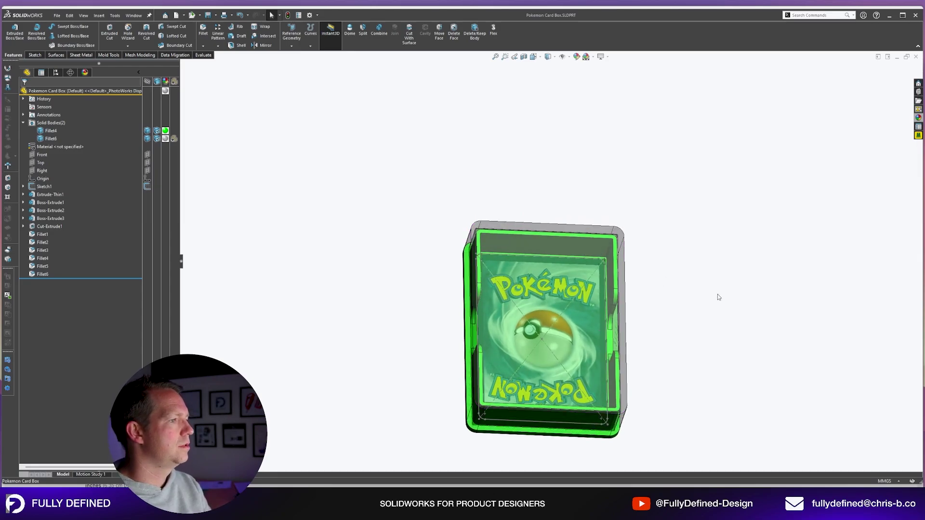
scroll(568, 332, "down", 2)
middle_click_drag(556, 294, 525, 202)
- Start a new sketch on the lid's flat outer top face, viewed face-on
left_click(511, 253)
middle_click_drag(510, 253, 498, 253)
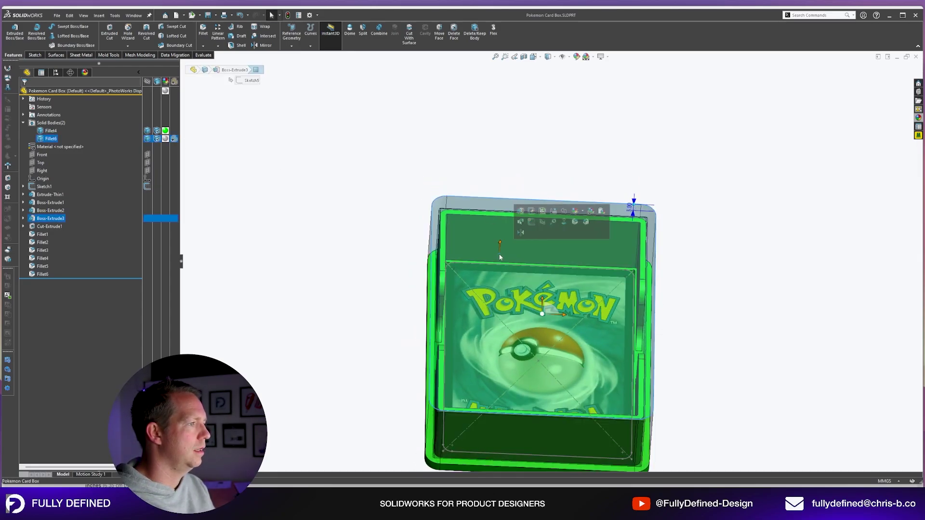
key("Escape")
left_click(490, 227)
left_click(523, 194)
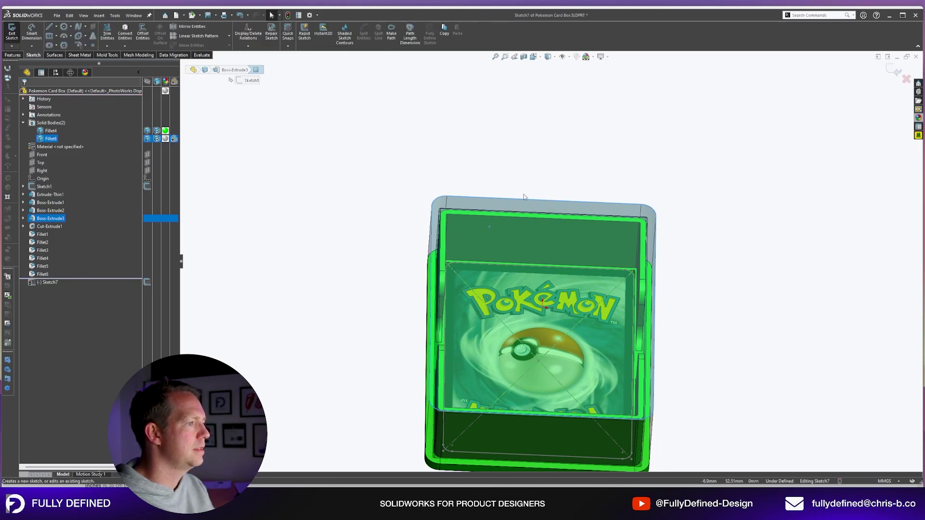
scroll(528, 293, "down", 1)
left_click(695, 217)
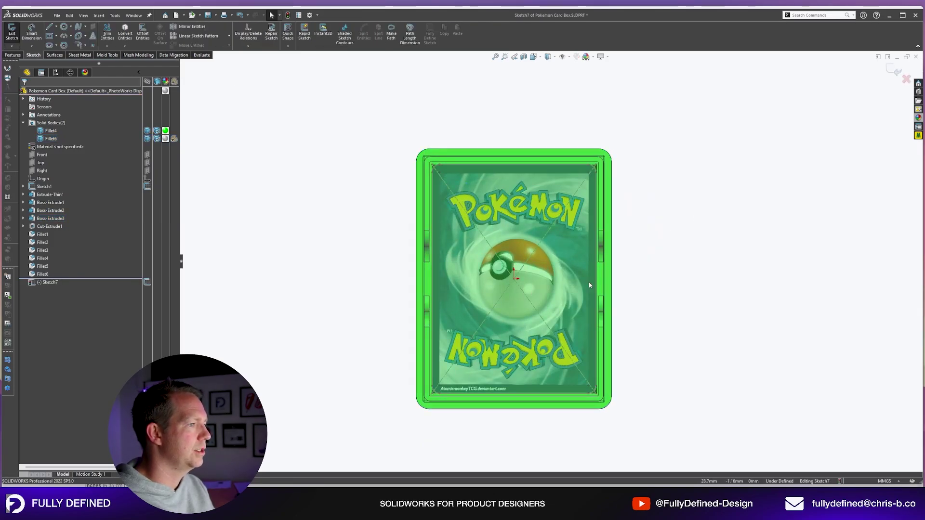
scroll(601, 287, "down", 1)
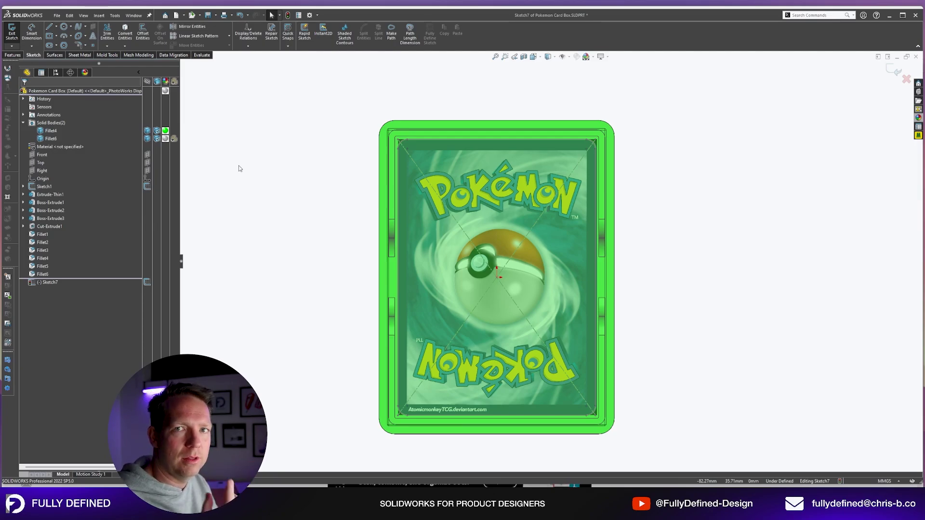
- Switch to the browser, open the plain Pokemon logo from the Brands of the World results and accept its download terms
key("alt+Tab")
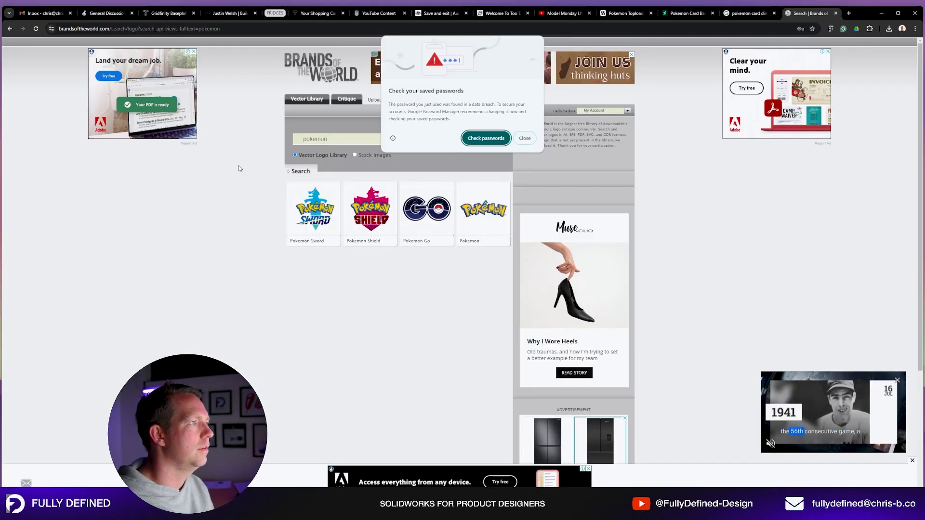
key("Escape")
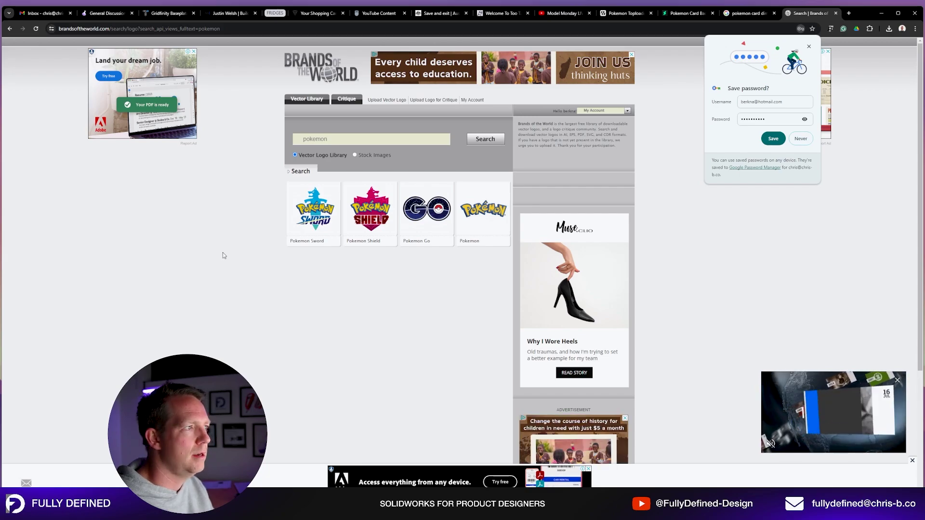
left_click(474, 212)
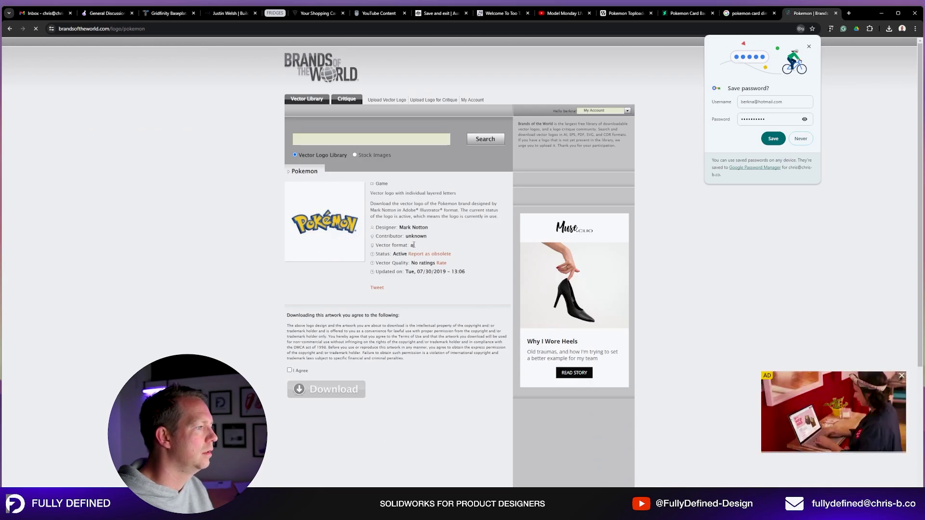
left_click(289, 370)
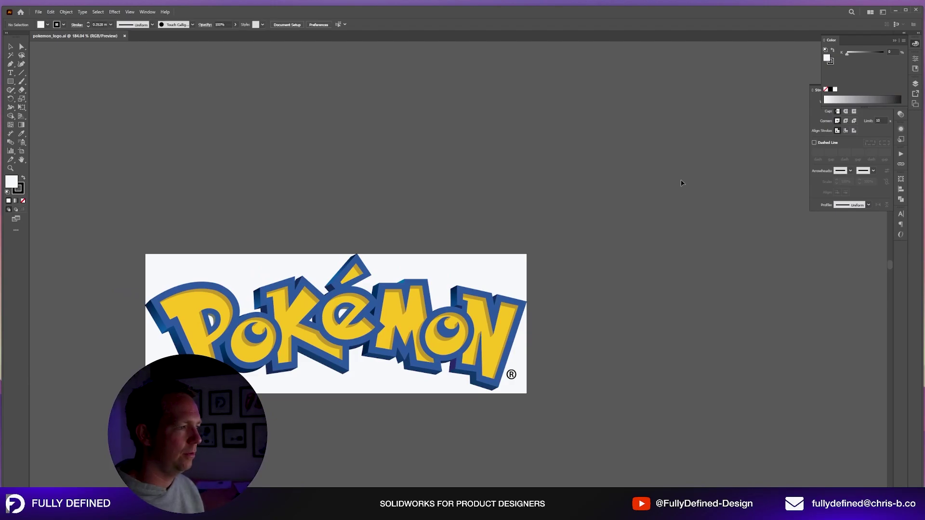
- Switch to Illustrator and examine the overlapping paths of the Pokemon logo in outline view
left_click(380, 340)
left_click(586, 346)
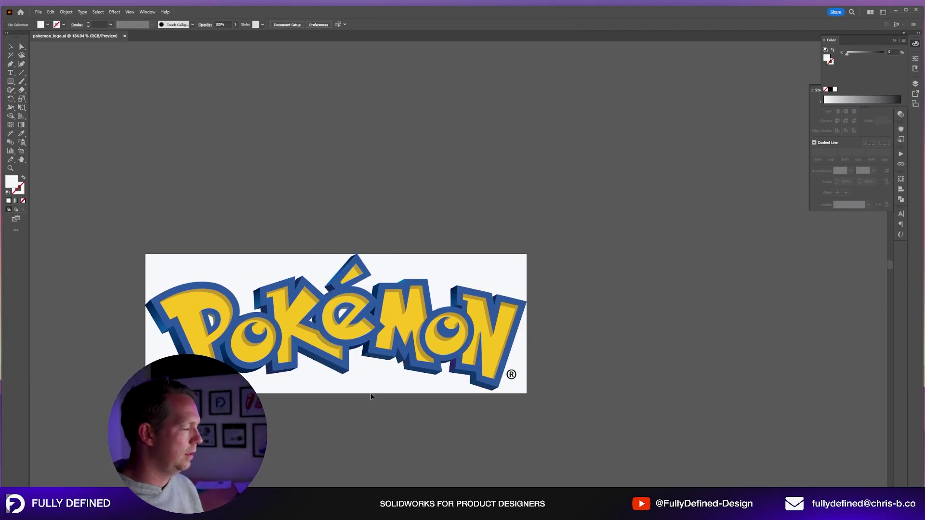
left_click_drag(382, 382, 459, 324)
left_click(461, 264, "ctrl")
left_click_drag(455, 277, 522, 299)
key("ctrl+y")
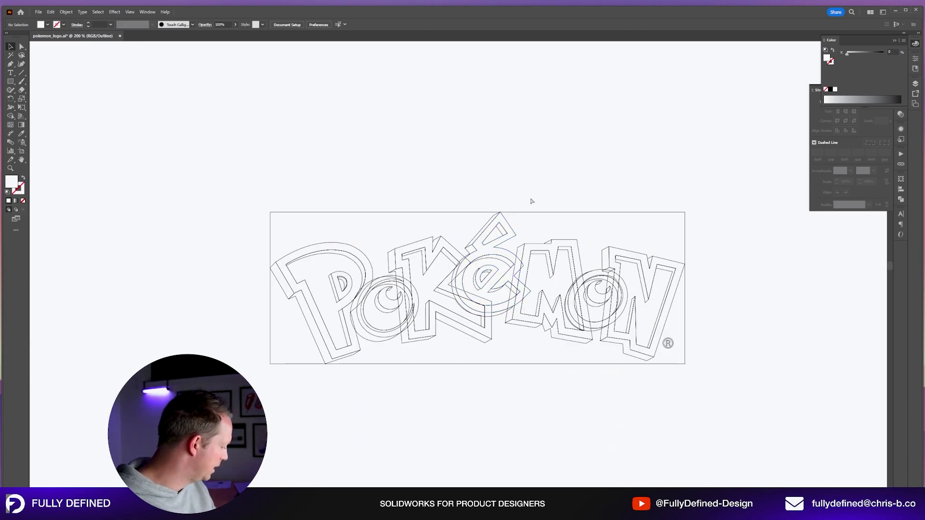
key("ctrl+y")
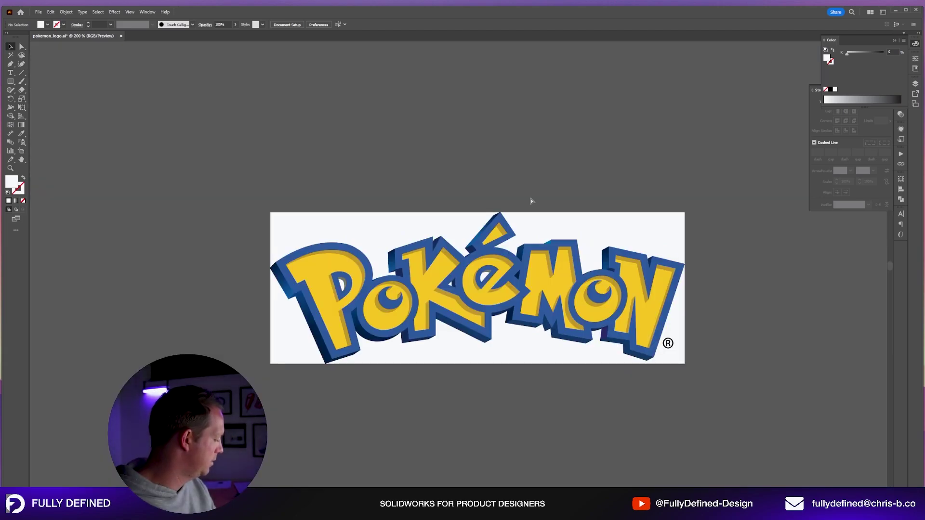
- Delete the registered trademark symbol and unite all the logo's lettering shapes into one silhouette
left_click(668, 341)
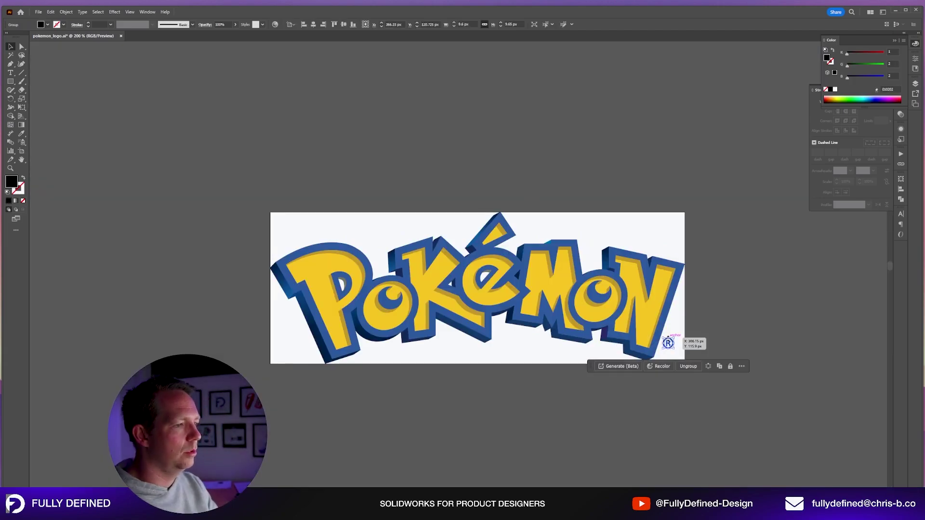
left_click(696, 331)
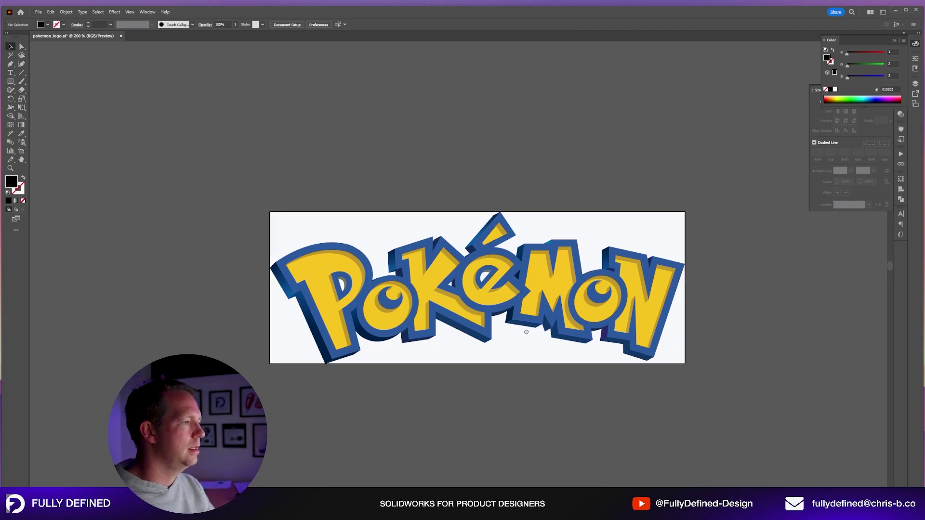
key("ctrl+=")
left_click(238, 259)
left_click(311, 187)
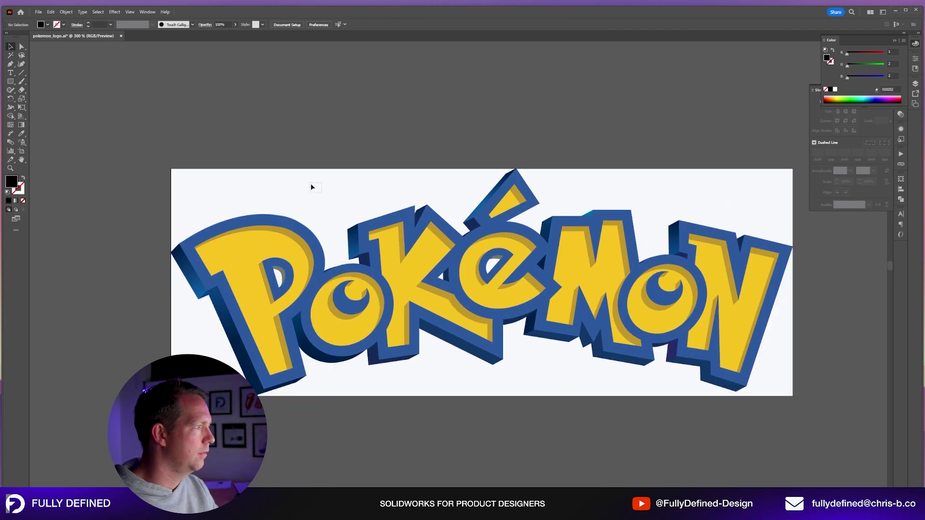
left_click(224, 211)
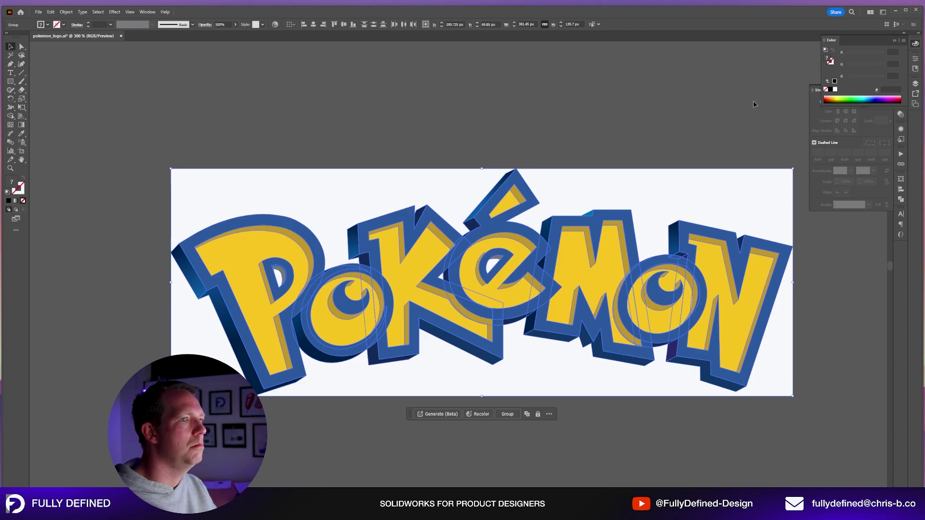
left_click(901, 199)
left_click(818, 195)
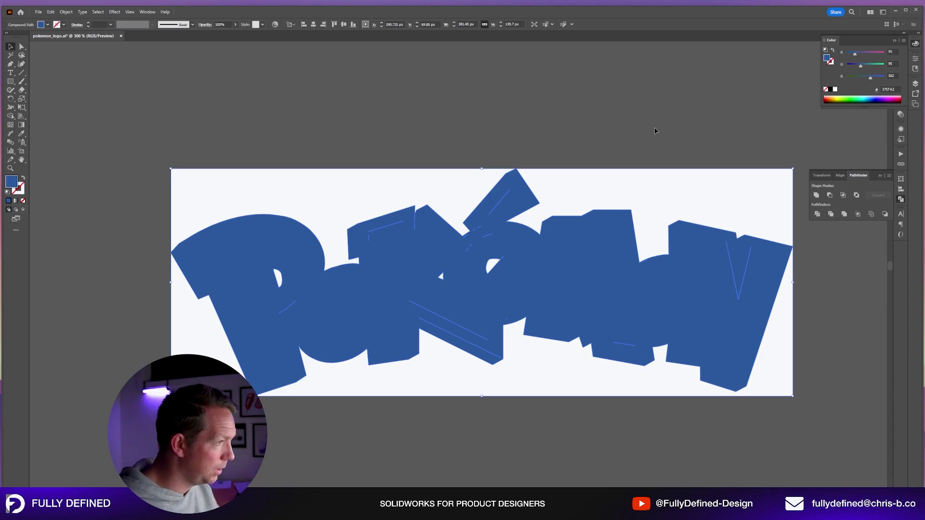
- In outline view, delete the P's inner hole and the stray segments beneath it and inside the top of the K
key("ctrl+y")
key("a")
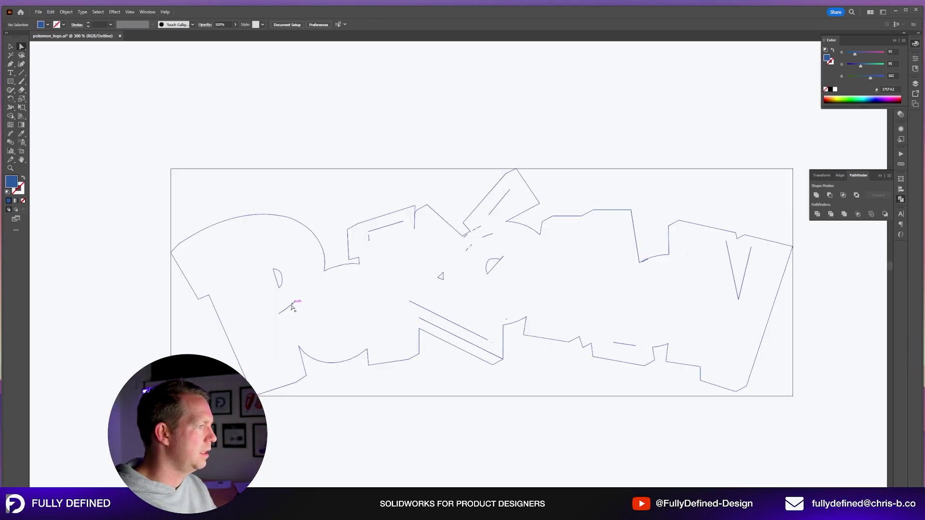
left_click(292, 304)
left_click(314, 310)
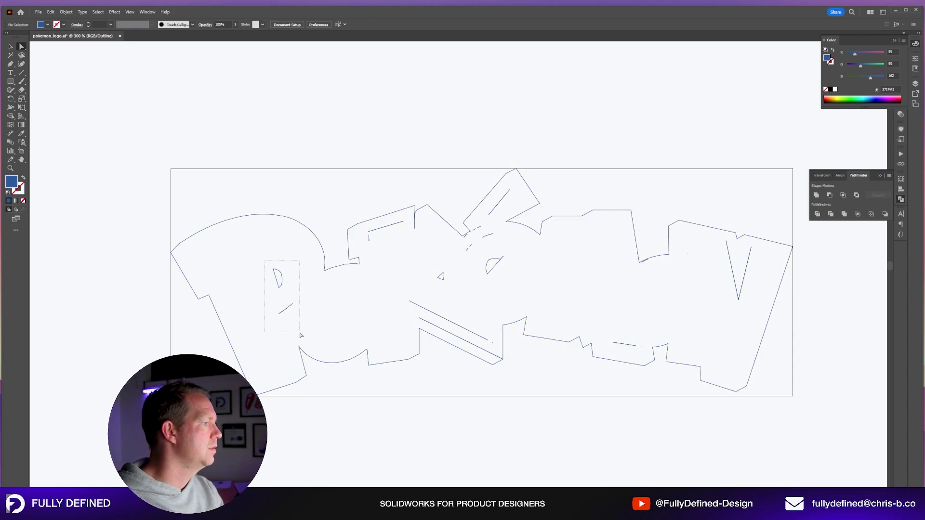
left_click(399, 223)
key("Delete")
key("Delete")
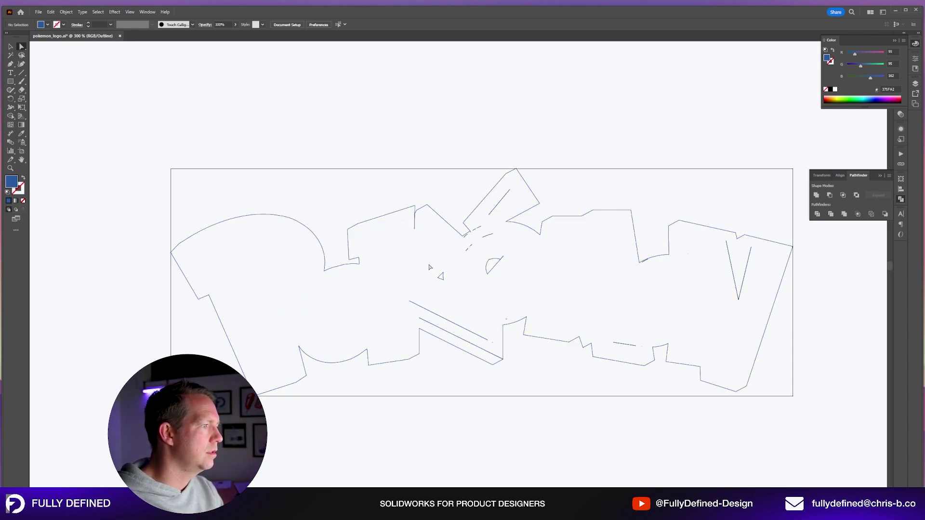
- Delete the small triangles, half-round piece, diagonal lines and V-shaped fragment left inside the logo silhouette
left_click_drag(429, 268, 450, 284)
key("Delete")
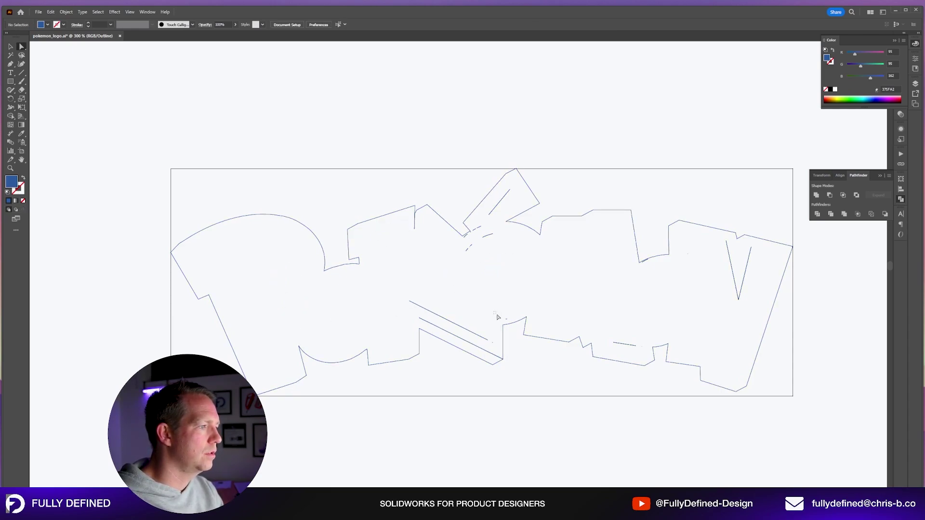
left_click_drag(494, 311, 466, 321)
key("Delete")
left_click(488, 342)
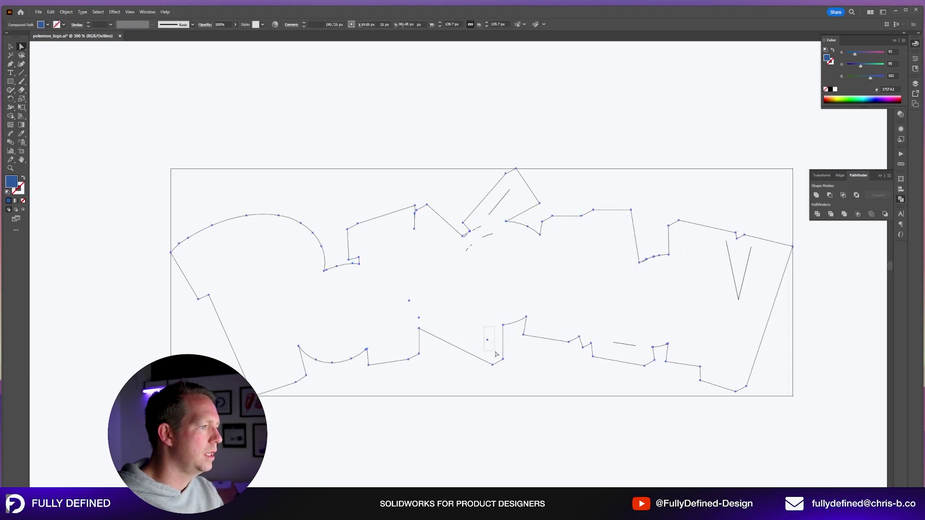
left_click_drag(732, 276, 732, 276)
key("Delete")
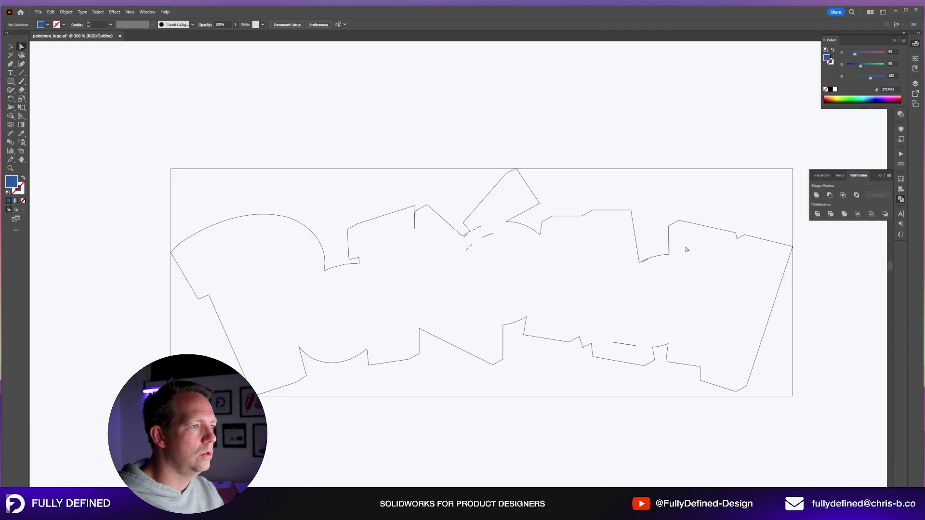
- Delete the short stray dashes beneath the notch between the K and the accent above the E
left_click_drag(475, 351, 409, 307)
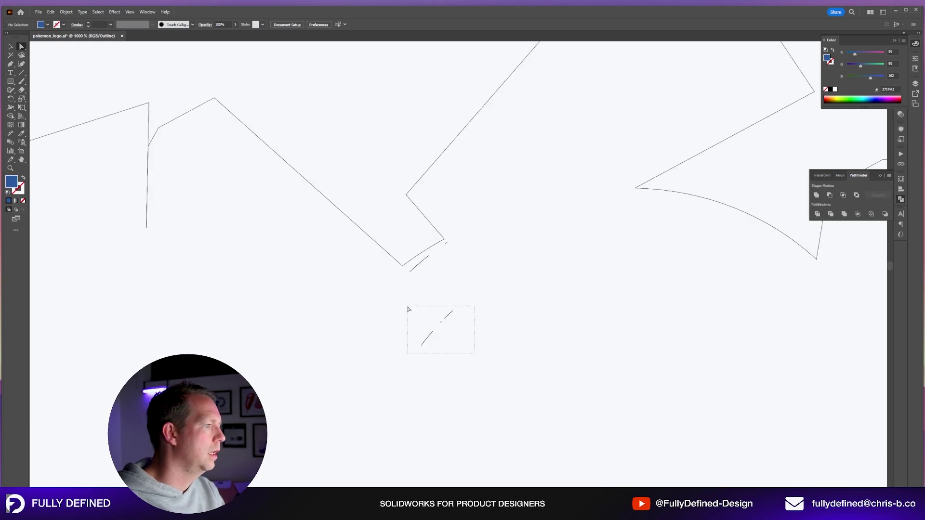
key("Delete")
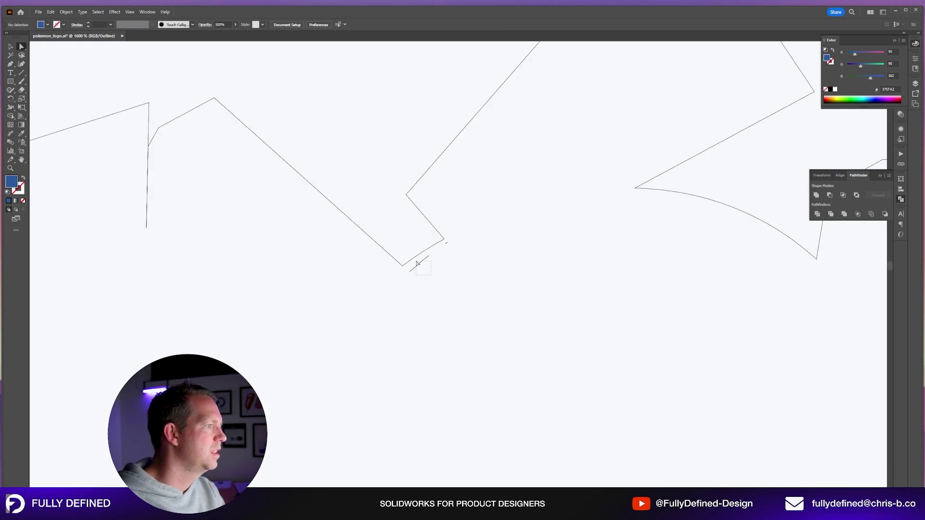
left_click_drag(415, 261, 442, 252)
key("Delete")
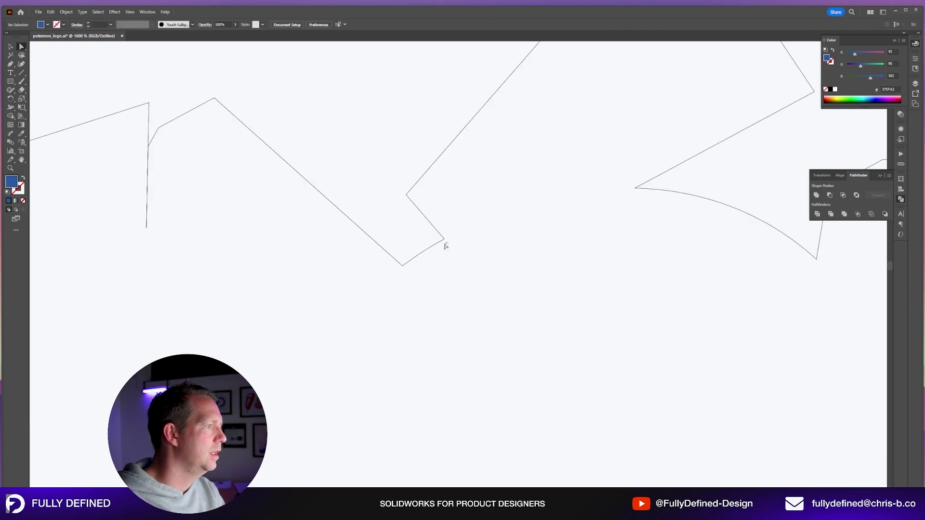
left_click(445, 243)
key("Delete")
- Delete the stray curved segment beneath the notch between the M and the N
left_click_drag(676, 303, 337, 296)
left_click_drag(655, 308, 330, 289)
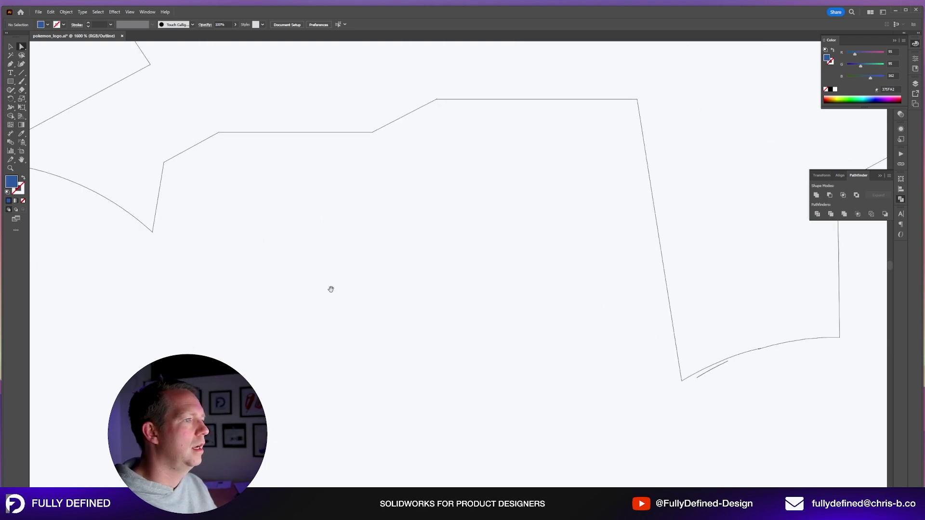
left_click_drag(802, 273, 491, 264)
left_click_drag(316, 388, 318, 306)
key("z")
left_click(451, 287)
left_click(401, 224)
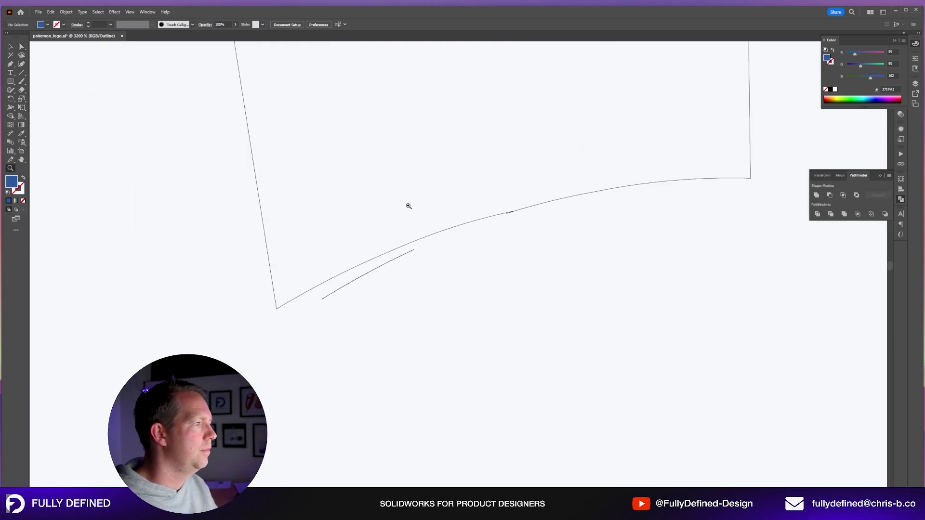
key("a")
left_click_drag(352, 272, 347, 269)
key("Delete")
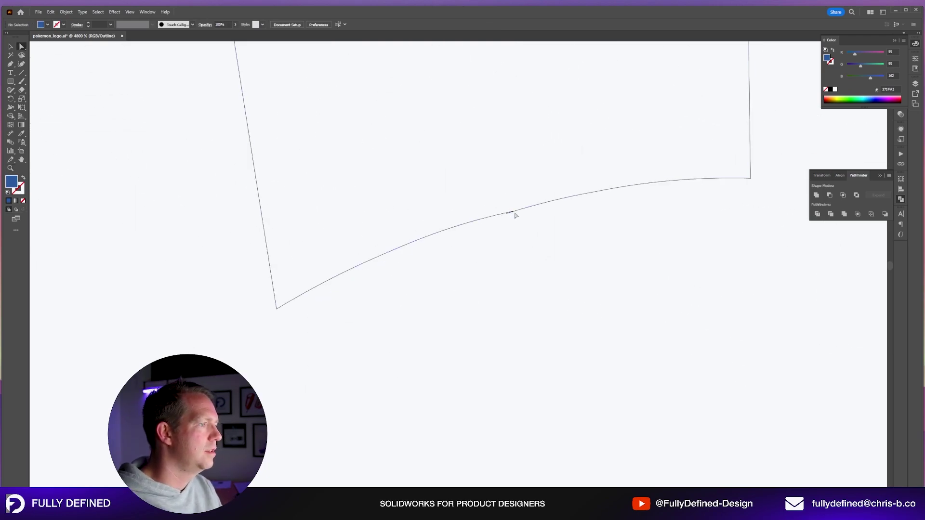
- Select the whole logo outline and simplify its path to about 67 anchor points
key("z")
left_click(479, 305, "alt")
left_click(479, 306, "alt")
left_click(479, 305, "alt")
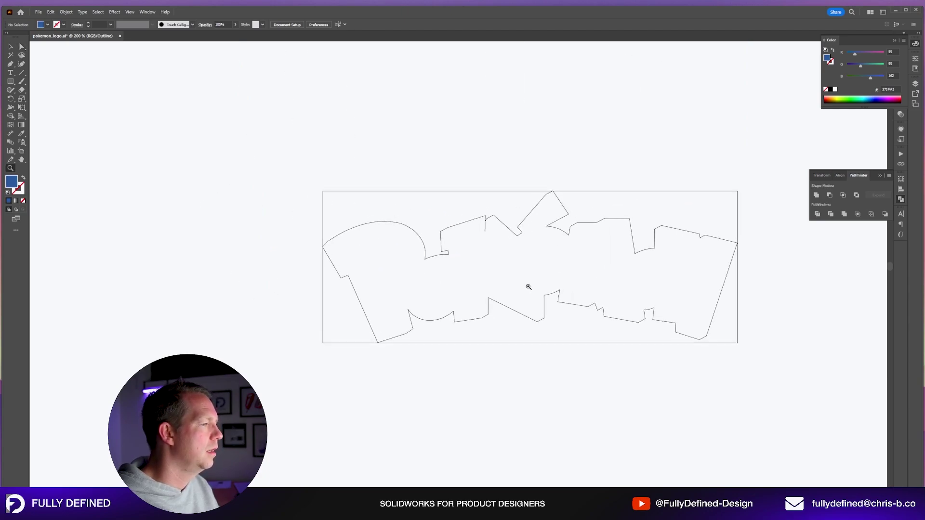
left_click(528, 287)
key("v")
key("ctrl+a")
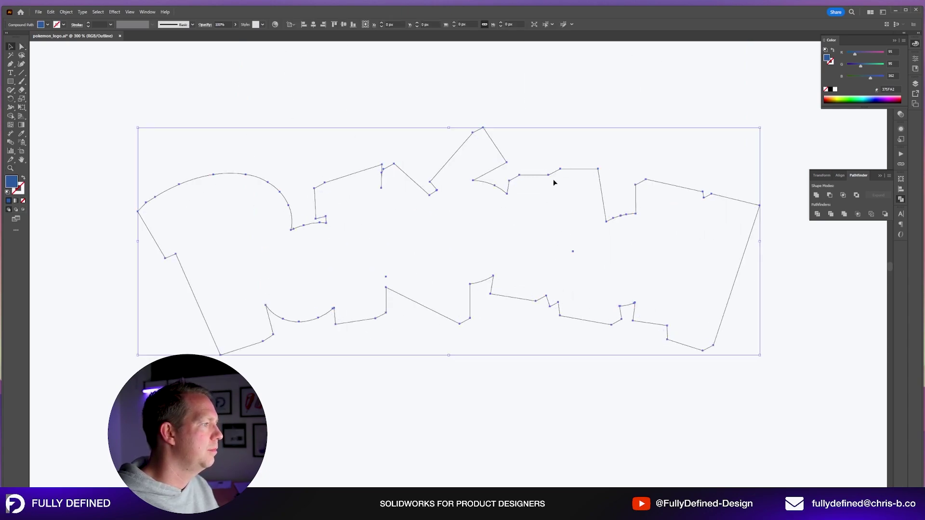
left_click(82, 12)
mouse_move(67, 13)
mouse_move(111, 197)
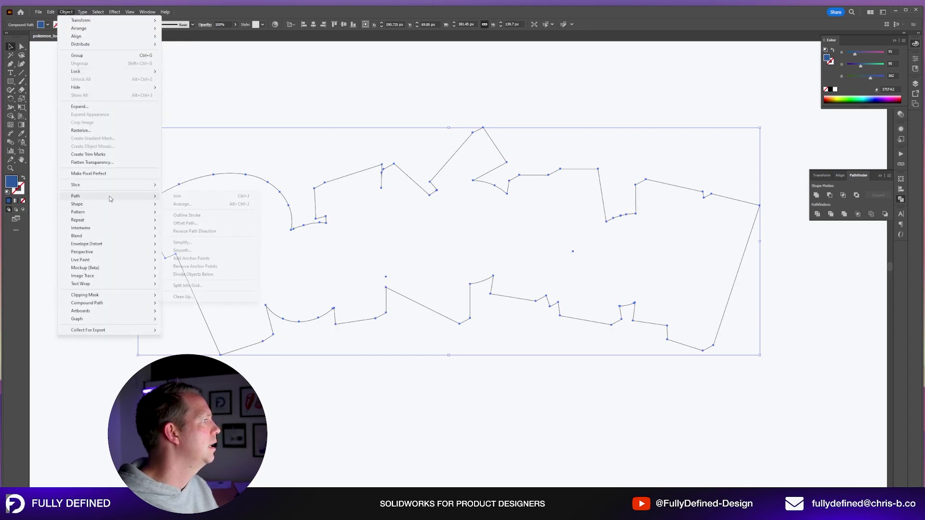
left_click(208, 243)
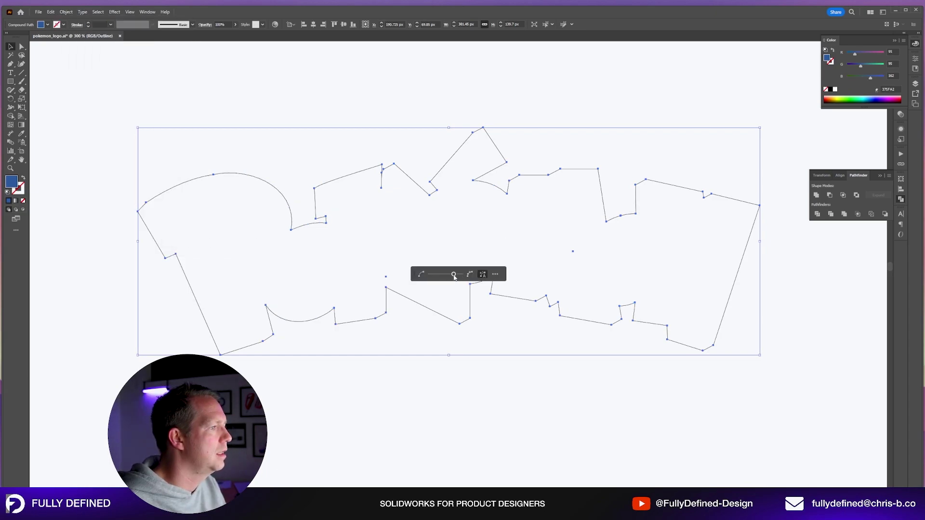
left_click_drag(453, 274, 450, 277)
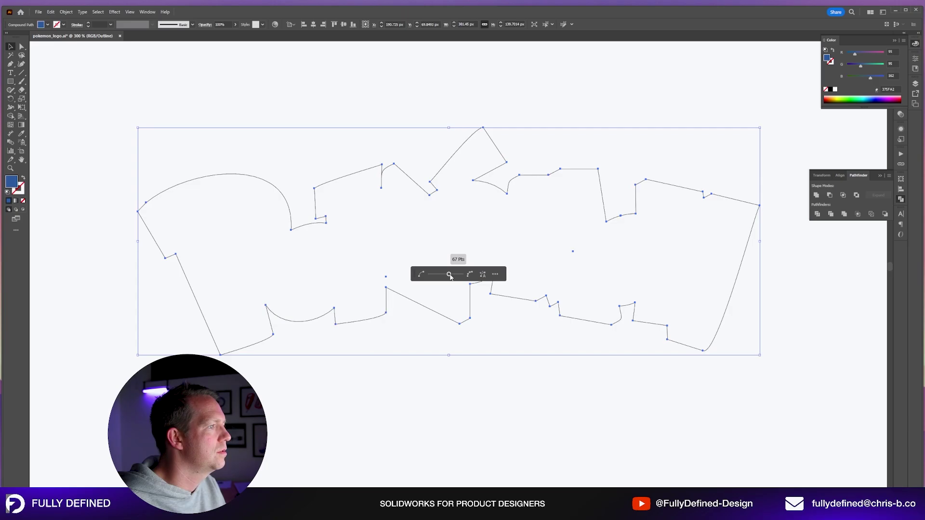
left_click(378, 109)
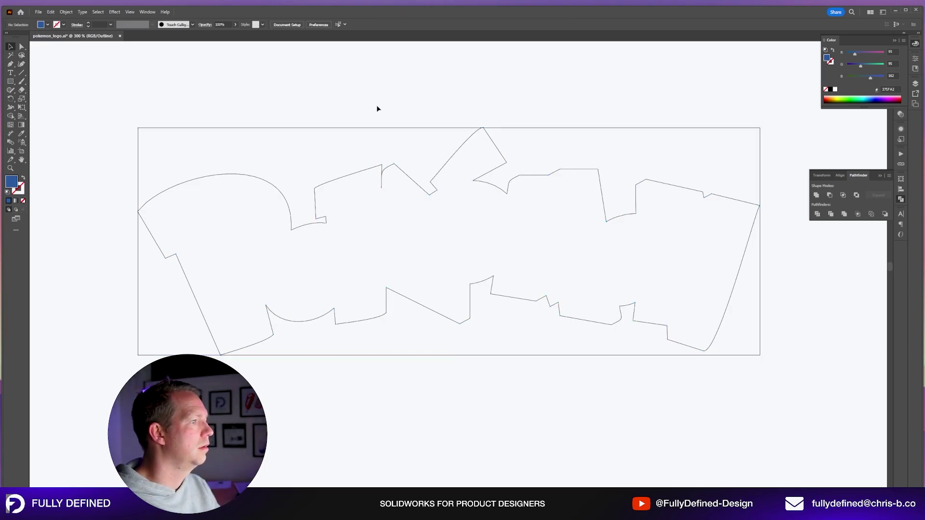
- Return to the filled preview and scale the logo silhouette down proportionally about its centre to about 53 px high
key("ctrl+y")
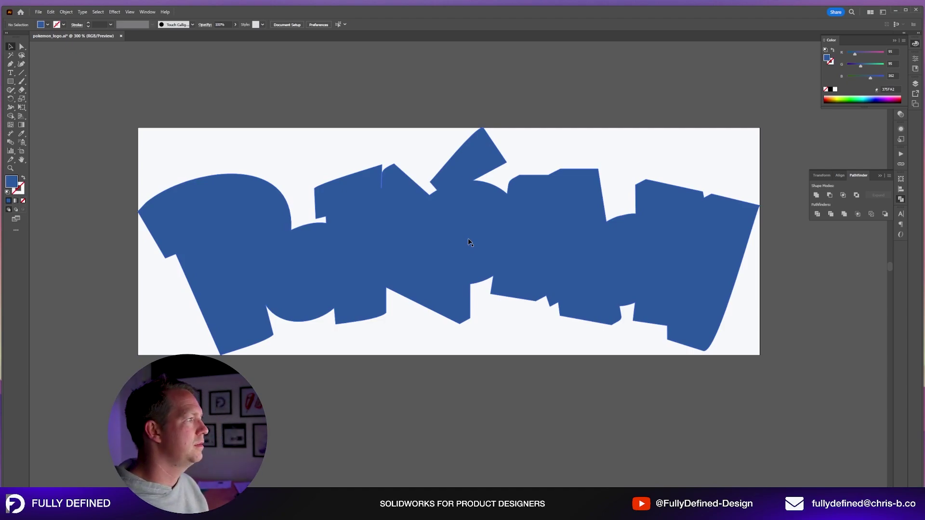
left_click(468, 239)
left_click_drag(455, 243, 489, 288)
key("ctrl+z")
left_click_drag(475, 24, 458, 24)
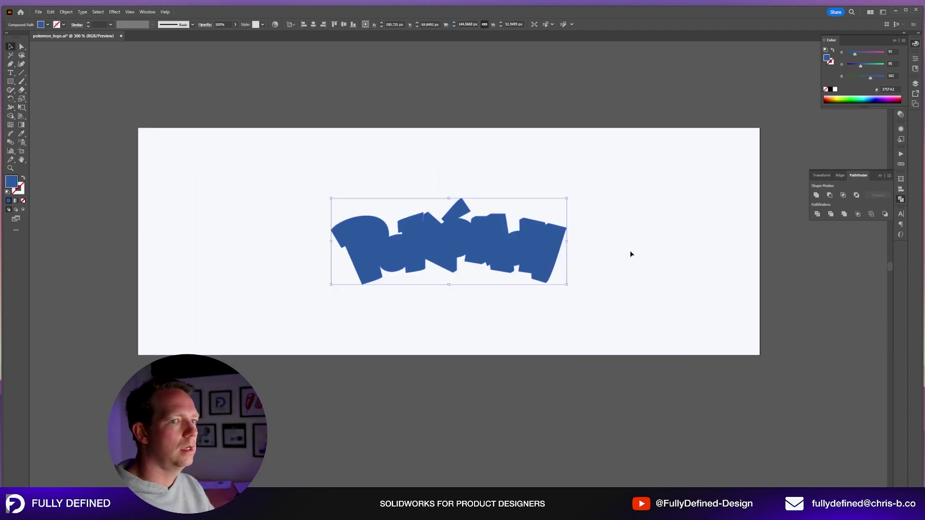
- Swap the silhouette's fill and stroke so that it has a blue outline and no fill
key("shift+x")
left_click(622, 232)
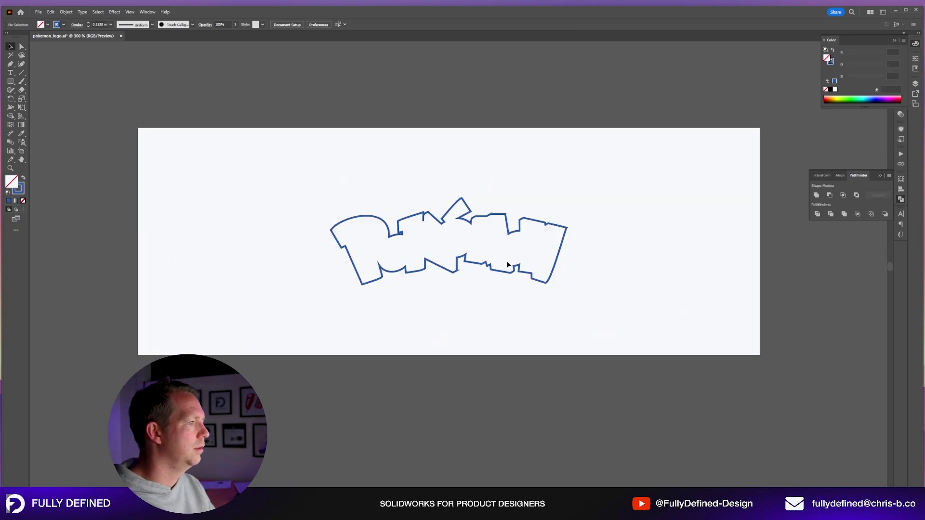
scroll(495, 200, "up", 2, "alt")
left_click_drag(438, 272, 459, 222)
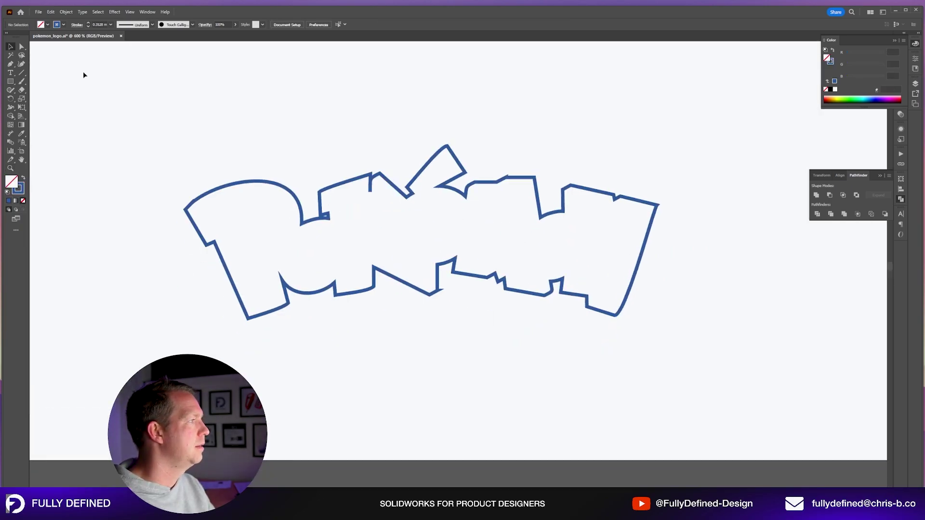
- Save the artwork as pokemon_logo.ai in the Pokemon Card Box project folder
left_click(38, 11)
left_click(62, 88)
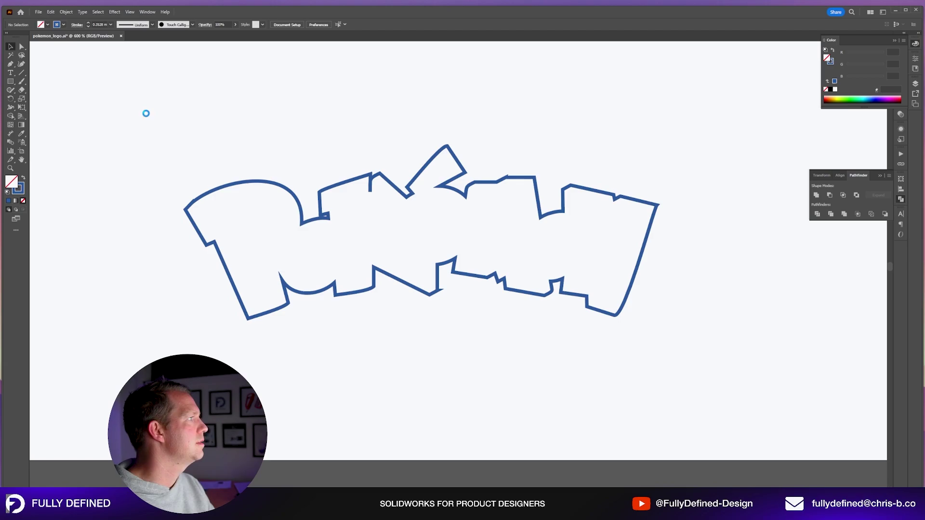
scroll(237, 262, "down", 5)
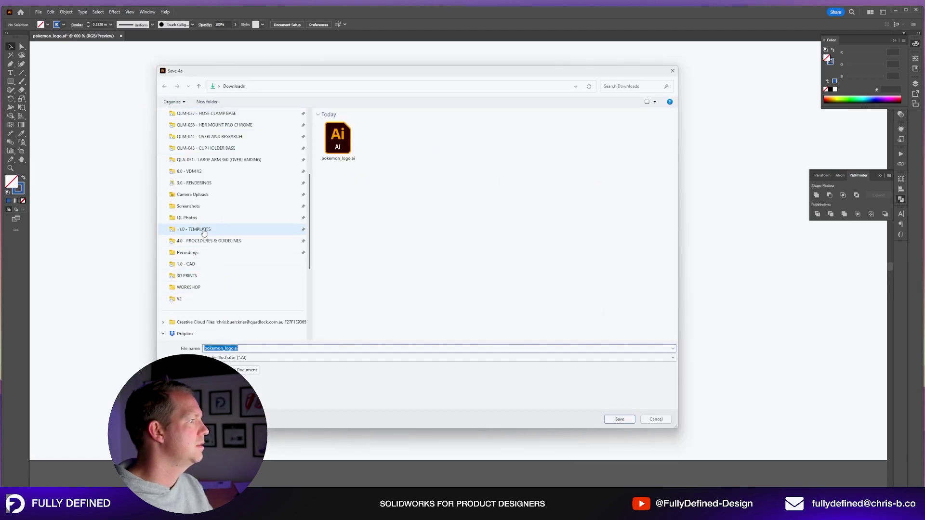
left_click(238, 230)
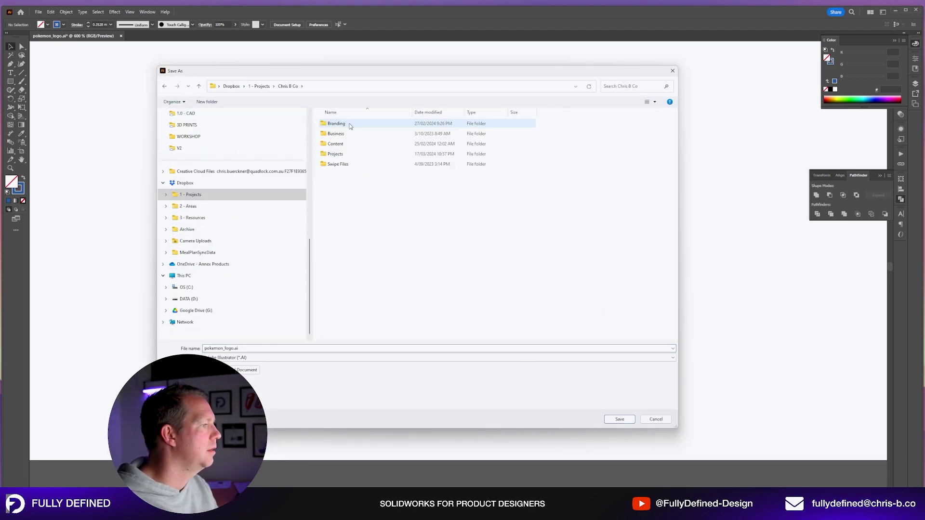
double_click(335, 157)
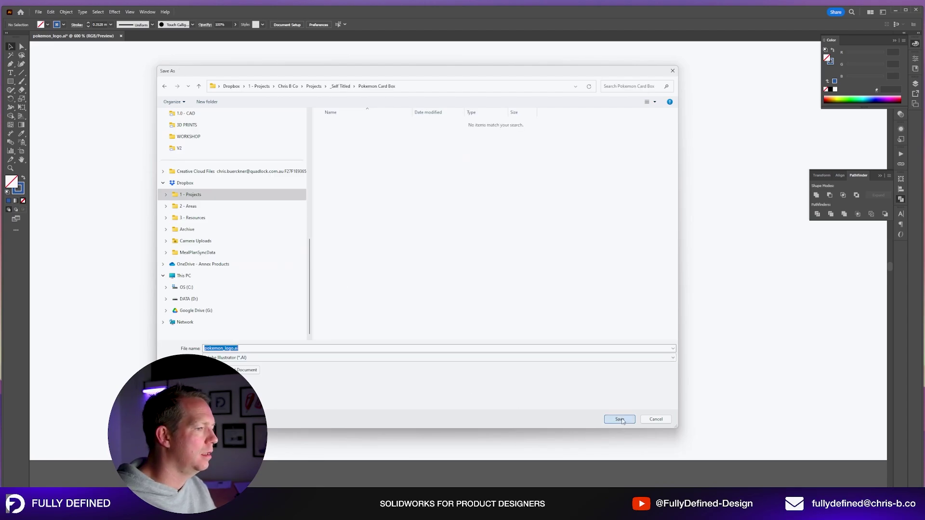
left_click(620, 419)
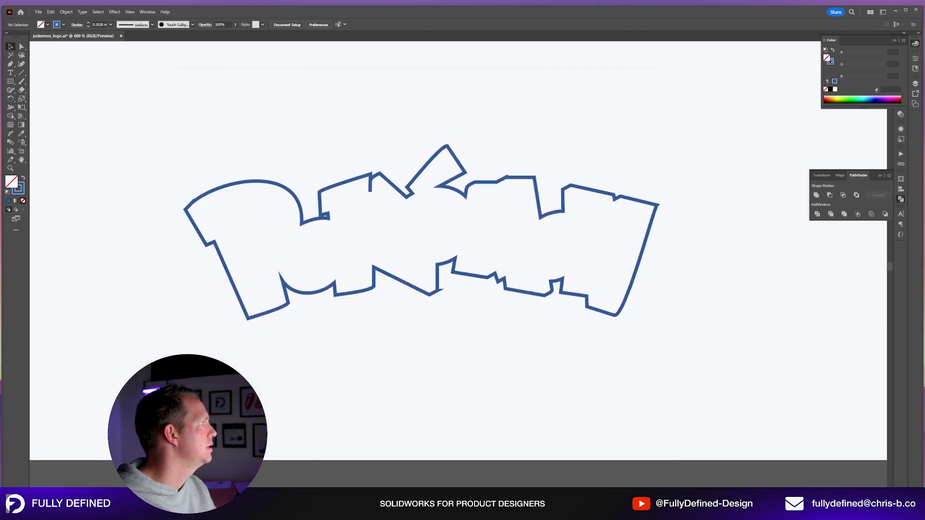
- Export the artwork as pokemon_logo.dxf to the Pokemon Card Box folder, with the artwork scale unit set to Millimeters
left_click(38, 13)
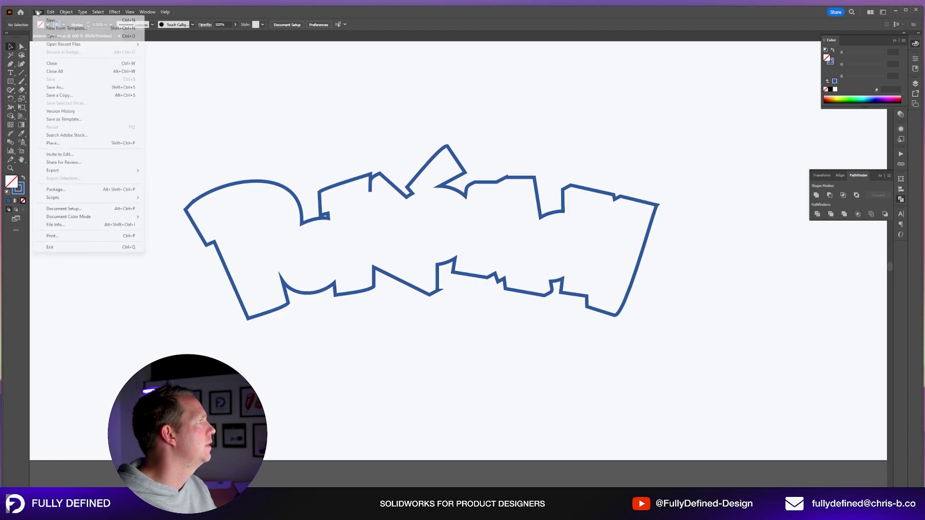
mouse_move(116, 170)
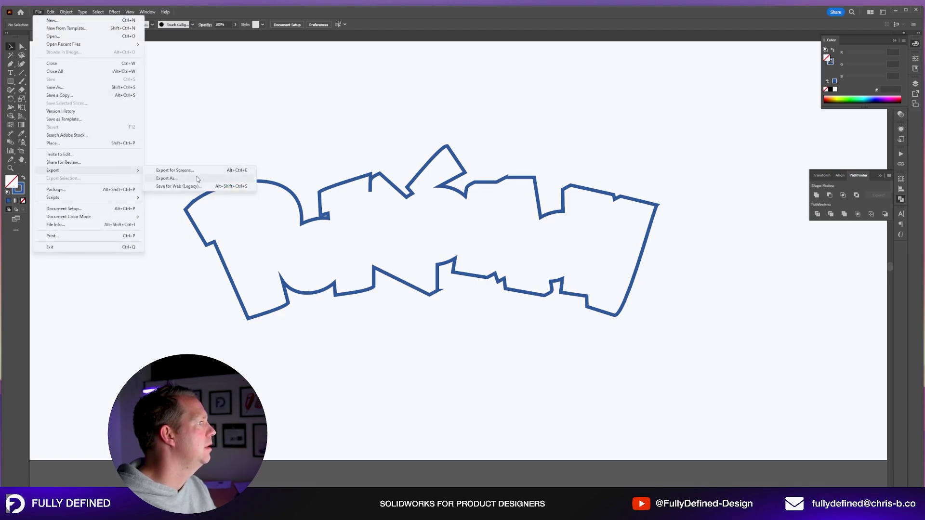
left_click(197, 177)
left_click(264, 358)
left_click(264, 371)
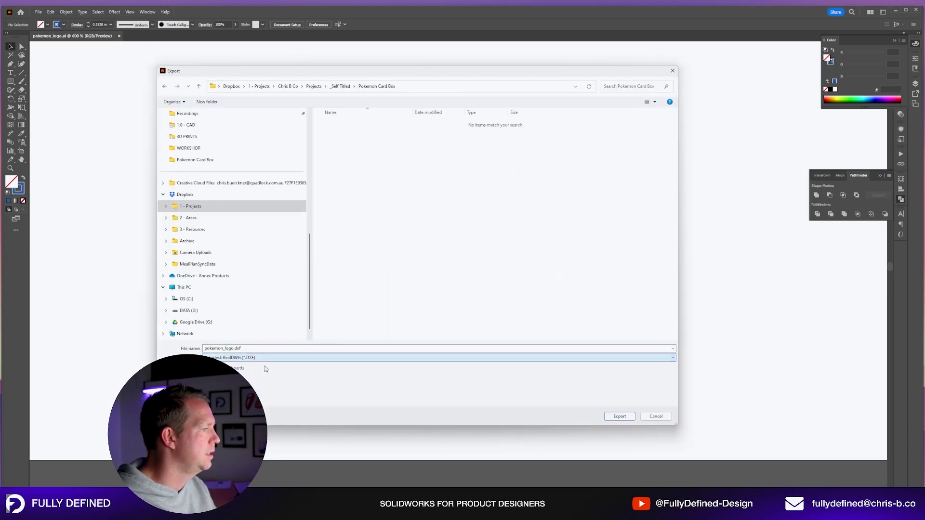
left_click(620, 417)
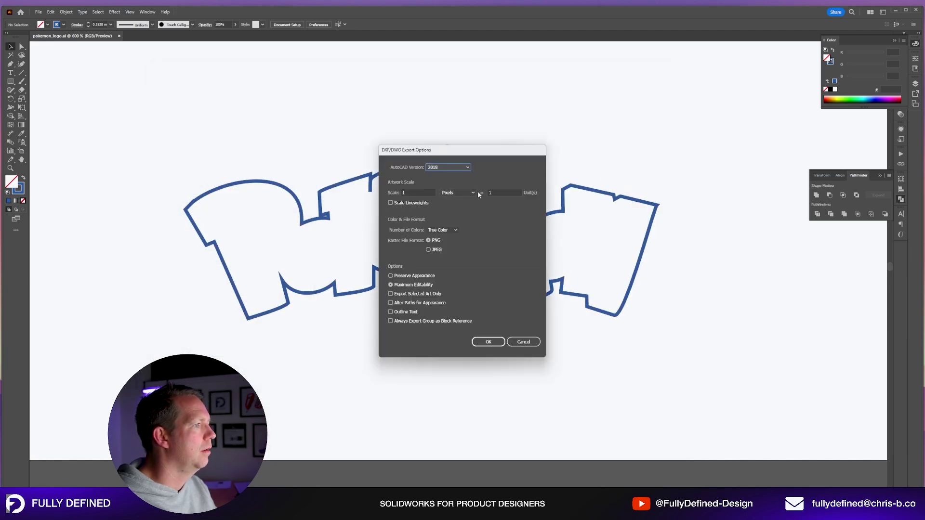
left_click(473, 193)
left_click(458, 225)
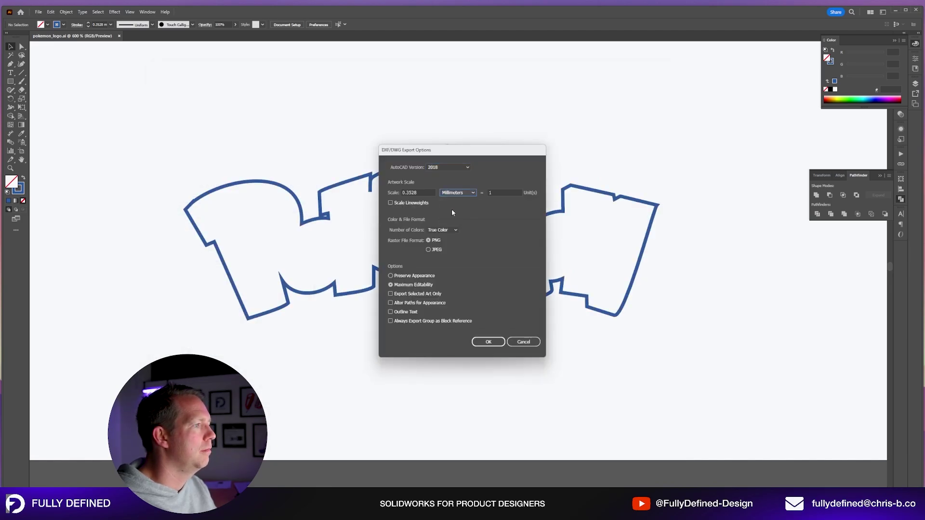
- Export the logo outline as DXF with an artwork scale of 1 millimetre to 1 unit
double_click(414, 192)
type("1")
left_click(514, 192)
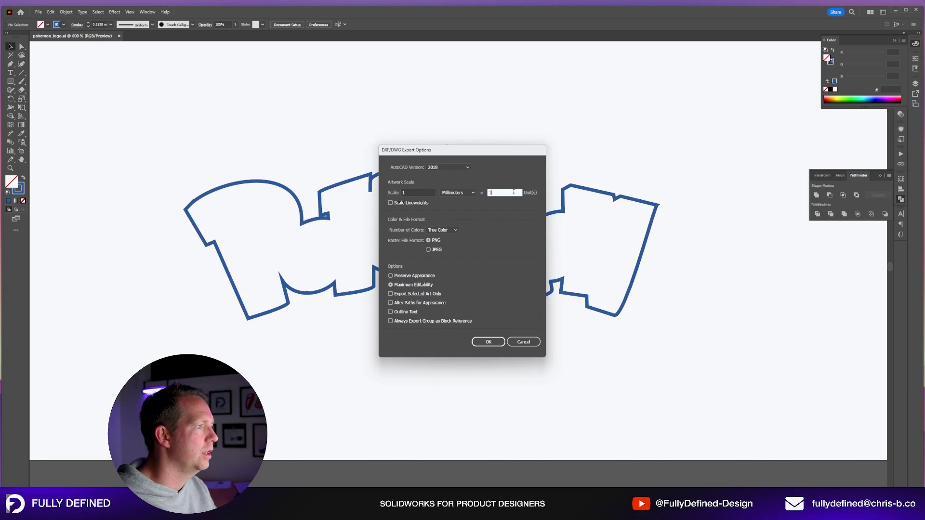
left_click(493, 342)
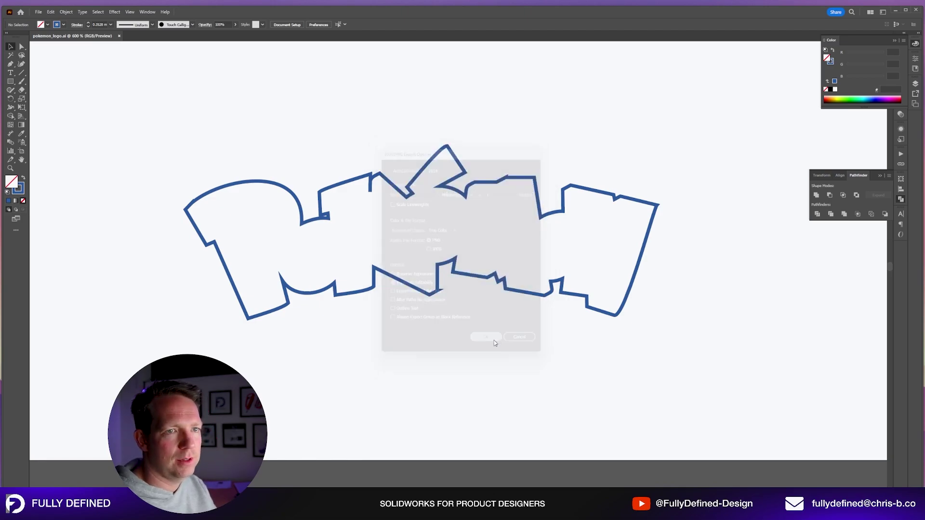
- Switch to SOLIDWORKS and exit the open sketch of the card box
key("alt+Tab")
key("alt+Tab")
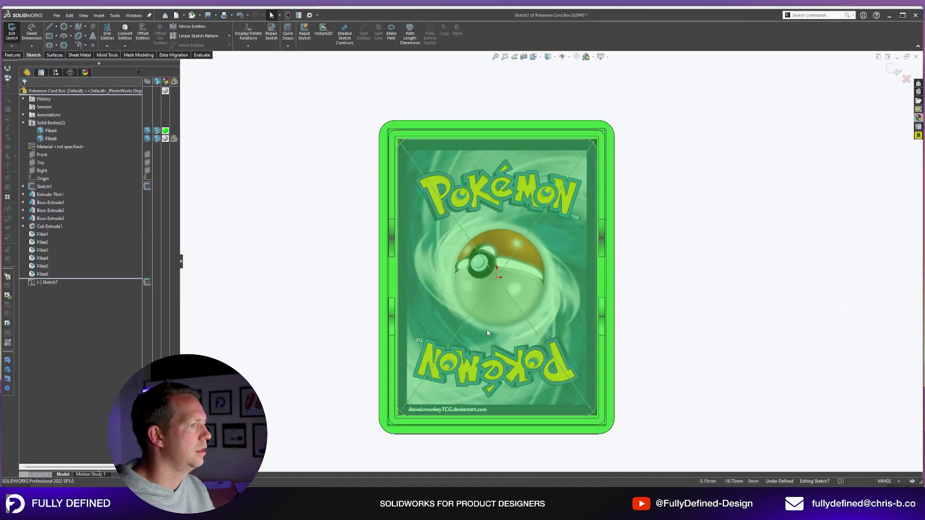
middle_click_drag(748, 230, 580, 178)
scroll(580, 178, "up", 2)
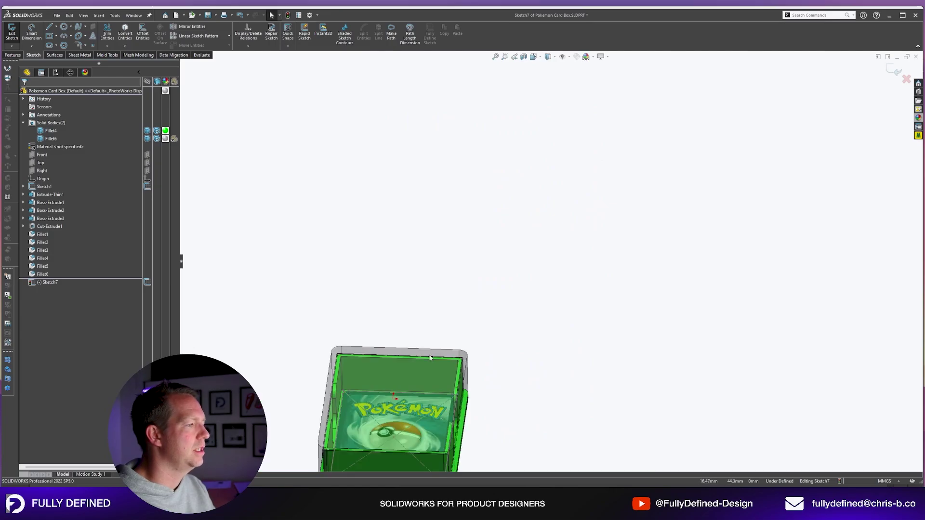
middle_click_drag(429, 356, 532, 289, "ctrl")
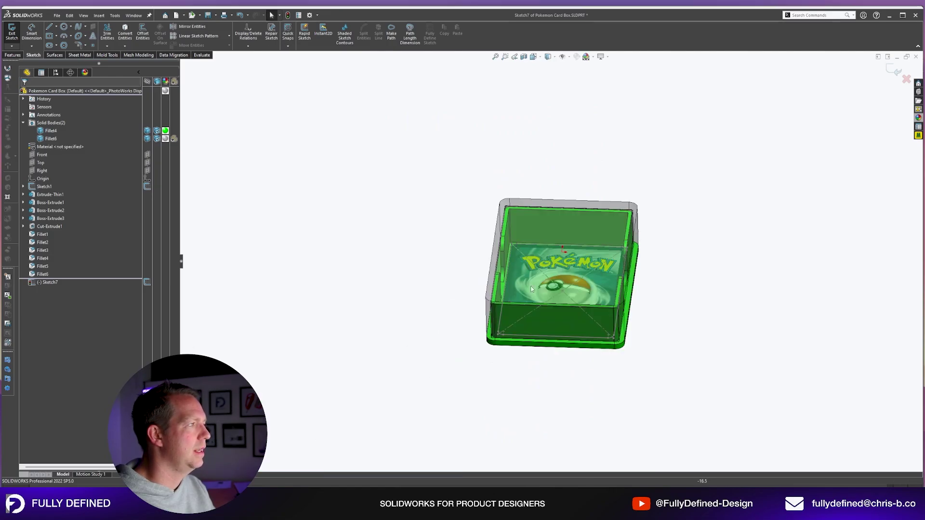
left_click(896, 72)
scroll(632, 230, "down", 3)
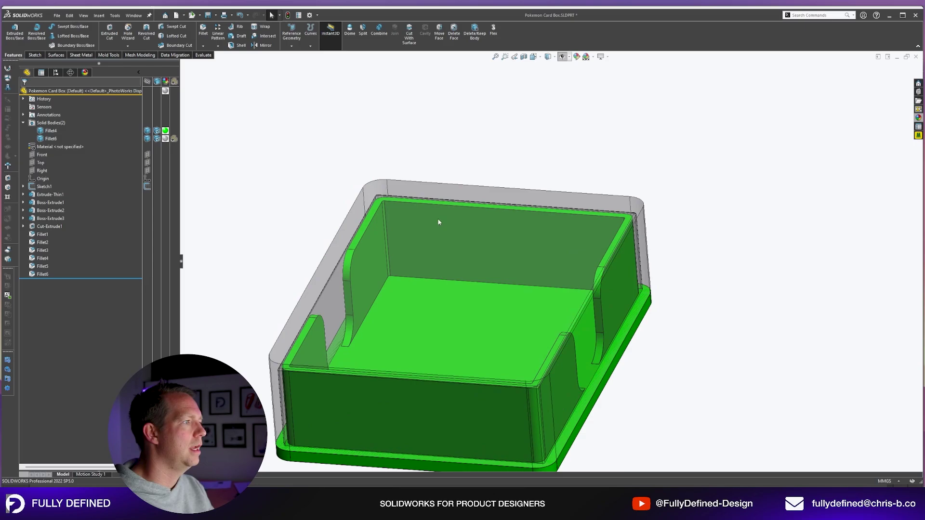
- Start a DXF/DWG import on the transparent lid's inner face and load pokemon_logo.dxf from the Pokemon Card Box folder
left_click(443, 229)
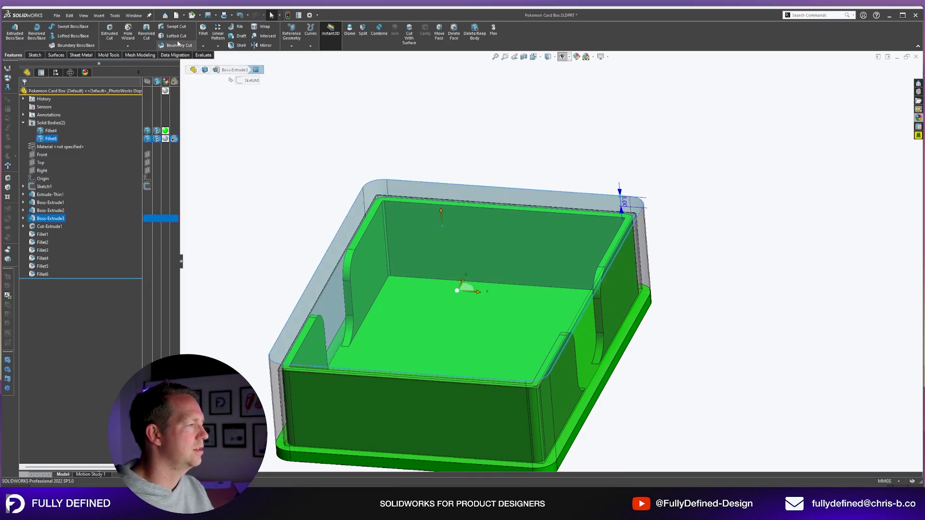
left_click(99, 16)
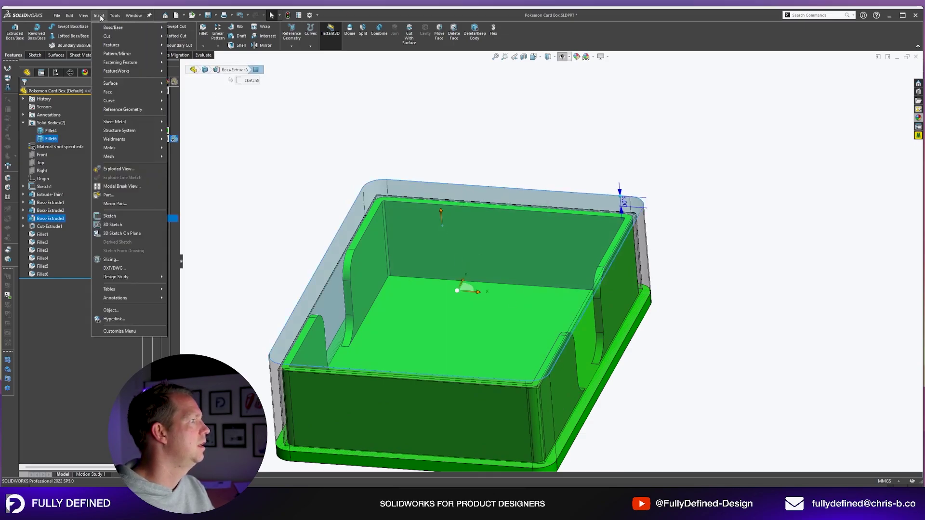
left_click(136, 268)
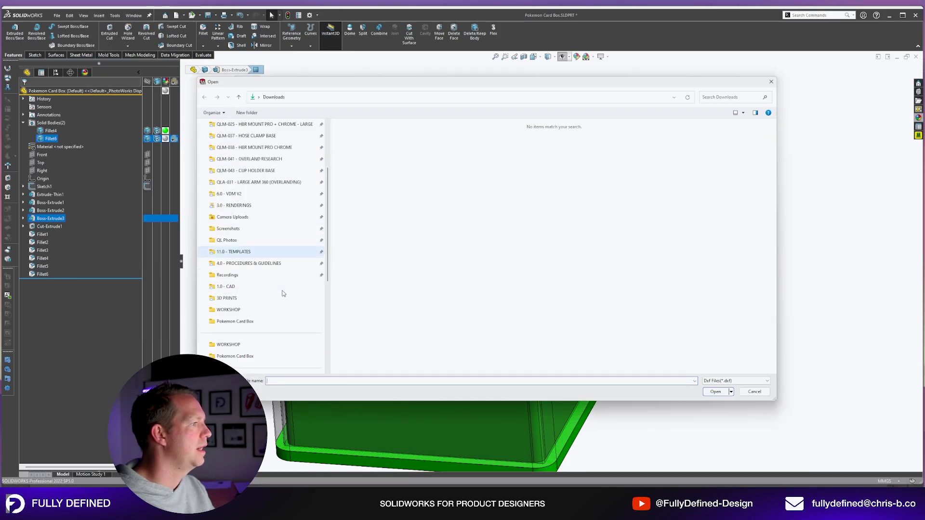
double_click(361, 137)
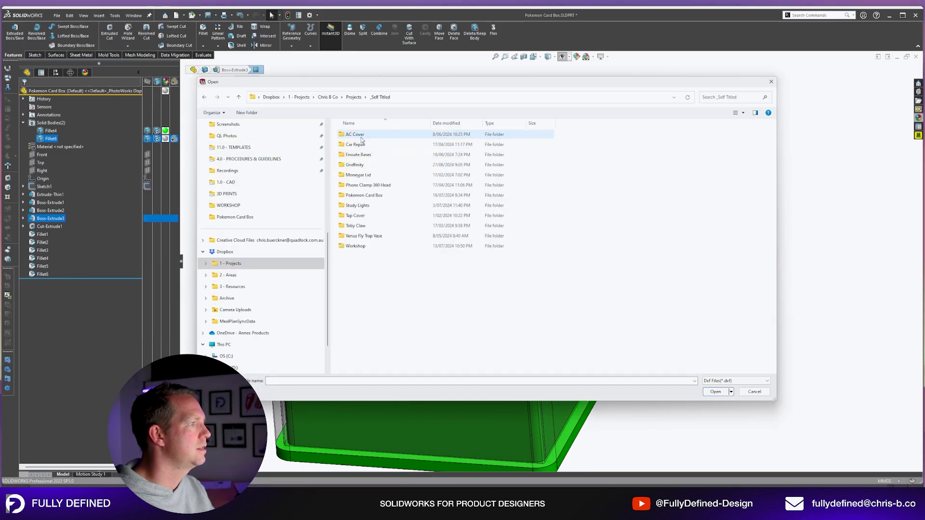
left_click(364, 136)
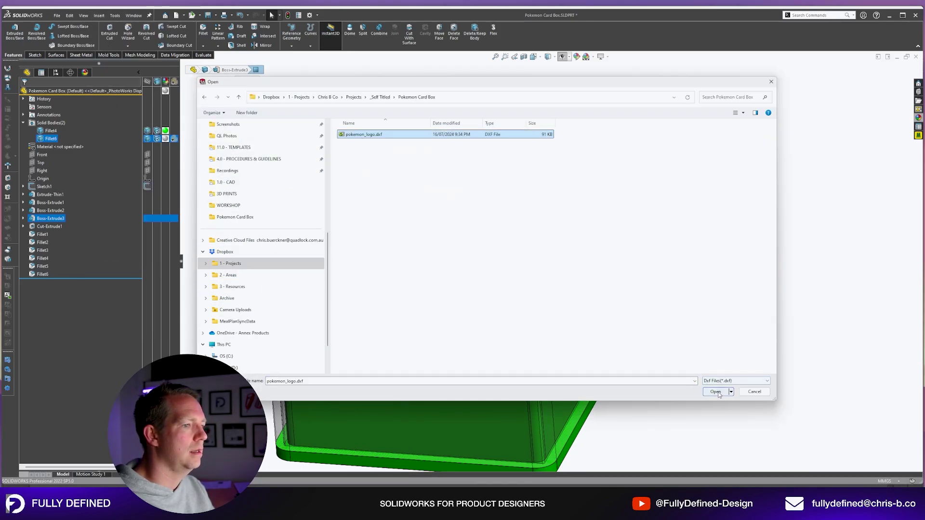
left_click(716, 392)
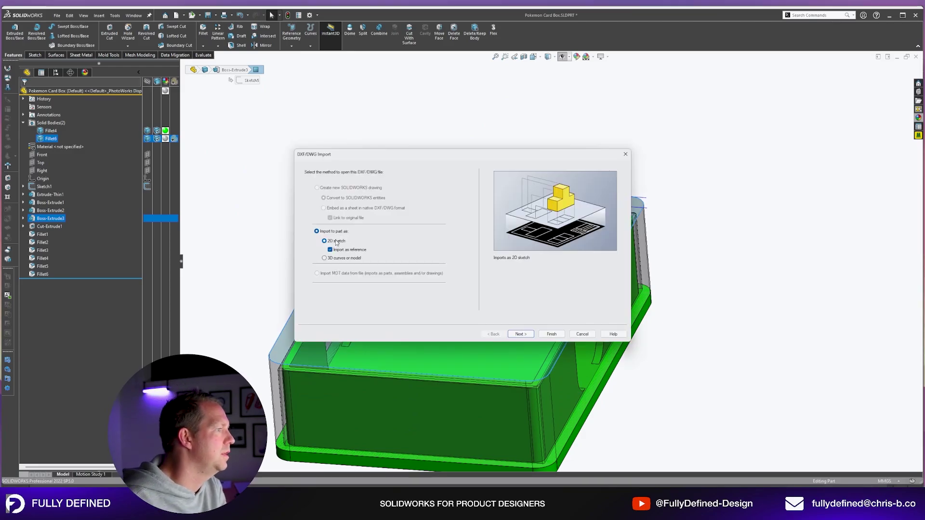
- Import the DXF as a 2D sketch with the units of the imported data set to millimetres
key("Return")
left_click(358, 178)
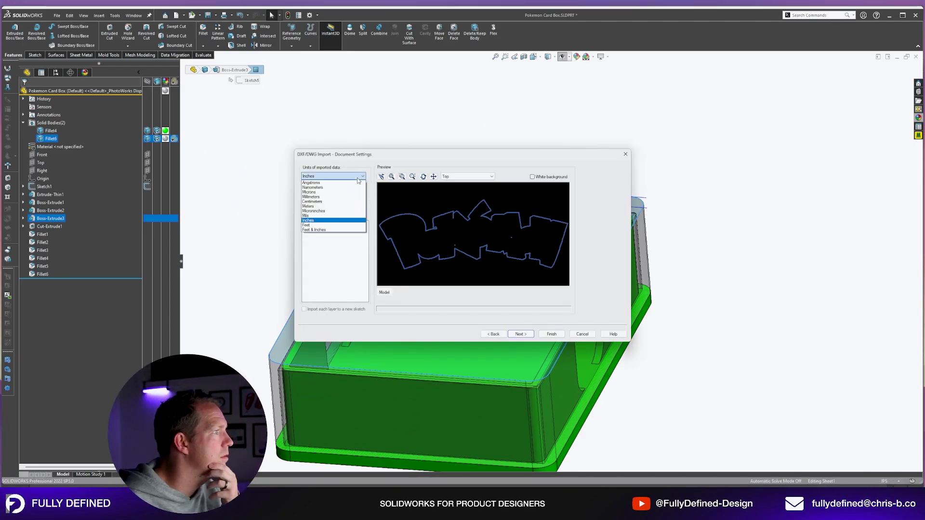
left_click(338, 196)
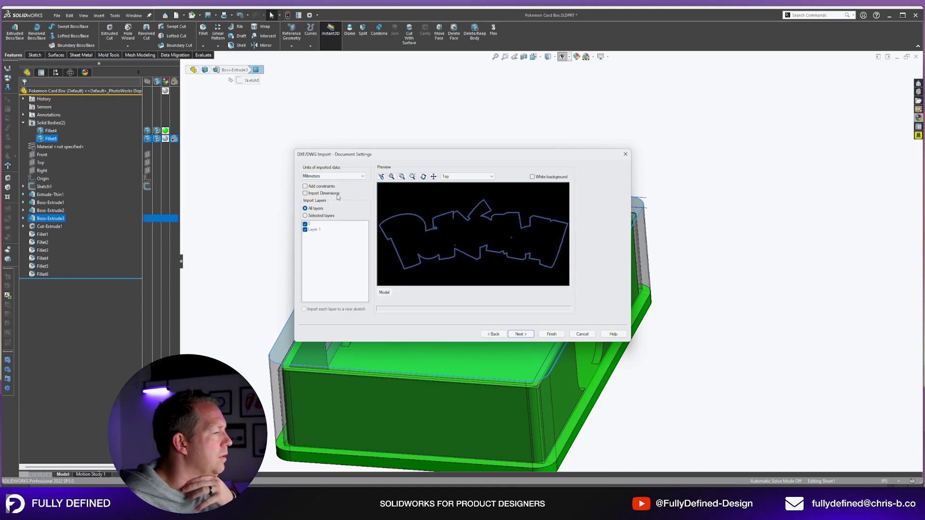
left_click(528, 335)
left_click(549, 335)
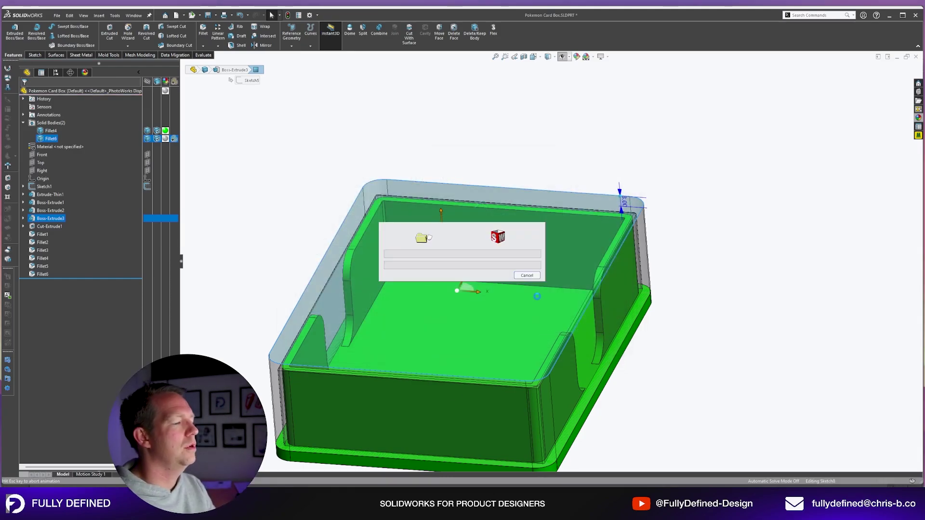
- Select the imported logo sketch and turn the display of all item types back on, including the card reference picture
scroll(431, 374, "up", 2)
scroll(376, 419, "down", 3)
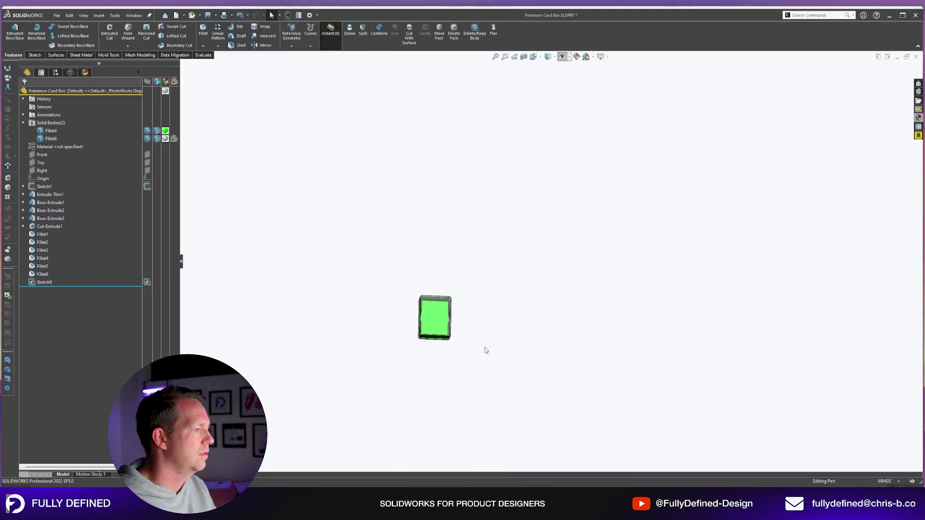
left_click(44, 282)
scroll(478, 309, "down", 2)
scroll(490, 299, "down", 3)
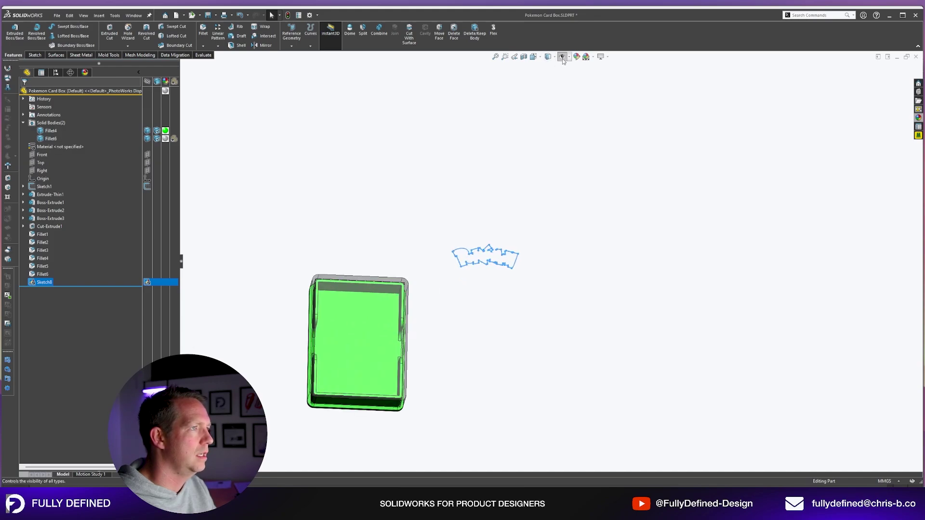
left_click(678, 281)
- Convert the imported reference logo sketch into an editable sketch
right_click(39, 283)
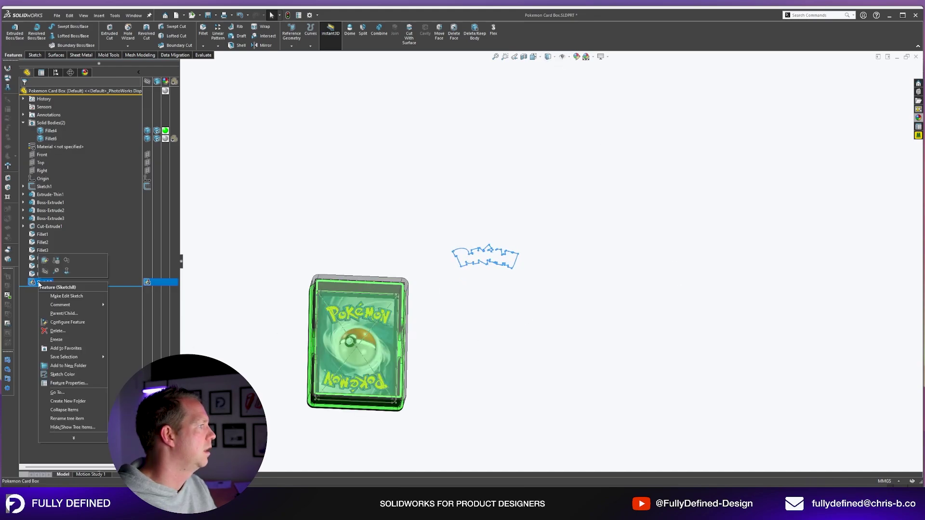
left_click(60, 296)
left_click(60, 296)
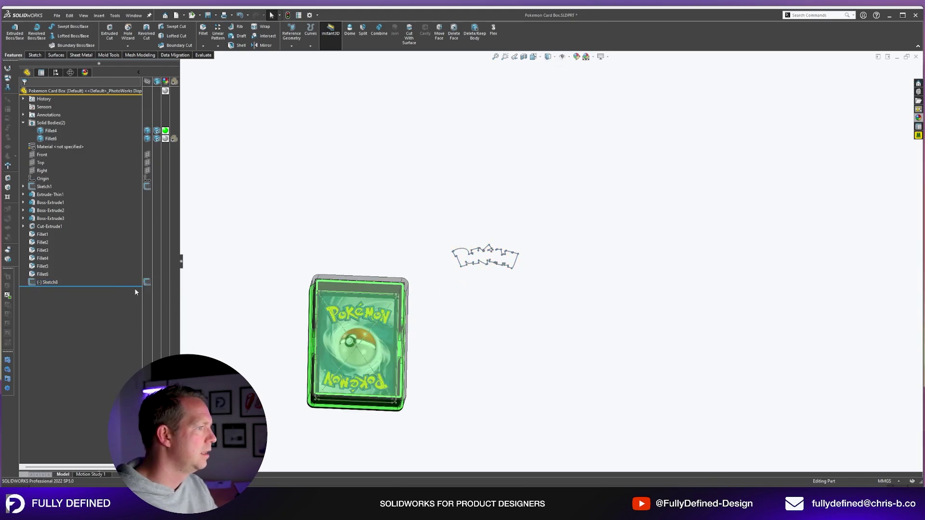
left_click(45, 282)
scroll(457, 250, "down", 7)
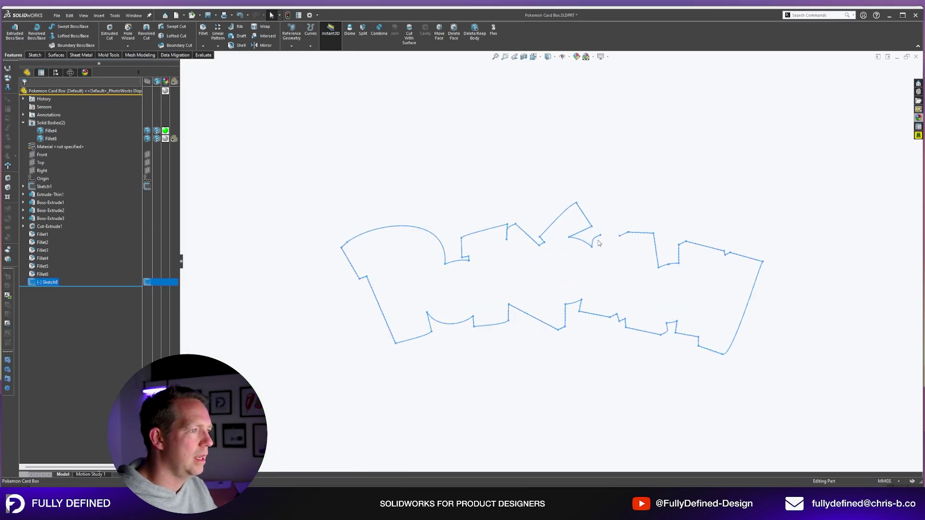
- Open the logo sketch for editing and make a block from all its entities
right_click(48, 284)
left_click(57, 262)
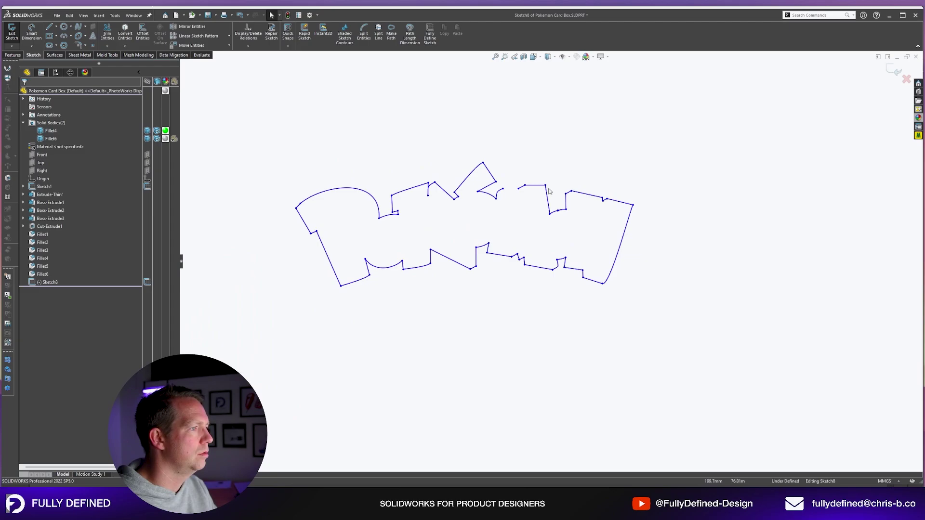
key("ctrl+a")
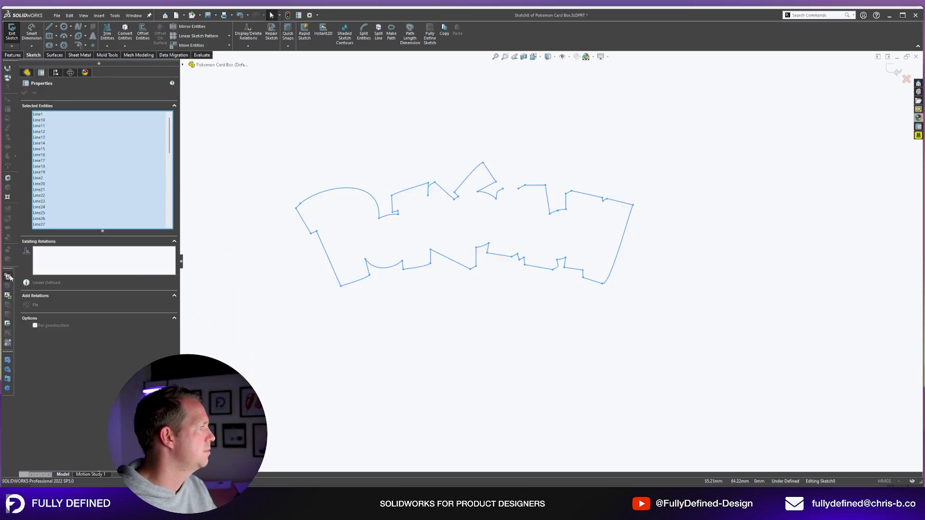
left_click(8, 277)
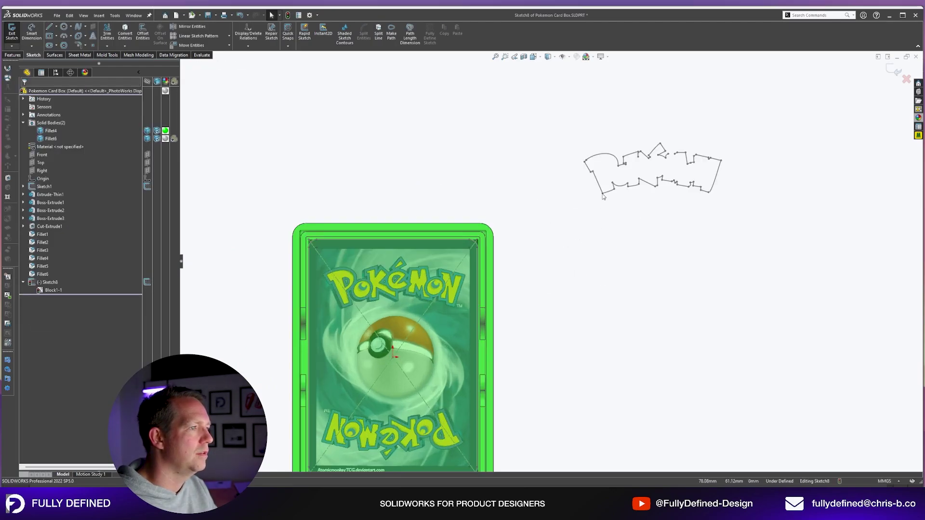
- Move the logo block onto the upper Pokémon lettering of the card picture, aligning it at the tip of the accent
left_click_drag(604, 197, 362, 327)
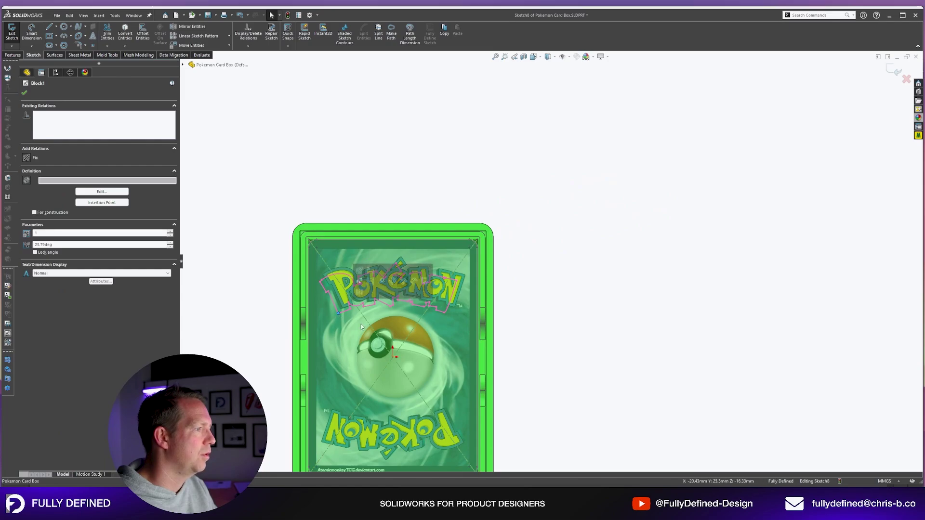
scroll(324, 292, "down", 5)
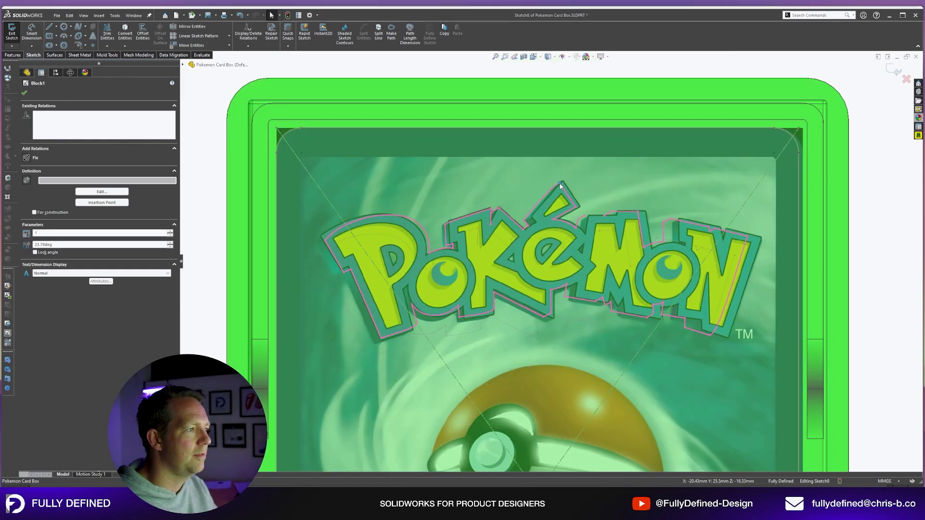
left_click_drag(560, 185, 562, 186)
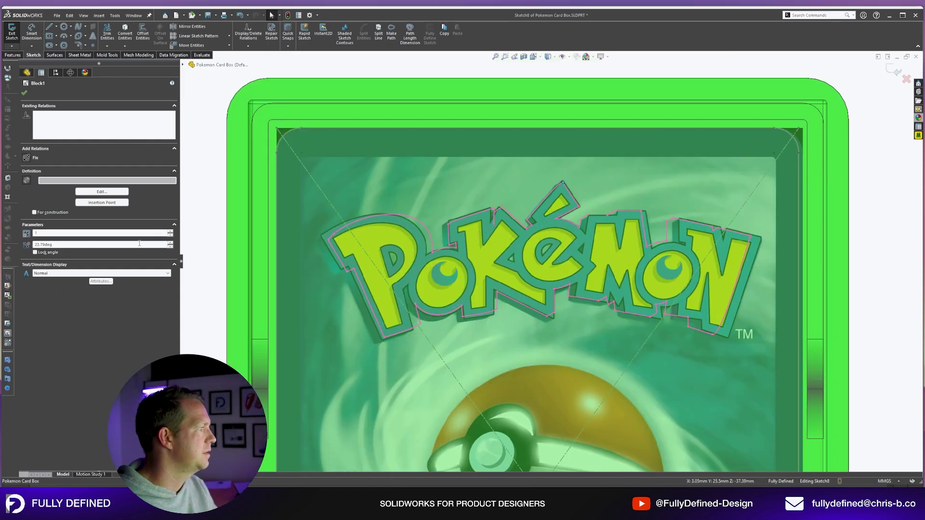
- Lock the logo block's angle and set its scale to 1.05
left_click(57, 253)
left_click(73, 233)
type(".1")
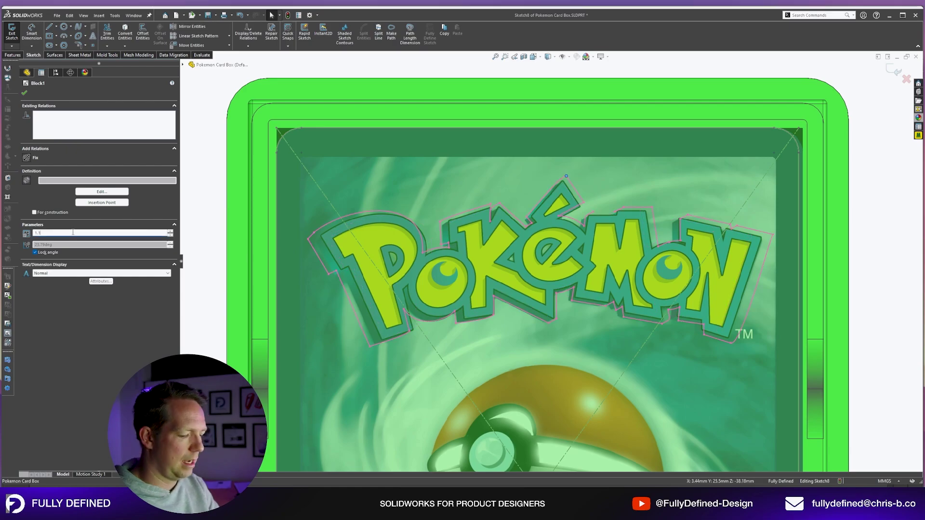
key("BackSpace")
type("05")
left_click(564, 181)
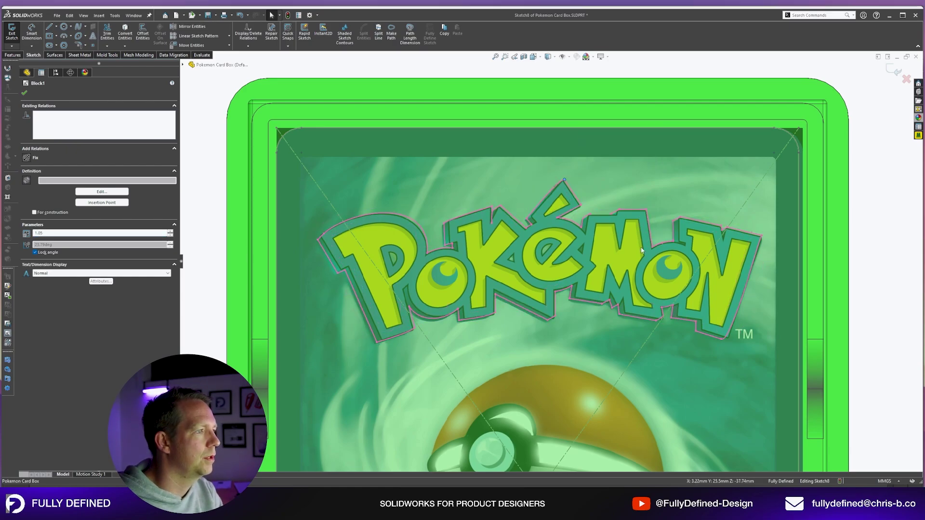
- Open the logo block for editing and delete the curved segment at the upper-left corner of the M
scroll(564, 181, "up", 2)
right_click(46, 290)
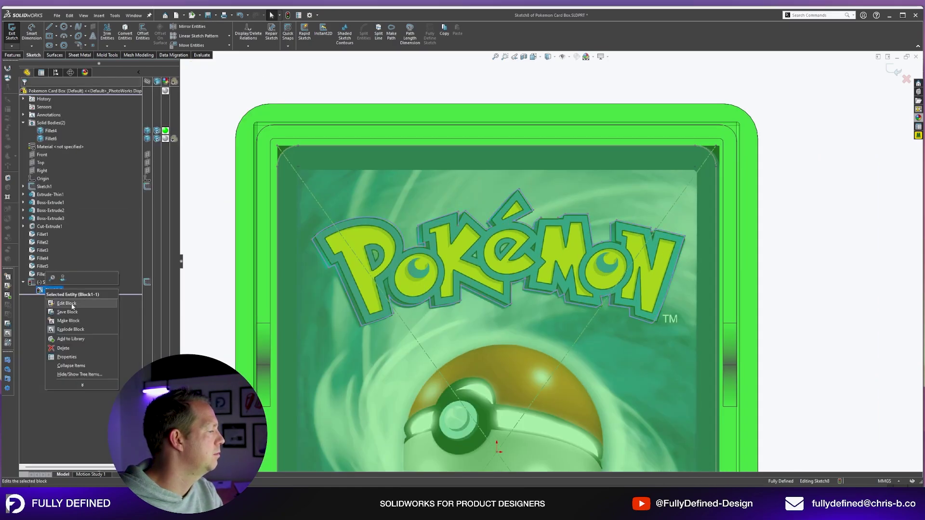
left_click(67, 303)
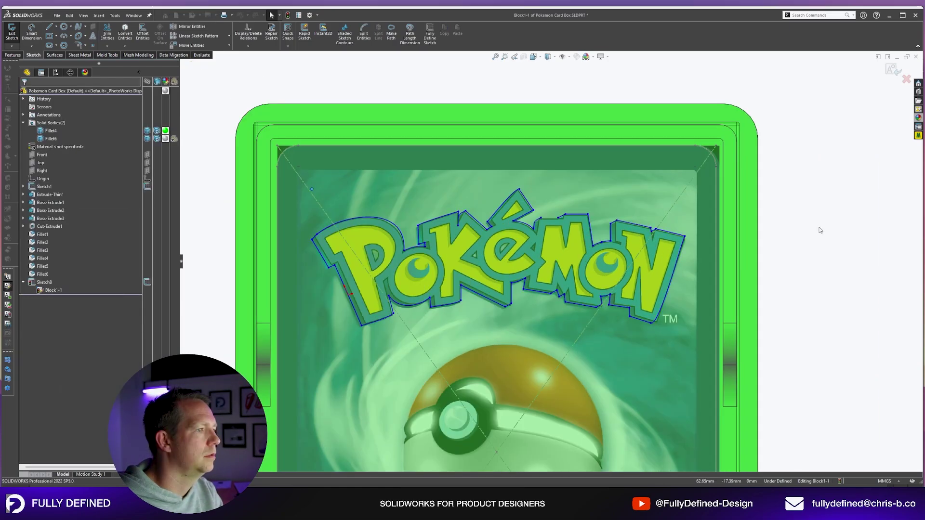
scroll(550, 217, "down", 8)
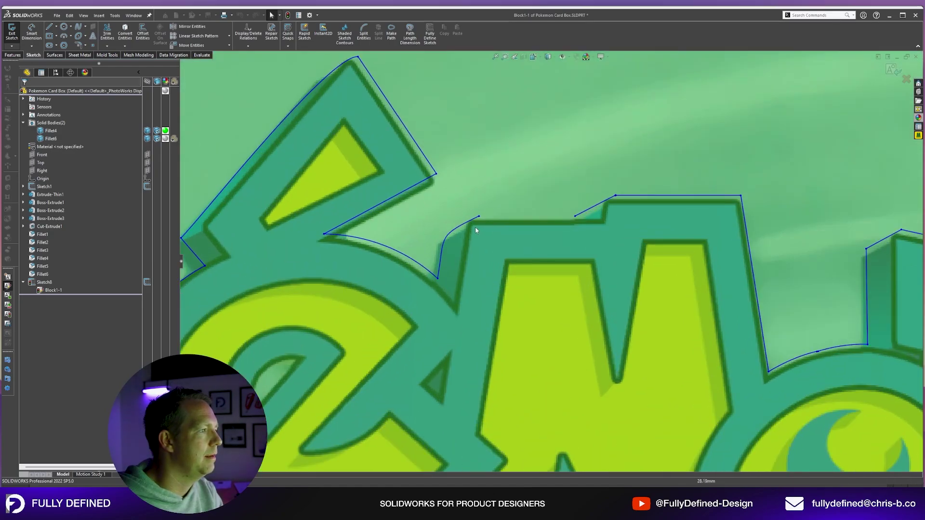
left_click(457, 229)
key("Delete")
- Draw connected straight lines along the upper-left edge of the M to close the gap in the logo outline
key("l")
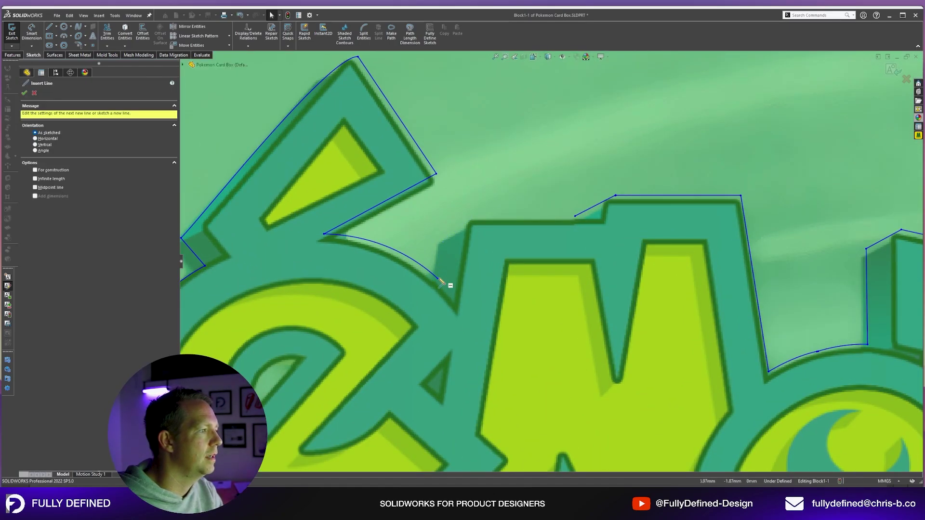
left_click(437, 278)
left_click(437, 279)
left_click(446, 241)
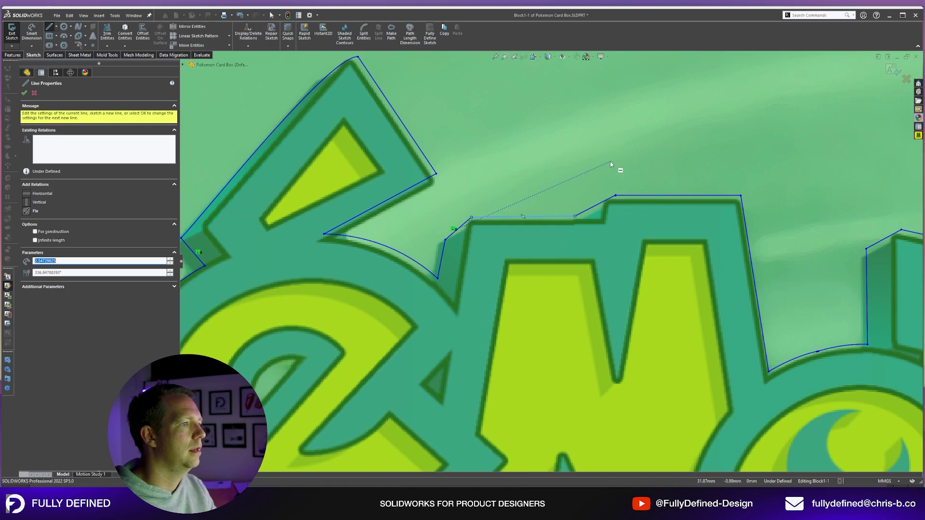
key("Escape")
- Delete the curved spline in the notch at the top of the K in the logo outline
scroll(613, 166, "up", 4)
scroll(270, 190, "down", 6)
left_click(512, 148)
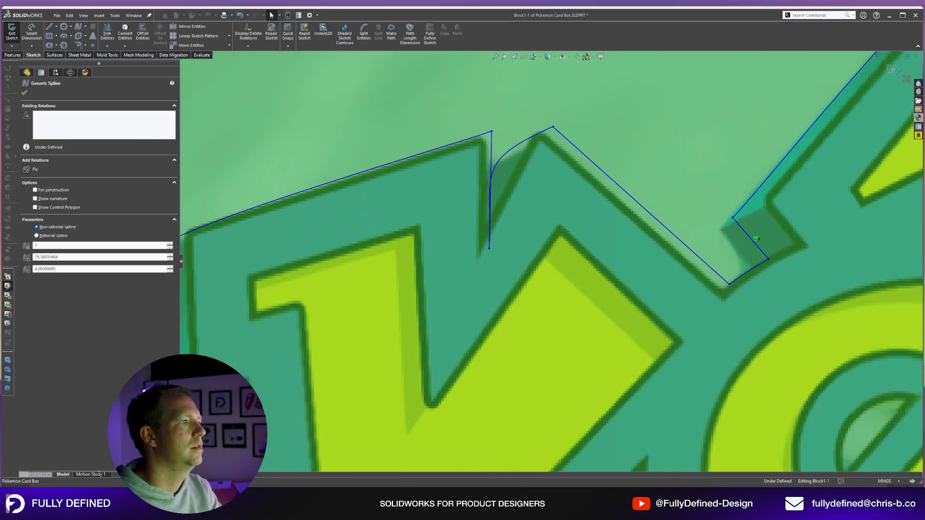
key("Delete")
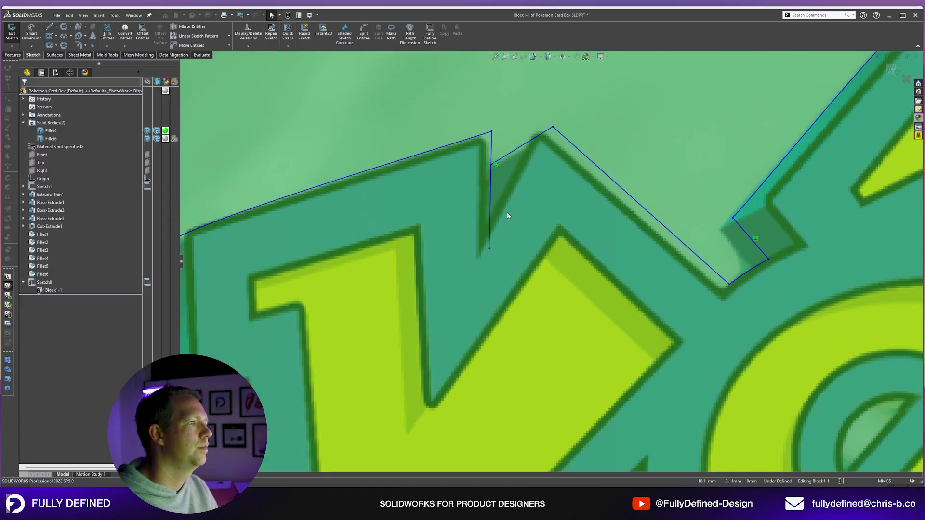
- Trim the excess line below the notch at the top of the K and finish editing the logo block
right_click_drag(507, 213, 528, 207)
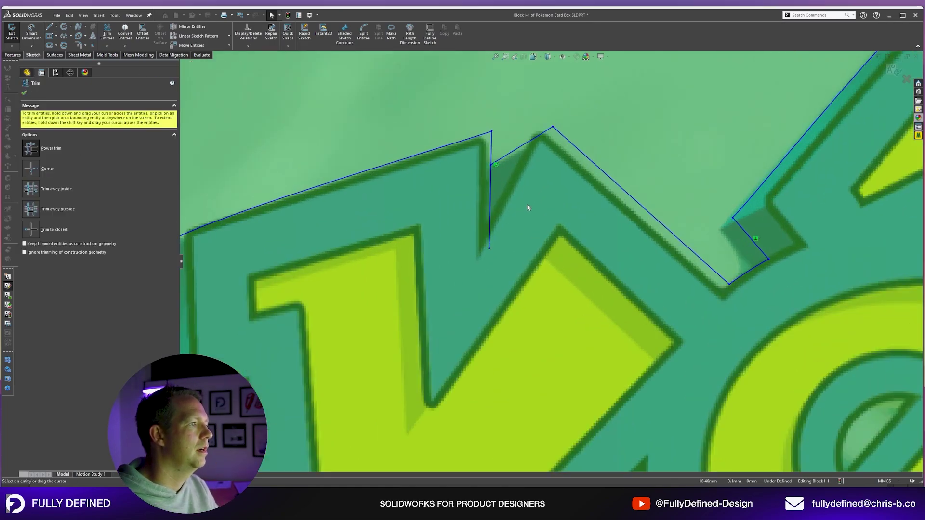
left_click_drag(528, 206, 477, 231)
scroll(480, 313, "up", 5)
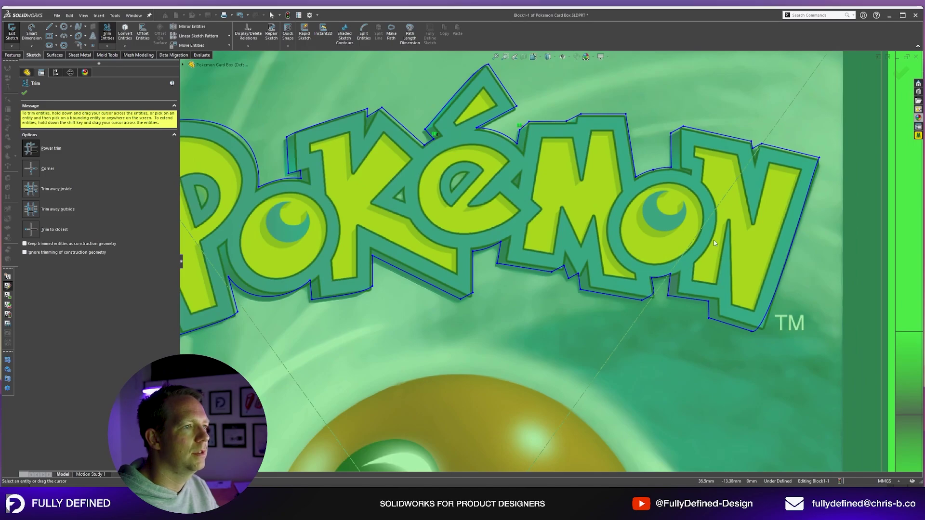
scroll(559, 269, "up", 6)
key("Escape")
scroll(521, 285, "down", 1)
left_click(894, 70)
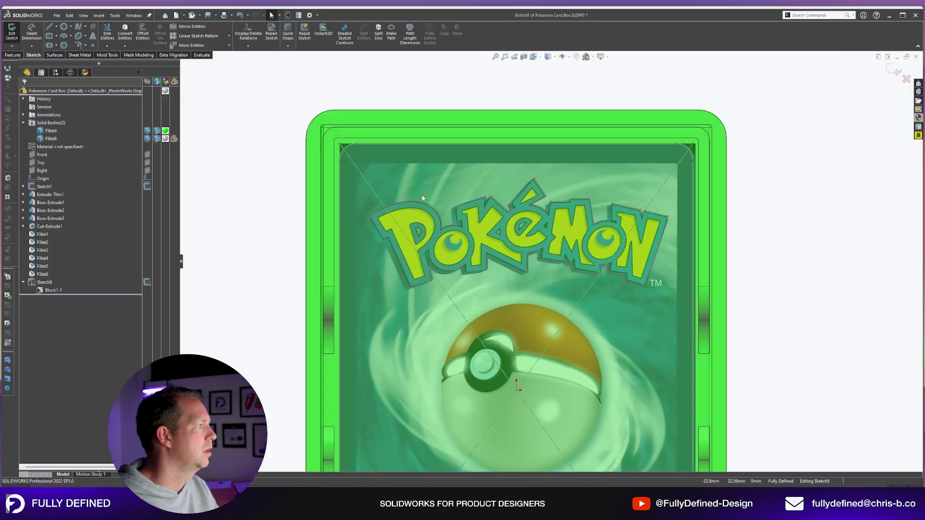
- Exit the logo sketch and examine its placement on the card box from several angles
mouse_move(578, 250)
middle_mouse_down()
mouse_move(593, 190)
mouse_move(612, 183)
middle_mouse_up()
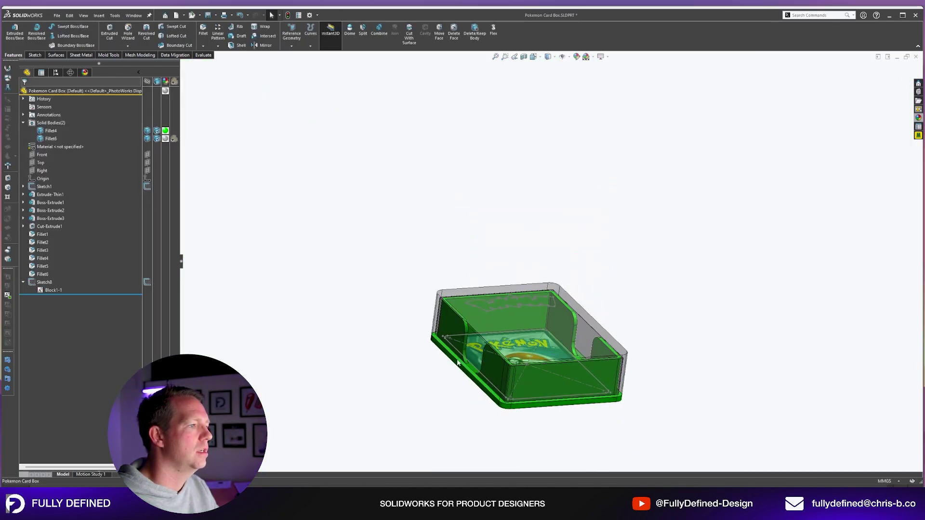
scroll(530, 251, "down", 3)
mouse_move(530, 250)
middle_mouse_down()
mouse_move(559, 233)
mouse_move(640, 225)
mouse_move(723, 163)
middle_mouse_up()
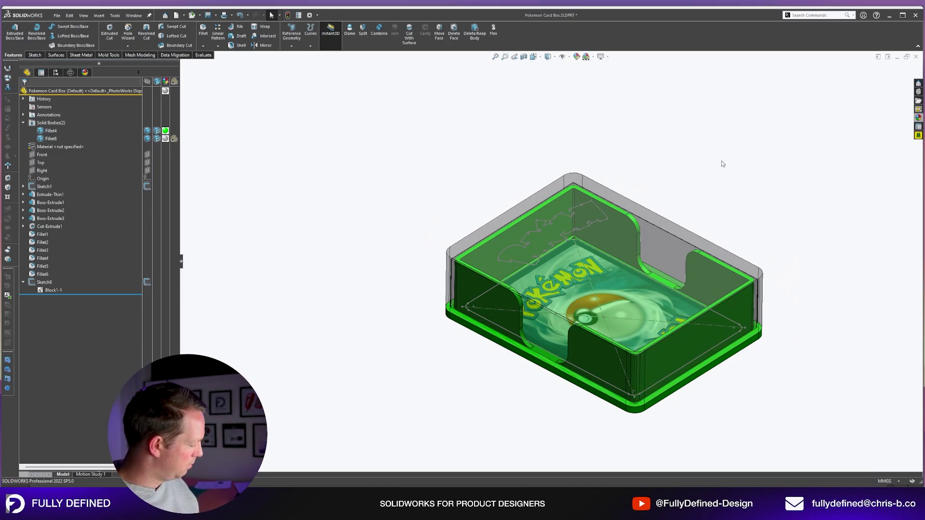
middle_click_drag(696, 200, 635, 314)
middle_click_drag(583, 328, 547, 307)
scroll(515, 400, "up", 6)
scroll(502, 409, "down", 5)
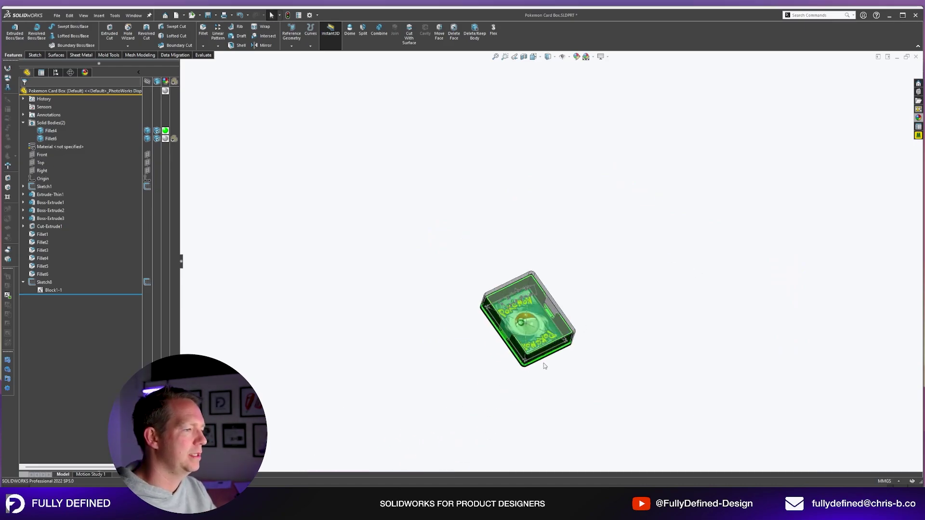
scroll(492, 215, "down", 2)
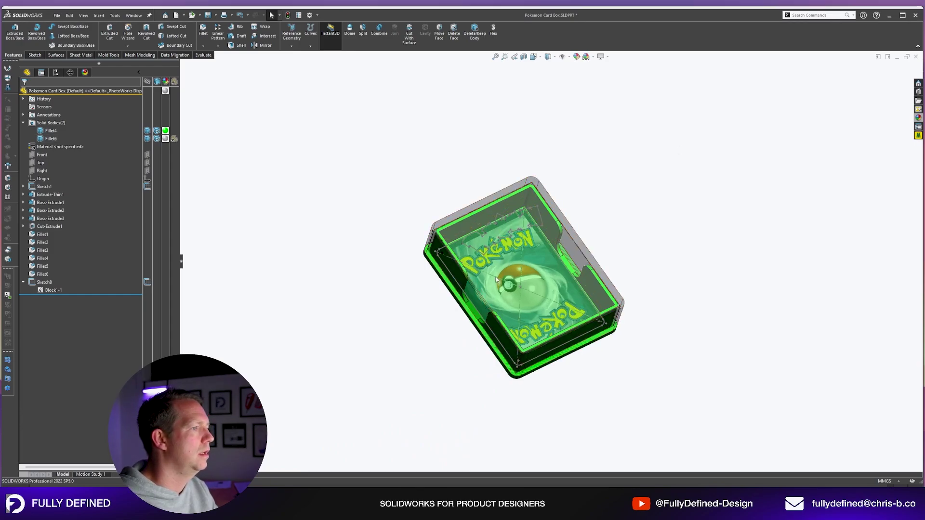
middle_click_drag(497, 280, 352, 210)
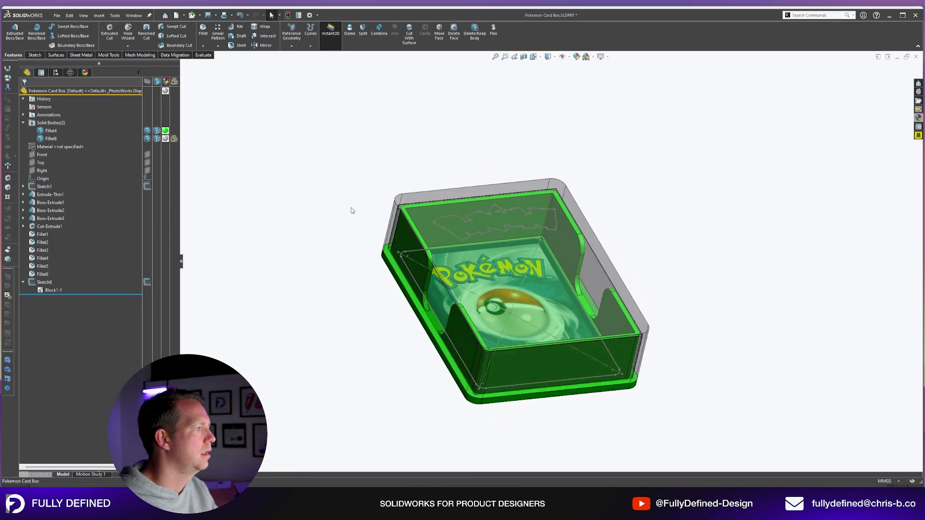
- Try to cut the logo sketch through all, limiting the feature scope to the Fillet6 body
left_click(52, 281)
mouse_move(410, 309)
middle_mouse_down()
mouse_move(434, 236)
mouse_move(308, 248)
middle_mouse_up()
scroll(295, 237, "down", 2)
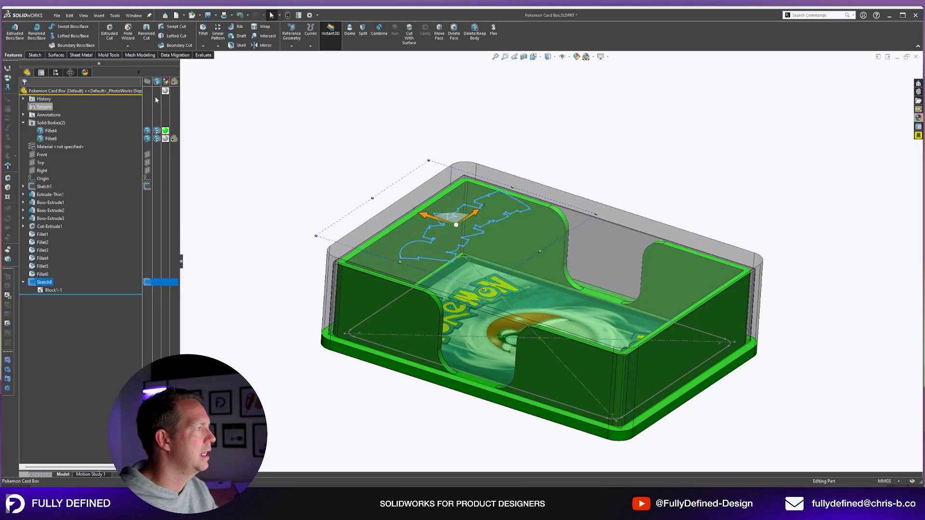
left_click(110, 33)
scroll(281, 224, "down", 8)
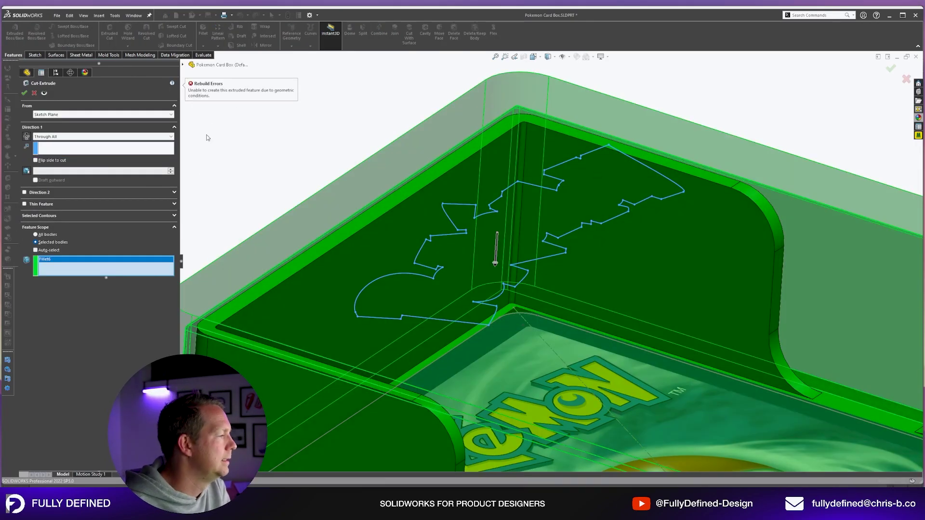
key("Escape")
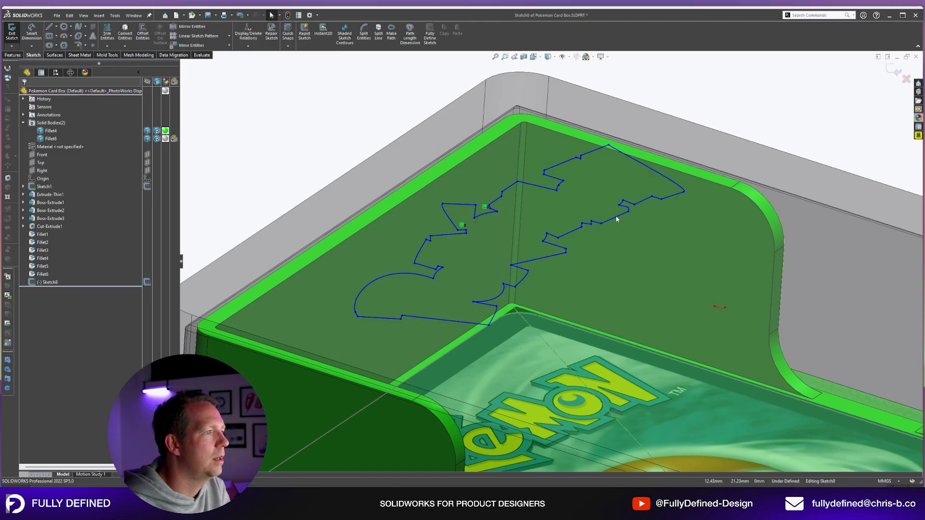
- Explode the logo block into individual sketch entities and exit the sketch
right_click(617, 220)
left_click(631, 221)
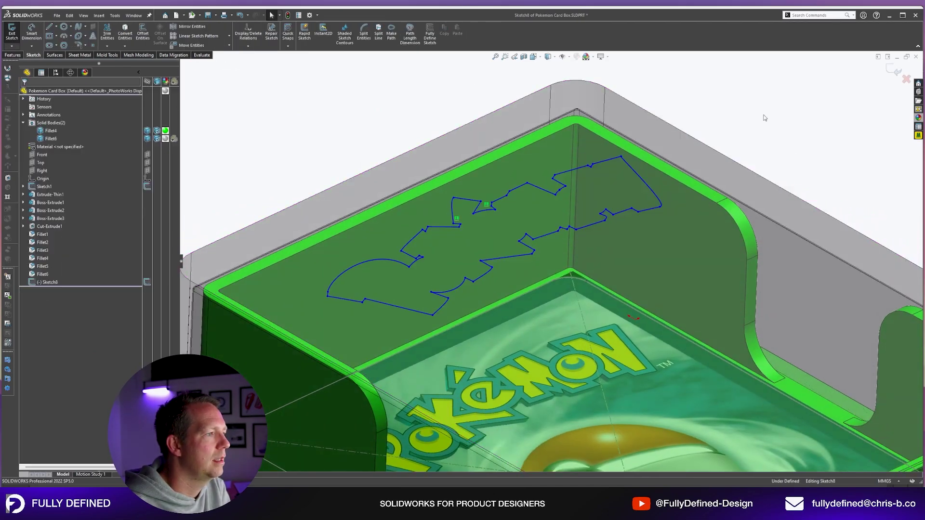
left_click(893, 70)
- Hide both solid bodies of the card box and reopen the logo sketch for editing
left_click(49, 282)
left_click(15, 32)
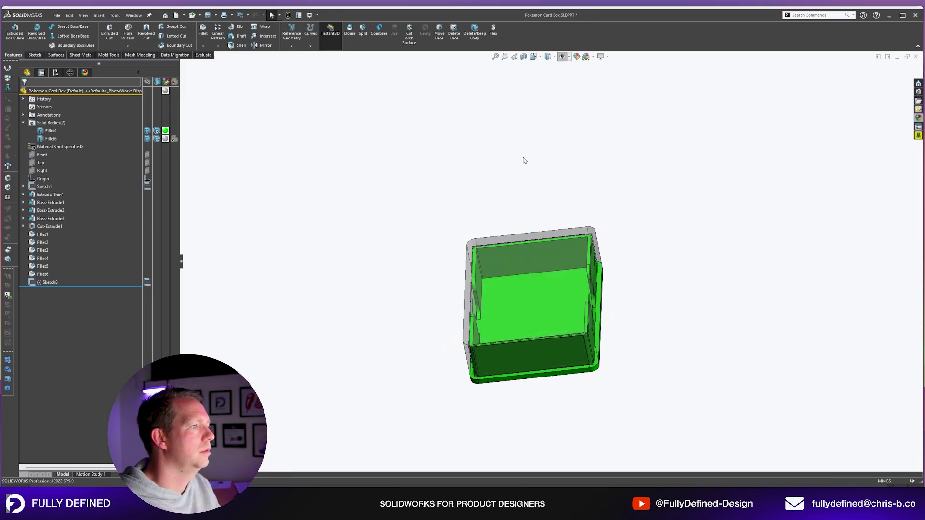
left_click(148, 139)
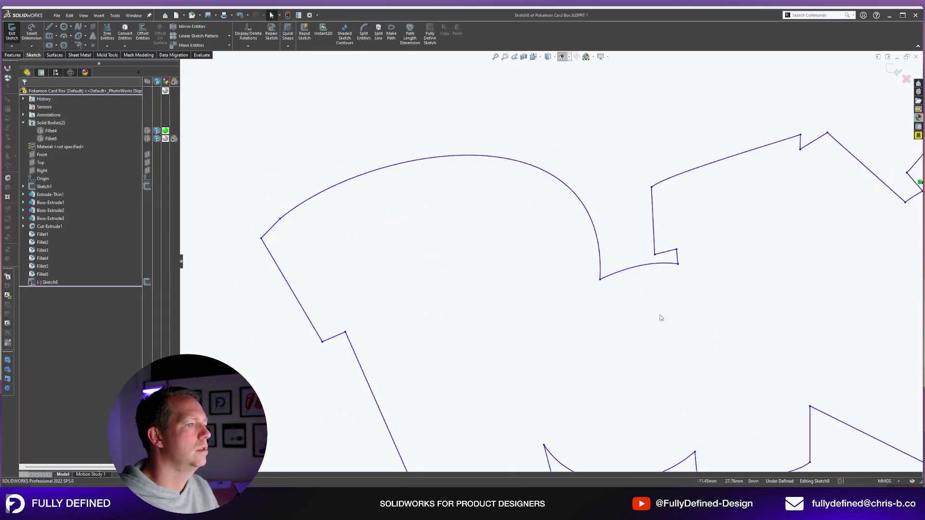
- Delete the tiny overlapping splines and the adjoining curve segment in the outline's upper dip between the M and the N
scroll(661, 318, "down", 1)
scroll(538, 170, "up", 3)
scroll(640, 378, "down", 4)
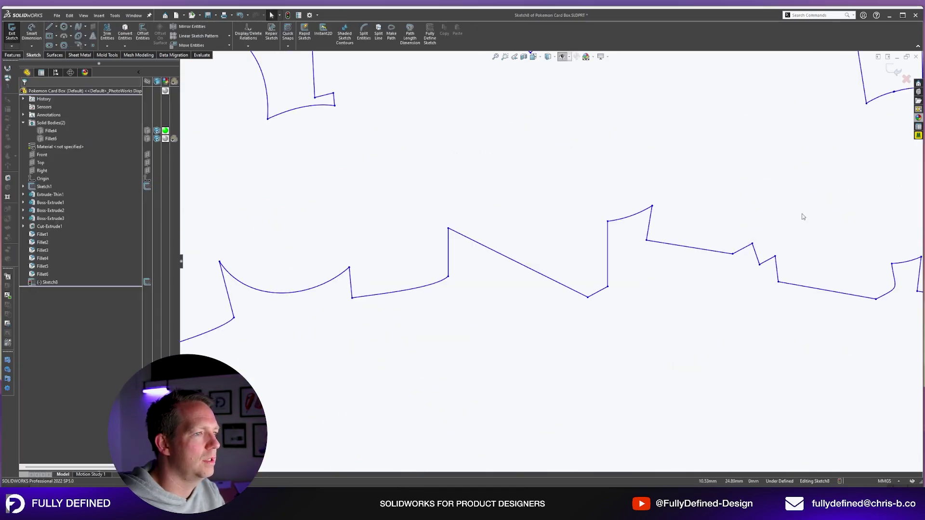
scroll(804, 215, "up", 3)
scroll(559, 231, "down", 6)
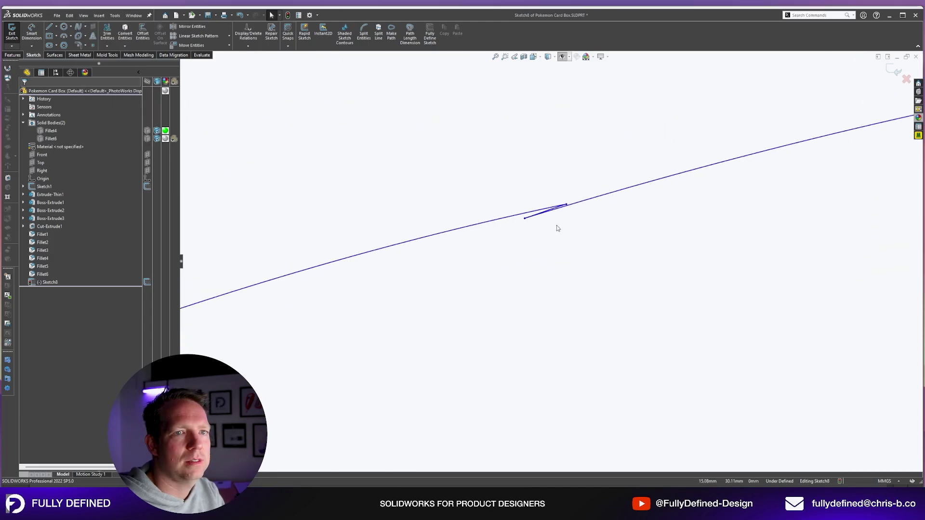
scroll(557, 228, "up", 6)
scroll(500, 229, "down", 5)
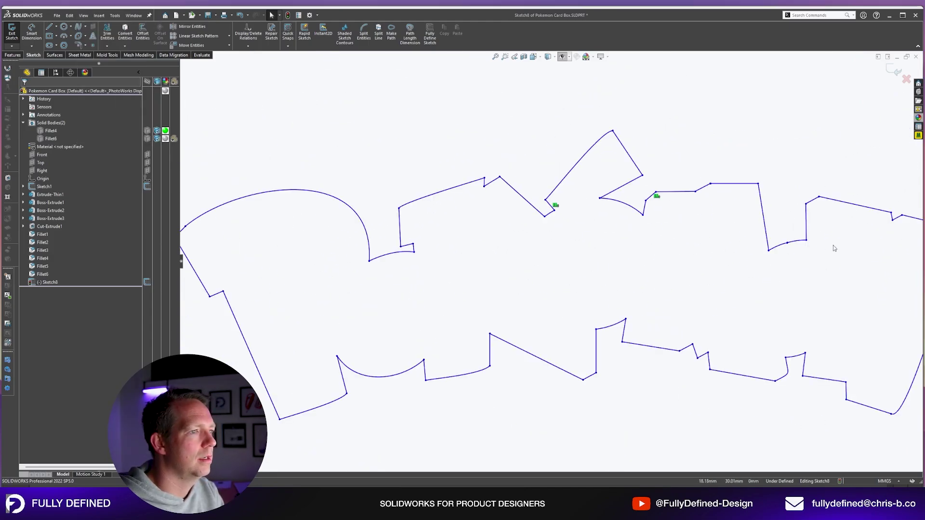
scroll(794, 244, "down", 8)
scroll(622, 237, "down", 2)
left_click(596, 222)
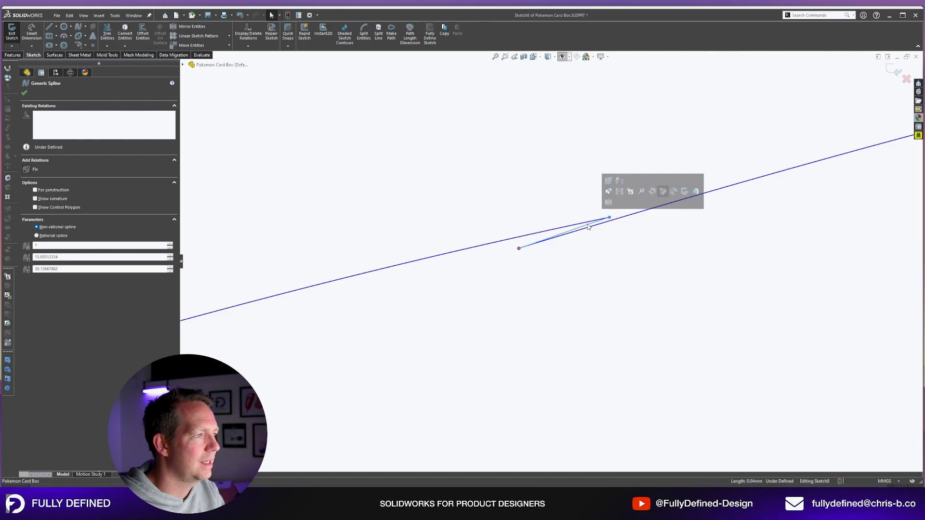
left_click(495, 265)
scroll(496, 265, "up", 3)
left_click_drag(505, 260, 519, 261)
scroll(550, 261, "up", 4)
left_click(737, 220)
key("Delete")
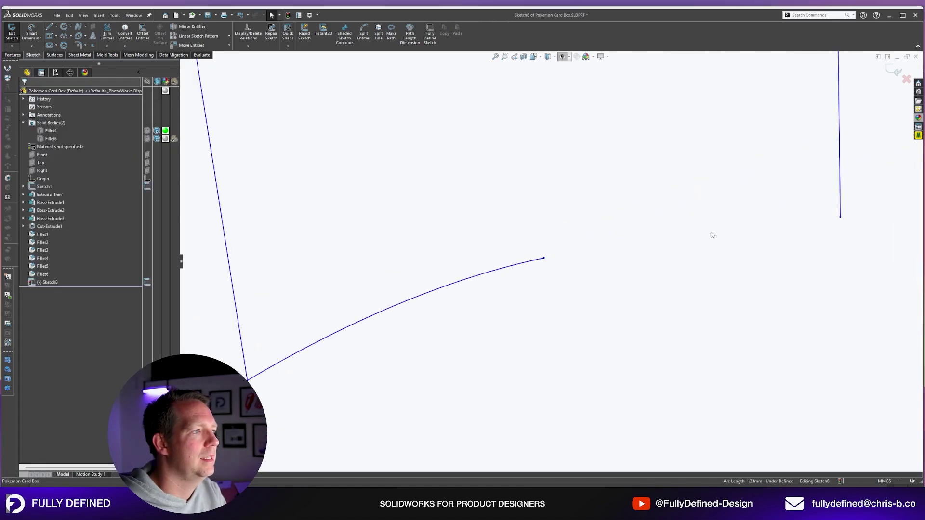
- Draw a three-point arc from the remaining curve's end to the vertical line to close the gap between the M and N
left_click(493, 271)
key("Escape")
left_click(64, 35)
left_click(544, 258)
left_click(841, 216)
left_click(629, 243)
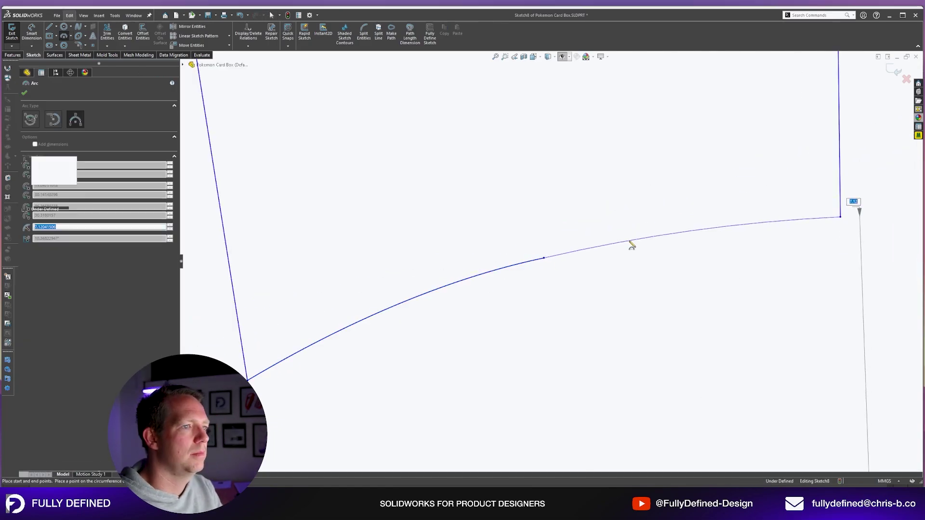
key("Escape")
- Try to extrude the repaired logo outline as a boss and return to a straight-on view of the sketch
scroll(583, 317, "up", 10)
left_click(13, 55)
left_click(14, 32)
key("Escape")
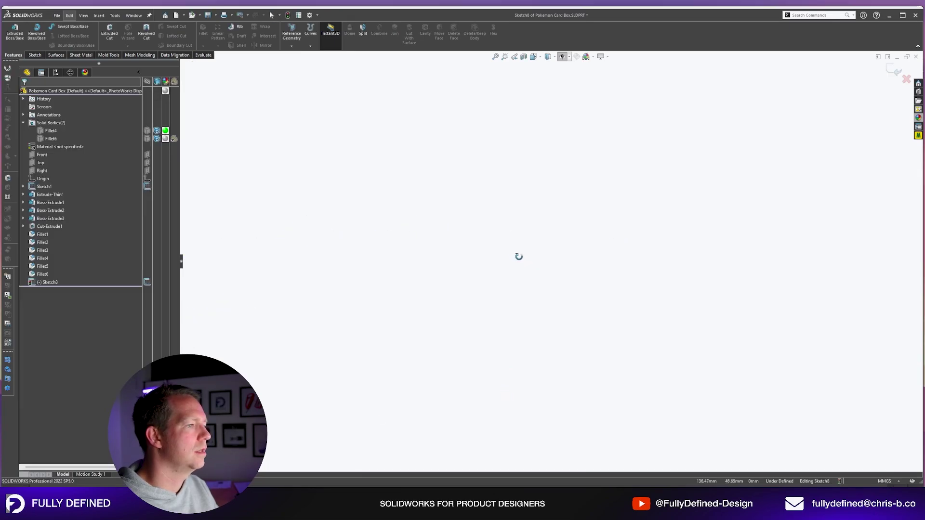
key("space")
left_click(556, 281)
- Inspect the outline's corners up close and delete the stray short entity near the top of the M
scroll(521, 330, "down", 10)
scroll(592, 343, "up", 5)
scroll(380, 100, "down", 4)
scroll(361, 160, "up", 4)
scroll(264, 192, "down", 8)
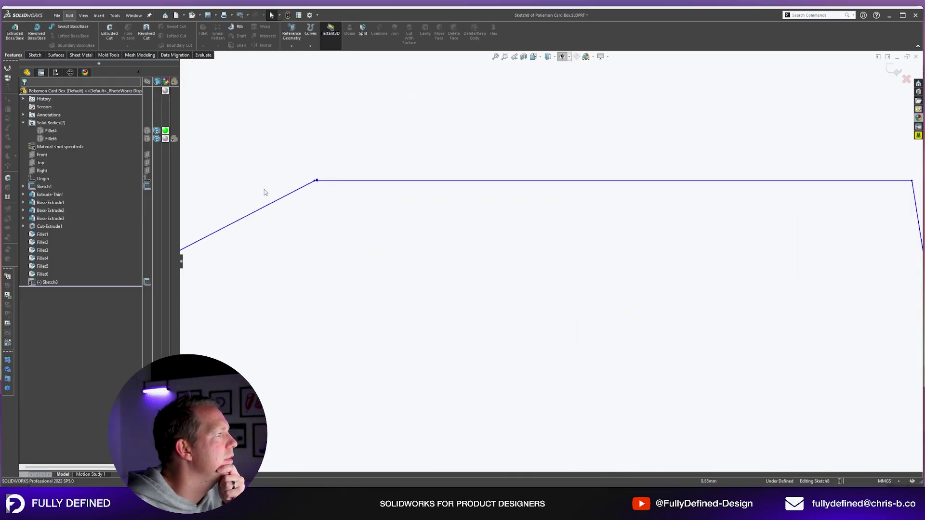
left_click(530, 195)
key("Delete")
scroll(542, 206, "up", 10)
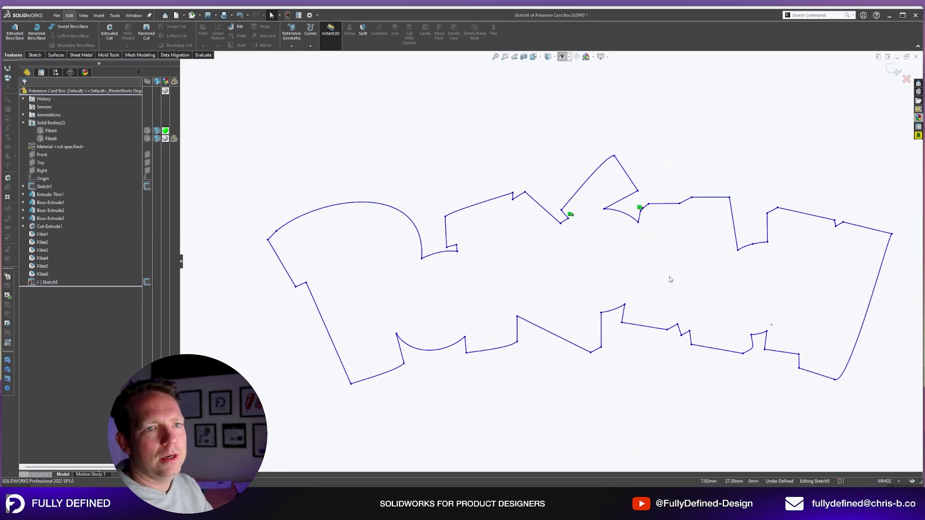
- Try a blind boss extrude of the logo by picking its enclosed region as the contour, with merging off
mouse_move(695, 320)
middle_mouse_down()
mouse_move(687, 294)
mouse_move(613, 232)
middle_mouse_up()
scroll(578, 298, "up", 2)
scroll(508, 287, "down", 1)
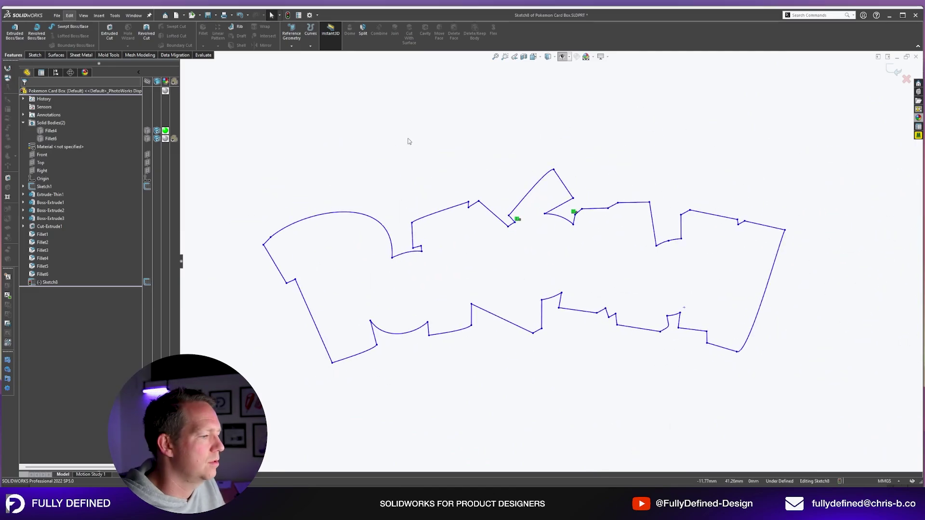
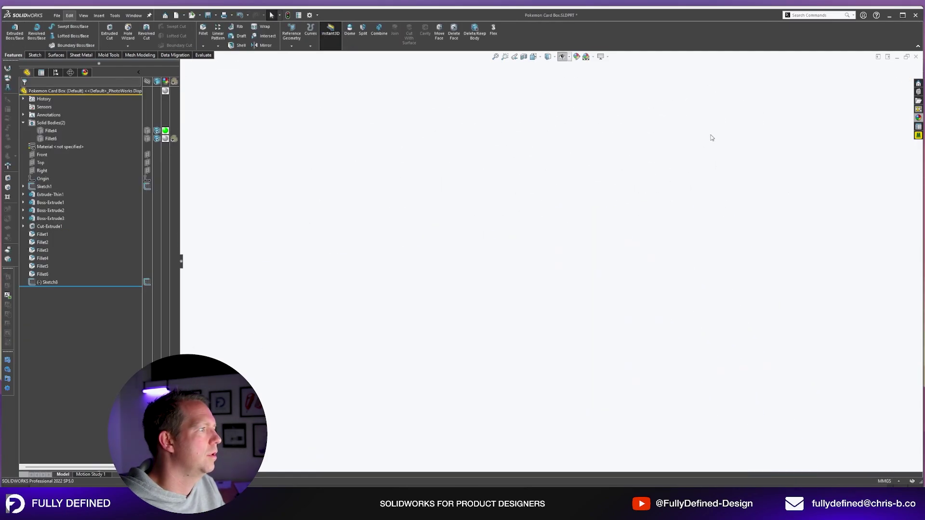
key("space")
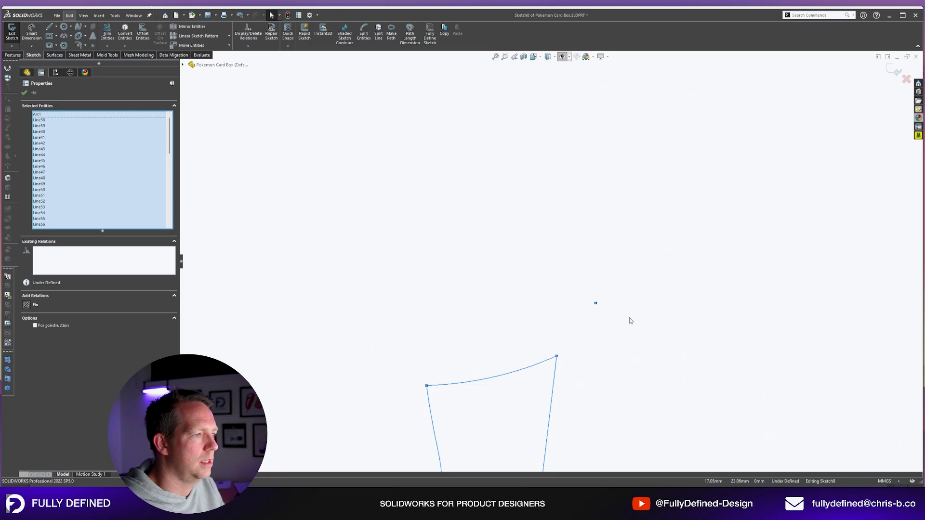
key("f")
left_click(12, 55)
left_click(15, 46)
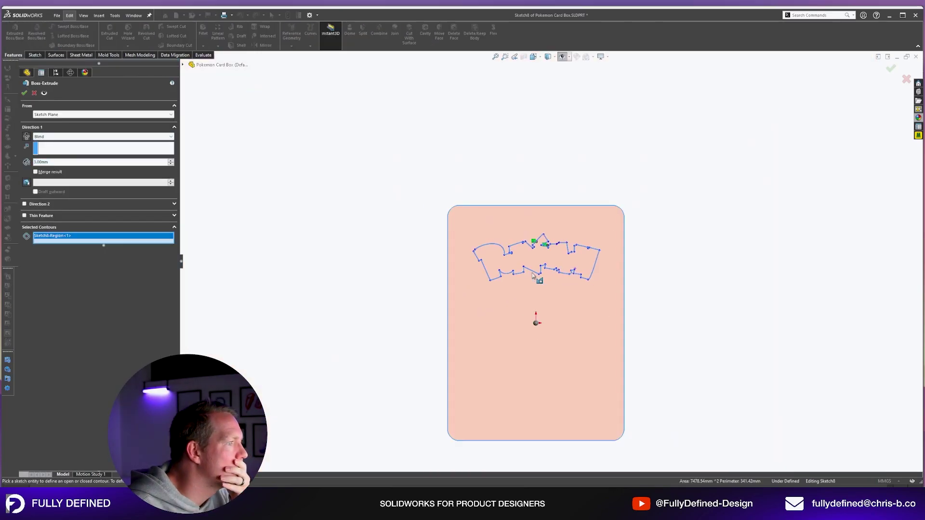
key("Escape")
- Draw a dividing line across the logo from the lower tip of the K's upper arm to the corner on the lower edge
scroll(559, 225, "down", 10)
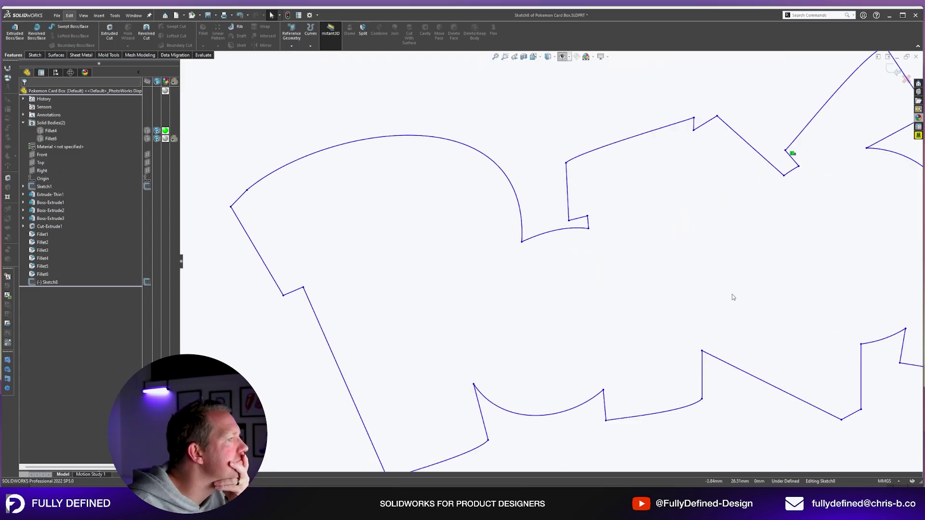
scroll(555, 207, "up", 6)
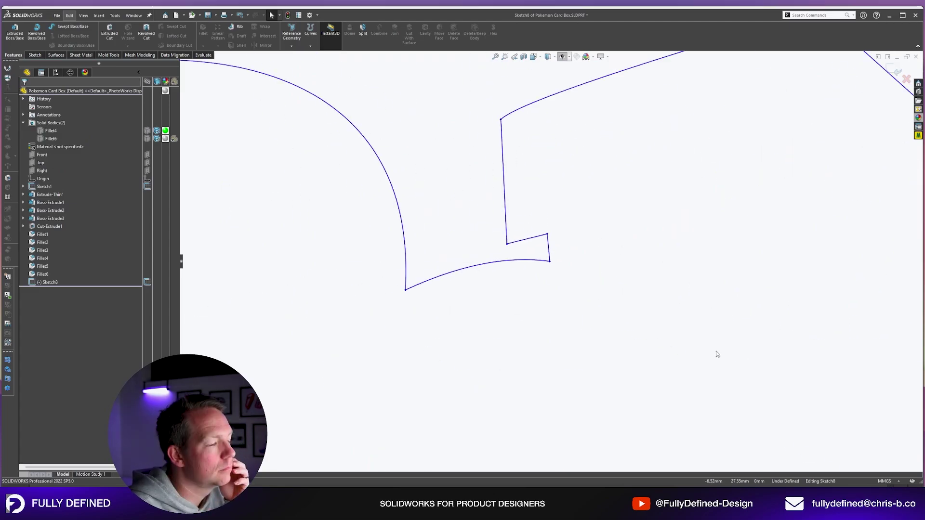
scroll(601, 268, "down", 4)
scroll(724, 196, "up", 3)
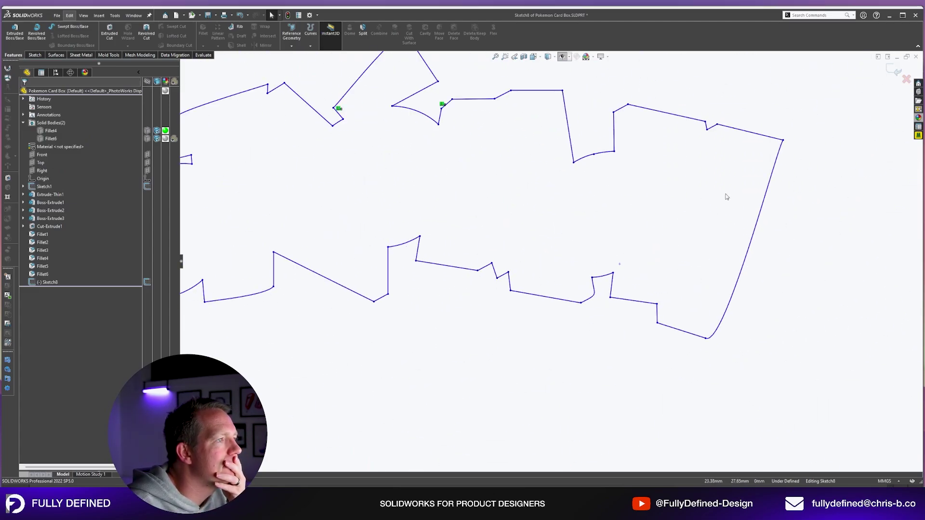
scroll(496, 256, "down", 6)
scroll(580, 318, "up", 3)
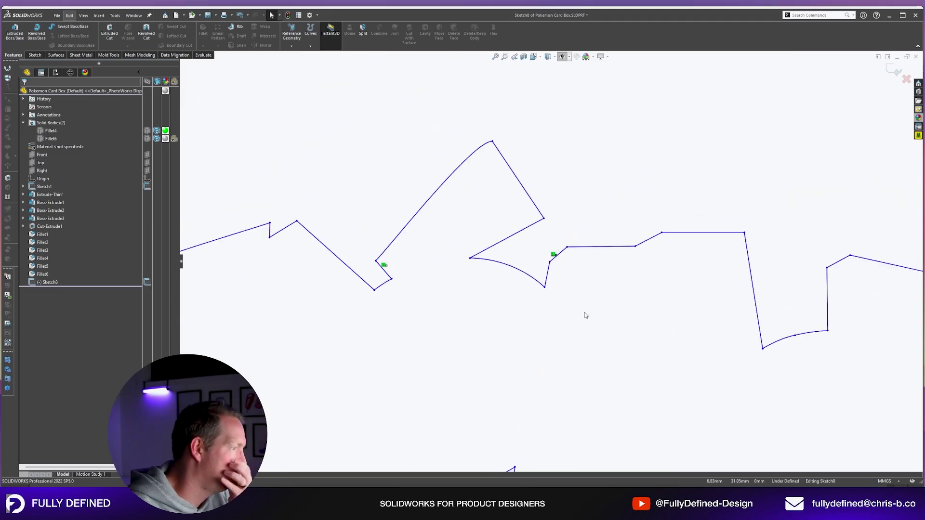
scroll(586, 315, "up", 3)
key("l")
left_click(568, 230)
left_click(522, 328)
key("Escape")
- Test a blind boss extrude with merging off, using only the logo region on the P side of the dividing line
left_click(14, 32)
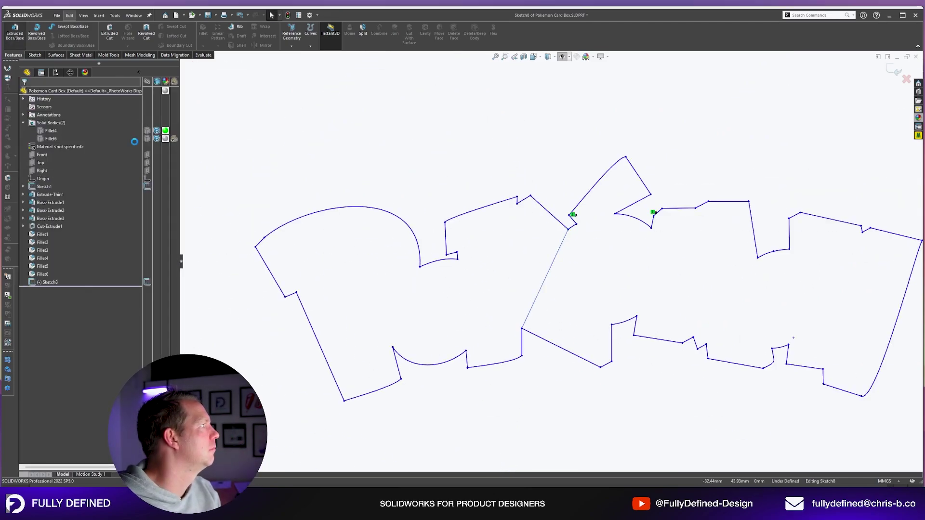
left_click(363, 300)
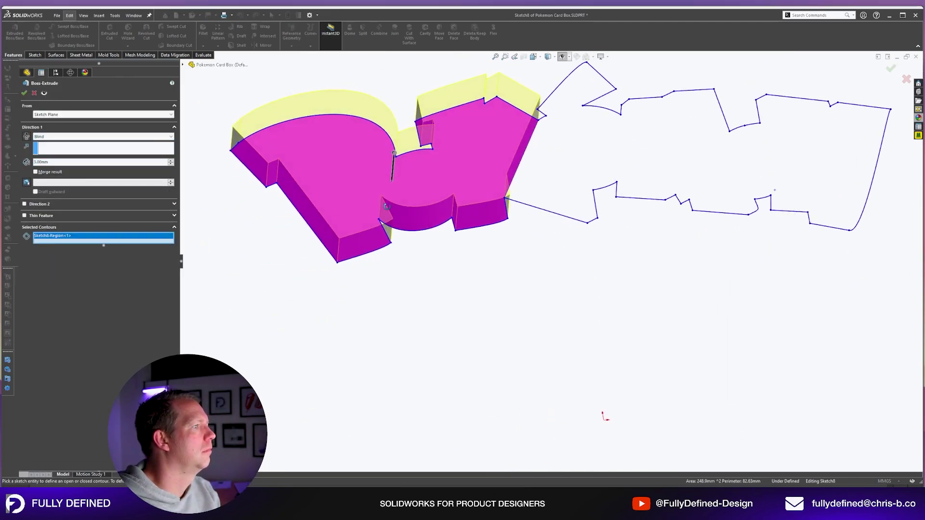
middle_click_drag(387, 206, 399, 216)
scroll(399, 215, "up", 2)
scroll(572, 144, "up", 3)
scroll(570, 168, "down", 4)
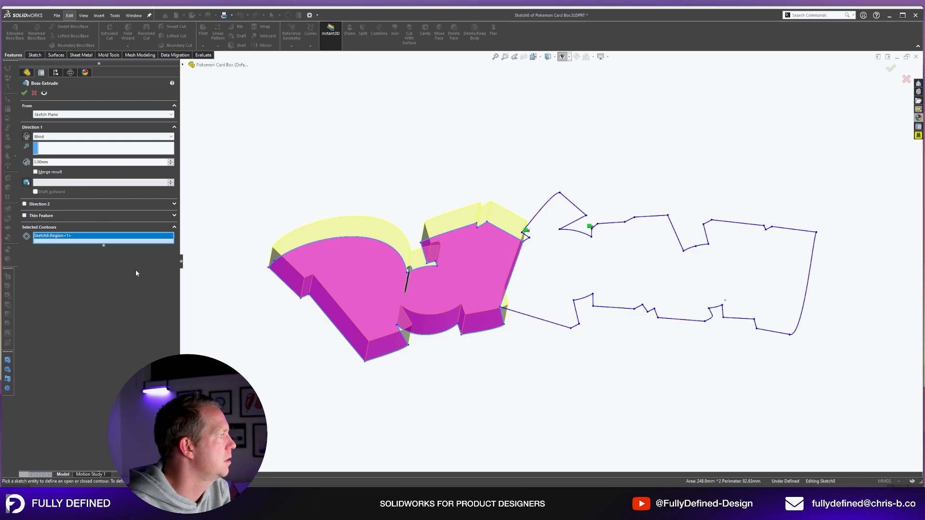
middle_click_drag(526, 300, 435, 335)
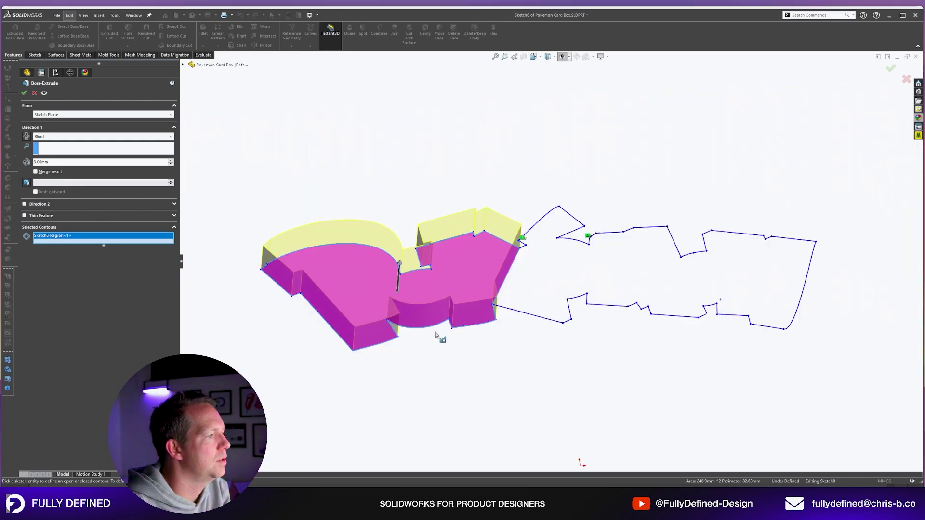
- Try switching the extrude's contour to the region on the other side of the dividing line, and discard the extrude
left_click(561, 264)
left_click(446, 288)
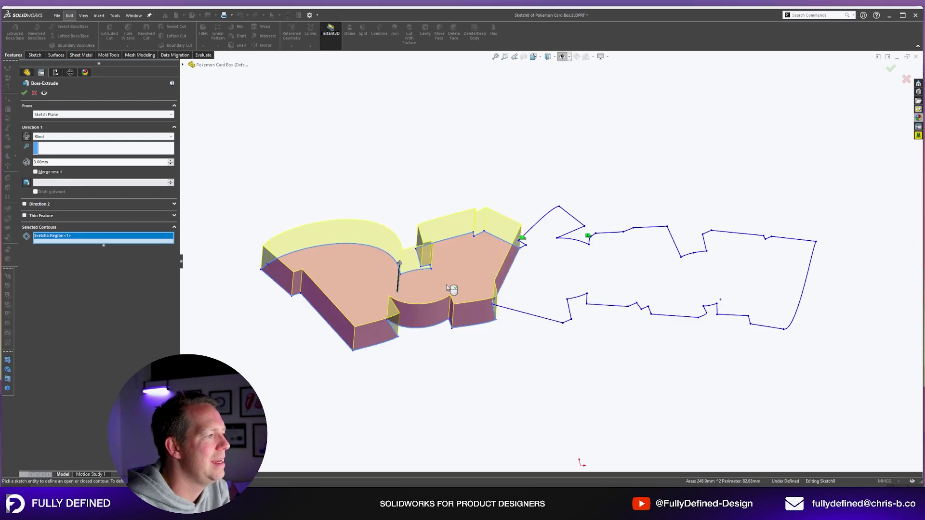
left_click(446, 287)
left_click(579, 275)
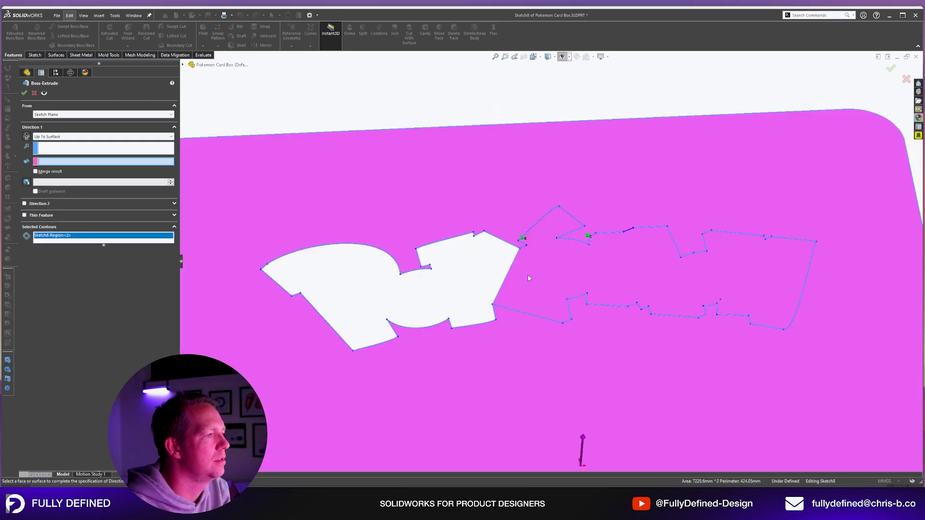
left_click_drag(599, 285, 701, 278)
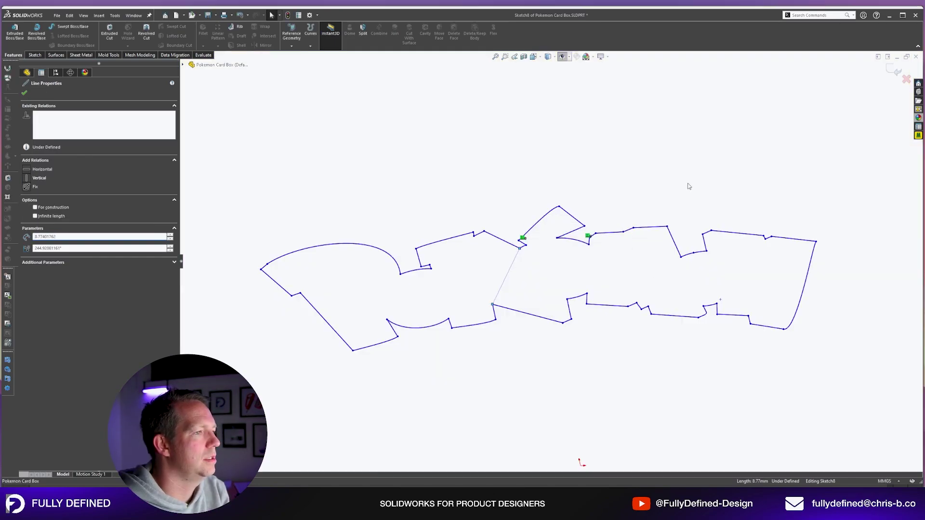
- Draw a second dividing line from the notch corner on the lower edge to the lower corner beside the M's far side
left_click(689, 186)
key("l")
left_click(703, 308)
left_click(681, 258)
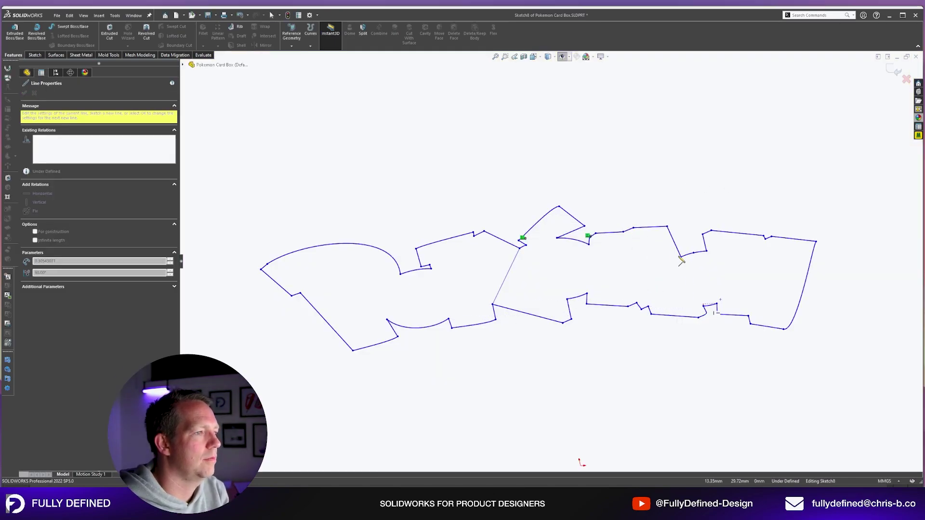
key("Escape")
- Boss-extrude the two outer logo regions beyond the dividing lines as a blind feature with merging off
left_click(67, 137)
left_click(50, 143)
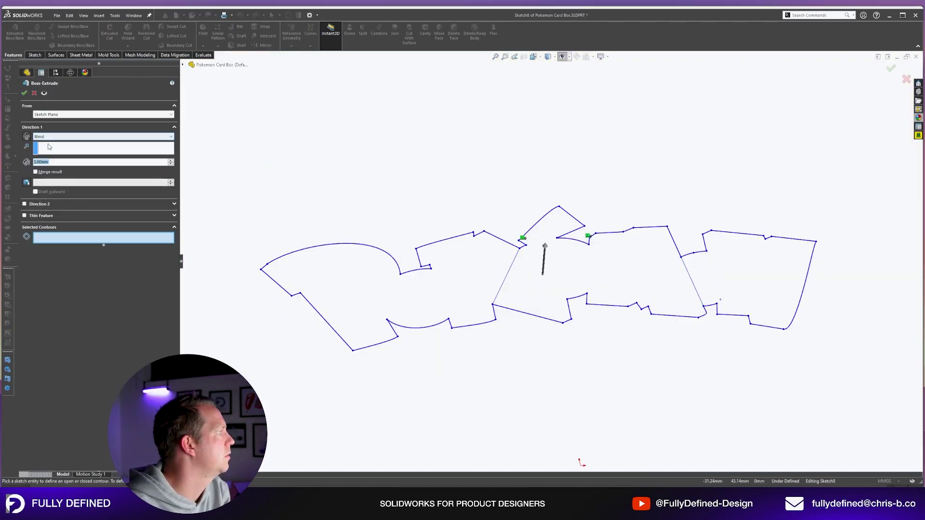
left_click(372, 305)
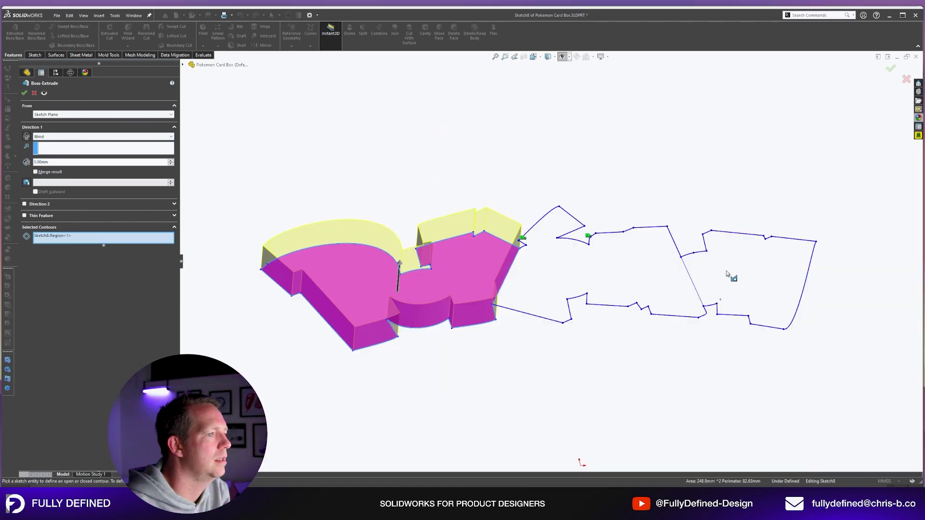
left_click(728, 272)
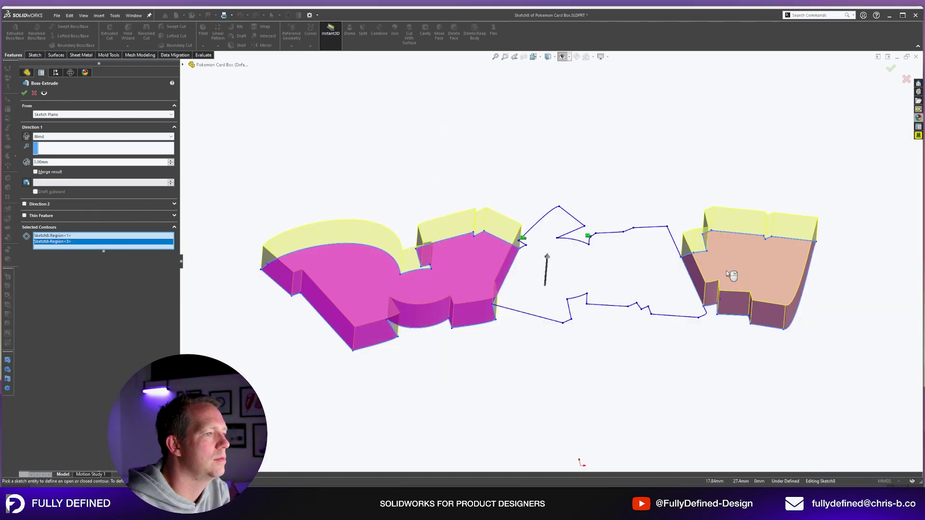
scroll(654, 281, "up", 2)
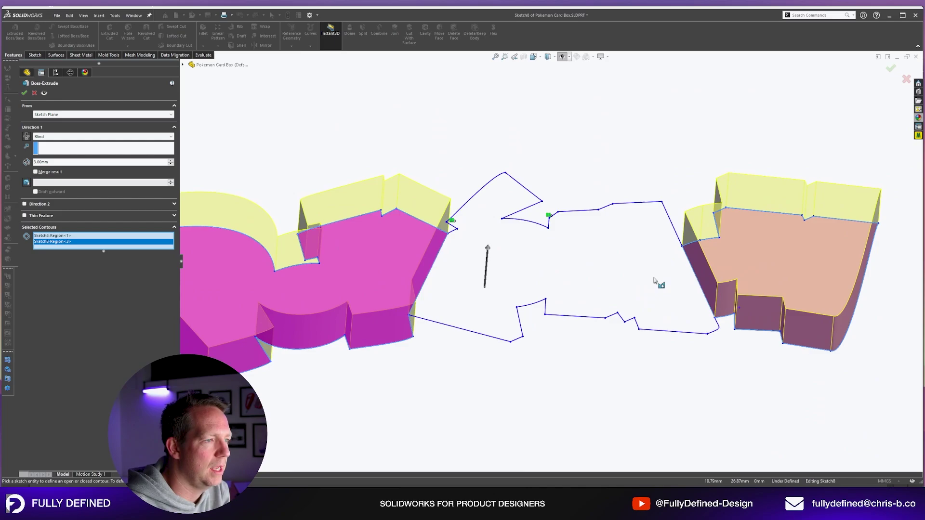
scroll(624, 257, "up", 1)
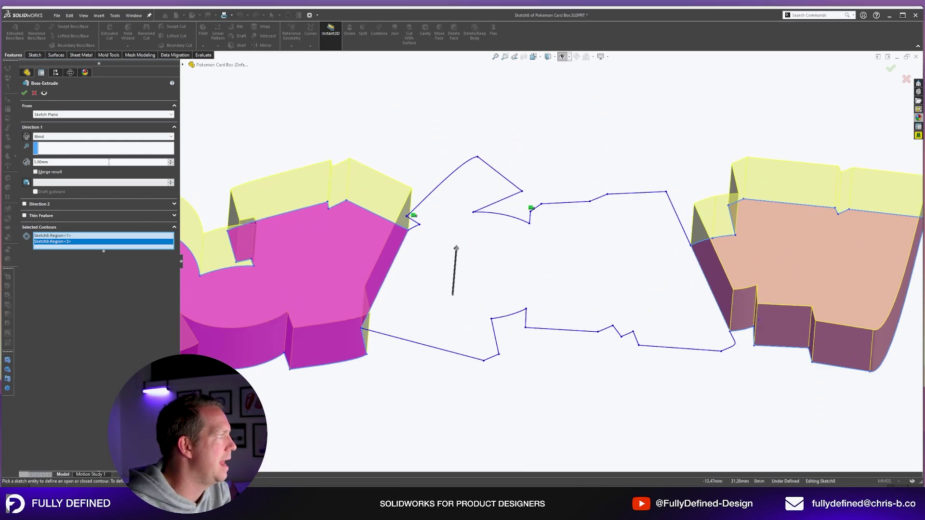
left_click(24, 93)
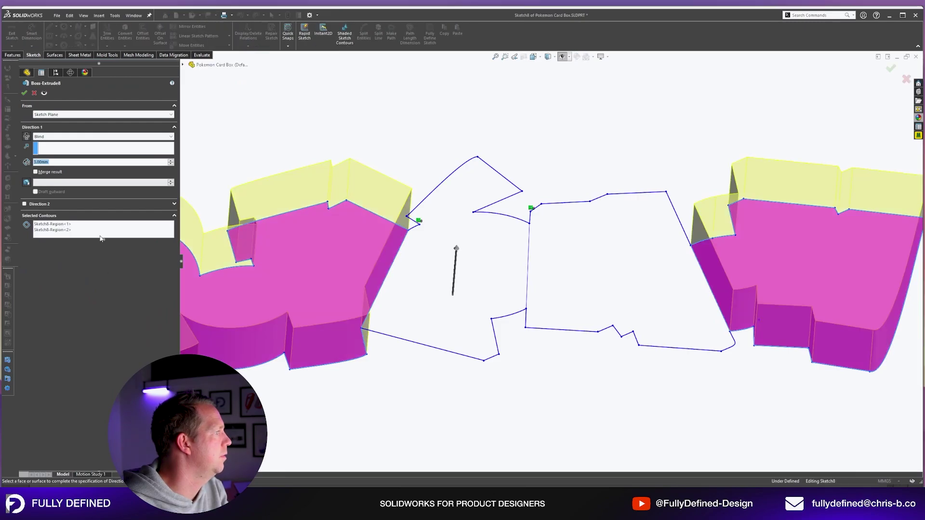
- Divide the middle region beside the M, add its peaked part to the boss extrude, and try adding the M part
left_click(420, 322)
left_click(627, 280)
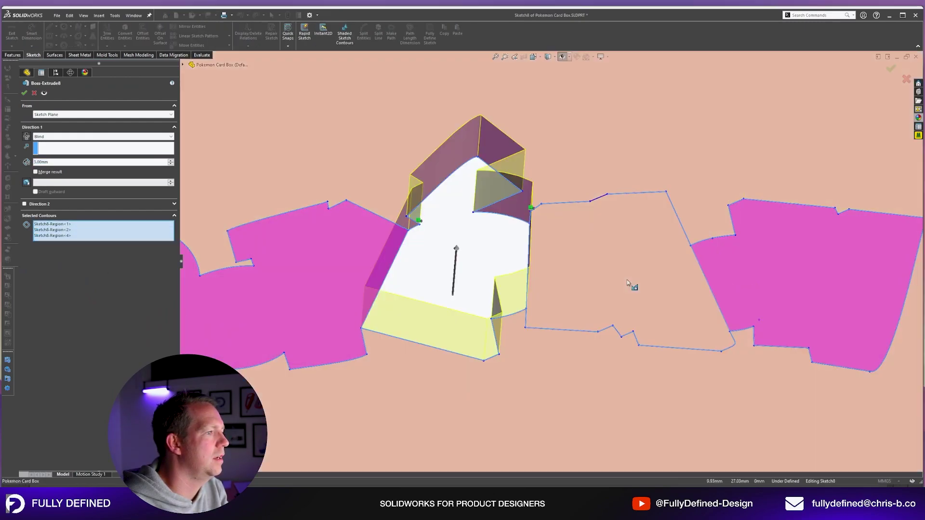
left_click(628, 280)
left_click(631, 286)
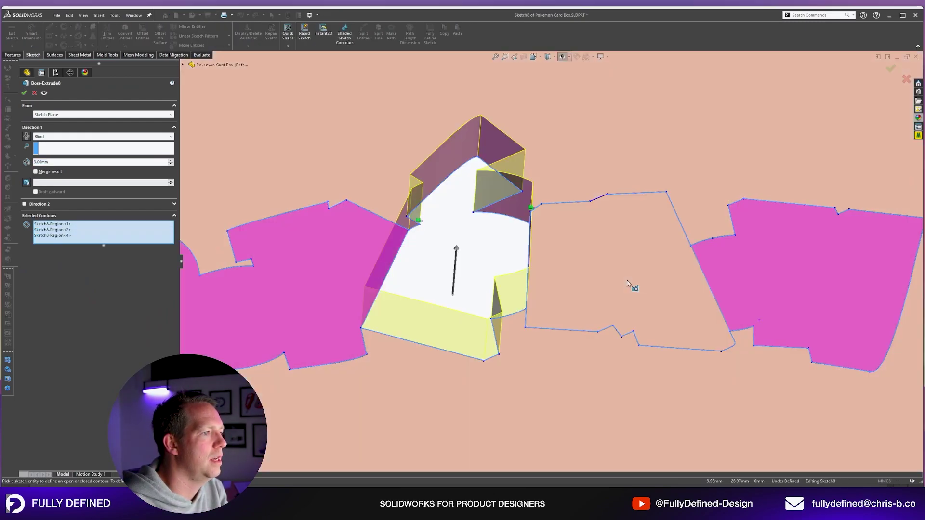
left_click(22, 92)
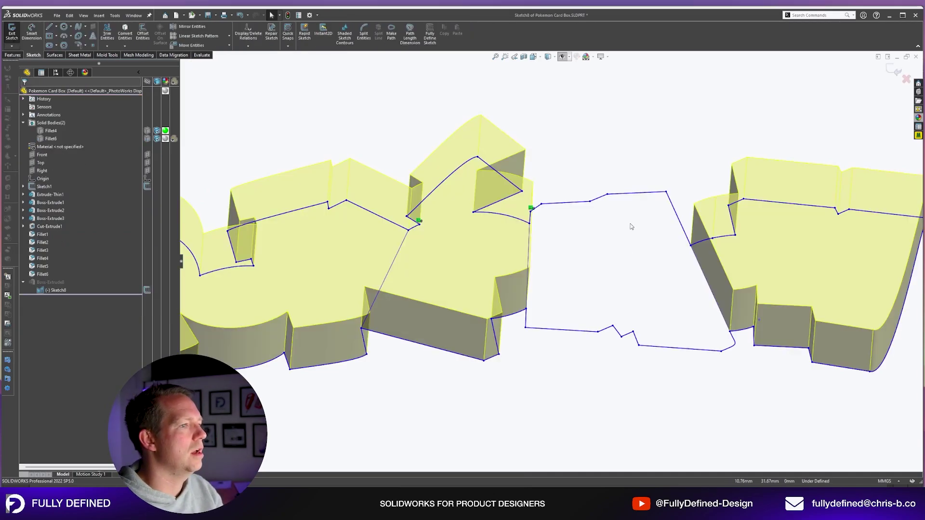
- View the sketch straight on and inspect the M region's edges and corners for a gap
key("space")
left_click(756, 272)
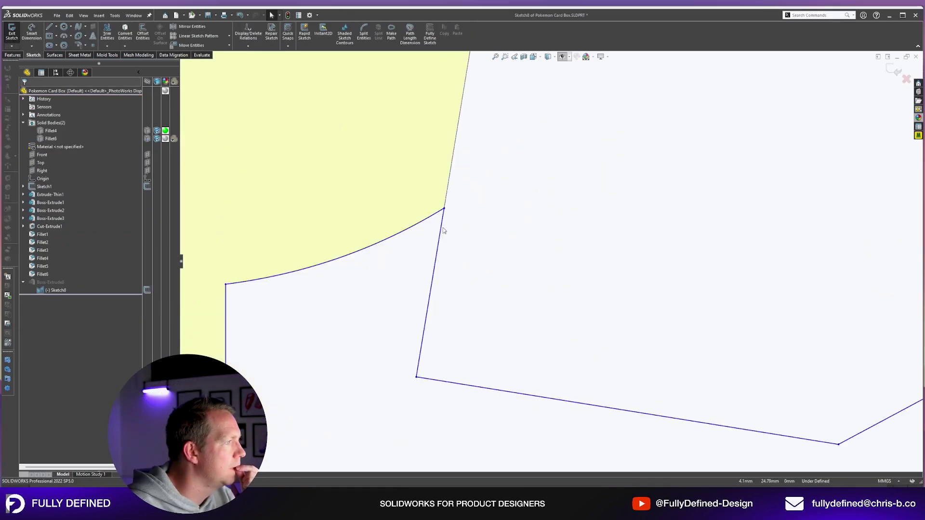
left_click(442, 229)
scroll(650, 320, "up", 5)
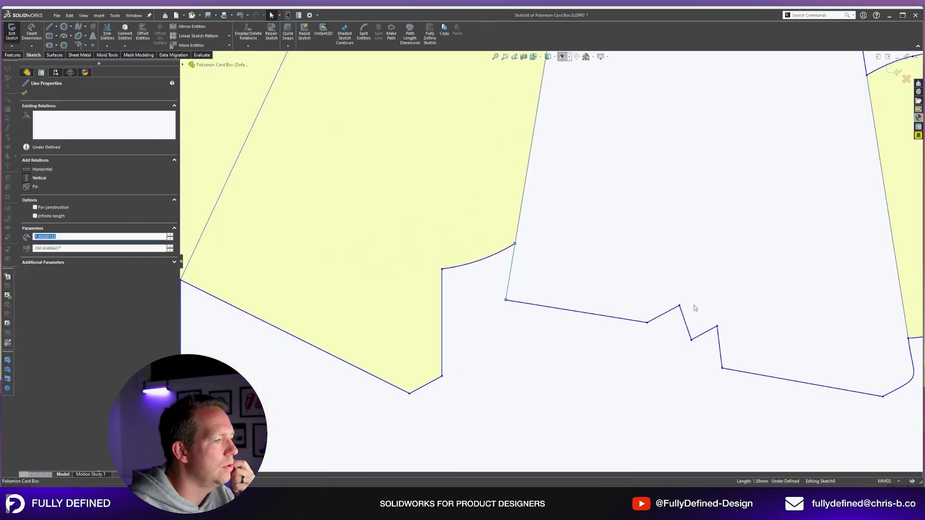
scroll(767, 320, "up", 3)
scroll(766, 287, "down", 2)
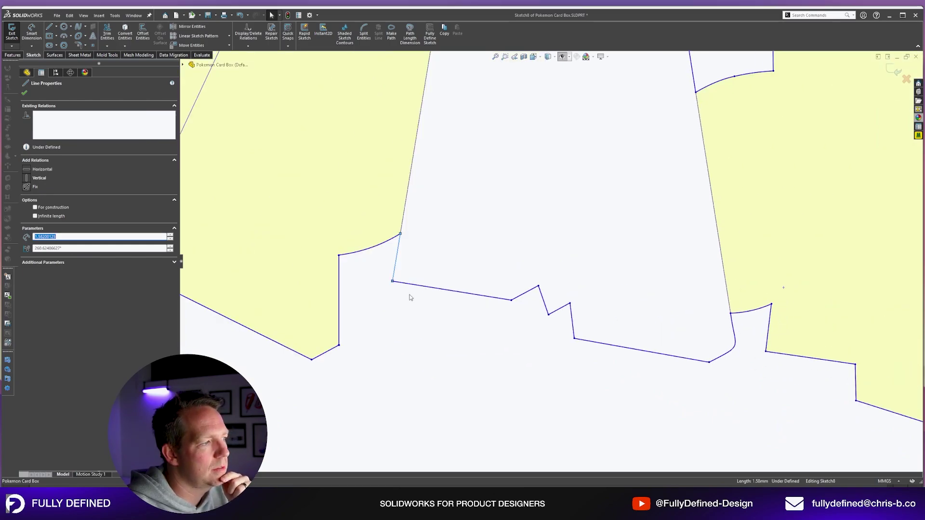
scroll(594, 212, "up", 6)
scroll(586, 181, "down", 4)
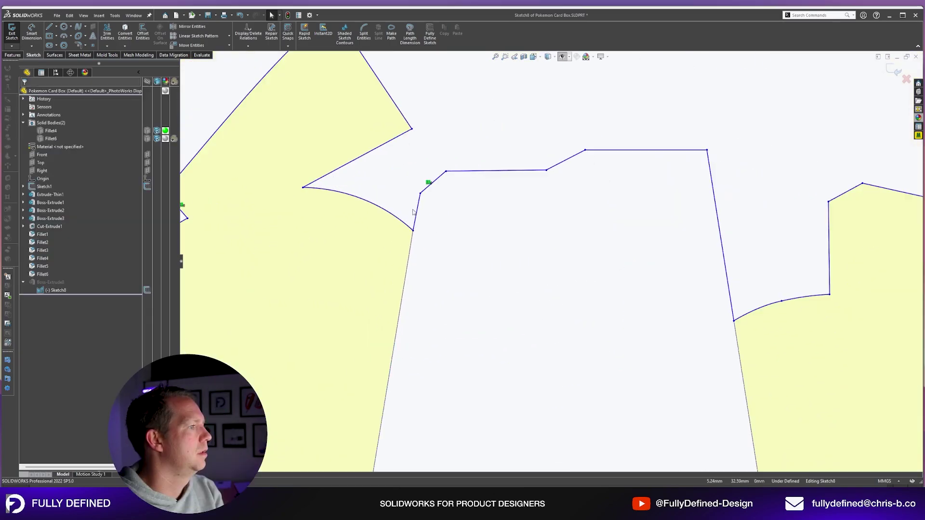
- Delete the short steep edge at the M's upper left corner and redraw it as a line between the open endpoints
left_click(417, 206)
key("Delete")
scroll(419, 205, "down", 3)
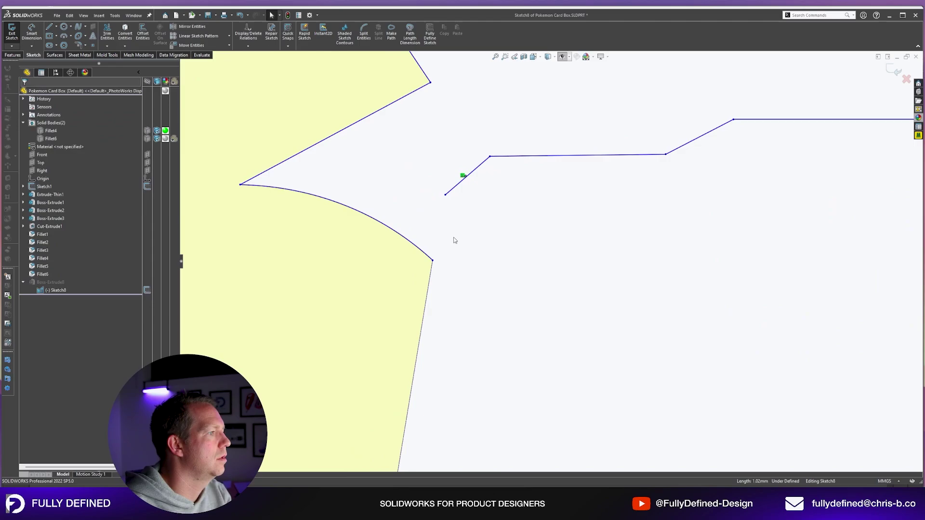
key("l")
left_click(433, 260)
left_click(445, 195)
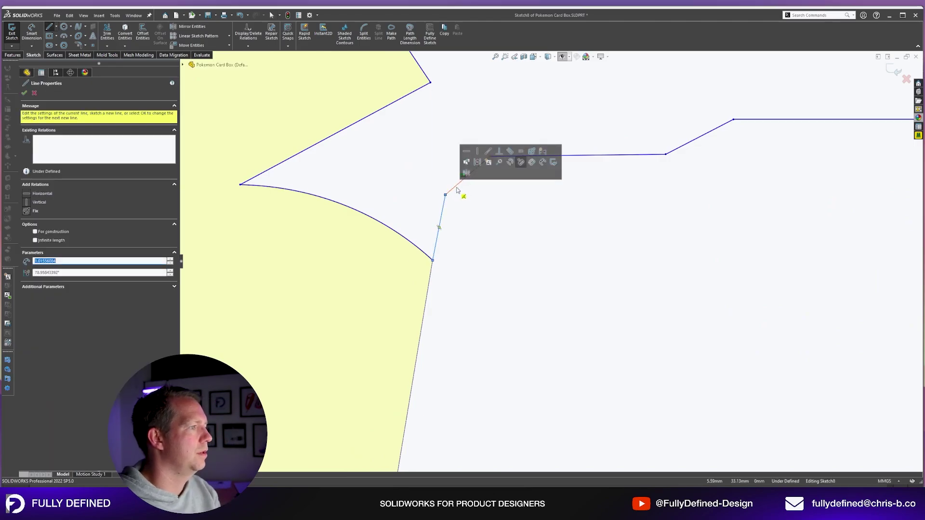
key("Escape")
- Replace the adjoining short slanted edge at the M's upper left corner with a new line joining the same endpoints
left_click(458, 186)
key("Delete")
key("l")
left_click(445, 195)
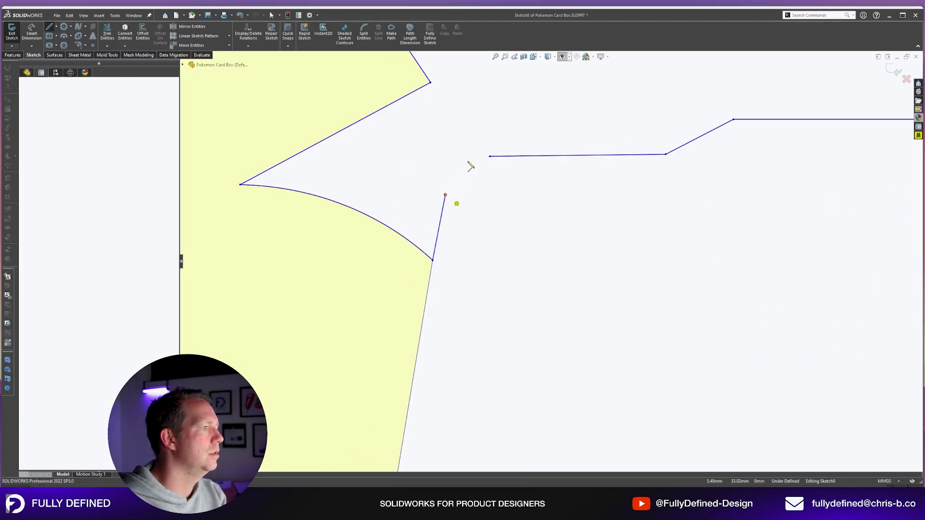
left_click(490, 156)
key("Escape")
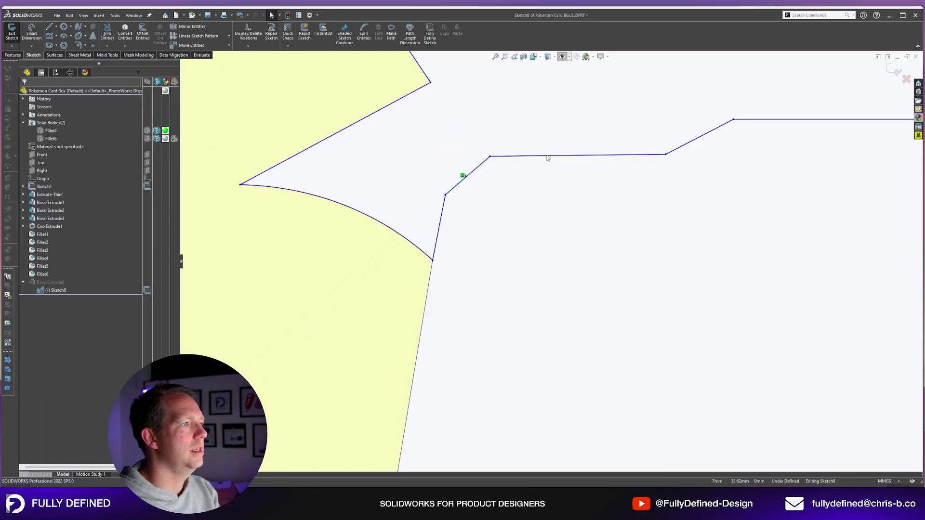
- Replace the slanted edge midway along the M's top with a new line between the two horizontal edges' endpoints
left_click(548, 157)
key("Delete")
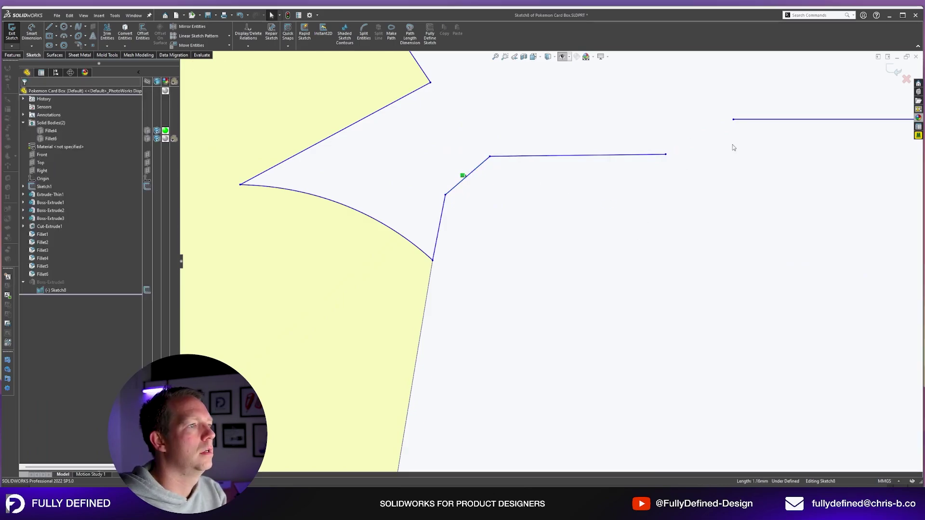
scroll(732, 142, "down", 4)
key("l")
left_click(540, 200)
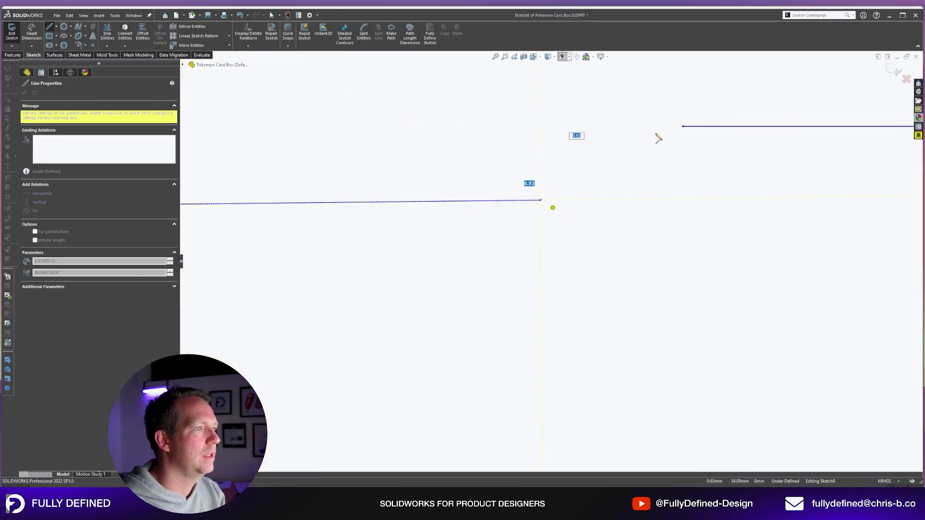
left_click(683, 126)
key("Escape")
- Delete the steep edge on the M's right side and restore it
scroll(634, 313, "up", 5)
left_click(633, 311)
key("Delete")
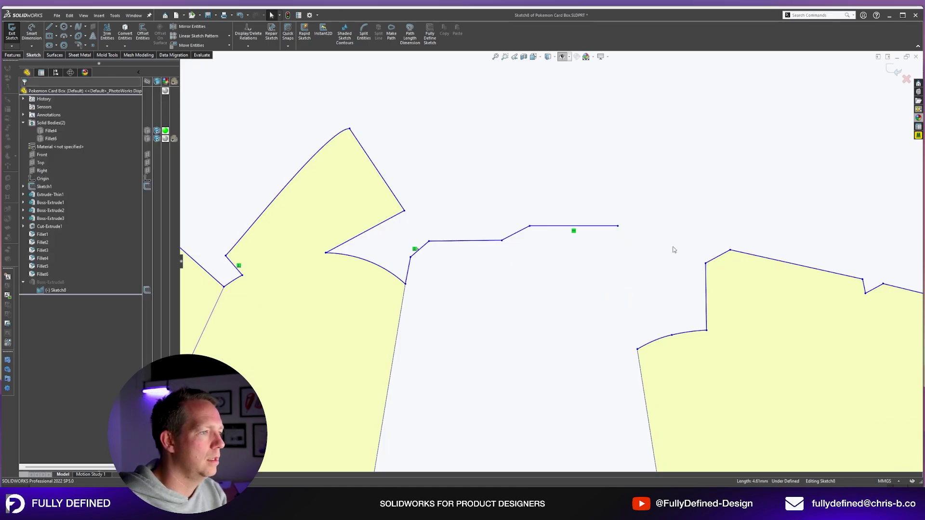
key("ctrl+z")
- Test the boss extrude with the repaired M region added as its fourth contour, and discard the change
scroll(626, 289, "up", 7)
scroll(539, 375, "down", 4)
left_click(896, 73)
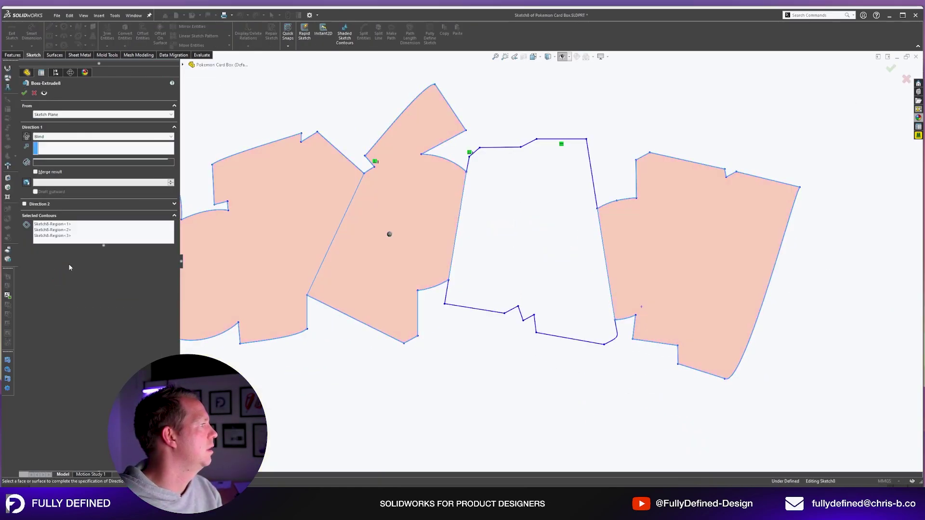
left_click(515, 195)
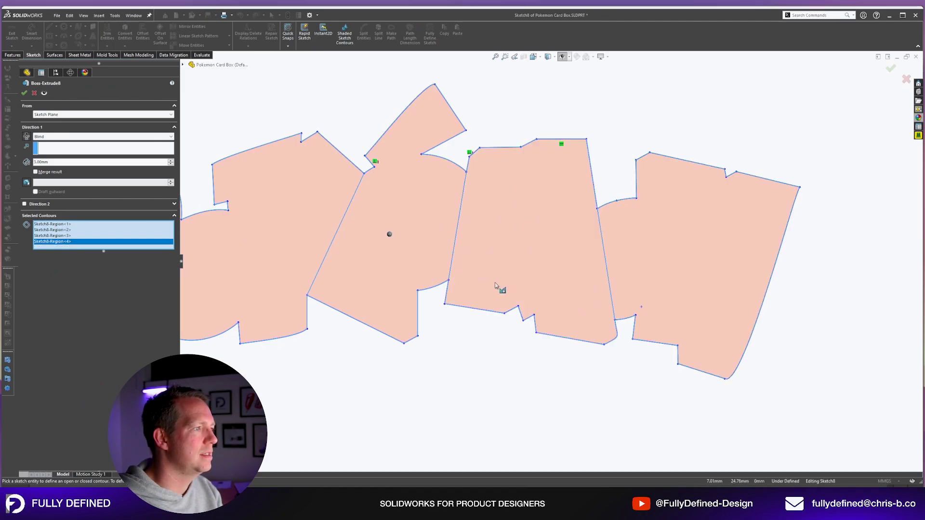
middle_click_drag(496, 284, 522, 127)
scroll(527, 117, "up", 7)
scroll(445, 191, "down", 2)
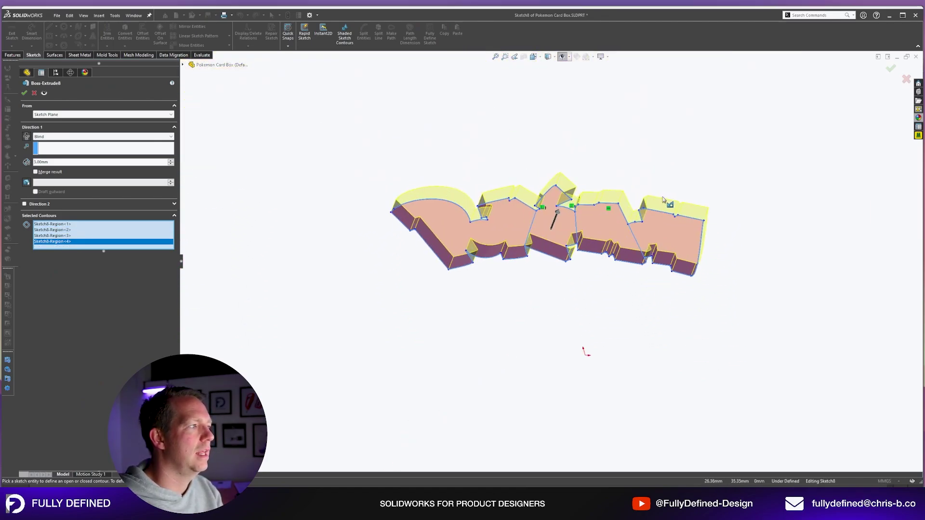
left_click(34, 92)
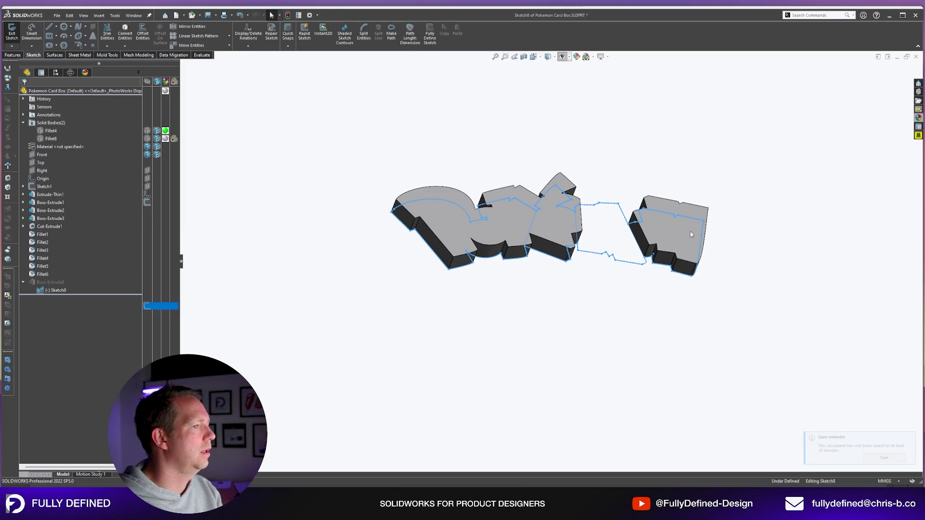
- Delete the dividing lines between the logo regions
left_click(577, 227)
key("Delete")
left_click(531, 226)
key("Delete")
- Remove the test boss extrude and bring the card box bodies back into view around the logo sketch
key("ctrl+b")
scroll(552, 263, "up", 5)
middle_click_drag(552, 262, 591, 285)
key("ctrl+z")
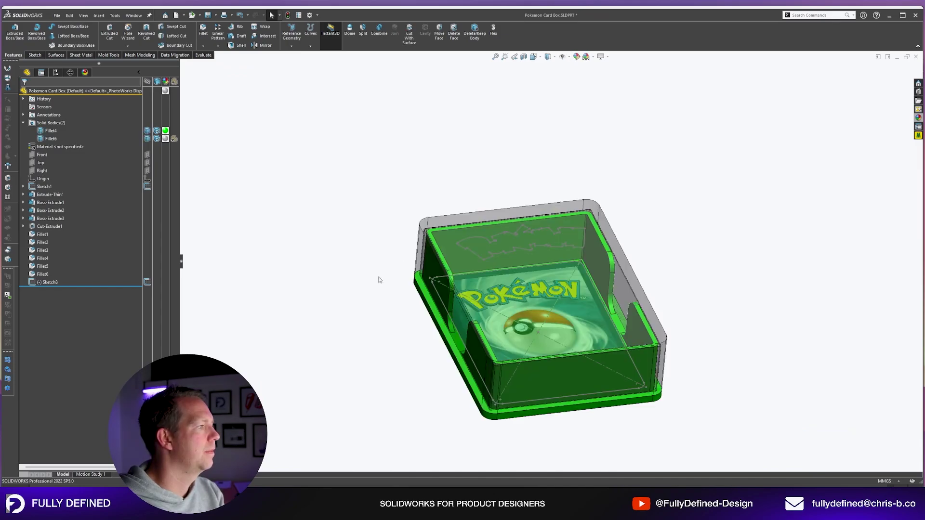
- Cut the complete logo outline into the transparent outer body of the card box with an Extruded Cut
scroll(325, 284, "down", 1)
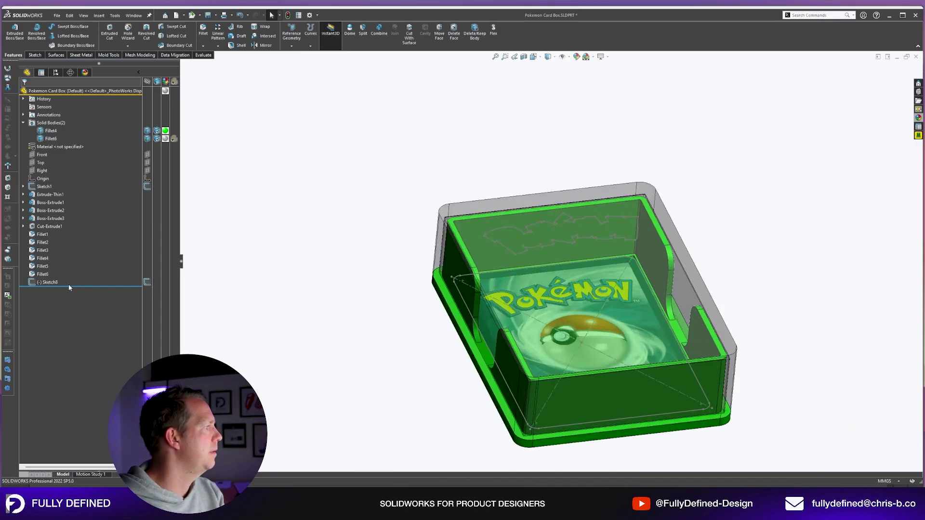
left_click(110, 31)
key("Return")
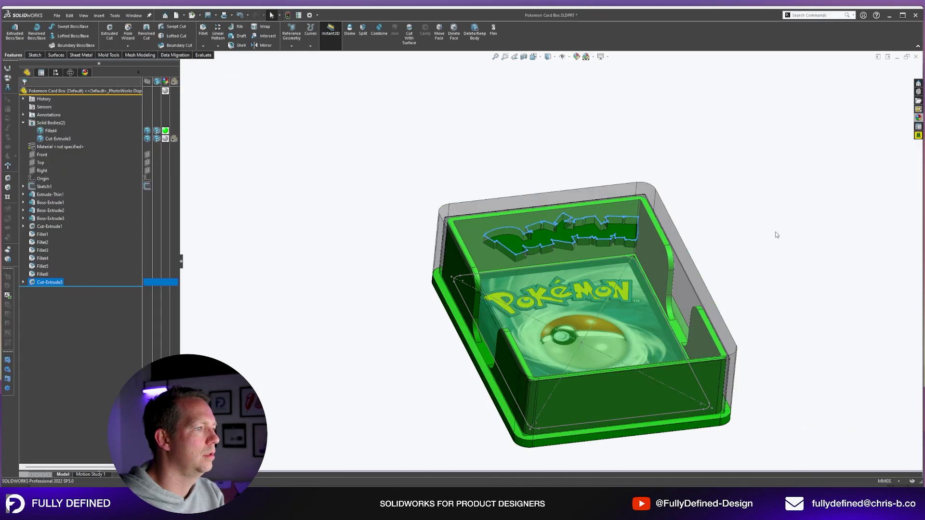
- Start a new sketch on the top face of the transparent outer body, above the card artwork
middle_click_drag(775, 233, 687, 191)
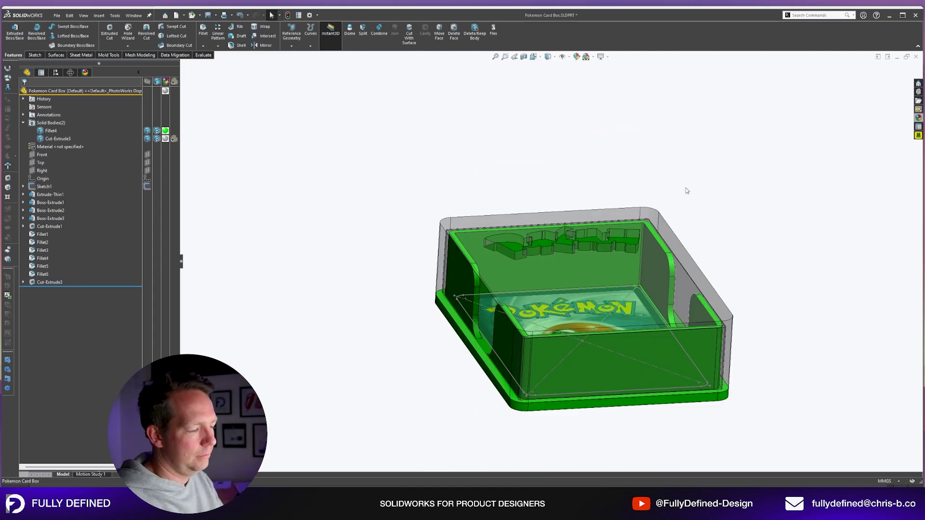
middle_click_drag(686, 188, 573, 399)
scroll(574, 399, "up", 3)
scroll(600, 396, "down", 4)
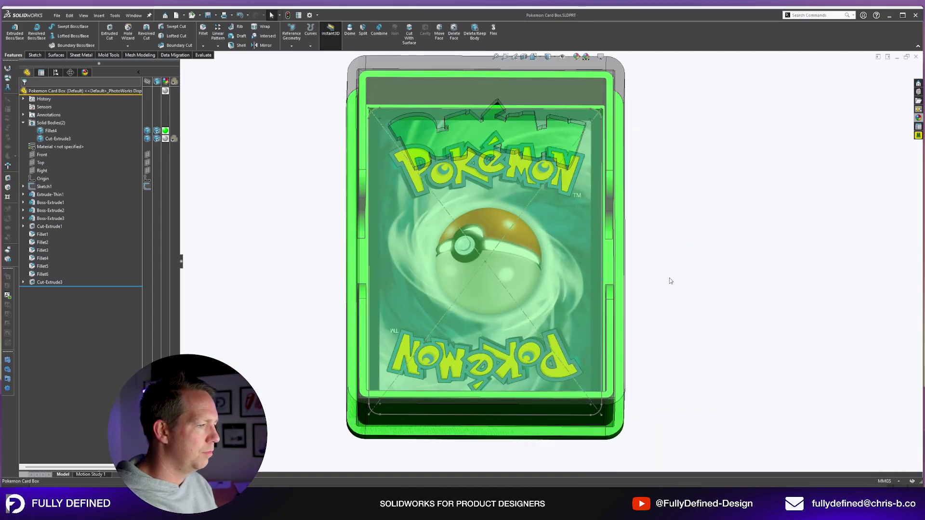
scroll(672, 280, "up", 3)
left_click(542, 248)
left_click(570, 221)
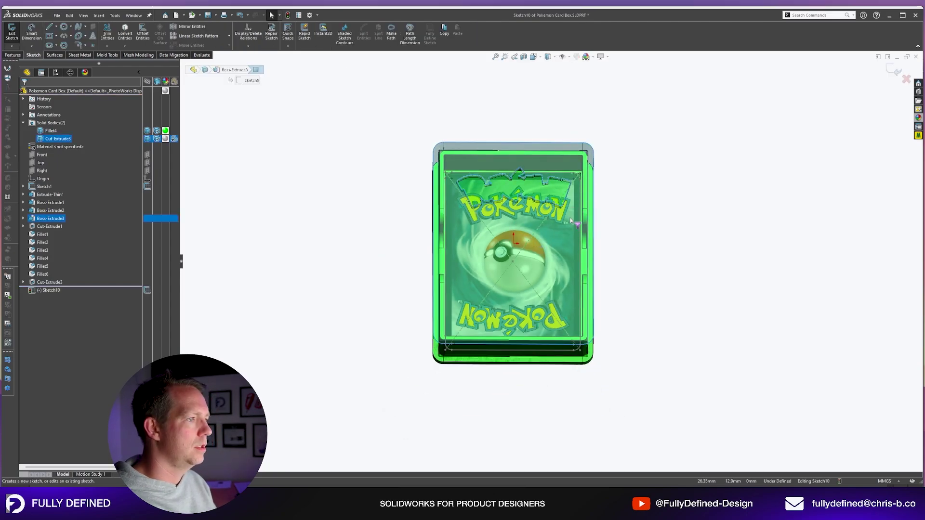
- Sketch a circle matching the lower curve of the Pokéball artwork and nudge its centre to fit the ball's outline
scroll(552, 260, "up", 2)
key("space")
left_click(573, 270)
scroll(369, 413, "down", 10)
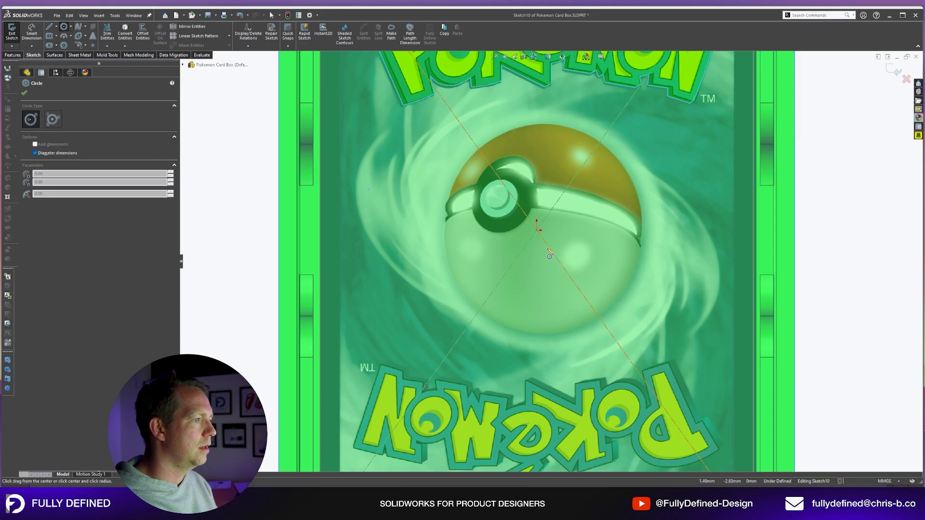
left_click(542, 246)
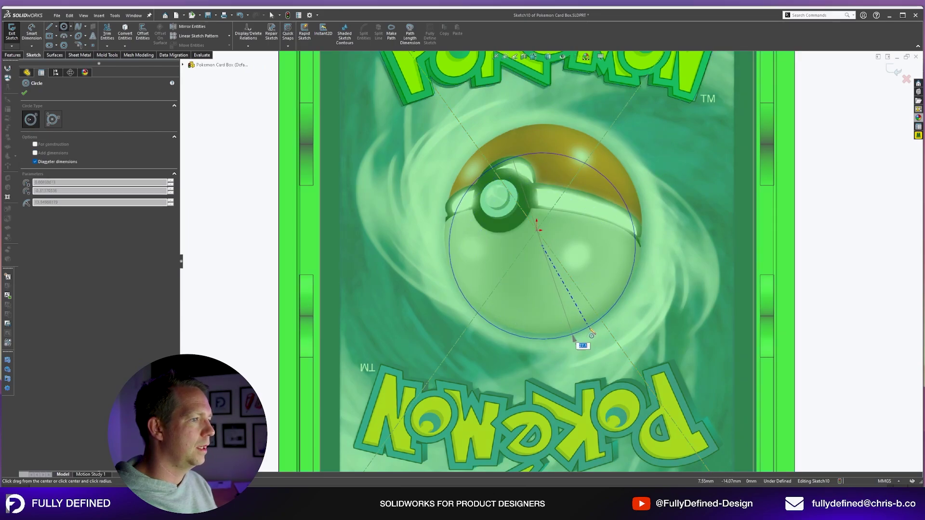
left_click(591, 331)
key("Escape")
left_click_drag(542, 247, 544, 240)
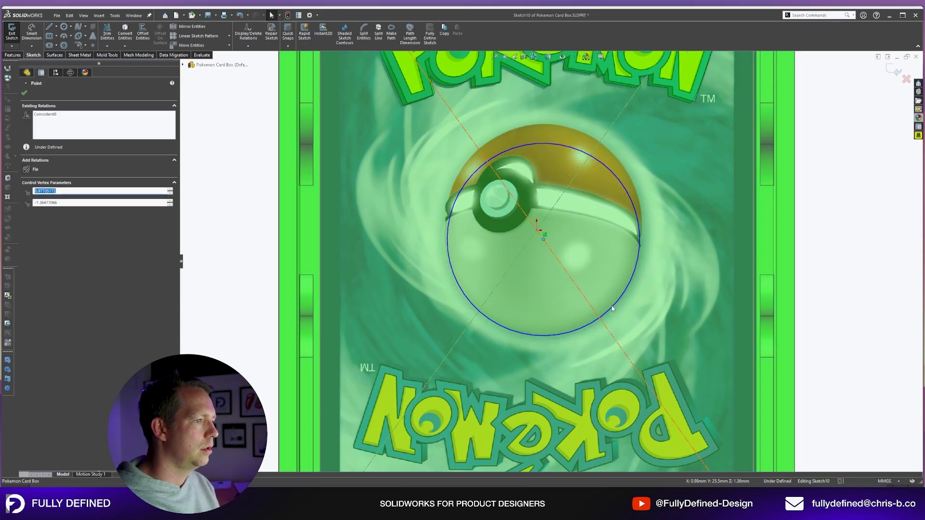
- Sketch a second circle about 28 mm in diameter matching the ball's upper curve and align its centre with the artwork
left_click(551, 212)
key("c")
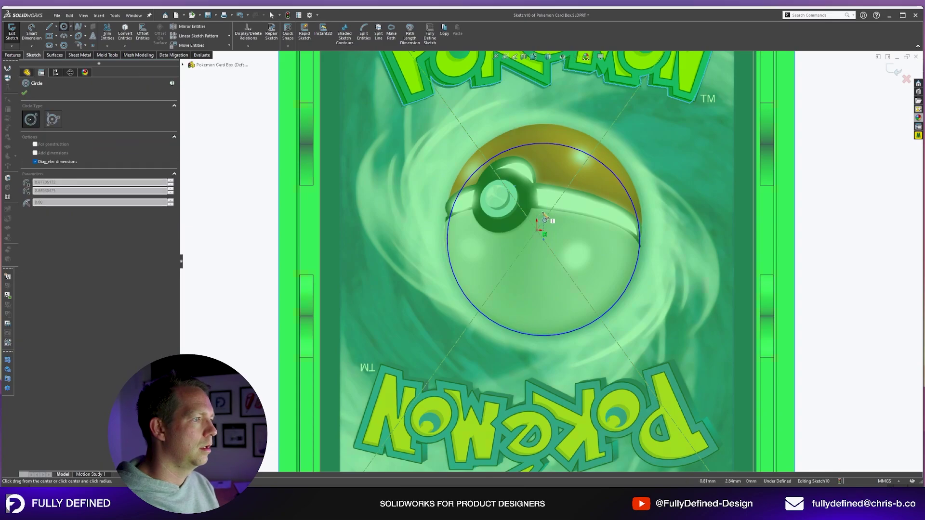
left_click(544, 212)
left_click(596, 134)
key("Escape")
left_click_drag(543, 212, 545, 218)
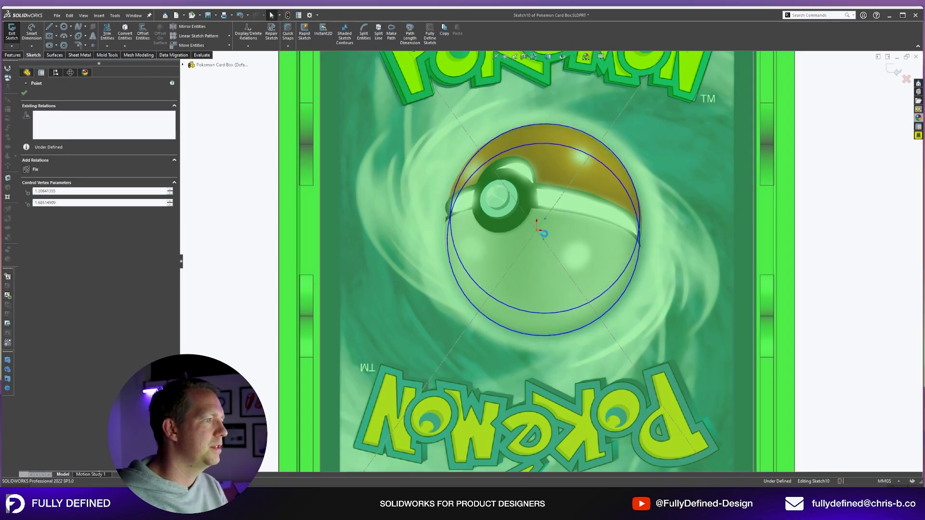
left_click(637, 192)
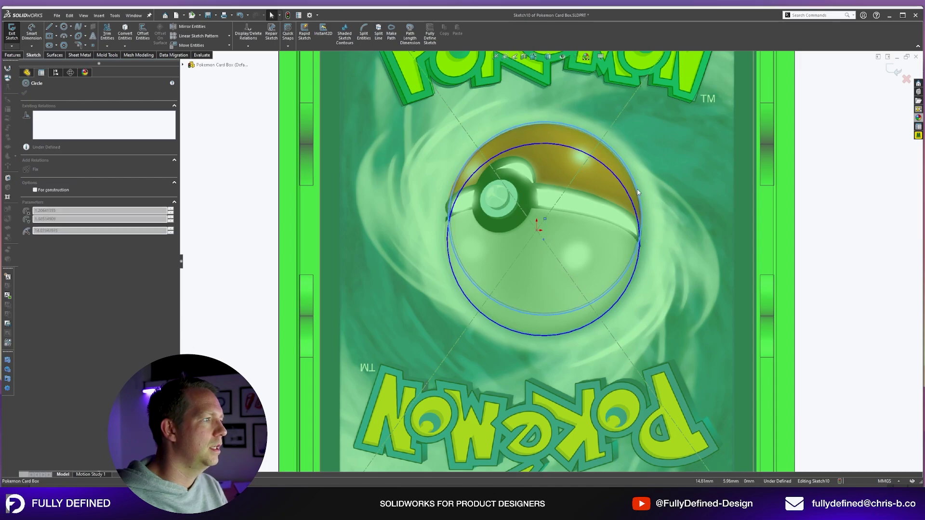
scroll(543, 250, "down", 3)
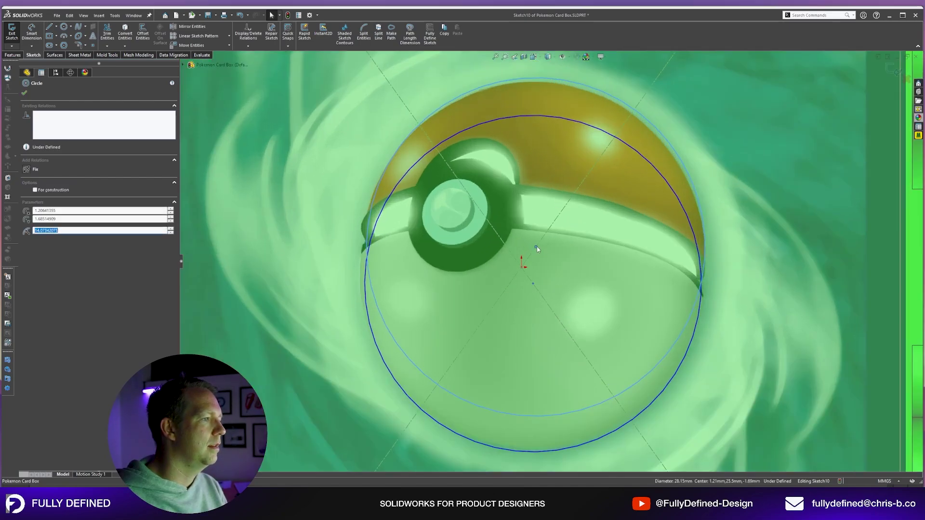
left_click_drag(536, 247, 533, 251)
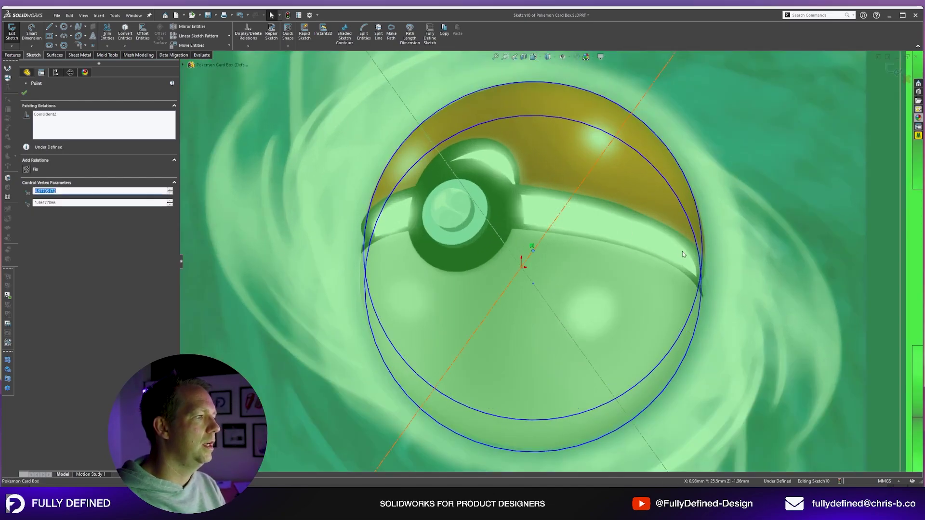
key("Escape")
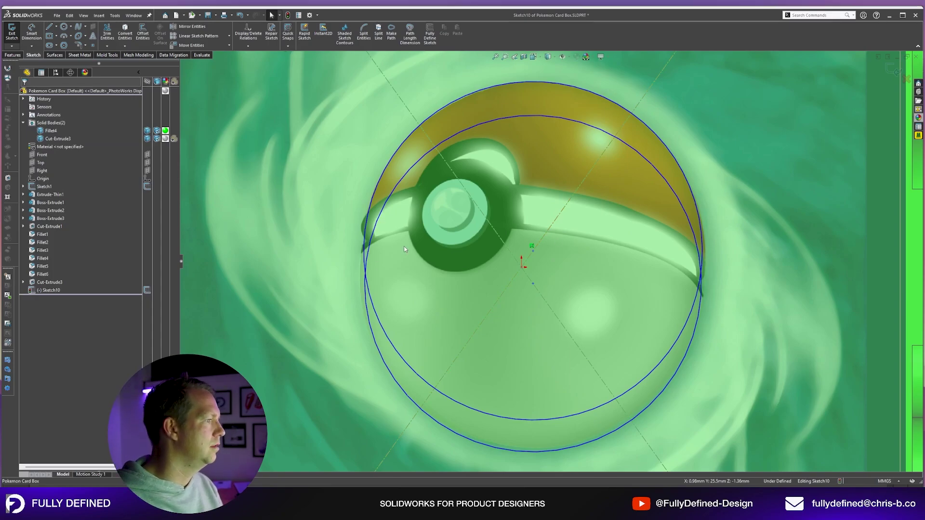
- Turn off sketch snapping and fine-tune the large circles so they follow the Pokéball's outline
left_click(532, 279)
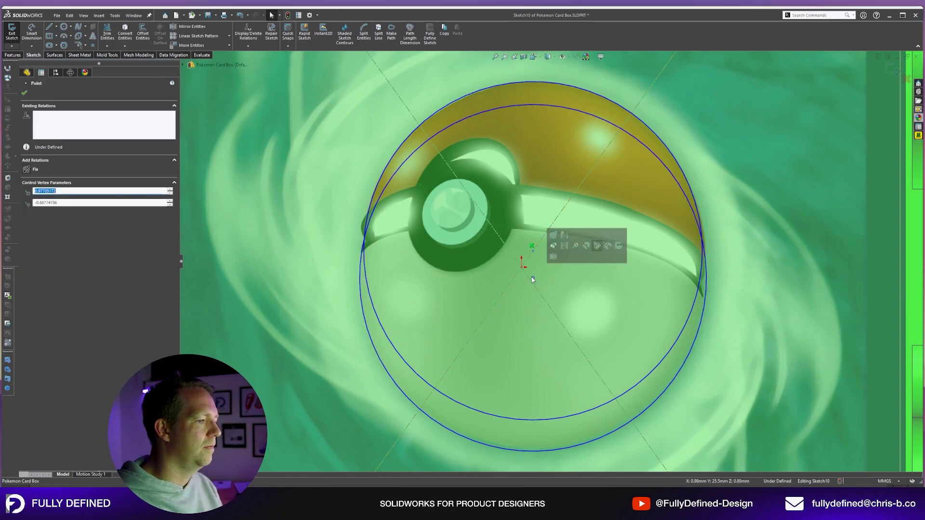
left_click(115, 15)
mouse_move(162, 228)
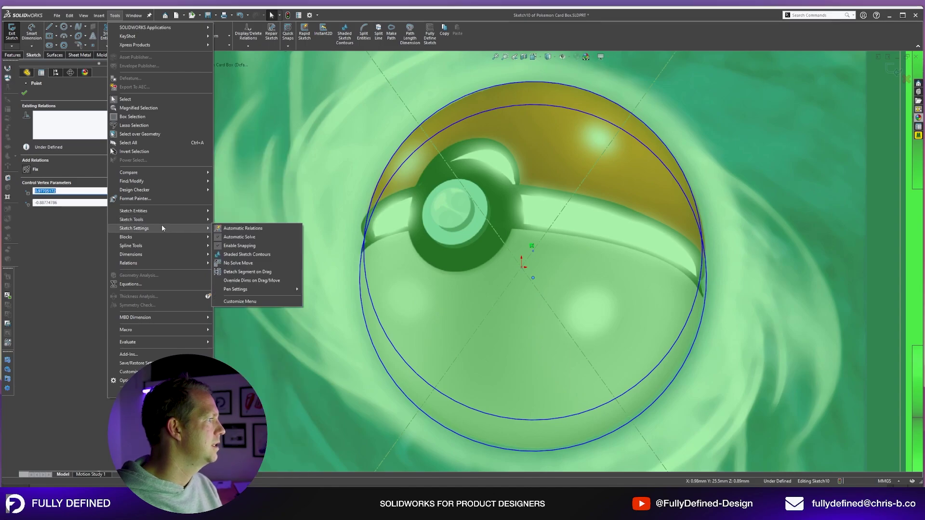
left_click(239, 246)
left_click_drag(533, 278, 535, 252)
left_click(615, 324)
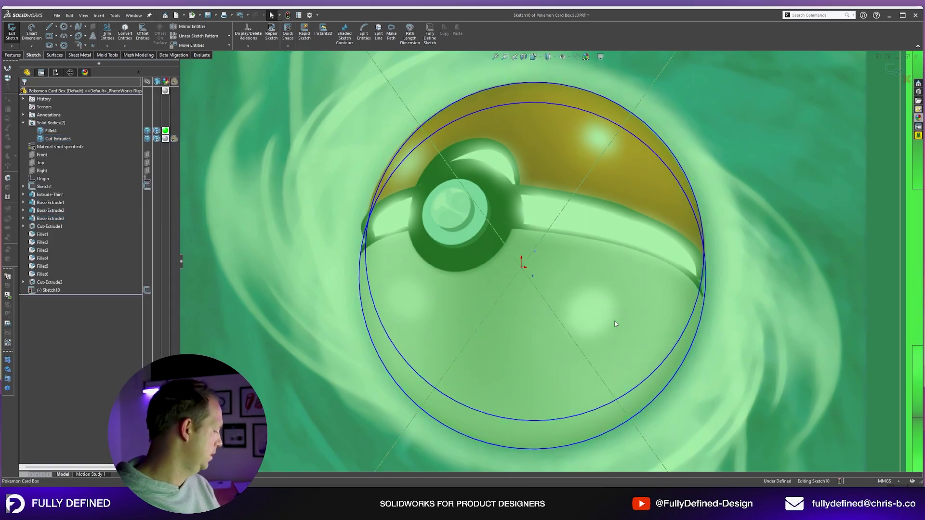
- Sketch a small circle and fit it over the Pokéball's light centre button
right_click_drag(514, 259, 441, 195)
left_click(431, 187)
left_click(444, 208)
key("Escape")
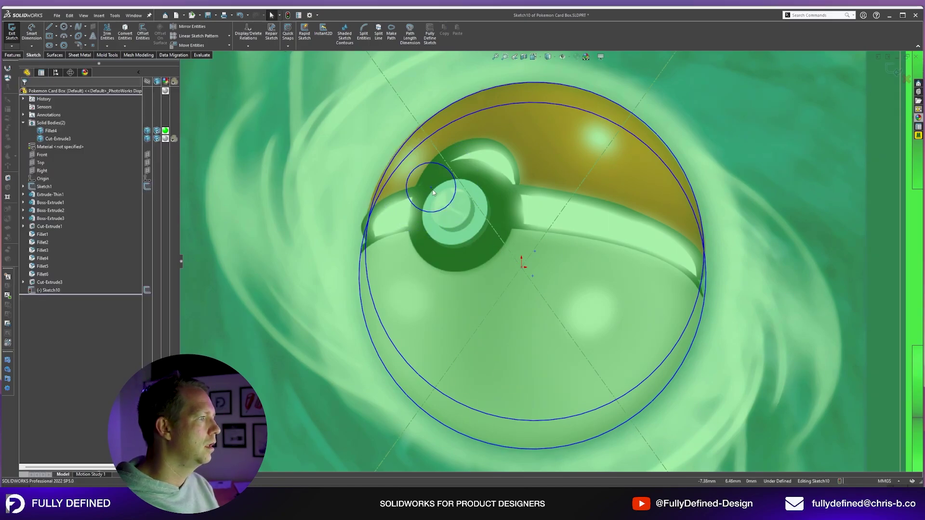
left_click_drag(431, 187, 455, 213)
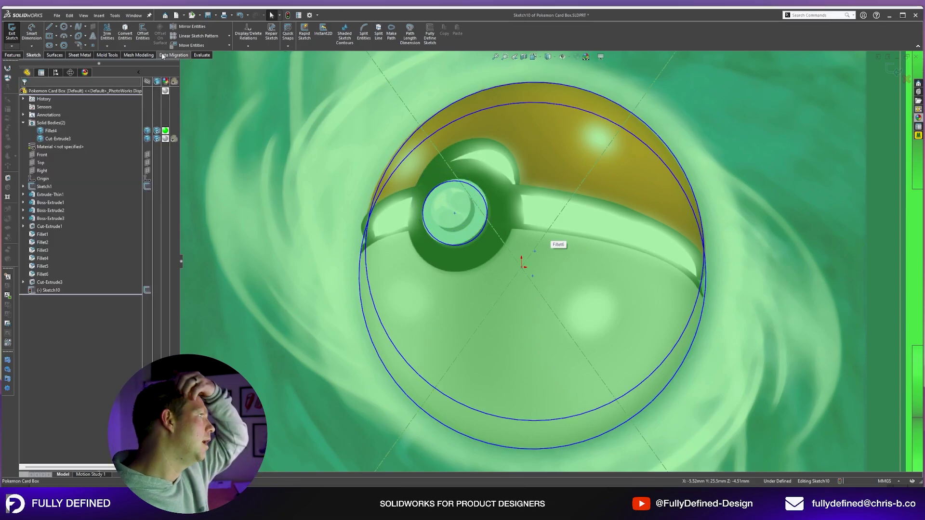
- Draw a three-point arc along the lower edge of the white band, from the button circle to the ball's right side
left_click(63, 38)
key("Escape")
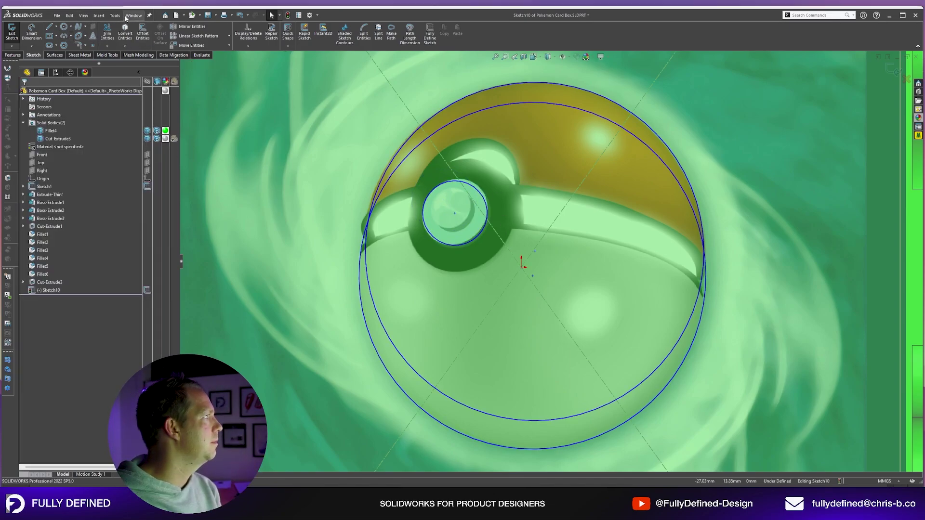
left_click(116, 15)
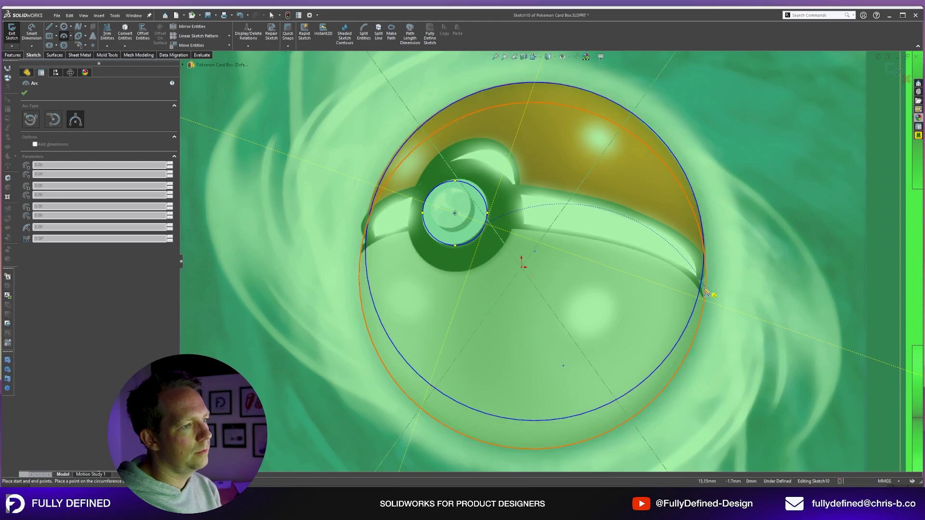
left_click(705, 293)
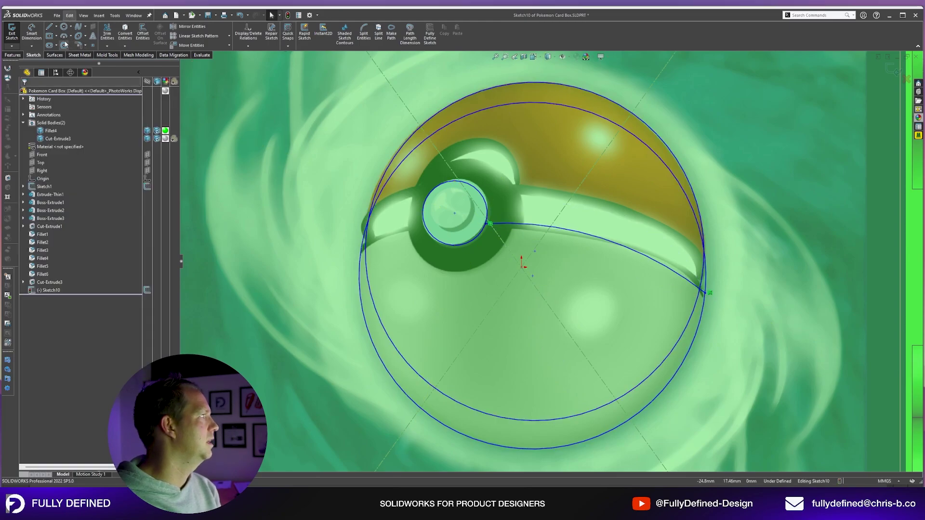
key("Return")
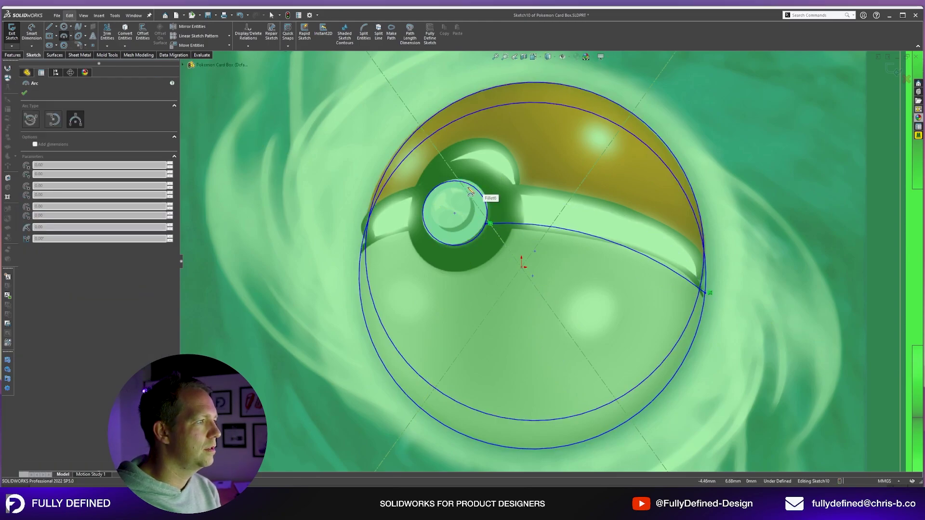
- Trim the overlapping segments of the two large circles to leave a single ball outline
scroll(370, 211, "down", 6)
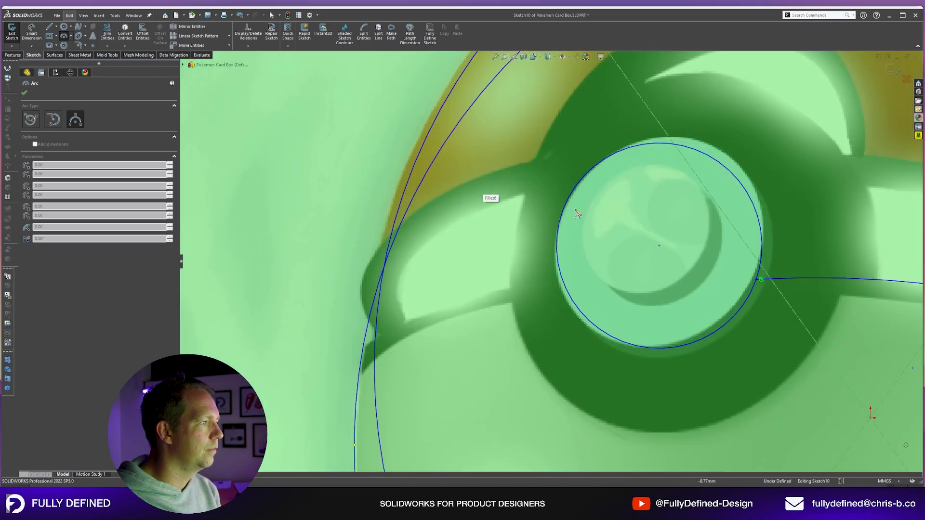
key("Escape")
scroll(552, 261, "up", 6)
scroll(683, 161, "down", 1)
key("t")
left_click_drag(677, 167, 679, 133)
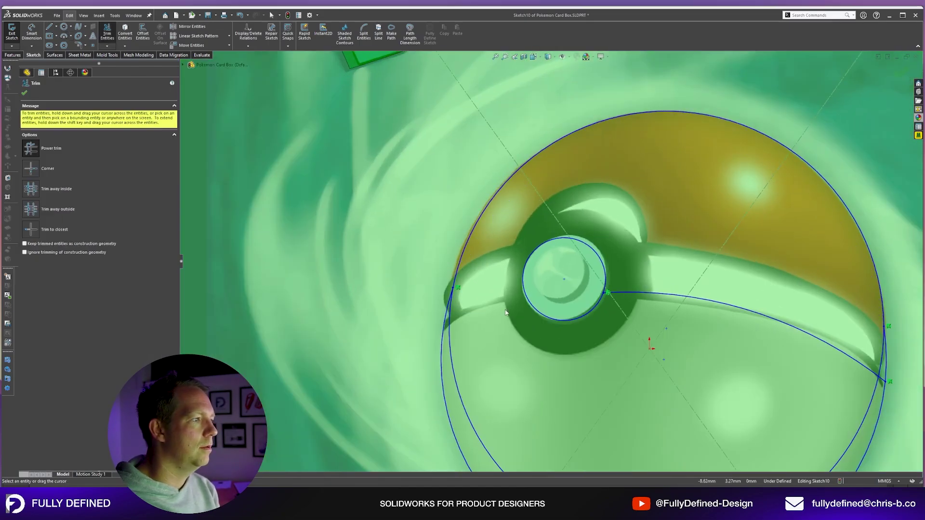
scroll(482, 362, "down", 2)
left_click_drag(479, 354, 436, 359)
scroll(549, 258, "up", 7)
scroll(711, 291, "down", 6)
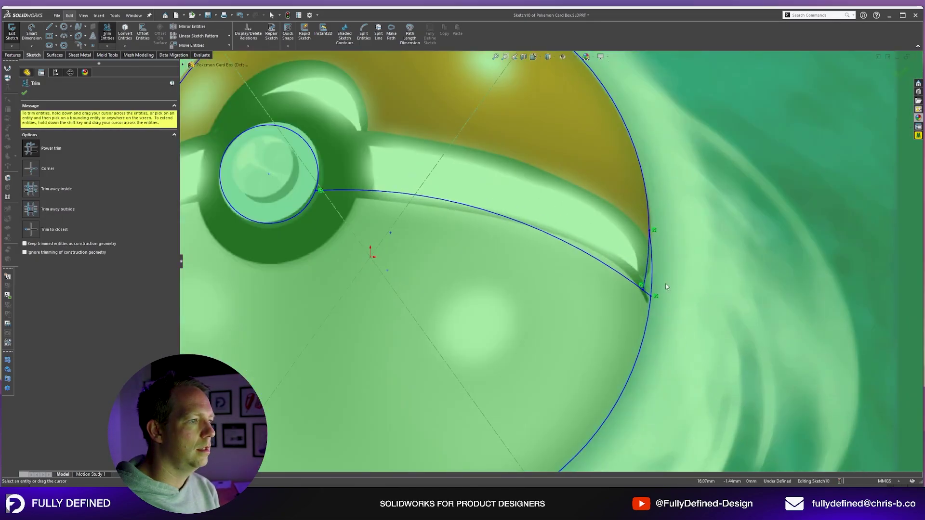
left_click_drag(666, 283, 637, 277)
scroll(631, 275, "up", 4)
- Draw a three-point arc across the ball along the upper edge of its white band
key("a")
scroll(535, 245, "down", 3)
left_click(300, 226)
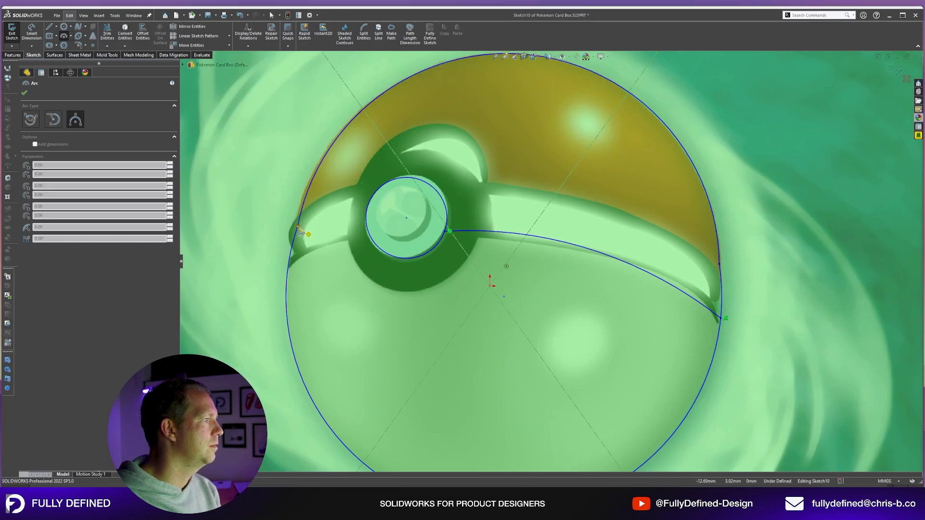
left_click(722, 286)
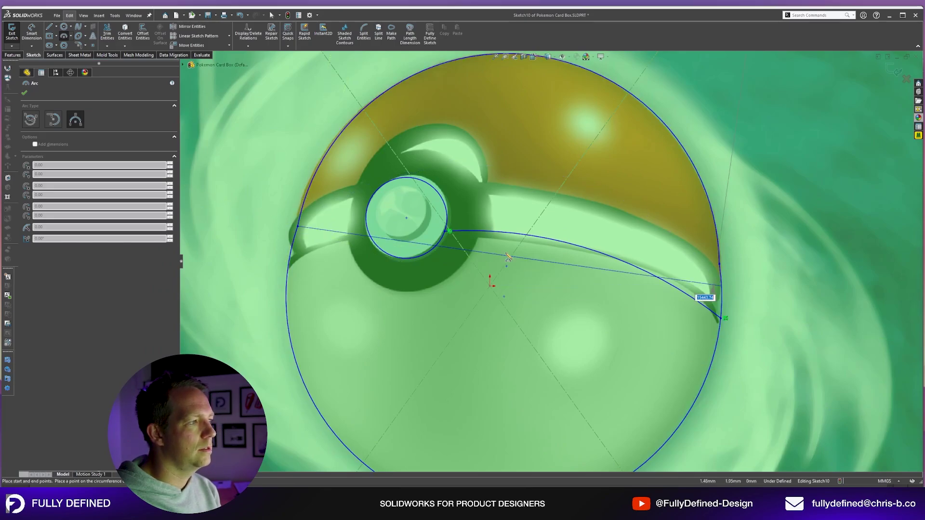
left_click(569, 199)
key("Escape")
- Draw a three-point arc of about 28 mm radius across the ball along the lower edge of its white band
left_click(289, 263)
left_click(720, 319)
left_click(530, 234)
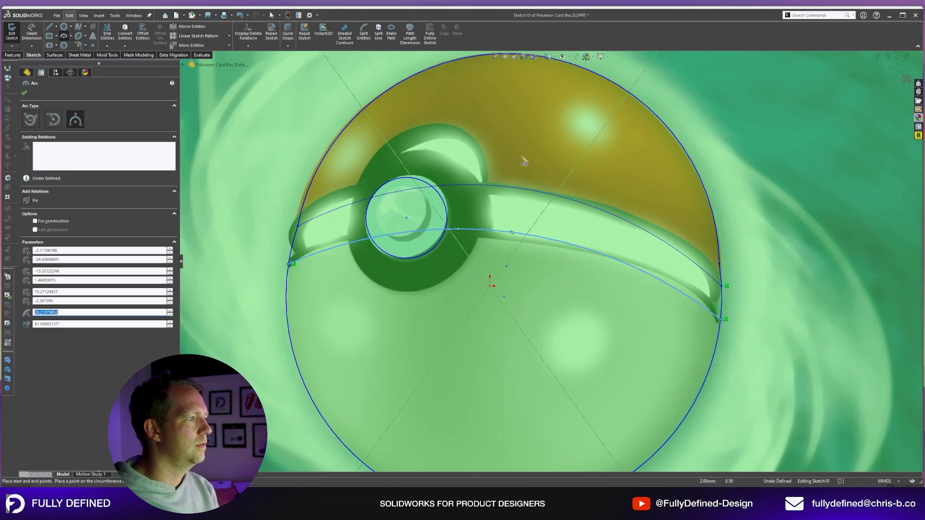
key("Escape")
- Cut the ball's upper and lower regions Through All with an Extruded Cut, limiting the feature scope to the transparent outer body
scroll(584, 295, "up", 6)
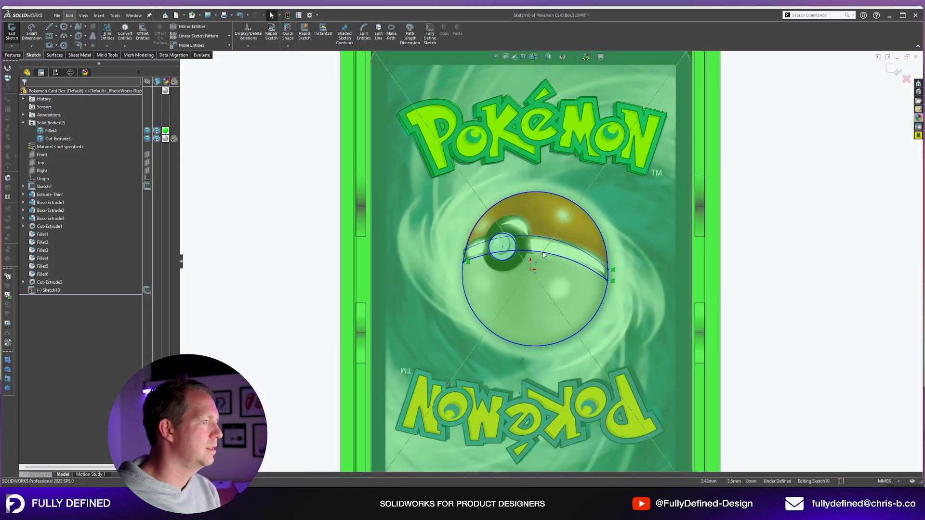
scroll(561, 256, "down", 2)
scroll(536, 207, "up", 2)
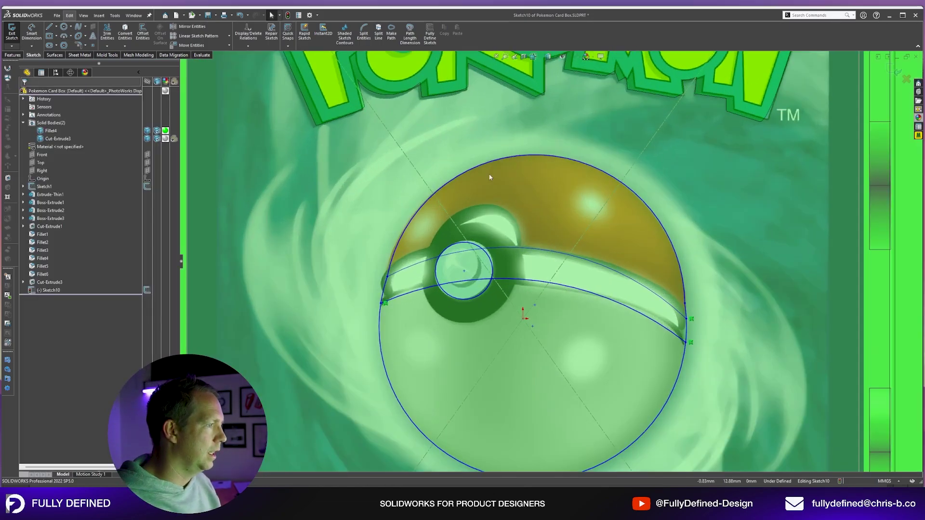
scroll(527, 339, "down", 2)
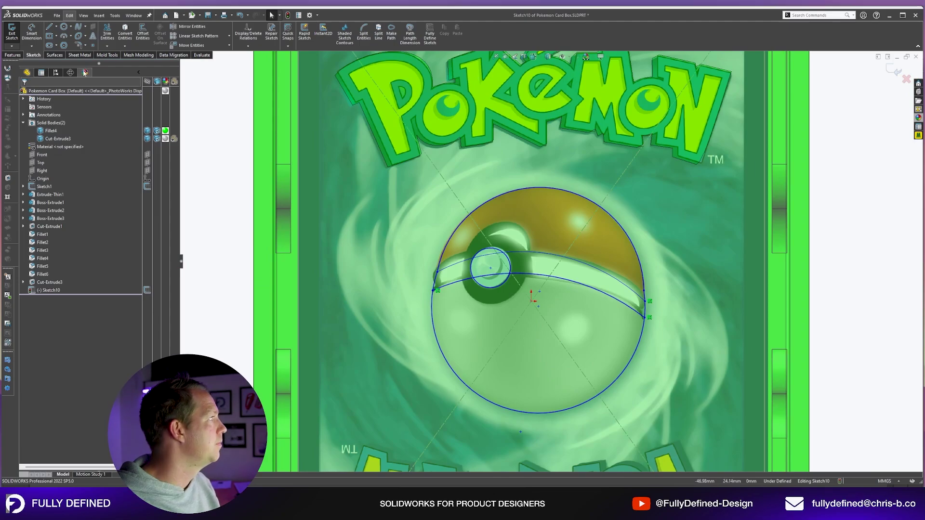
left_click(7, 56)
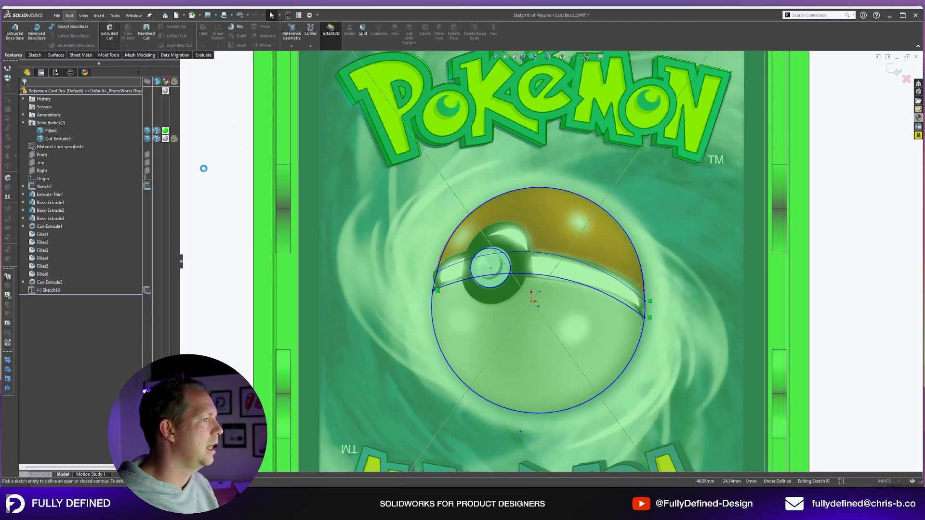
left_click(525, 212)
left_click(524, 369)
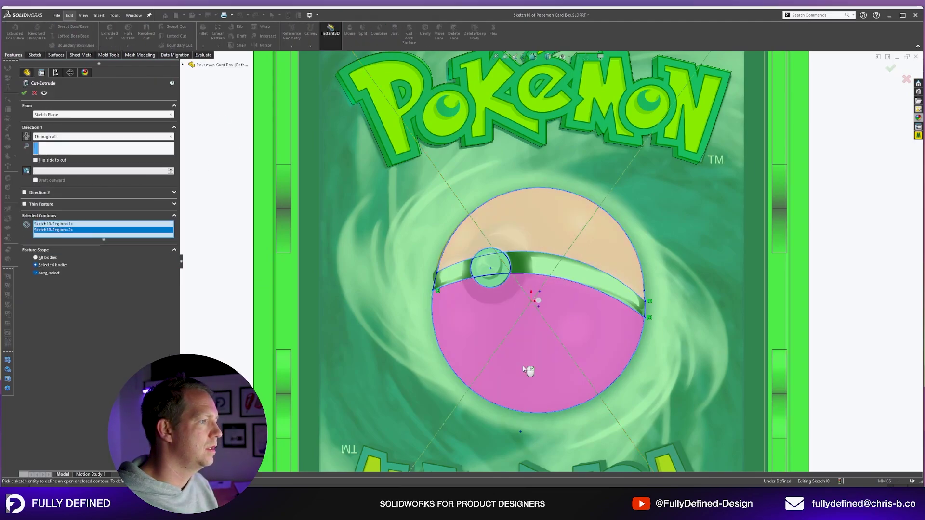
left_click(52, 273)
left_click(344, 224)
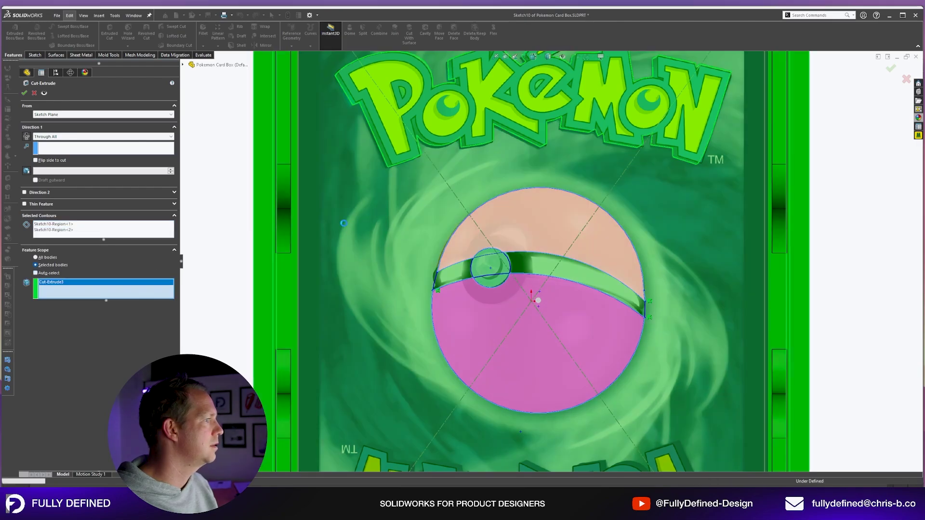
right_click(344, 223)
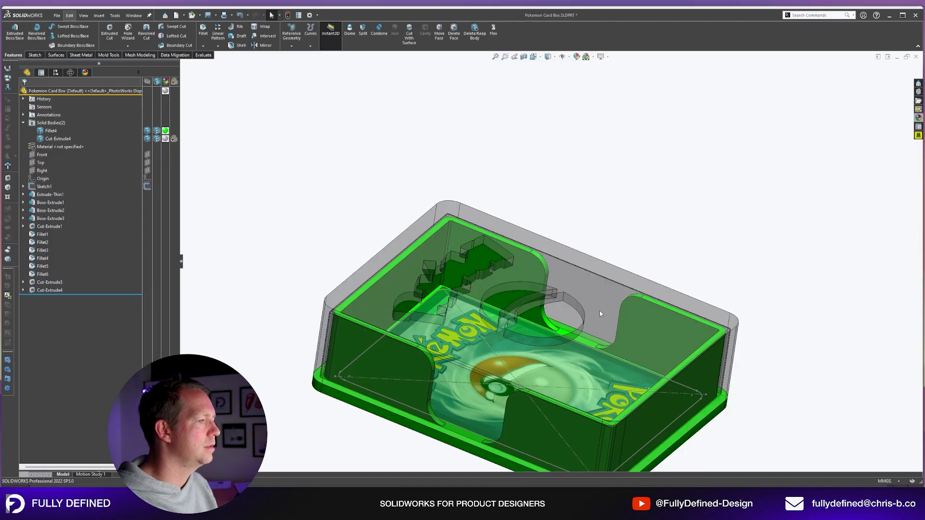
- Hide the sketches and card artwork, and inspect the logo and Pokéball cuts in the box
scroll(599, 314, "up", 4)
mouse_move(599, 313)
middle_mouse_down()
mouse_move(591, 241)
mouse_move(593, 304)
mouse_move(532, 292)
mouse_move(548, 403)
mouse_move(492, 196)
middle_mouse_up()
scroll(593, 304, "down", 3)
left_click(562, 57)
scroll(555, 301, "down", 1)
scroll(579, 158, "up", 3)
middle_click_drag(579, 158, 554, 269)
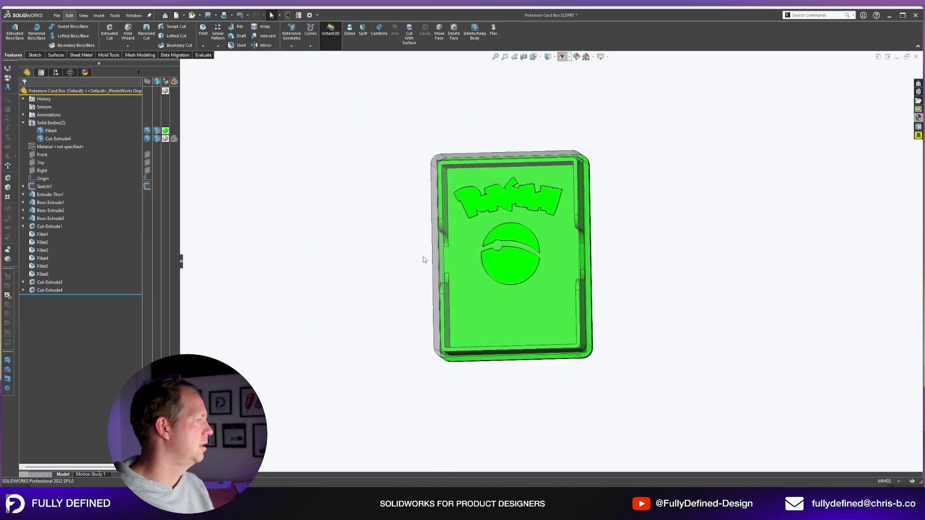
- Edit the logo cut's sketch and make the complete Pokémon logo outline into a block
left_click(562, 57)
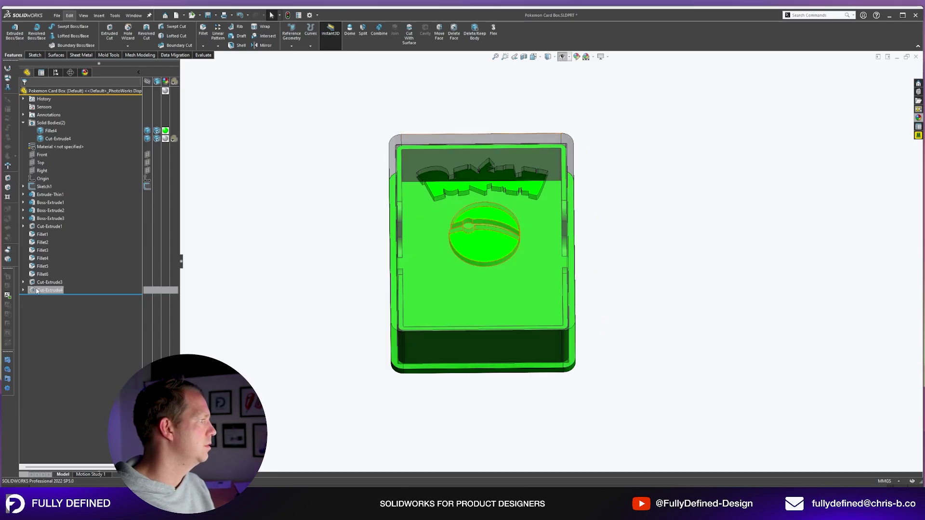
left_click(23, 282)
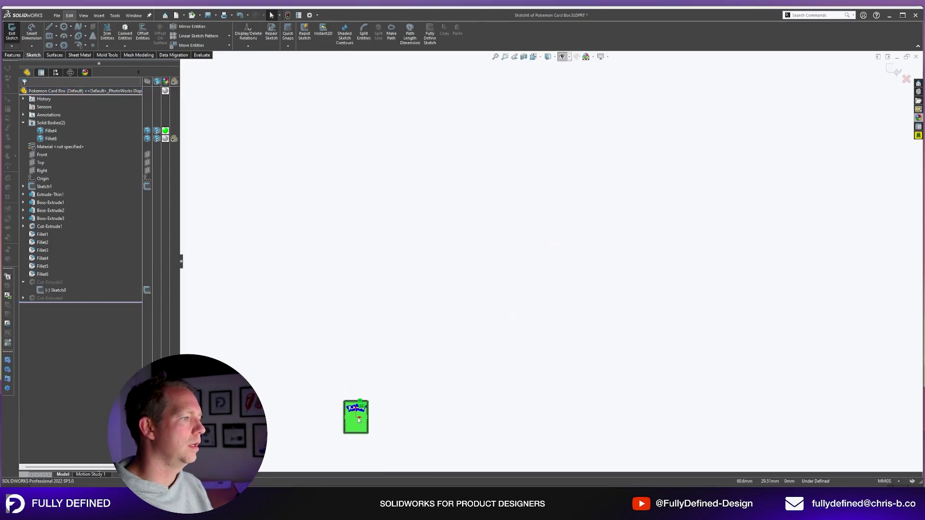
scroll(487, 334, "down", 8)
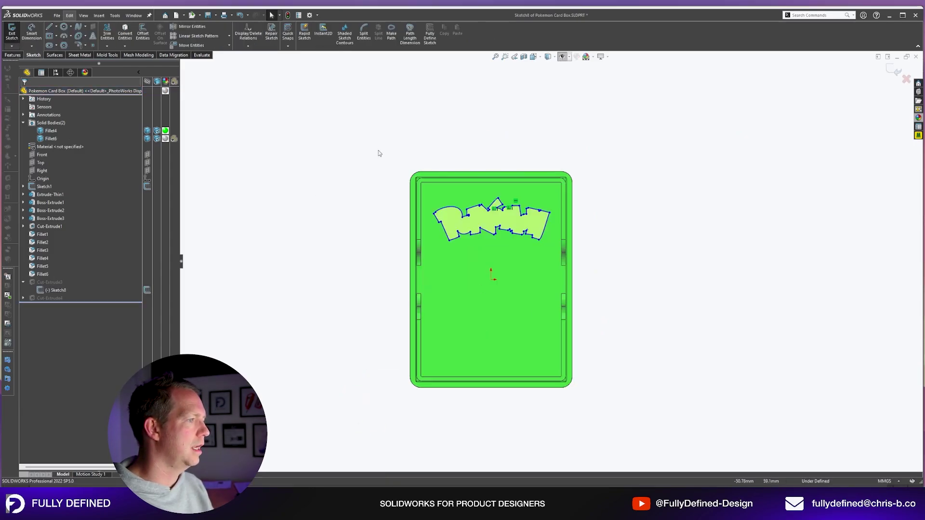
left_click_drag(347, 127, 675, 281)
left_click(7, 276)
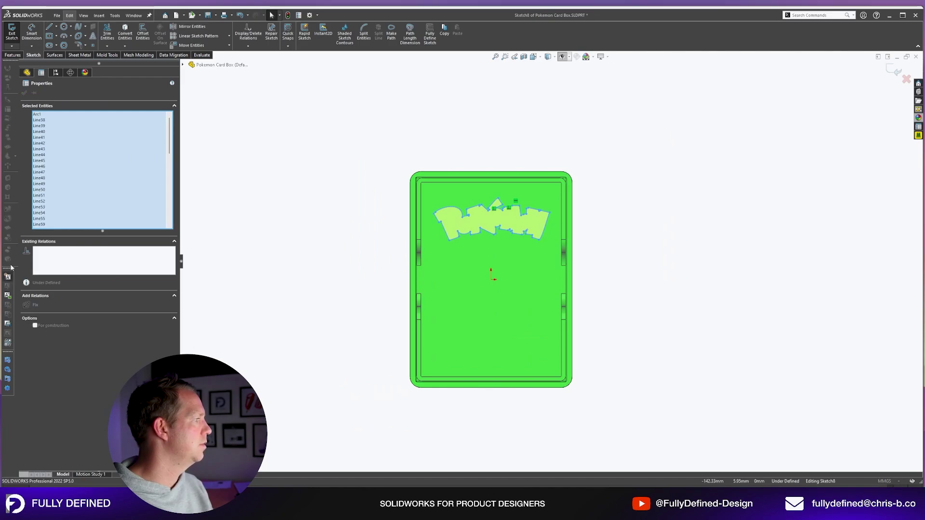
left_click(24, 92)
- Create a circular sketch pattern of the logo block about the origin, two equally spaced instances over 360°, and rebuild the cut
scroll(452, 273, "down", 1)
left_click(556, 233)
left_click(229, 36)
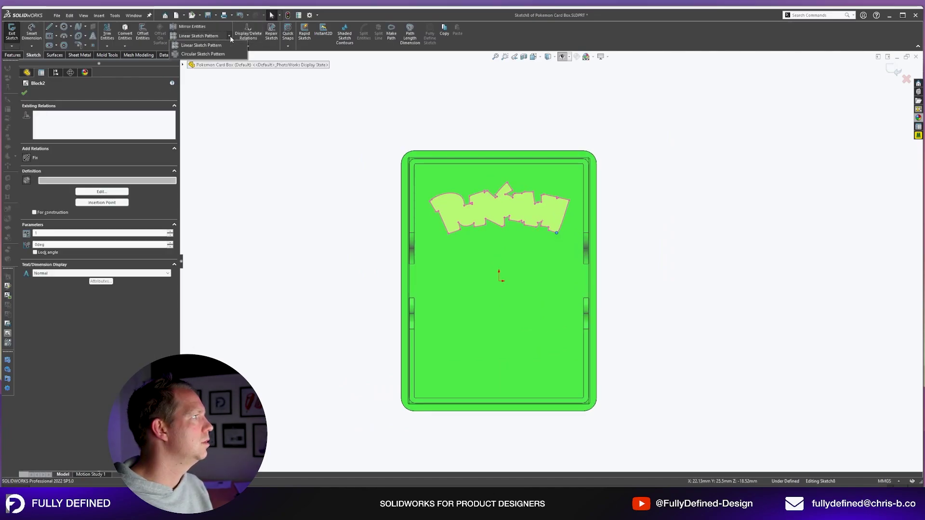
left_click(203, 48)
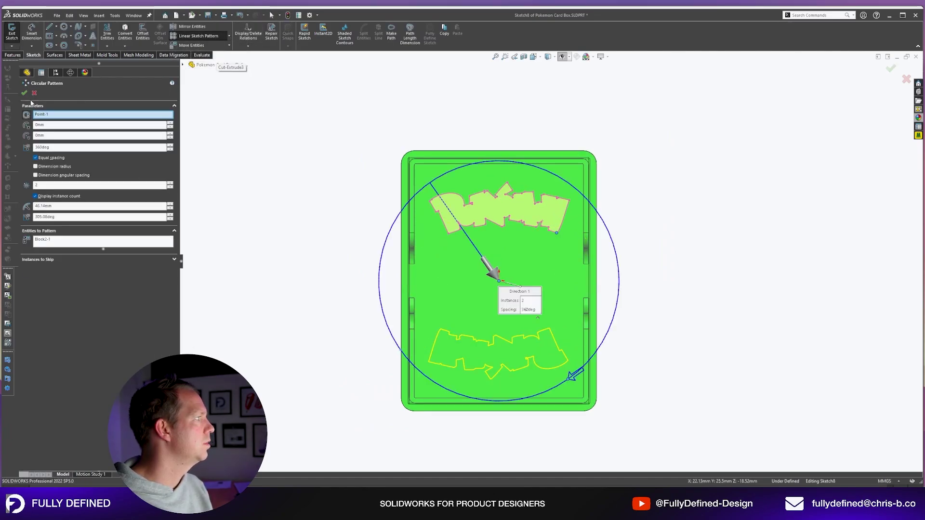
left_click(25, 93)
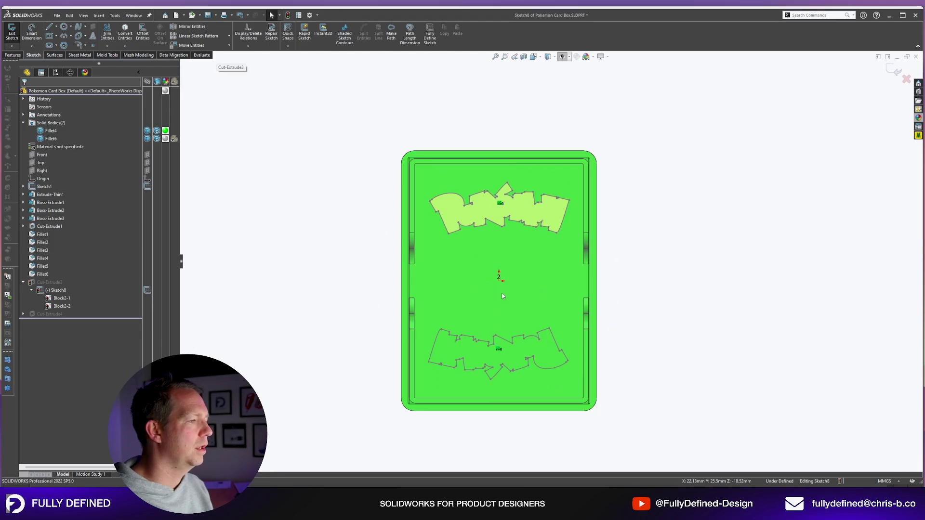
scroll(502, 295, "down", 1)
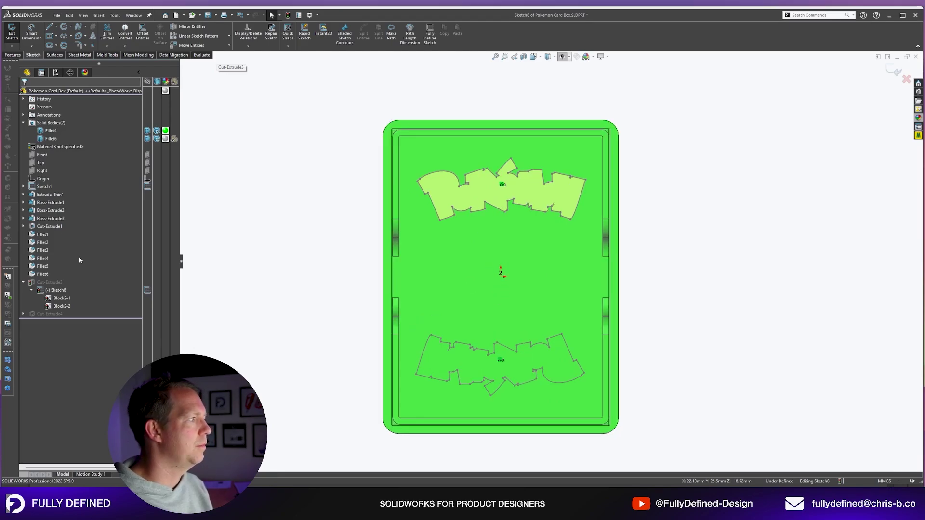
left_click(45, 186)
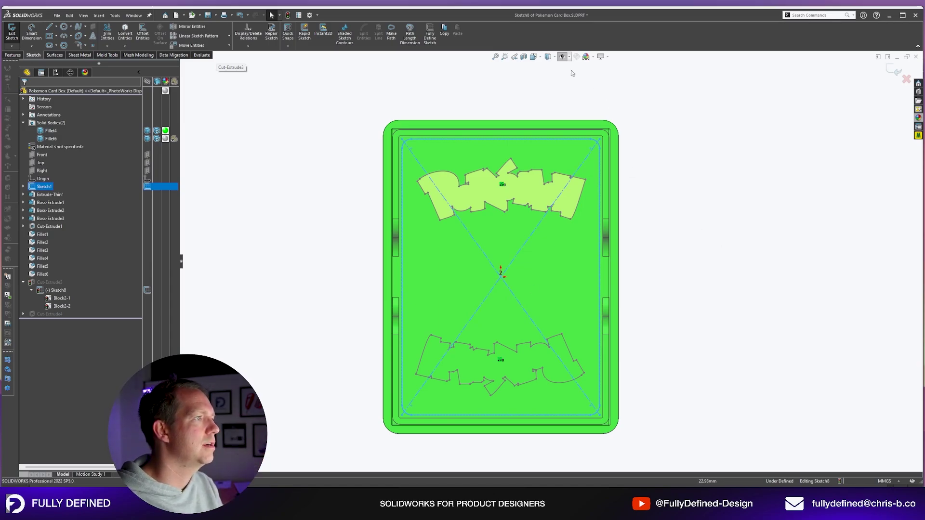
left_click(564, 58)
left_click(895, 73)
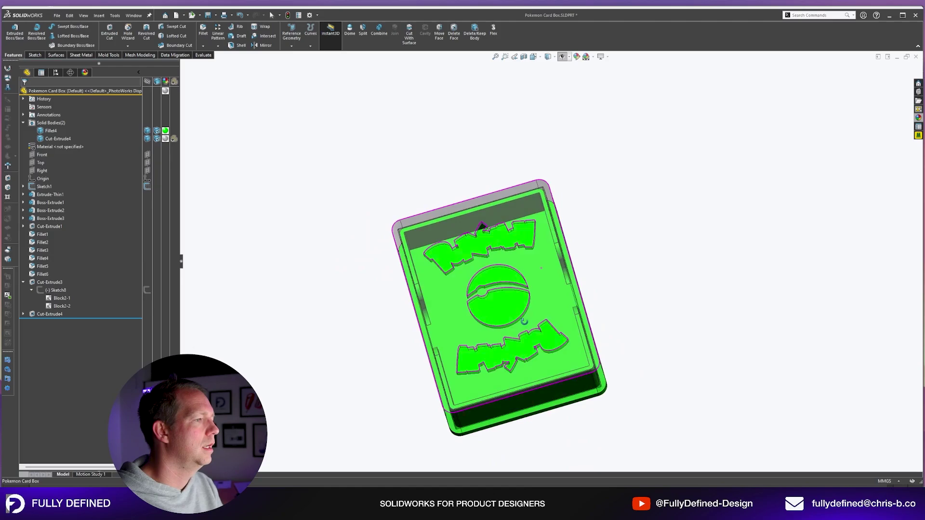
- Remove the transparency from the outer body and isolate that body
left_click(174, 138)
scroll(486, 321, "down", 2)
middle_click_drag(486, 320, 627, 226)
left_click(582, 278)
key("i")
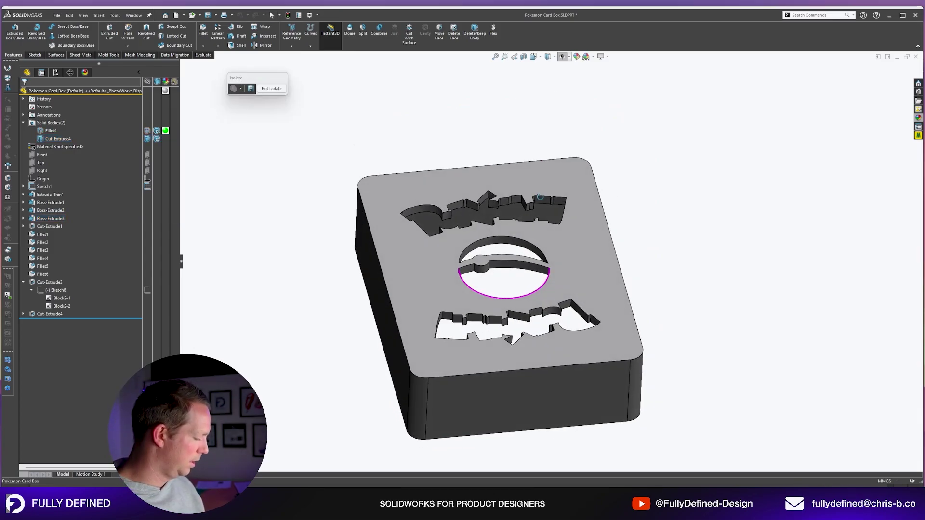
- Try a Fill Pattern on the box's large logo face with a perforation layout and a six-sided polygon seed cut of 6 mm outer radius
left_click(586, 258)
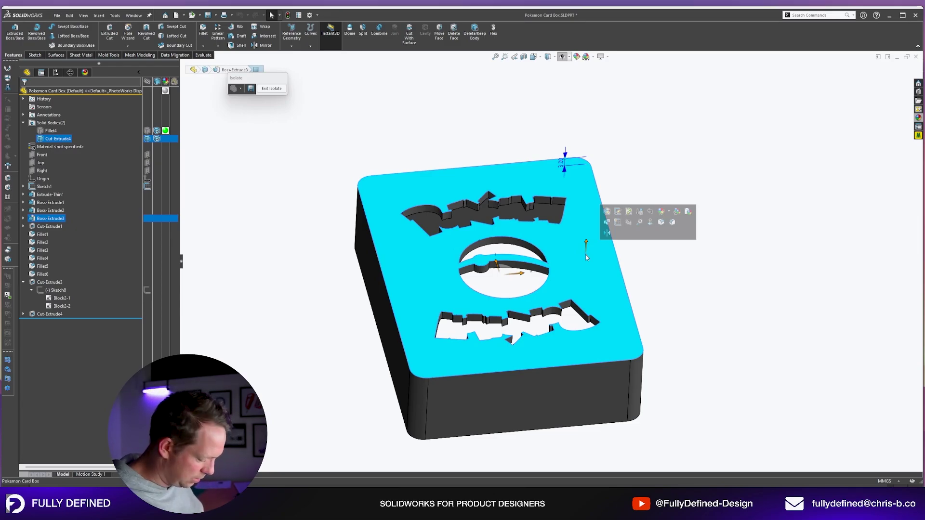
left_click(218, 46)
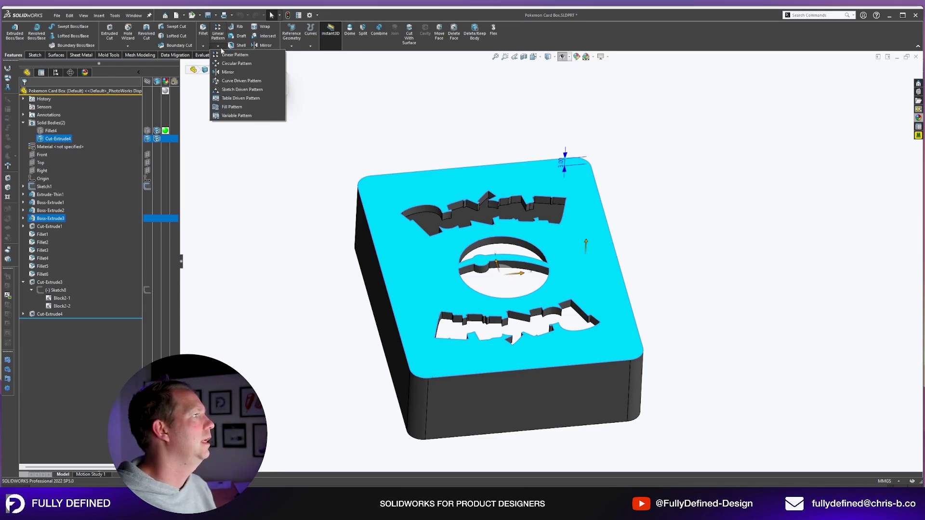
left_click(232, 107)
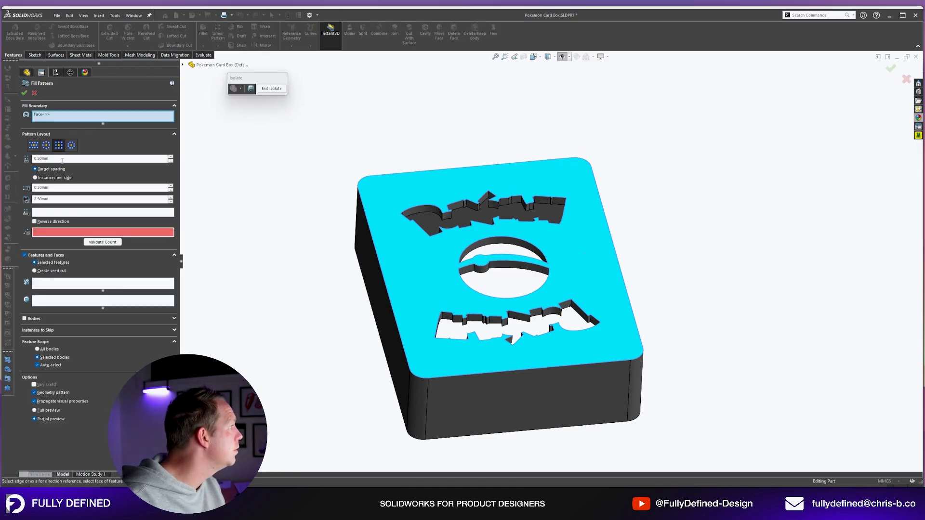
left_click(33, 146)
left_click(49, 252)
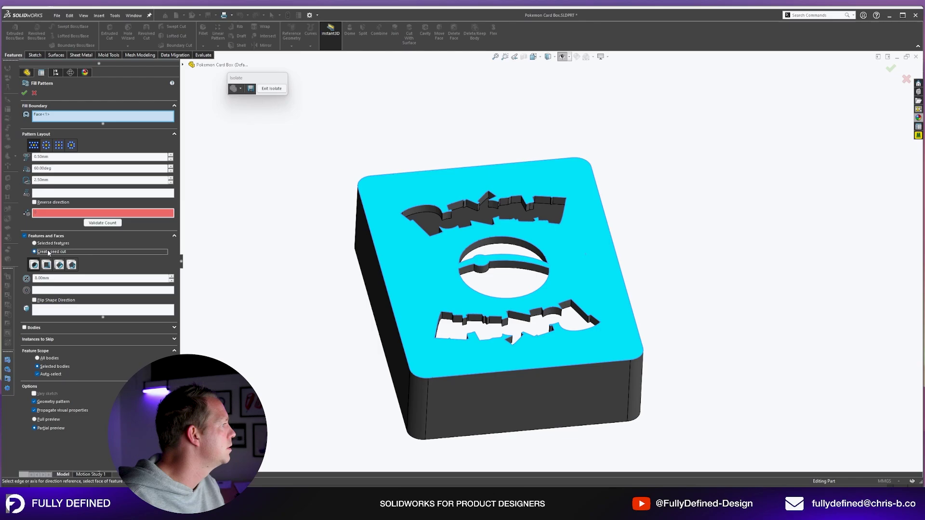
left_click(71, 265)
left_click(58, 280)
type("6")
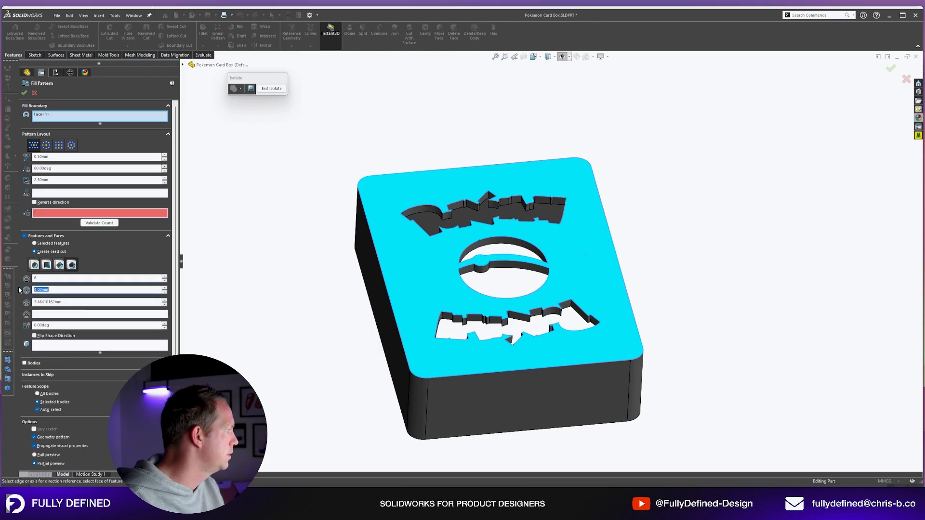
key("Tab")
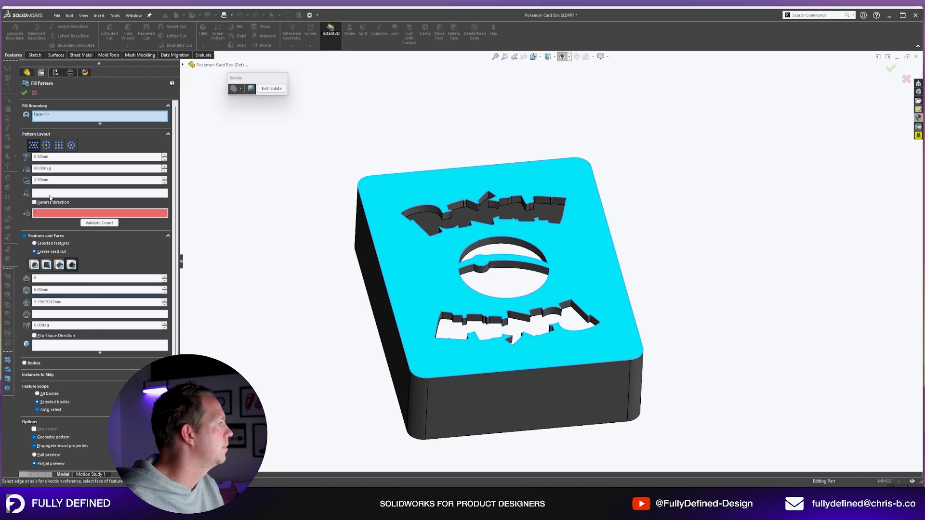
- Set a short straight edge of the face as the fill pattern direction and the instance spacing to 10 mm
left_click(89, 194)
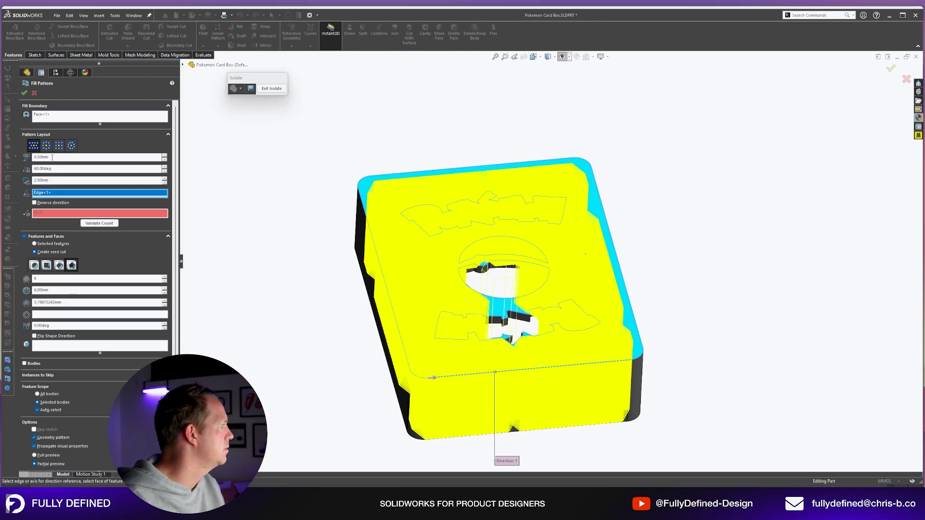
double_click(55, 157)
type("10")
key("Return")
middle_click_drag(386, 207, 364, 265)
scroll(367, 261, "up", 2)
scroll(465, 257, "down", 2)
middle_click_drag(465, 258, 482, 284)
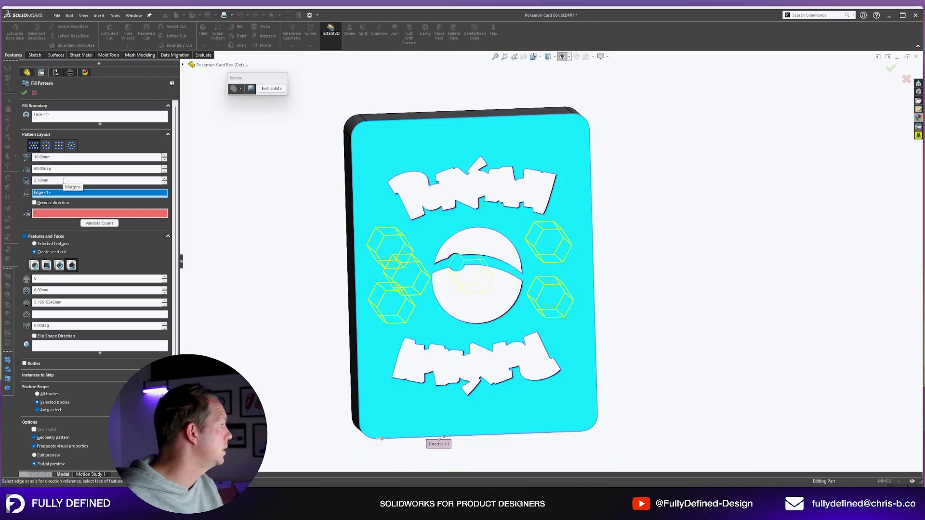
- Reduce the hexagon seed cut's outer radius to 4.5 mm and set the stagger angle to 45°
left_click(165, 293)
left_click(164, 292)
left_click(164, 292)
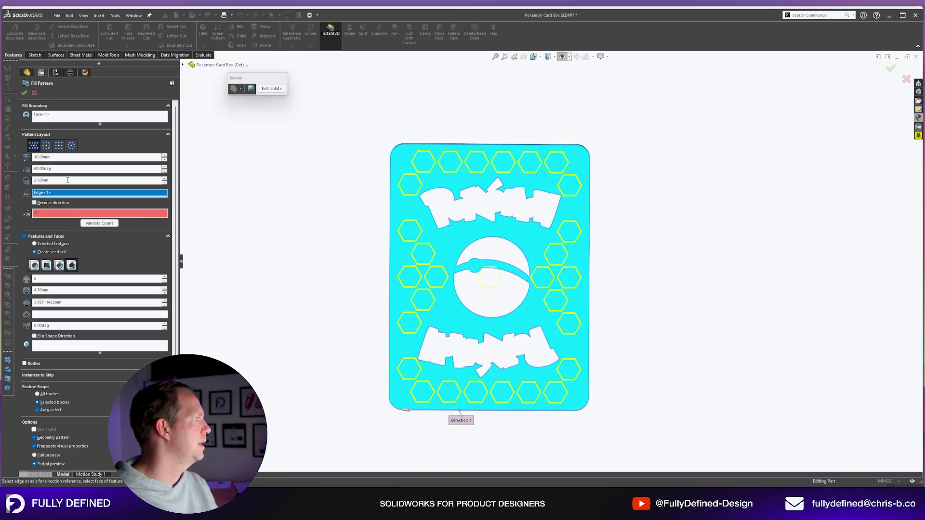
key("Tab")
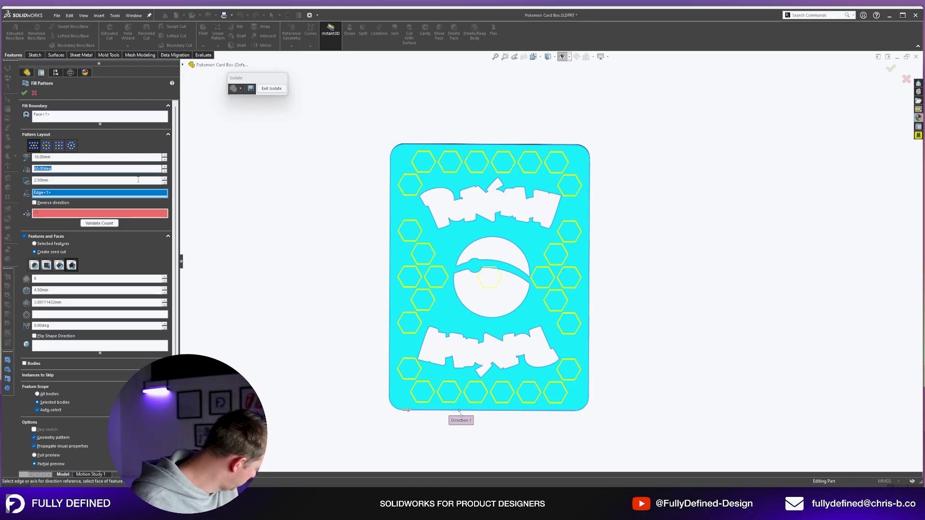
type("45")
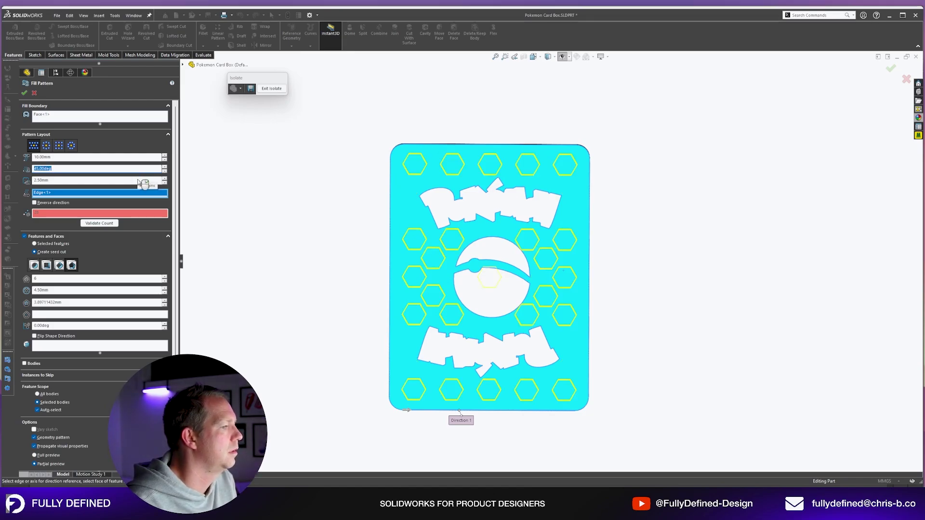
- Try reducing the hexagon's inner radius to about 2.9 mm, and cancel the fill pattern
mouse_move(563, 276)
middle_mouse_down()
mouse_move(562, 221)
mouse_move(568, 281)
middle_mouse_up()
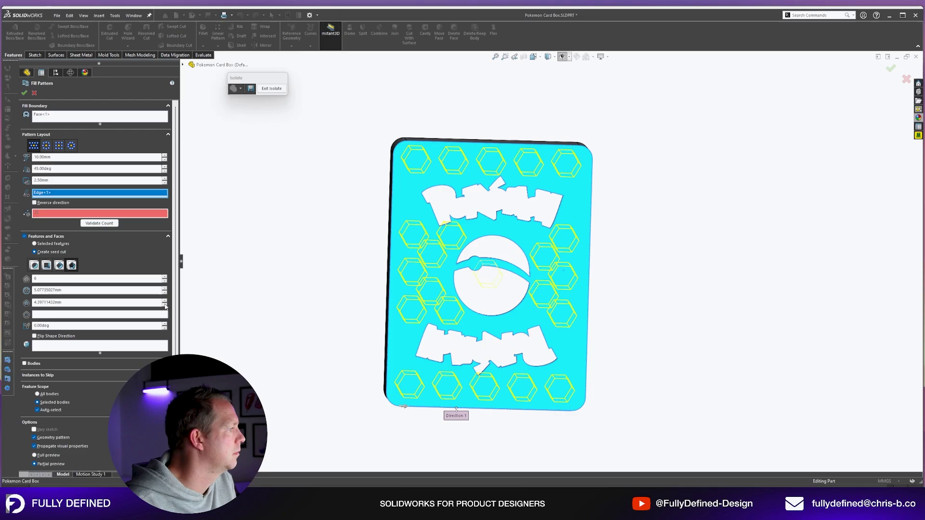
left_click(165, 305)
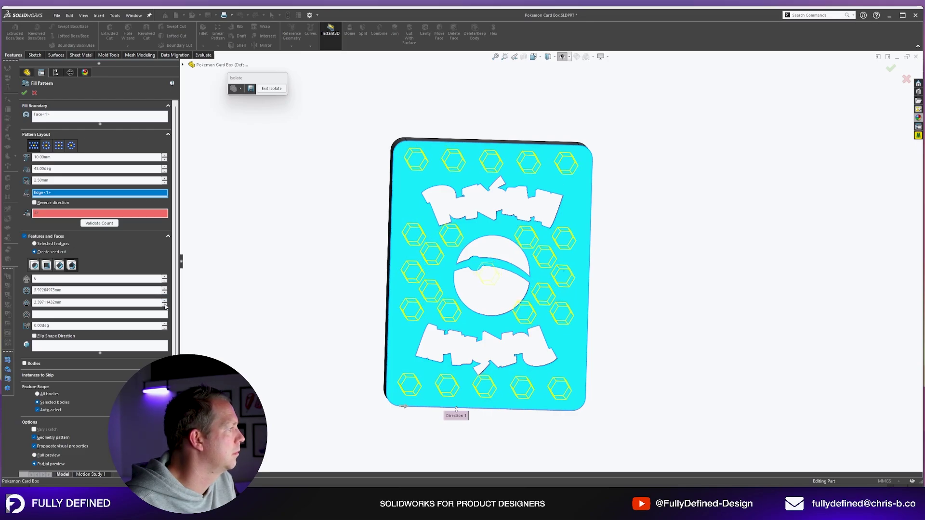
left_click(165, 305)
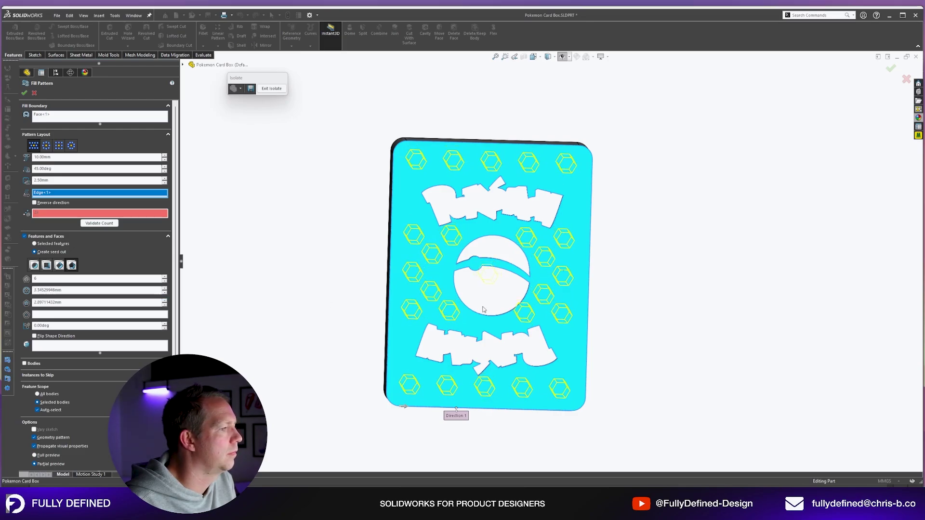
mouse_move(484, 309)
middle_mouse_down()
mouse_move(481, 276)
mouse_move(482, 301)
mouse_move(481, 294)
middle_mouse_up()
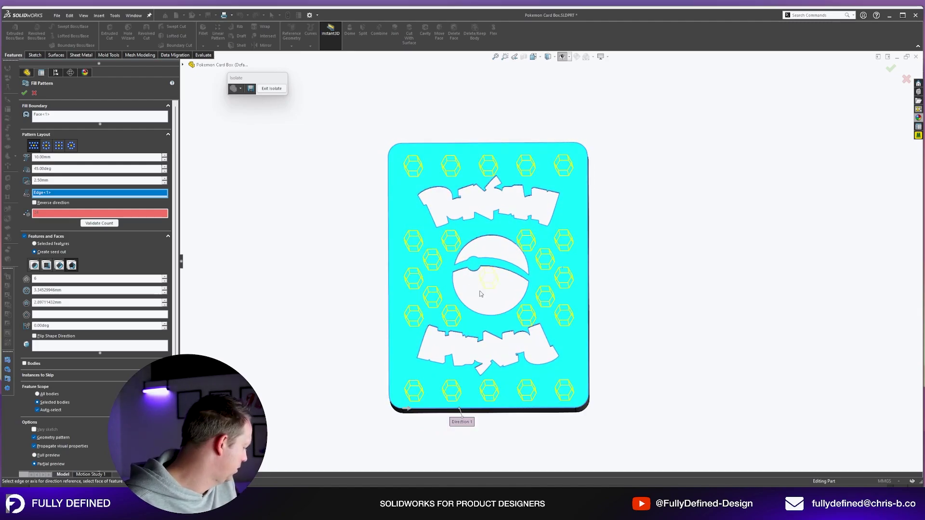
mouse_move(480, 291)
middle_mouse_down()
mouse_move(482, 301)
mouse_move(481, 293)
middle_mouse_up()
left_click(34, 93)
- Inspect the logo and Pokéball cutouts with both box bodies shown
middle_click_drag(486, 332, 650, 292)
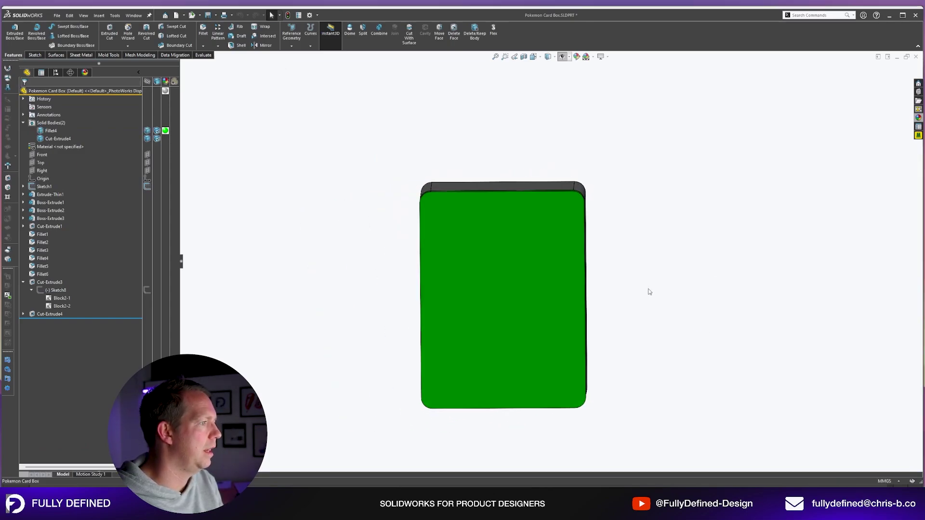
left_click(23, 282)
middle_click_drag(573, 292, 747, 306)
scroll(747, 306, "down", 1)
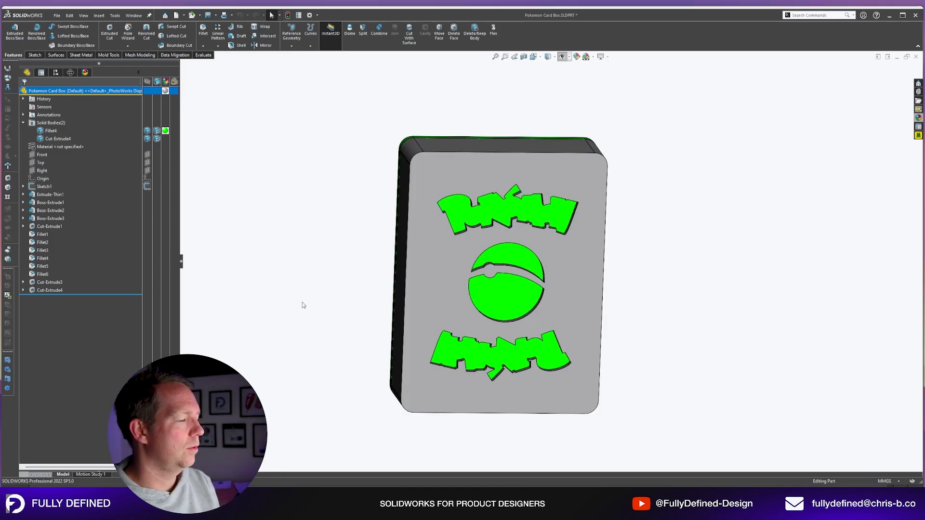
middle_click_drag(302, 302, 565, 289)
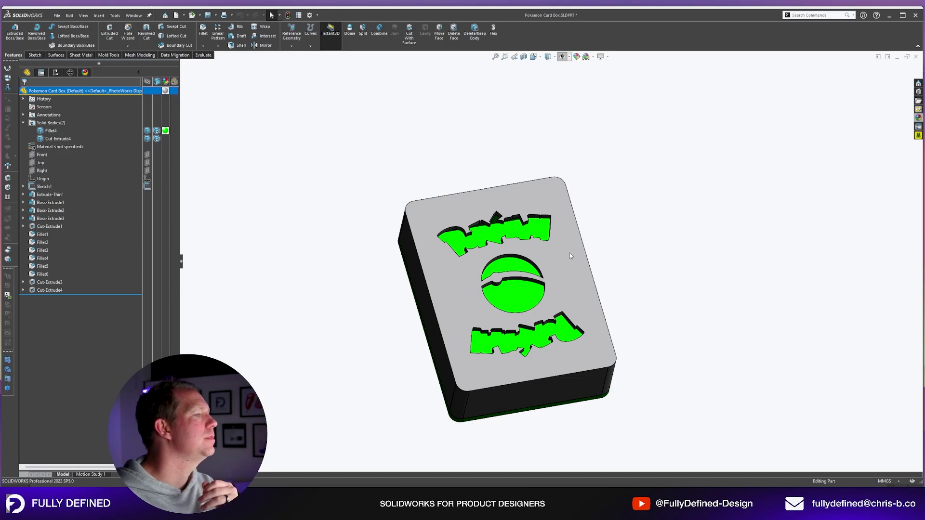
middle_click_drag(570, 253, 561, 281)
- Start a sketch on the outer body's large logo face and convert the logo and Pokéball sketch outlines into it
left_click(585, 264)
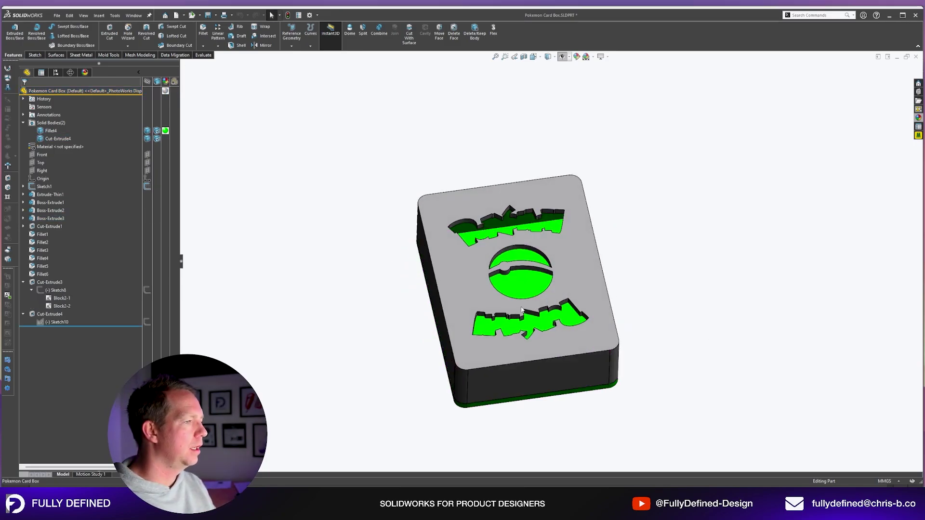
left_click(470, 271)
left_click(488, 242)
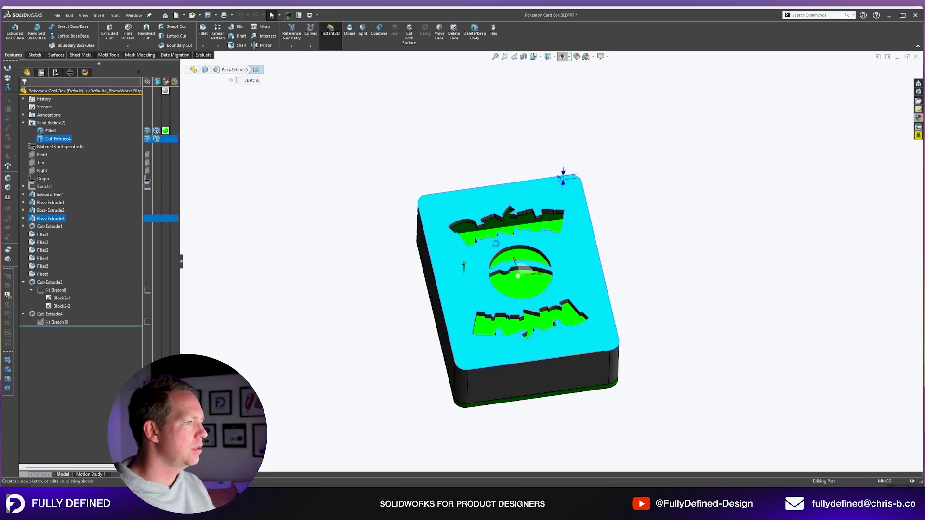
left_click(57, 290)
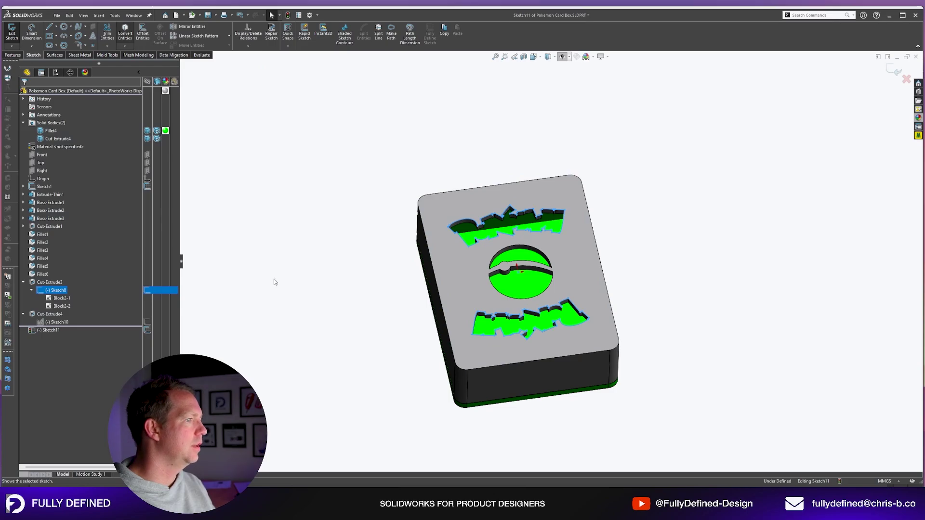
left_click(56, 322)
left_click(125, 31)
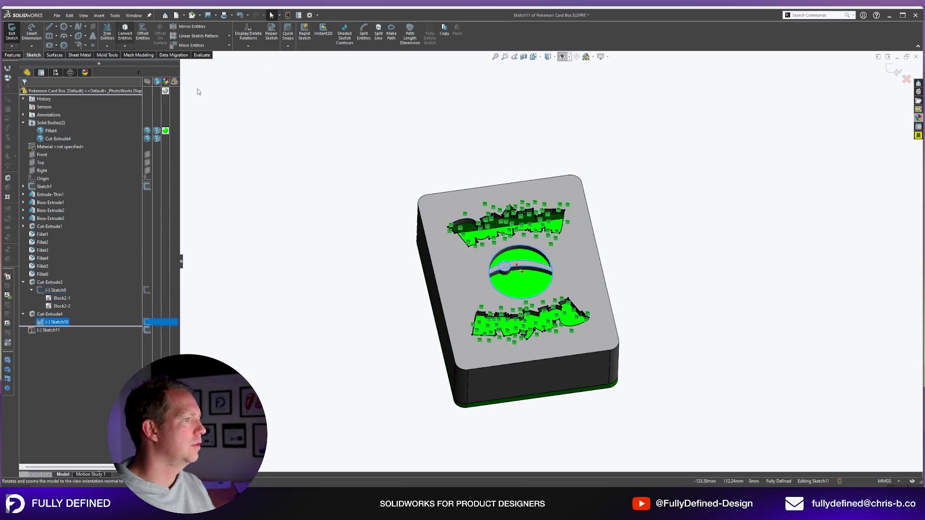
- Power-trim the Pokéball's centre button circle where it crosses the white band in the converted sketch
scroll(502, 263, "down", 8)
key("t")
left_click_drag(467, 304, 558, 274)
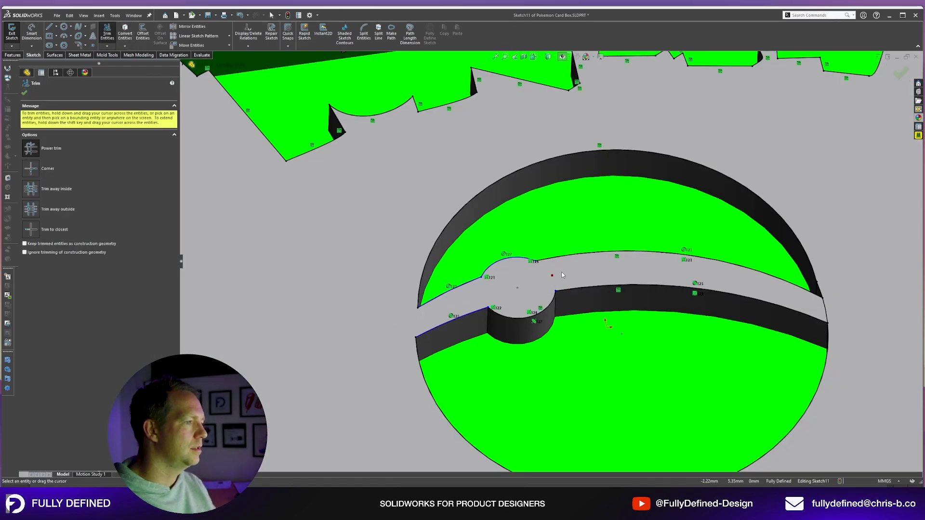
scroll(558, 275, "up", 10)
key("Escape")
- Add a sketch point at the origin and group it with all the logo and Pokéball outlines into one block
left_click_drag(355, 140, 715, 411)
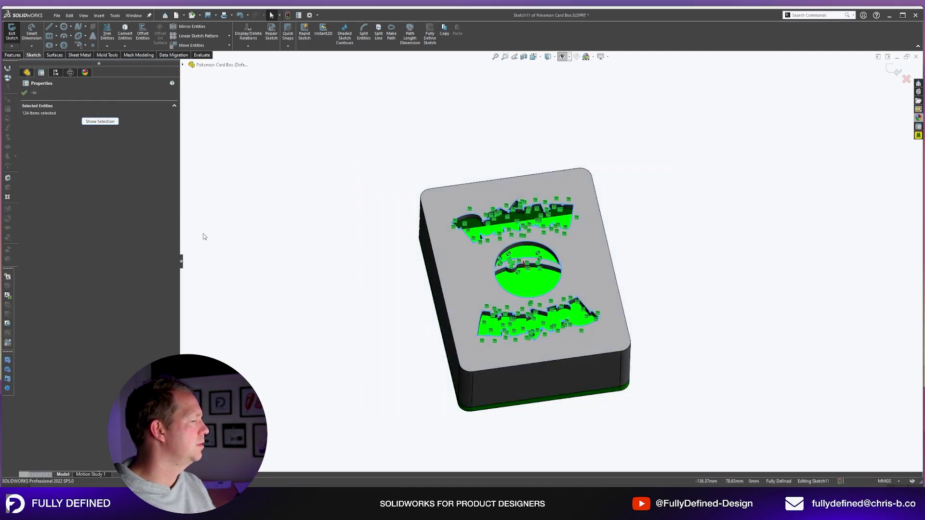
key("ctrl+8")
left_click(690, 270)
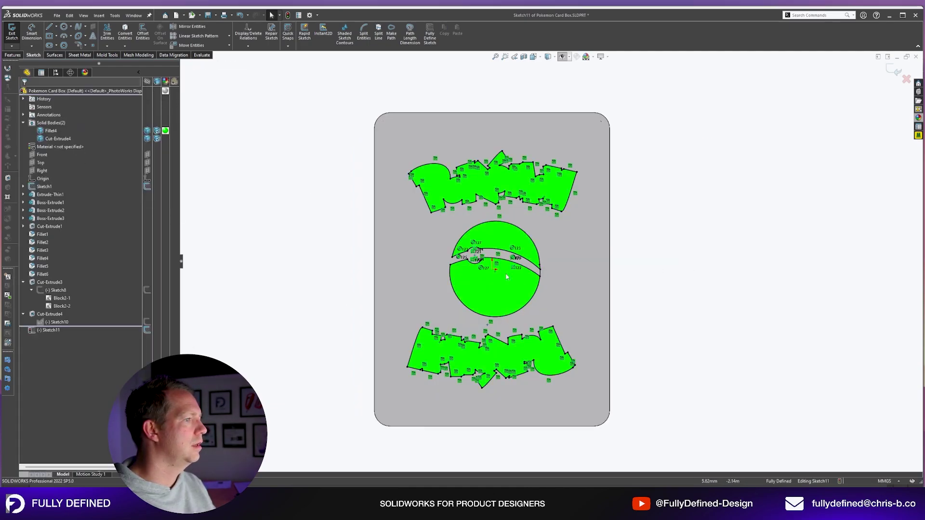
left_click(92, 46)
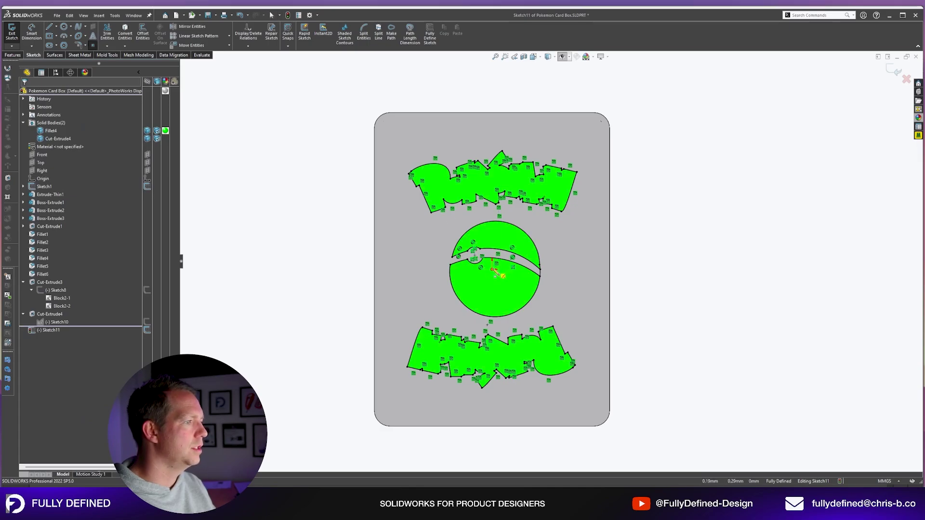
left_click(492, 269)
key("Escape")
left_click_drag(310, 63, 744, 449)
left_click(895, 71)
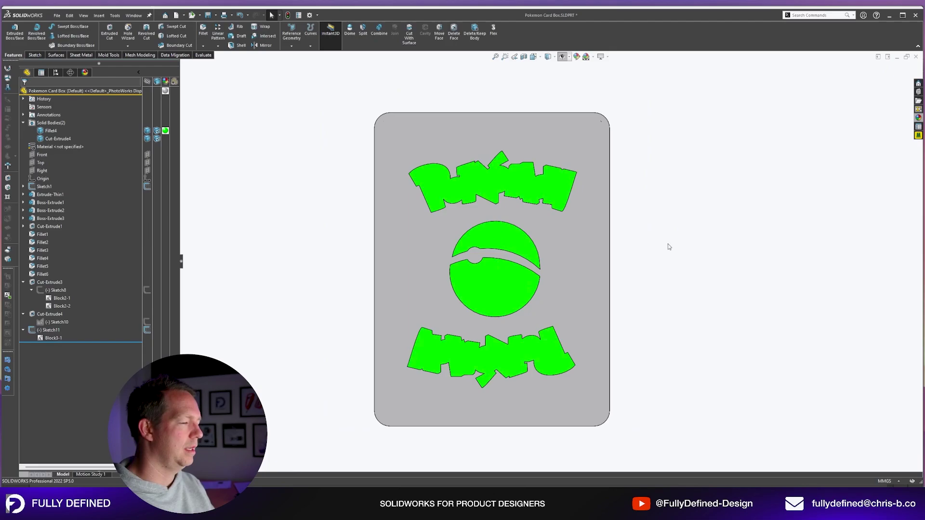
- Copy the outline block into a new sketch on the green body's opposite face and set its rotation to 0 degrees
left_click(52, 338)
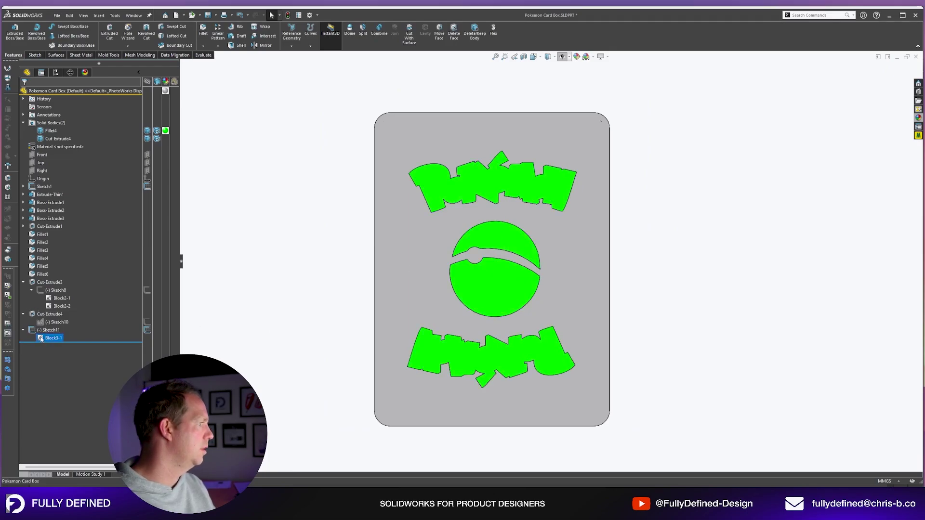
key("ctrl+2")
left_click(409, 270)
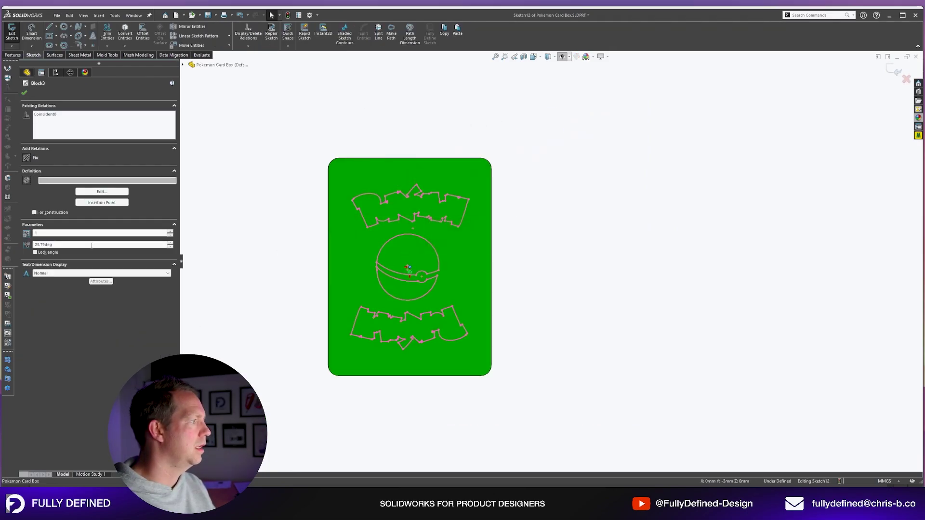
type("0")
key("Return")
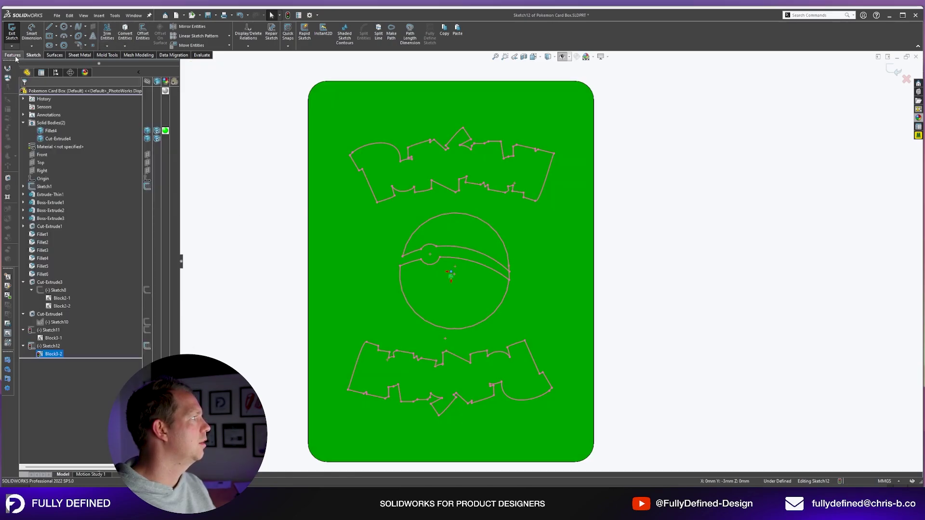
- Extrude-cut the pasted logo and Pokéball regions Through All, limiting the feature scope to the green body
left_click(12, 55)
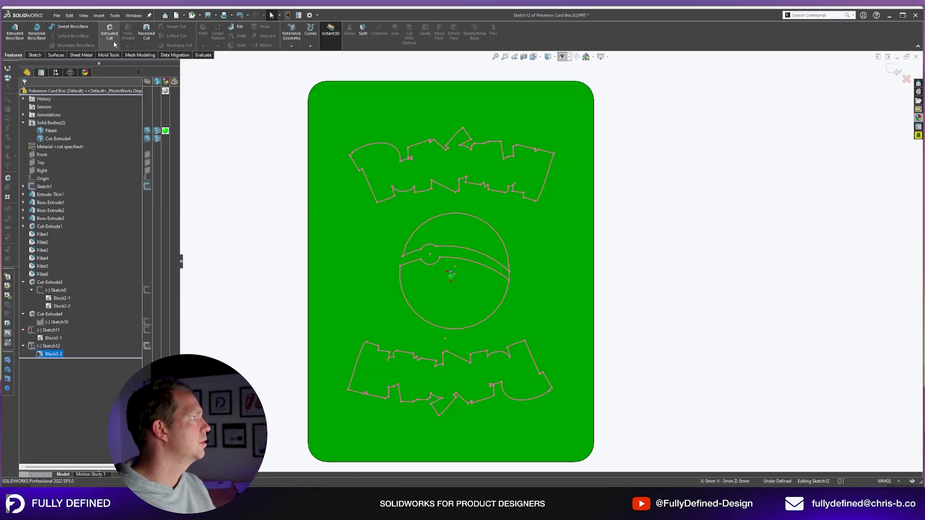
left_click(112, 39)
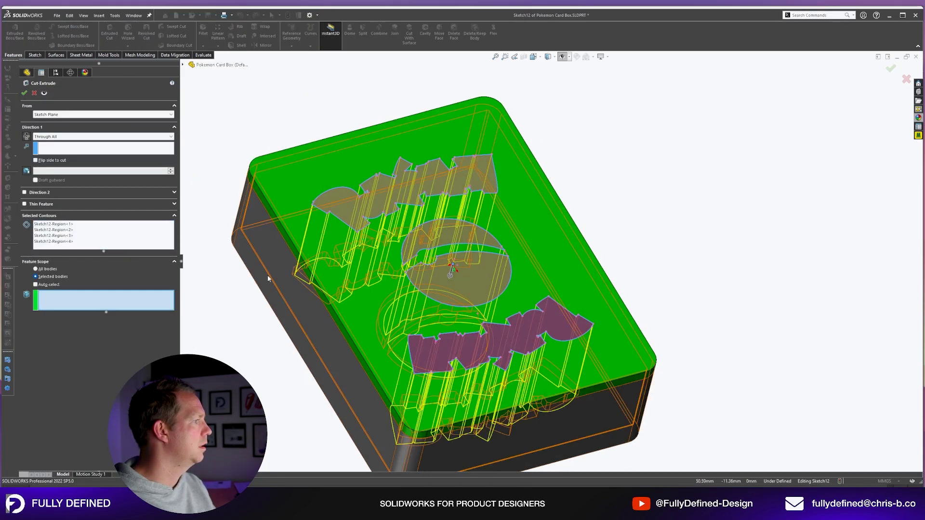
left_click(294, 184)
right_click(293, 184)
middle_click_drag(477, 226, 510, 186)
scroll(534, 330, "up", 4)
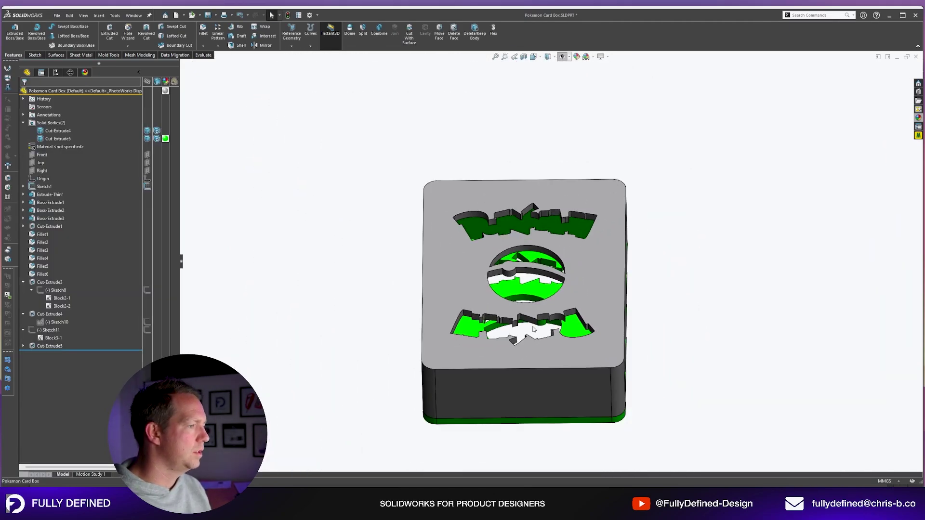
- Delete and patch small wall faces in the outer body's logo cutouts
middle_click_drag(518, 120, 501, 174)
scroll(501, 175, "down", 5)
middle_click_drag(523, 289, 529, 312)
scroll(677, 369, "down", 3)
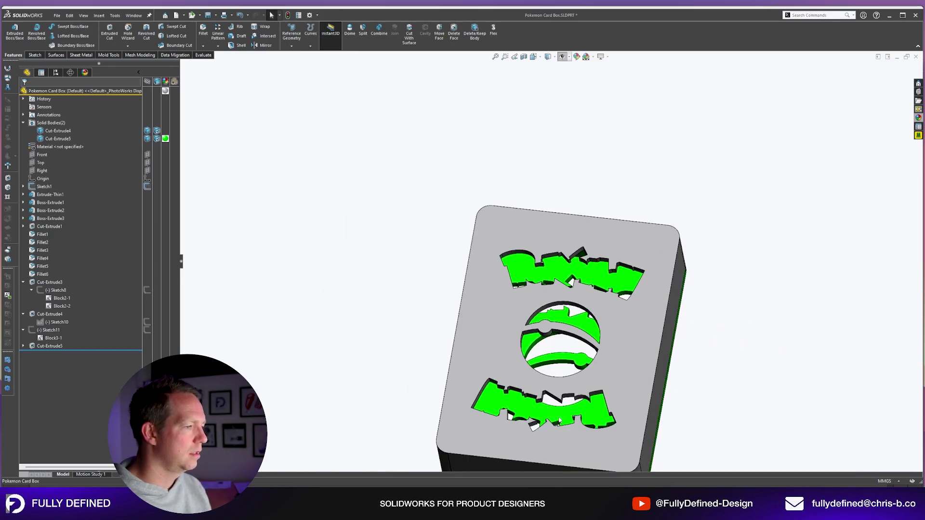
middle_click_drag(558, 421, 561, 337)
scroll(561, 338, "down", 4)
left_click(454, 36)
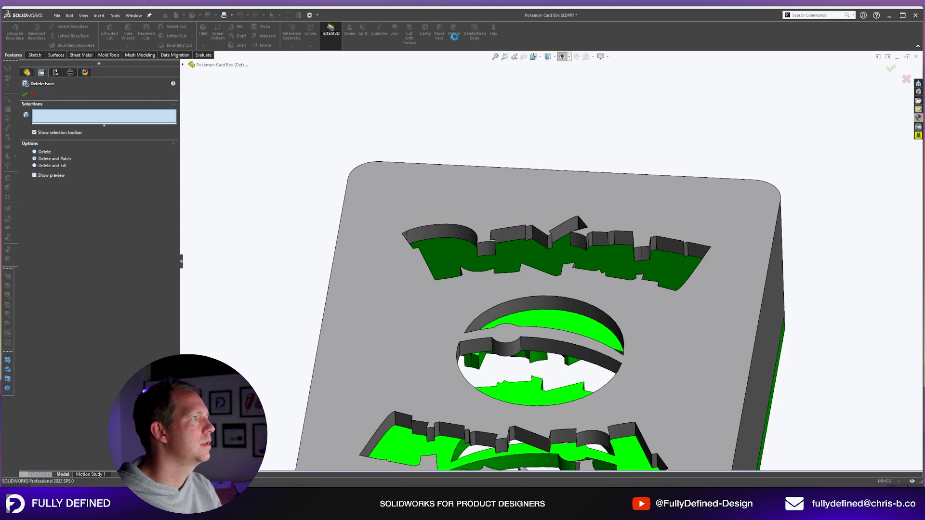
middle_click_drag(522, 241, 409, 248)
scroll(504, 202, "down", 7)
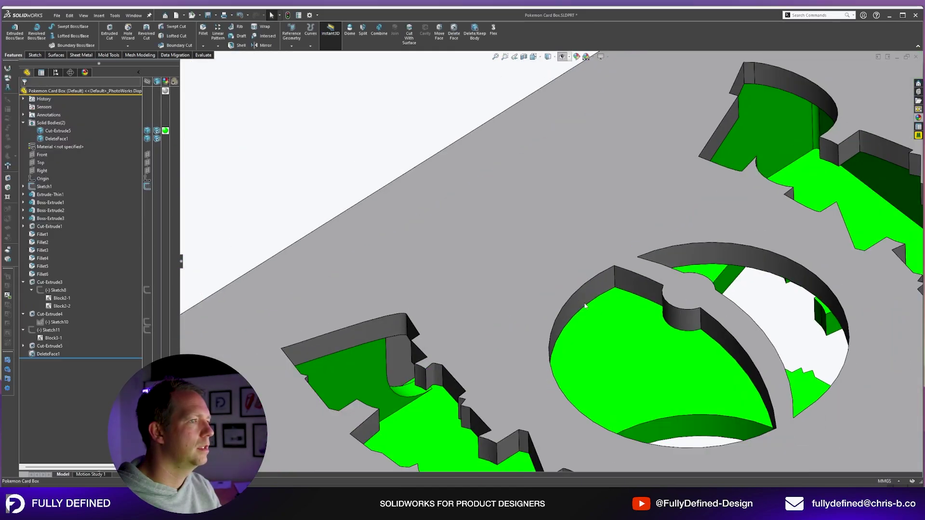
- Apply a second Delete Face to more small wall faces in the outer body's cutouts
scroll(776, 266, "down", 5)
scroll(612, 287, "up", 8)
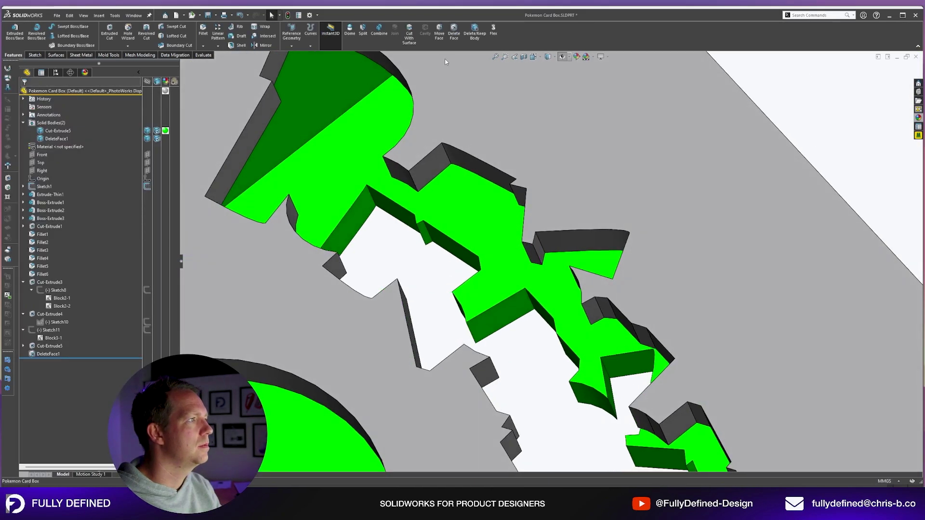
left_click(454, 34)
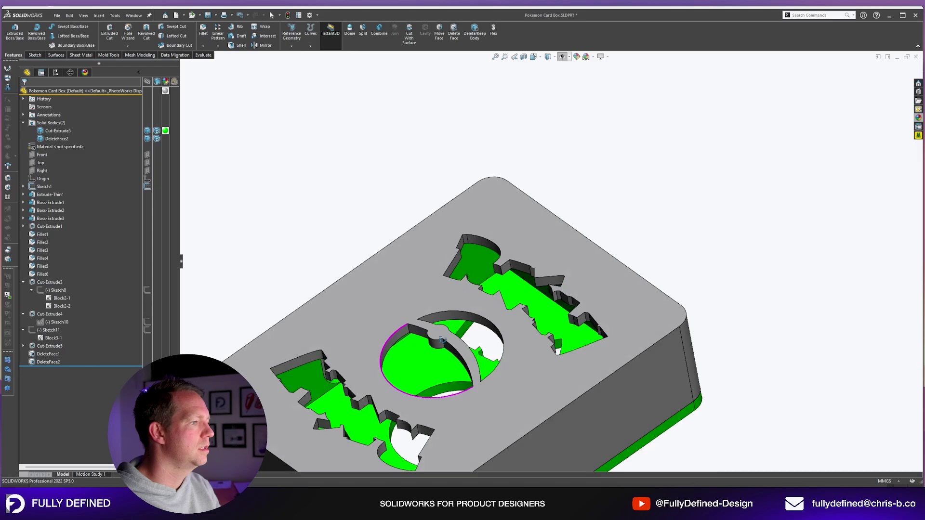
middle_click_drag(482, 347, 602, 193)
- Edit the first Delete Face feature so that it covers eight small faces across the outer body's logo cutouts
left_click(48, 354)
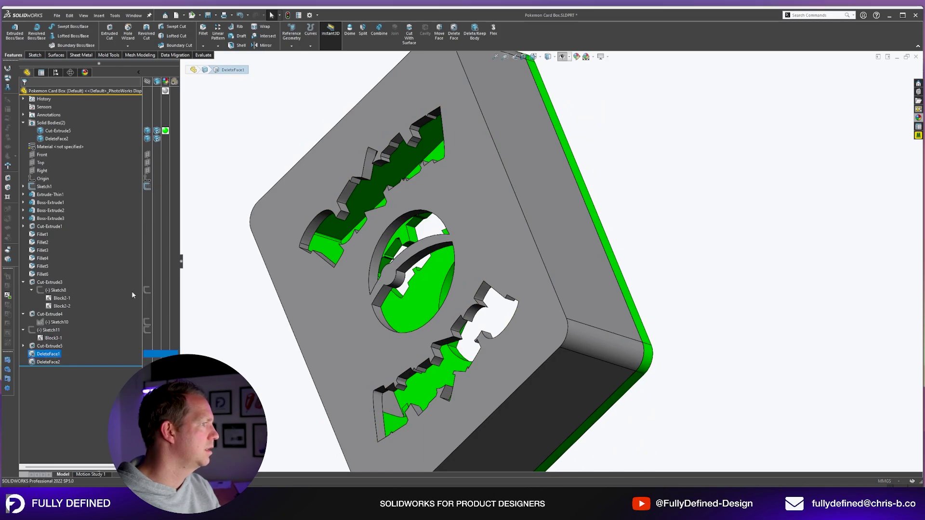
middle_click_drag(501, 232, 406, 332)
scroll(497, 257, "down", 4)
left_click(447, 244)
left_click(453, 235)
scroll(284, 351, "down", 3)
left_click(397, 307)
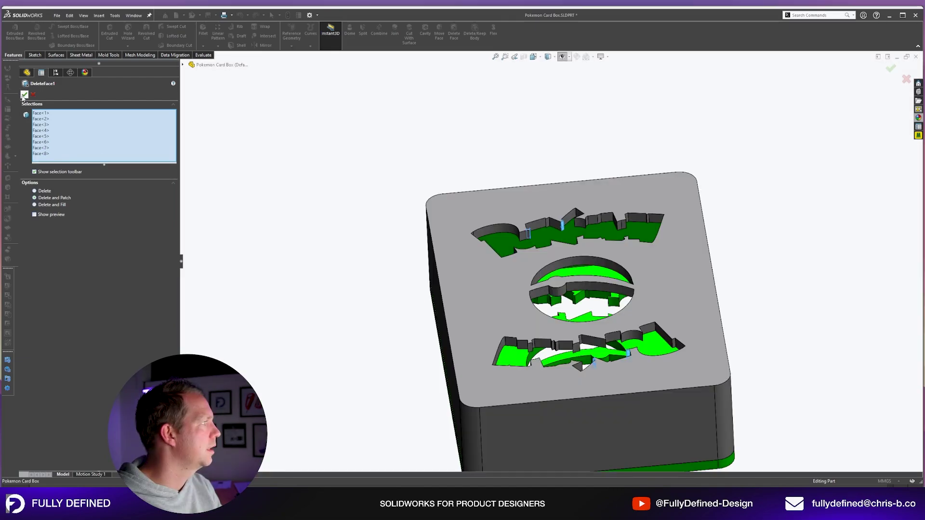
left_click(24, 95)
- Redefine the second Delete Face feature to remove the small wall faces in the green body's cutouts
middle_click_drag(467, 132, 561, 353)
scroll(674, 409, "down", 6)
key("Return")
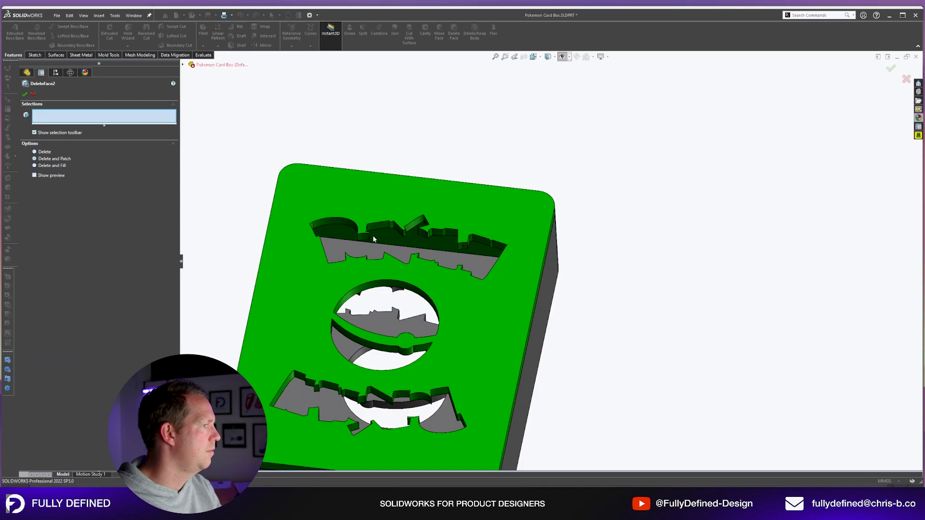
scroll(374, 239, "up", 3)
middle_click_drag(415, 246, 434, 270)
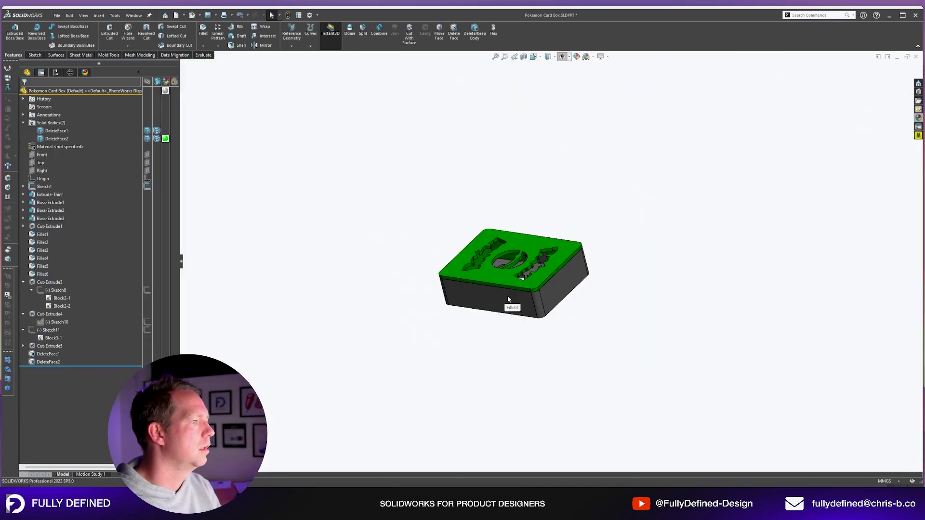
middle_click_drag(603, 308, 676, 254)
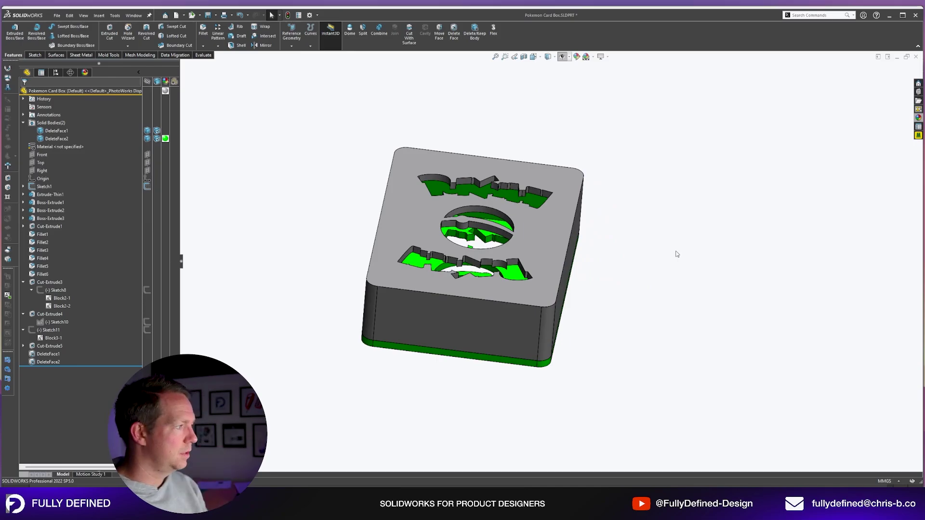
- Collapse the expanded cut features and sketch in the feature tree and save the part
left_click(23, 330)
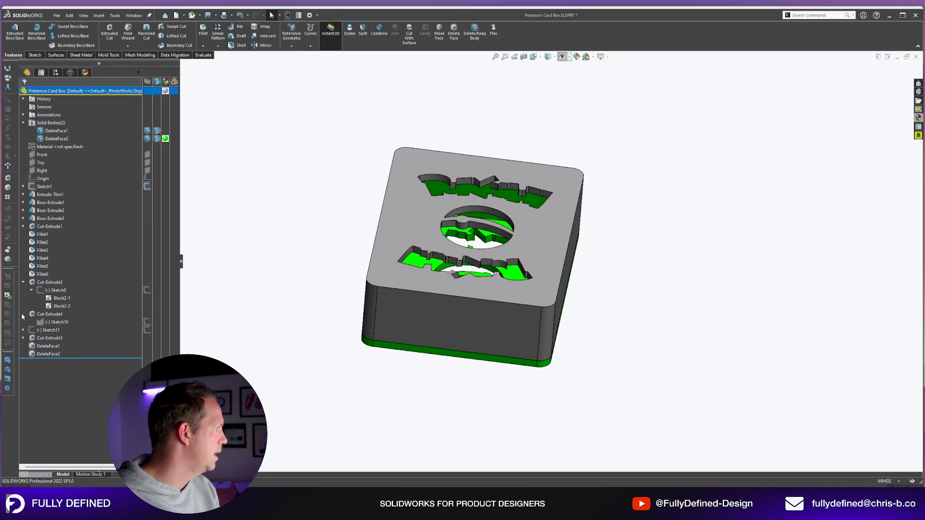
left_click(23, 314)
left_click(24, 282)
key("ctrl+s")
- Use Delete/Keep Body with Keep Bodies to keep only the grey outer box body
middle_click_drag(409, 228, 340, 202)
left_click(467, 35)
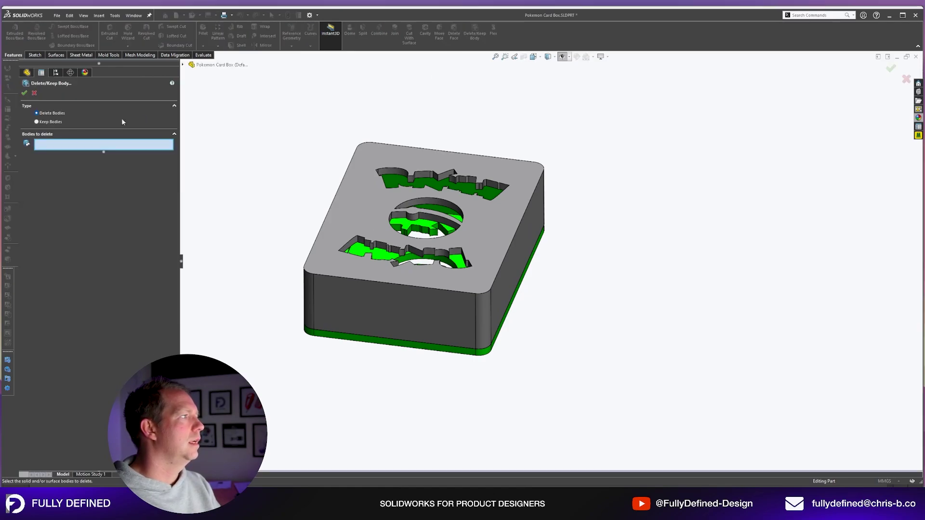
left_click(36, 121)
left_click(418, 314)
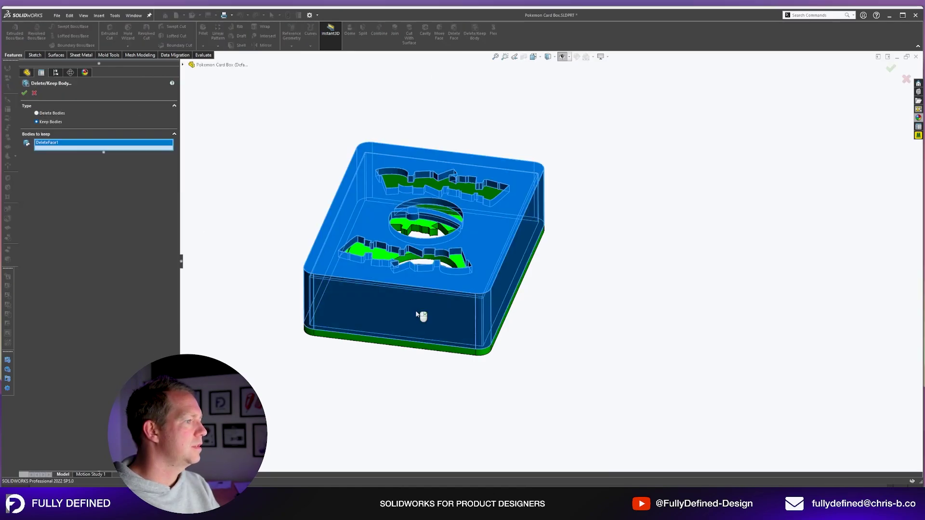
right_click(417, 314)
- Export the outer body as a STEP AP214 file named Pokemon Card Box - TOP
left_click(57, 16)
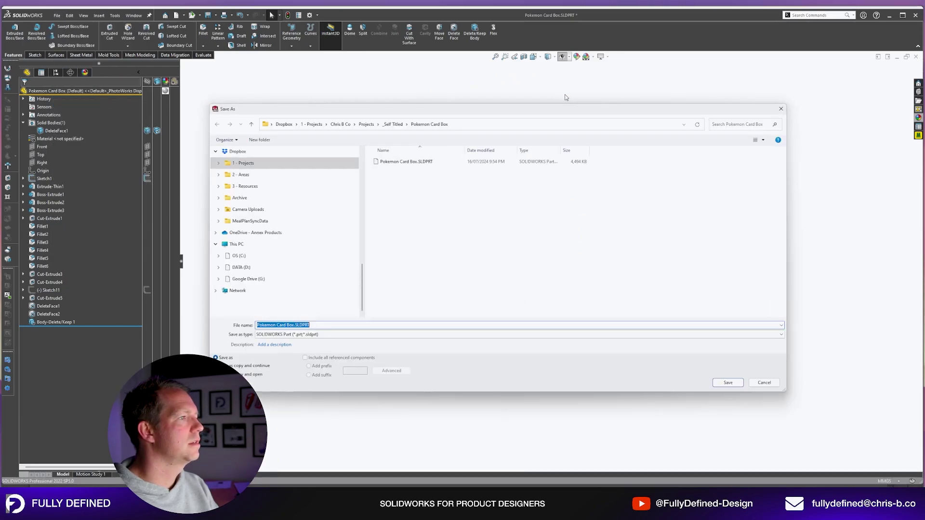
left_click(346, 334)
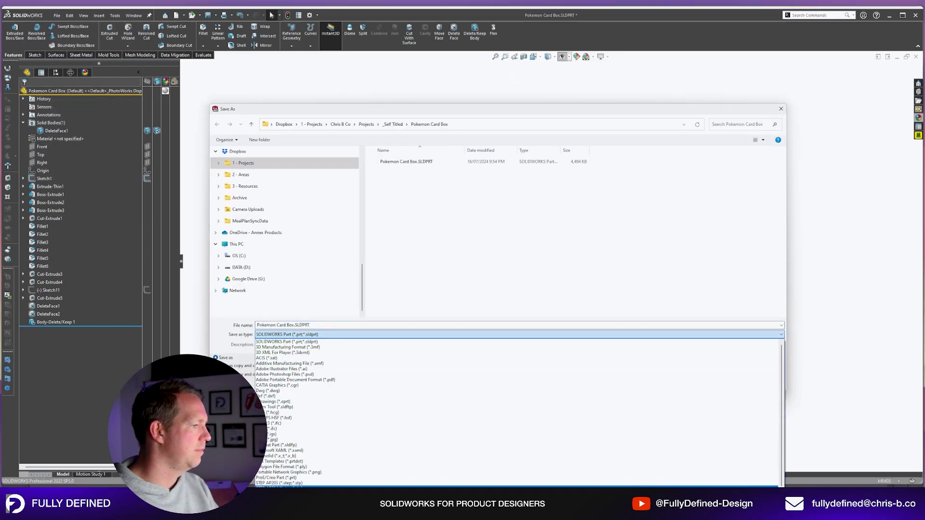
left_click(290, 488)
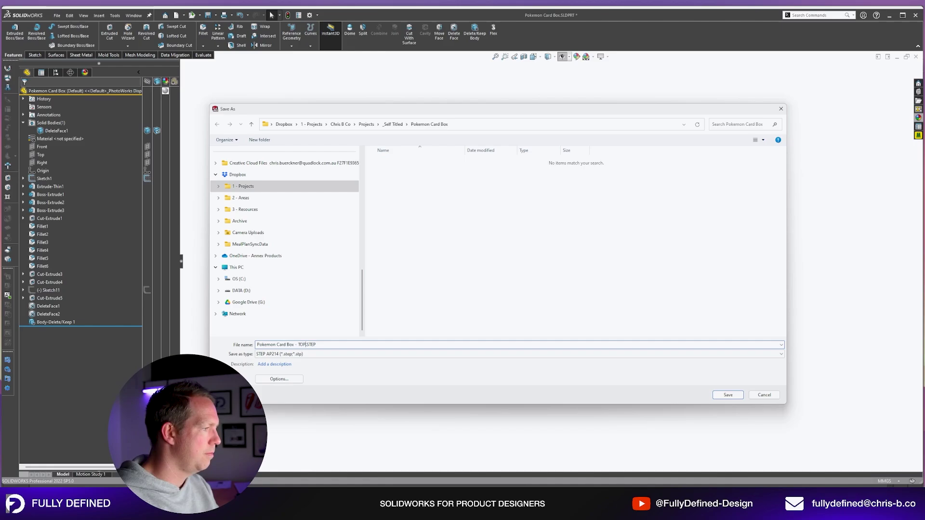
key("Return")
- Edit the body-keep feature to retain only the green body and export it as Pokemon Card Box - BOTTOM in STEP format
left_click(54, 323)
left_click(59, 303)
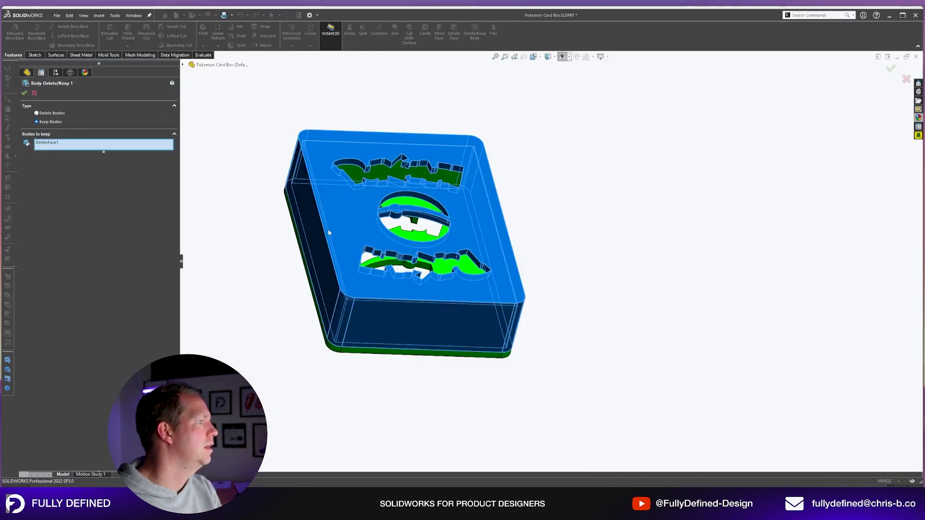
right_click(471, 270)
left_click(57, 15)
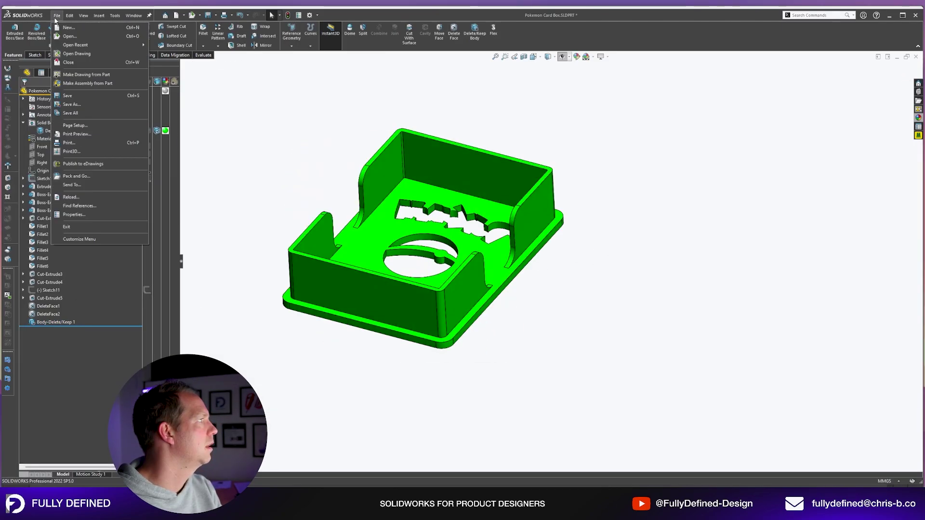
left_click(88, 103)
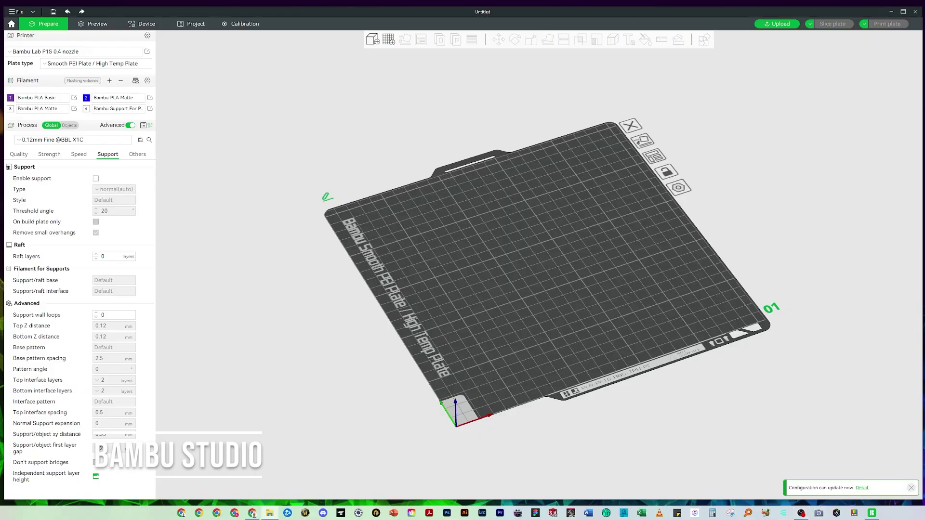
- Switch to Bambu Studio, add the card box TOP and BOTTOM STEP files to the plate, and lay both parts flat
left_click_drag(0, 213, 492, 212)
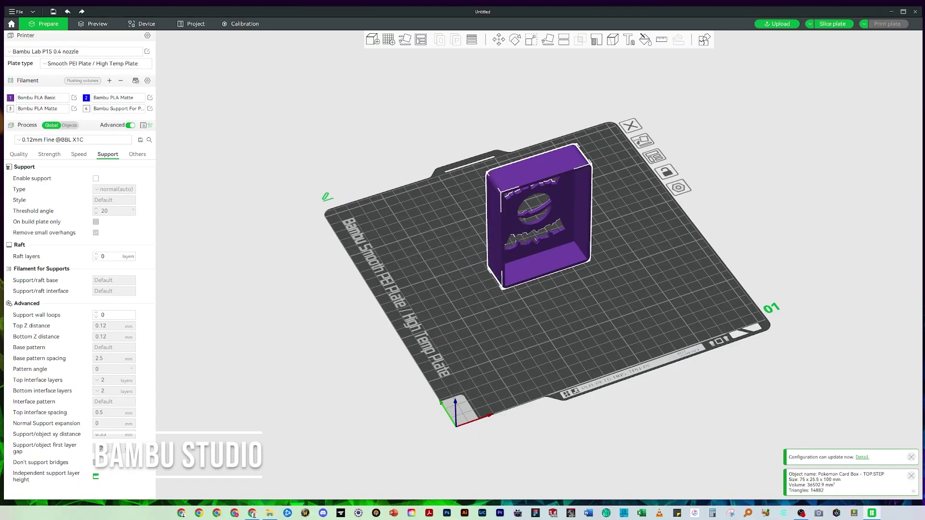
left_click(637, 312)
left_click(595, 257)
key("f")
left_click(573, 250)
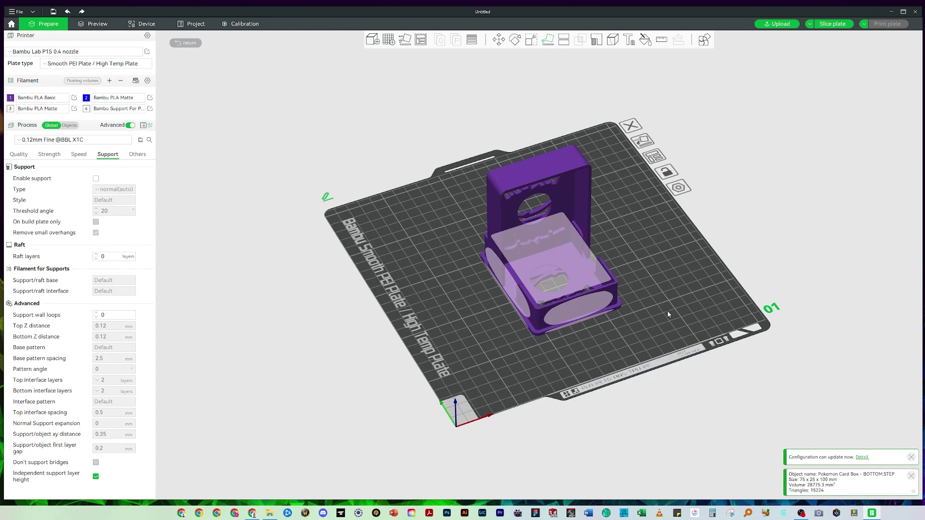
left_click(524, 271)
left_click_drag(667, 310, 604, 337)
left_click(604, 337)
left_click(72, 140)
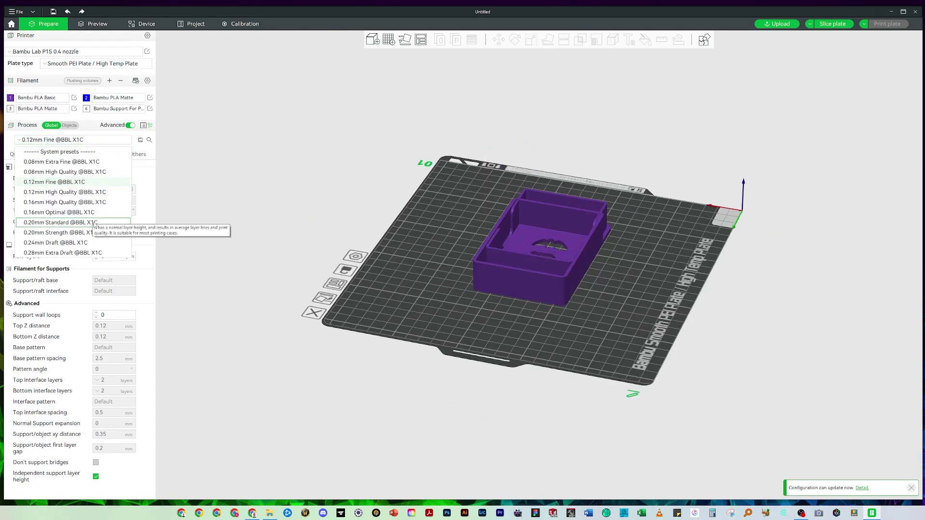
left_click(58, 228)
left_click_drag(201, 128, 365, 187)
left_click(136, 82)
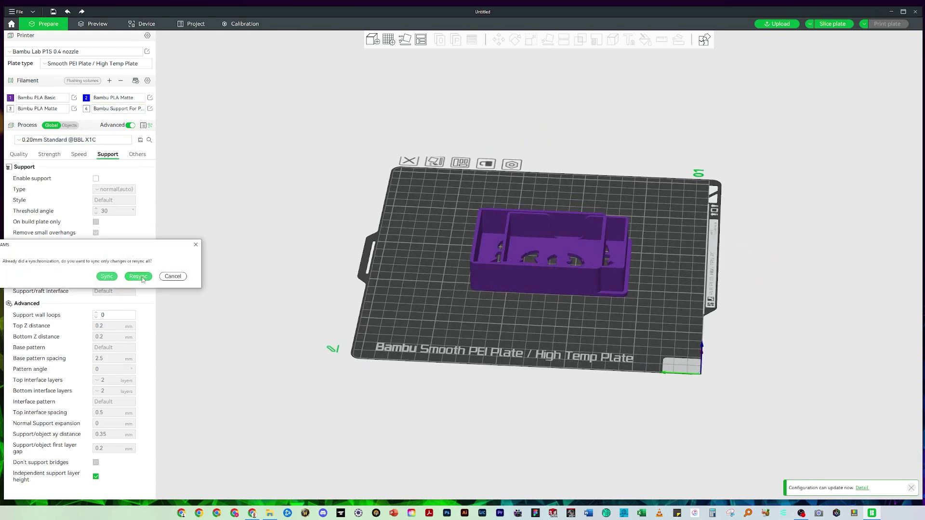
left_click(137, 275)
- Change the filament of both card box parts to filament 2, the black Bambu PLA Matte
left_click_drag(301, 163, 481, 230)
right_click(488, 230)
mouse_move(528, 393)
left_click(597, 405)
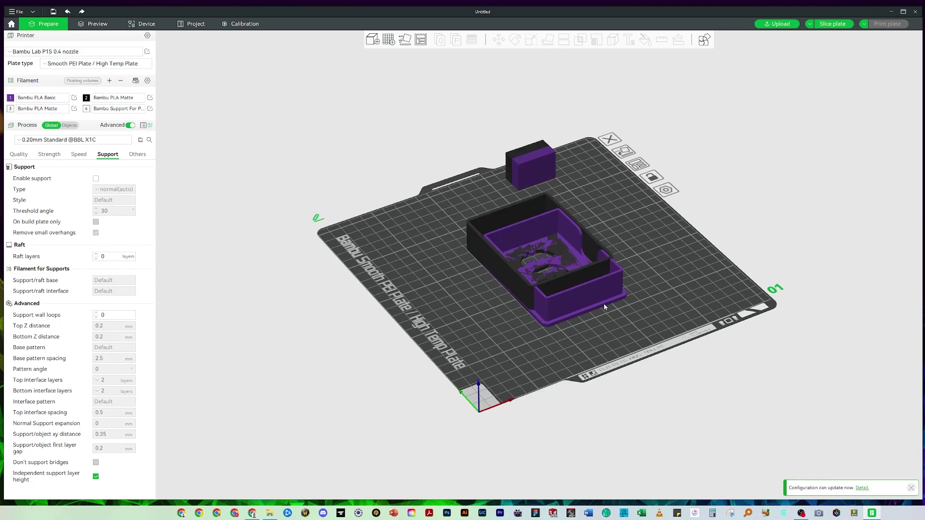
right_click(603, 306)
mouse_move(645, 476)
left_click(713, 486)
- Auto-arrange the two box parts on the build plate and slice the plate
left_click_drag(677, 187, 663, 157)
left_click(420, 39)
left_click(439, 114)
key("0")
left_click(832, 23)
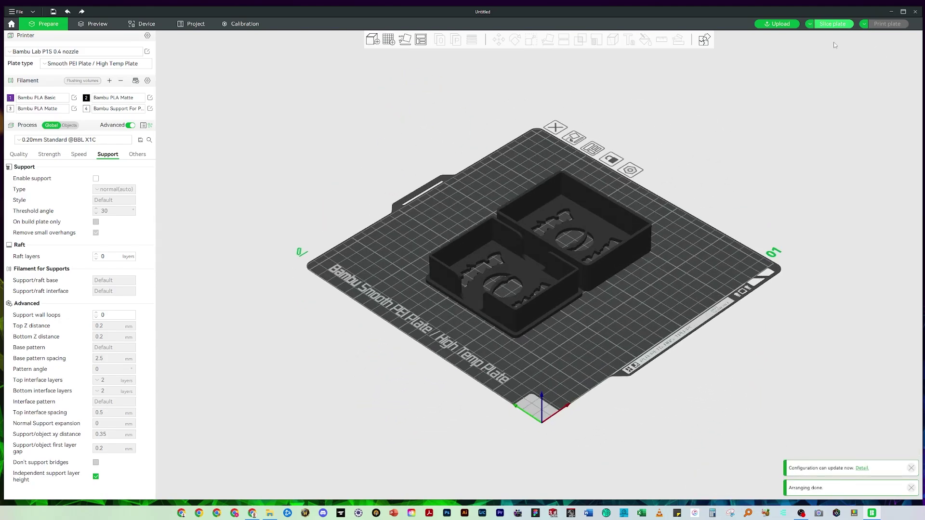
- Check the sliced preview of both parts and send the print job to the CBCo-P1S with bed leveling, timelapse and AMS enabled
left_click_drag(910, 419, 910, 90)
scroll(541, 236, "up", 5)
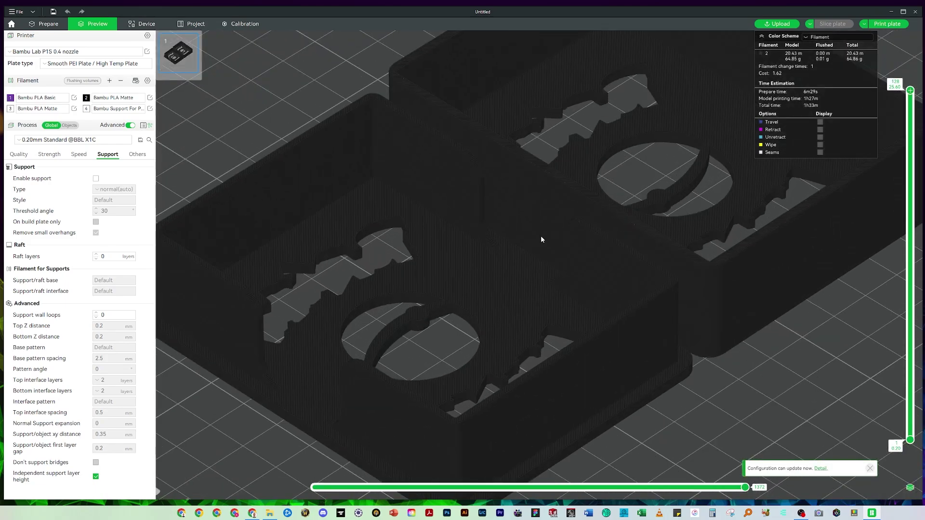
scroll(540, 235, "down", 3)
left_click(887, 23)
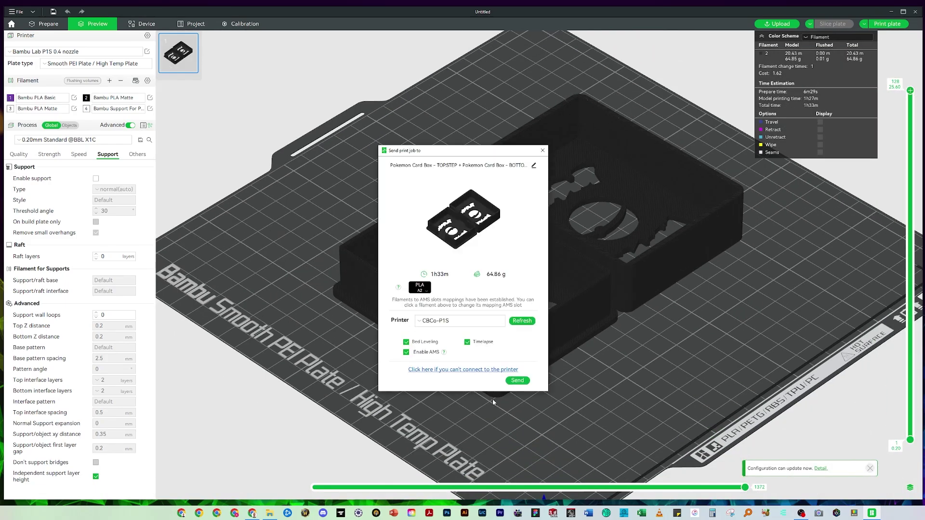
left_click(521, 377)
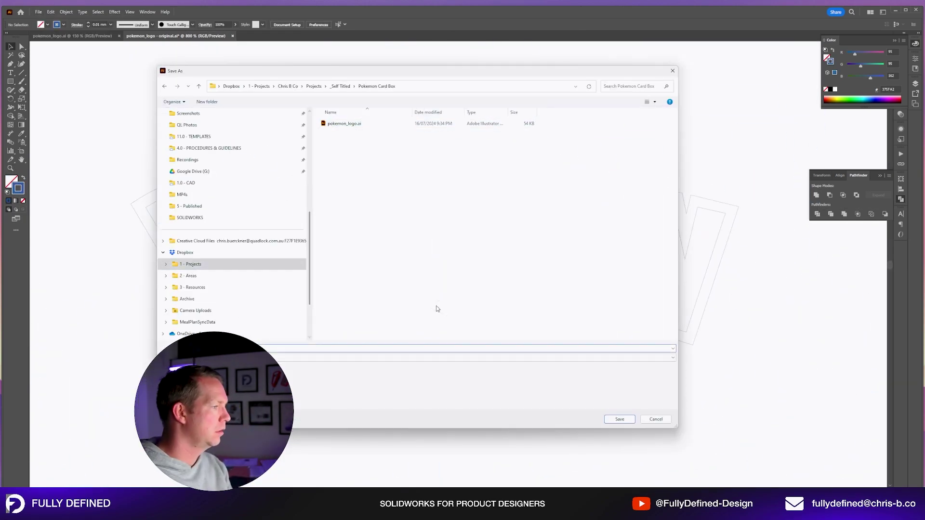
- Switch to Illustrator and save the Pokémon logo artwork in the Pokemon Card Box folder
key("Return")
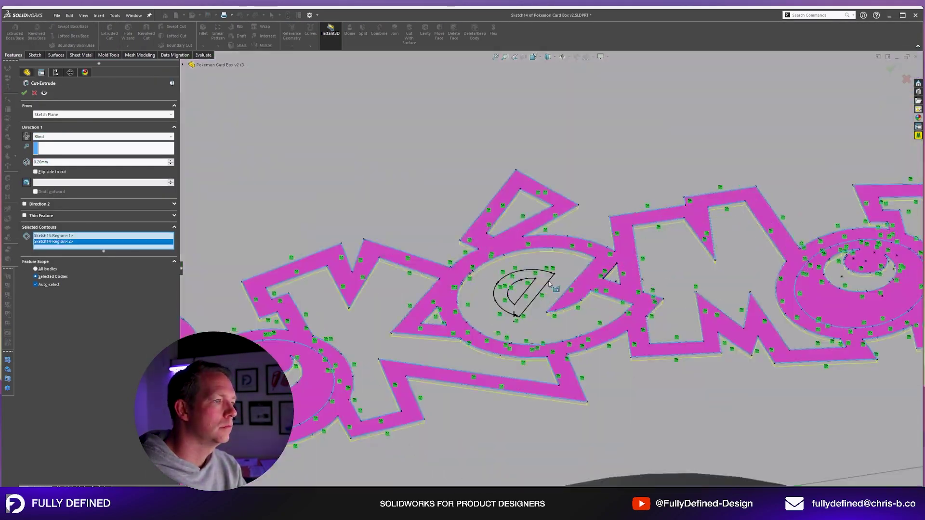
- Switch to SOLIDWORKS and cut the selected Pokémon logo outline regions to a blind depth of 0.20 mm
key("Return")
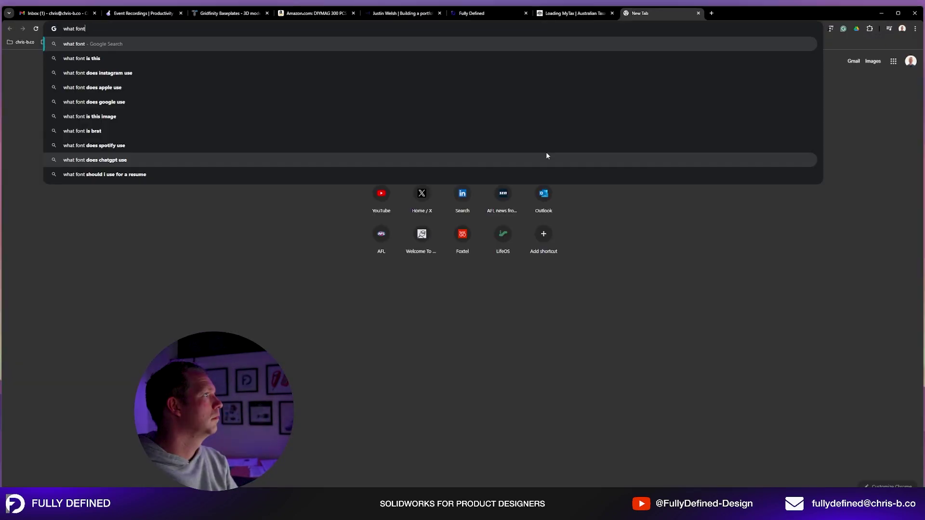
left_click(546, 151)
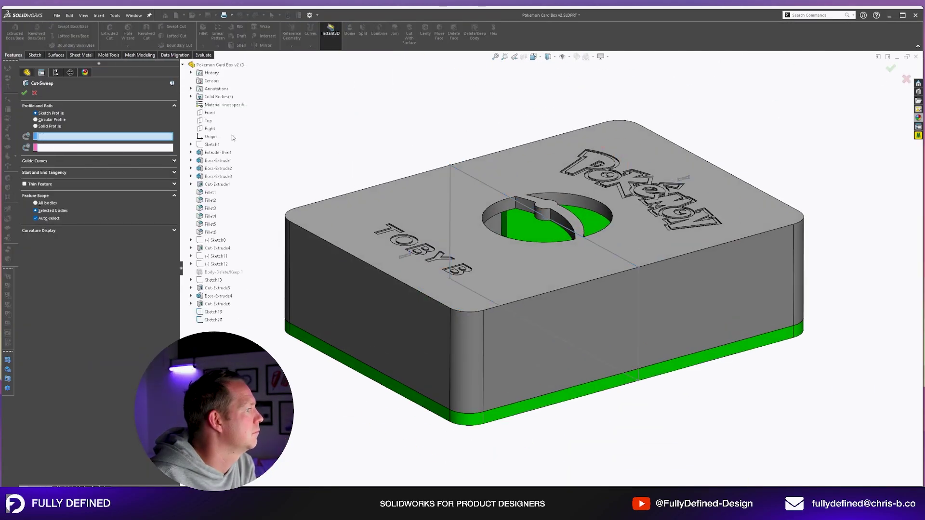
key("Escape")
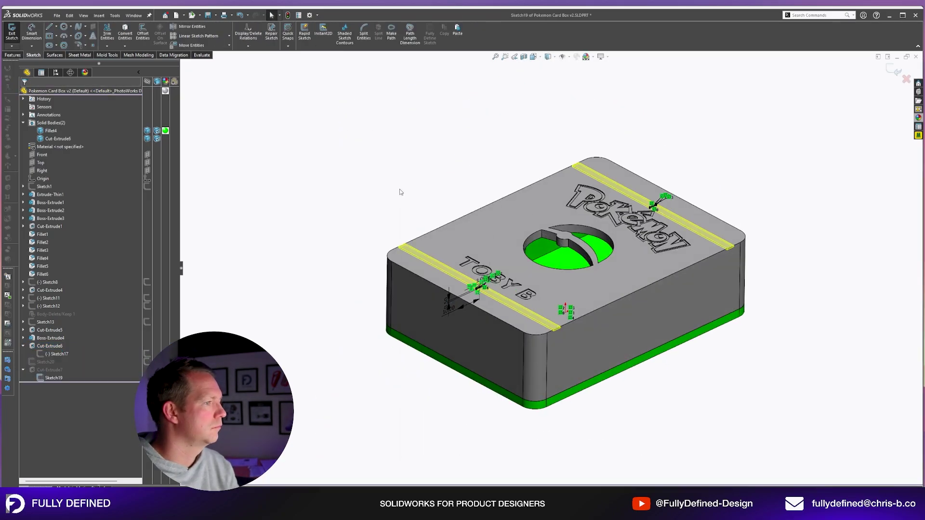
- Mirror the two groove profiles in the cut's sketch to the opposite side of the box and rebuild the model
key("ctrl+8")
left_click(567, 274)
left_click(609, 274)
left_click(191, 26)
left_click(97, 252)
left_click(593, 274)
key("ctrl+b")
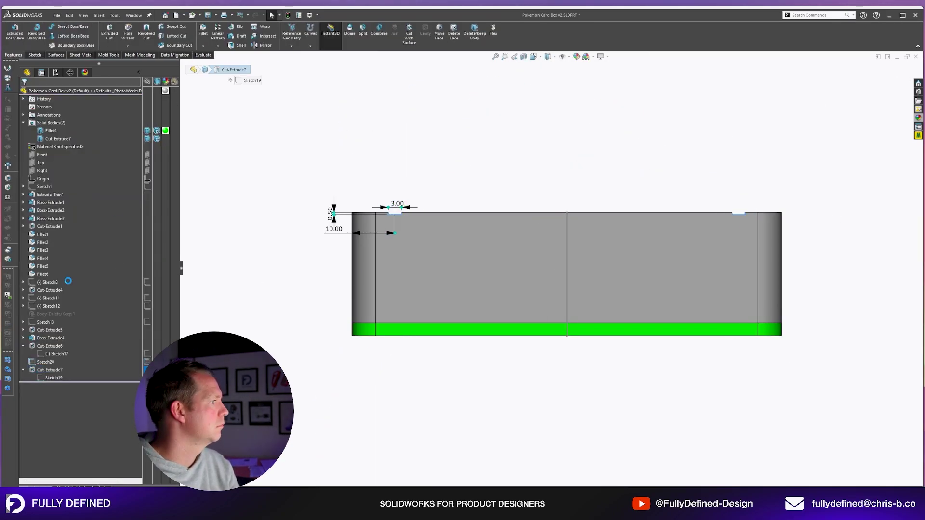
- Edit the groove cut to run Through All - Both with both box bodies in its feature scope
mouse_move(530, 202)
middle_mouse_down()
mouse_move(462, 160)
mouse_move(735, 270)
middle_mouse_up()
left_click(54, 373)
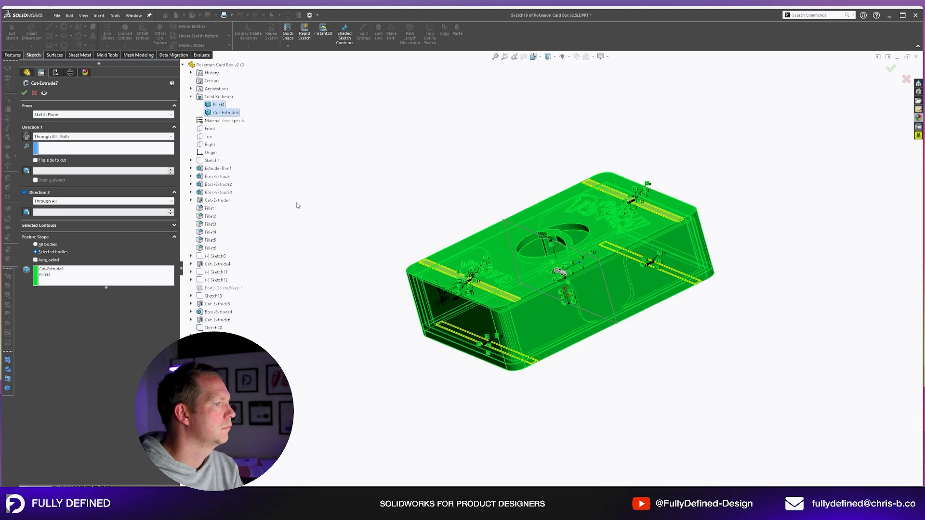
left_click(24, 92)
left_click(53, 370)
left_click(24, 93)
- Sketch small rectangles at the four groove ends on the box's top face and cut them Through All
left_click(49, 35)
left_click(424, 141)
scroll(576, 274, "up", 4)
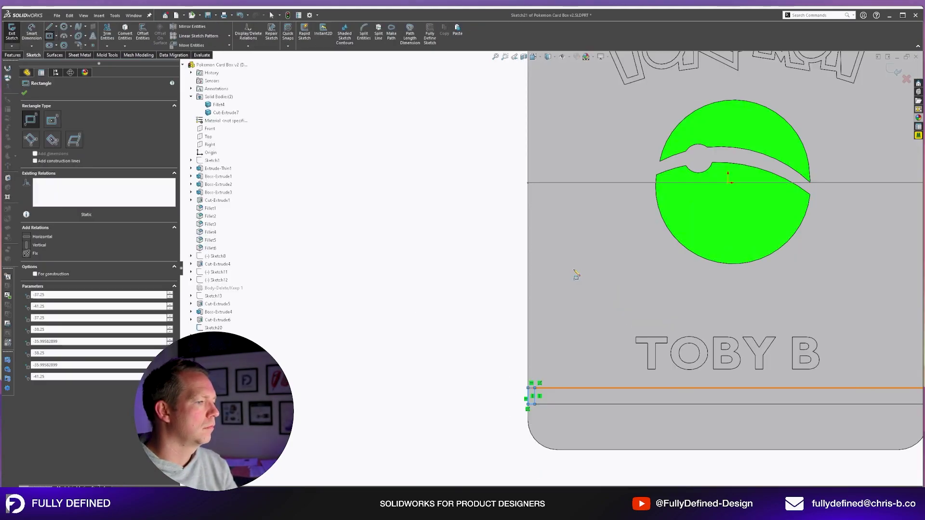
left_click(8, 178)
left_click(104, 137)
middle_click_drag(678, 358, 554, 289)
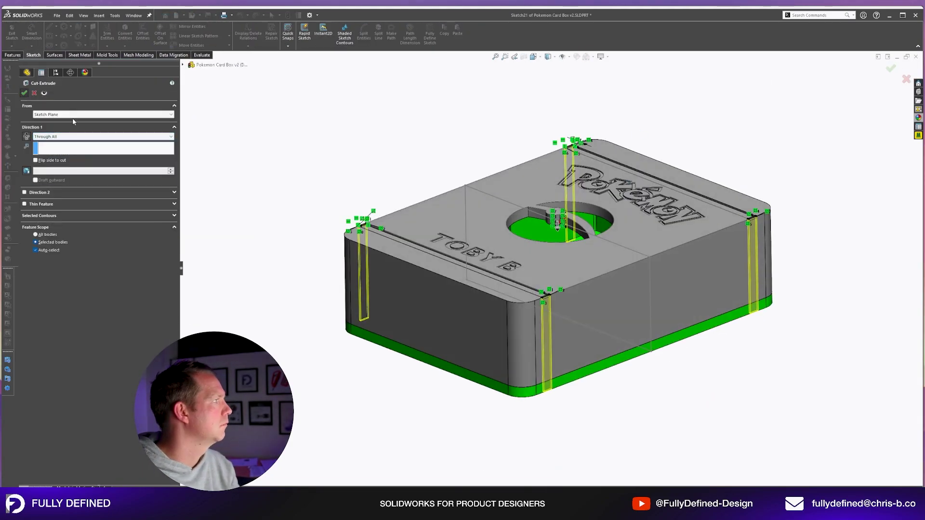
left_click(24, 92)
- Fillet the outer edges of the box's end sections beside the groove cuts with a 2.50 mm radius
left_click(203, 30)
scroll(554, 249, "down", 3)
left_click(499, 292)
left_click(857, 157)
middle_click_drag(867, 159, 730, 294)
right_click(821, 402)
scroll(820, 402, "up", 3)
middle_click_drag(821, 402, 683, 214)
scroll(309, 203, "down", 4)
left_click(351, 231)
key("Escape")
left_click(366, 217)
left_click(378, 195)
left_click(203, 30)
left_click(379, 197)
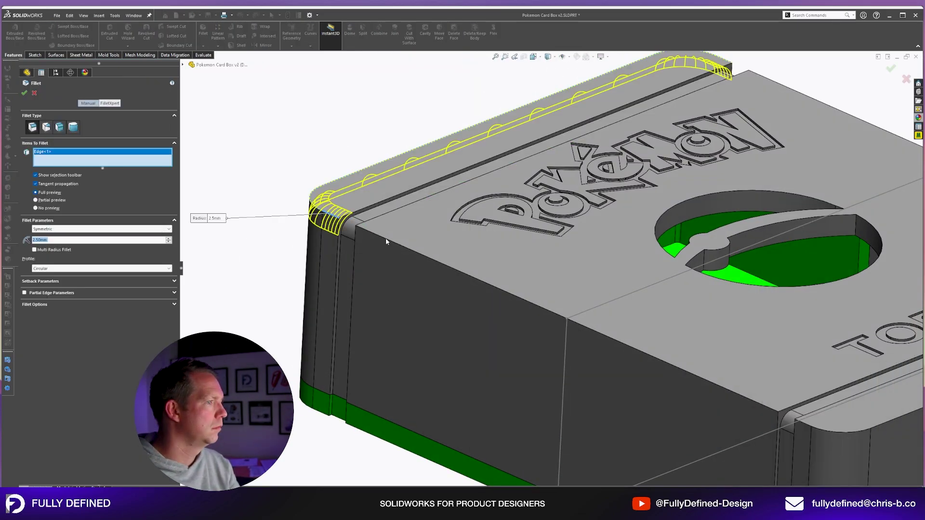
right_click(386, 238)
- Isolate the green bottom body of the card box
scroll(550, 268, "up", 4)
left_click(549, 268)
middle_click_drag(550, 268, 530, 232)
left_click(523, 56)
key("Escape")
right_click(51, 132)
left_click(70, 154)
- Set up a perforation fill pattern of hexagonal seed cuts on the bottom body's floor, with 10 mm spacing and a 2.5 mm margin
left_click(527, 223)
key("ctrl+8")
left_click(550, 217)
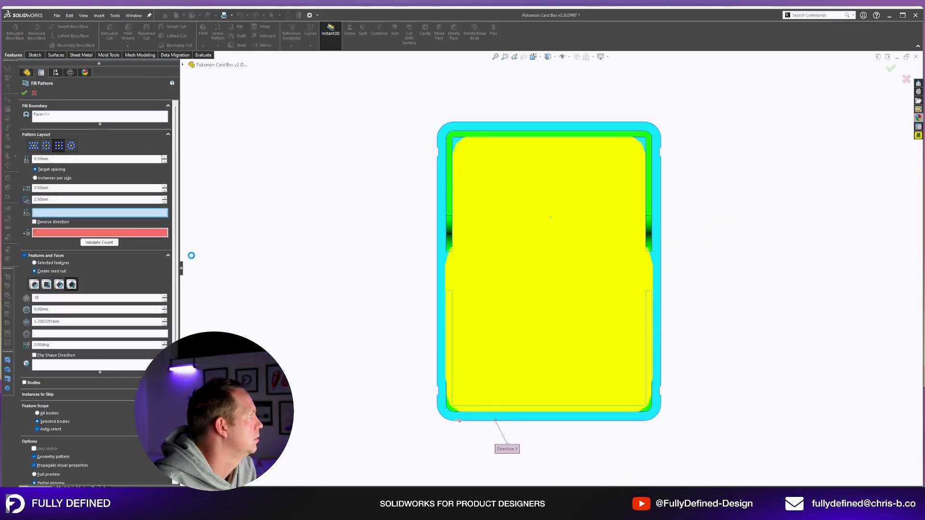
left_click(34, 145)
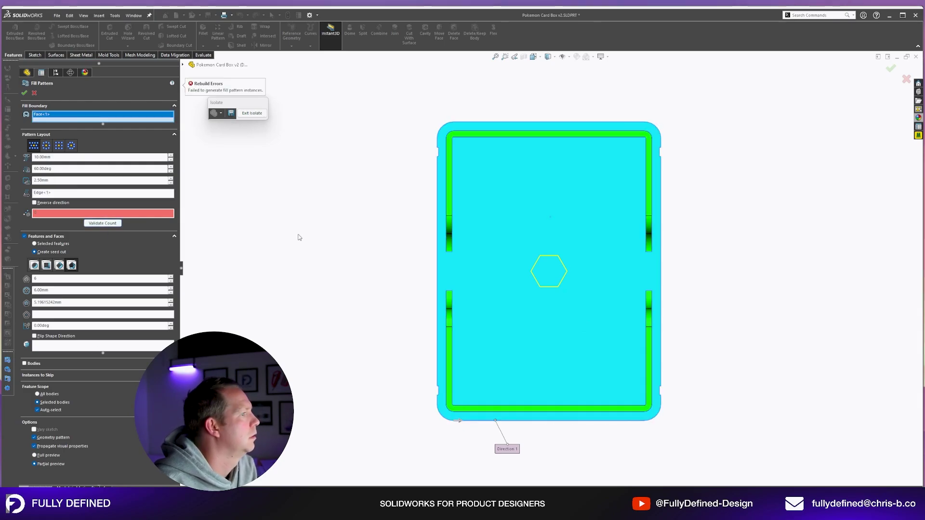
type("45")
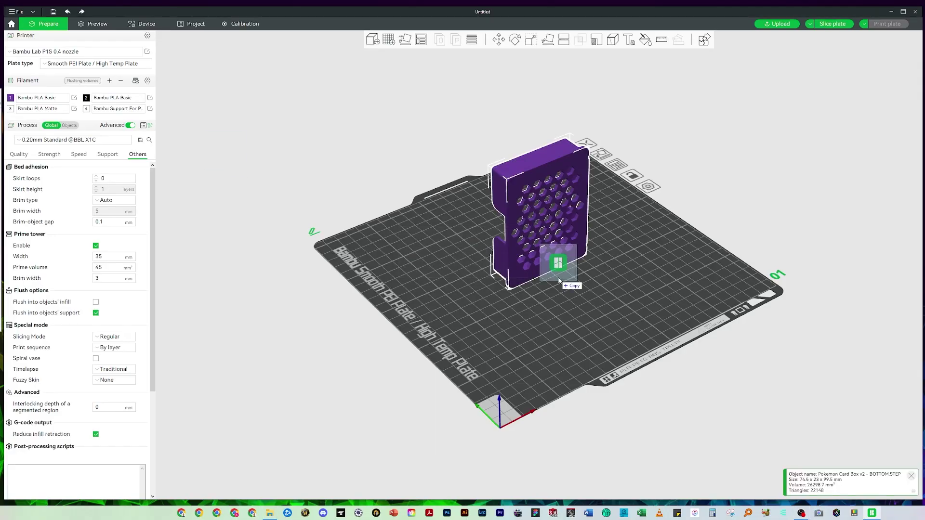
- Switch to Bambu Studio, add Pokemon Card Box v2 - TOP.STEP to the plate, and auto-orient and arrange both parts
left_click_drag(558, 281, 560, 282)
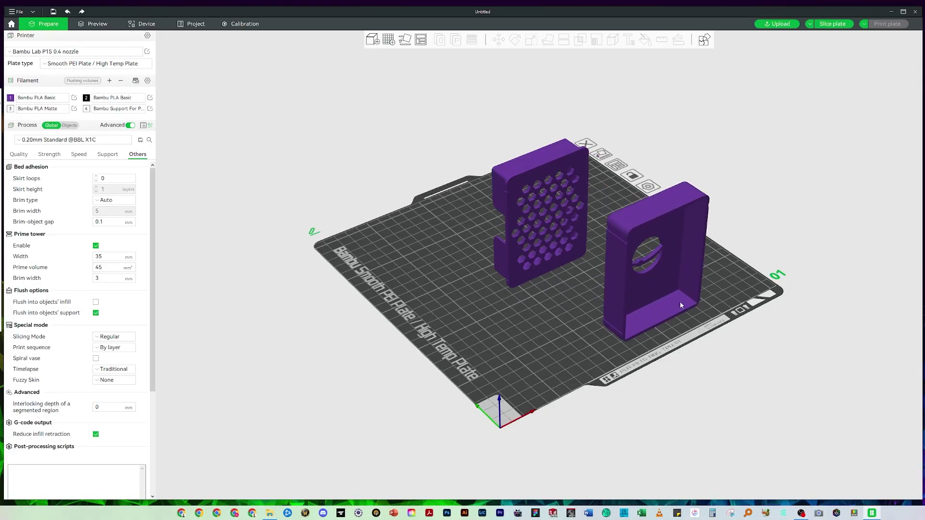
left_click(405, 39)
left_click(421, 40)
- Change the filament of both box parts to filament 2, the black Bambu PLA Basic
scroll(577, 357, "up", 5)
right_click(369, 235)
mouse_move(415, 433)
left_click(504, 443)
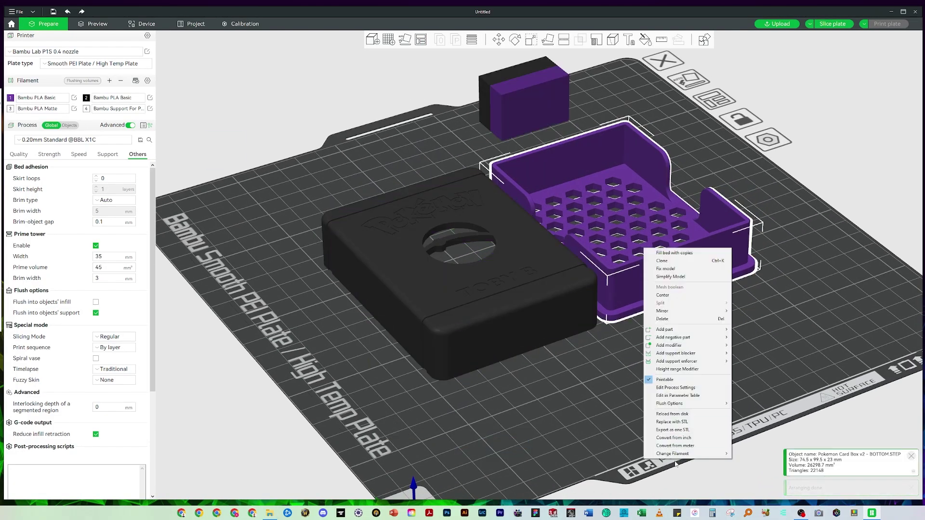
- Start colour painting on the box top with filament 3, trying a circle brush stroke on the name lettering and undoing it
scroll(473, 306, "up", 8)
key("n")
left_click_drag(338, 280, 378, 269)
right_click_drag(396, 248, 512, 223)
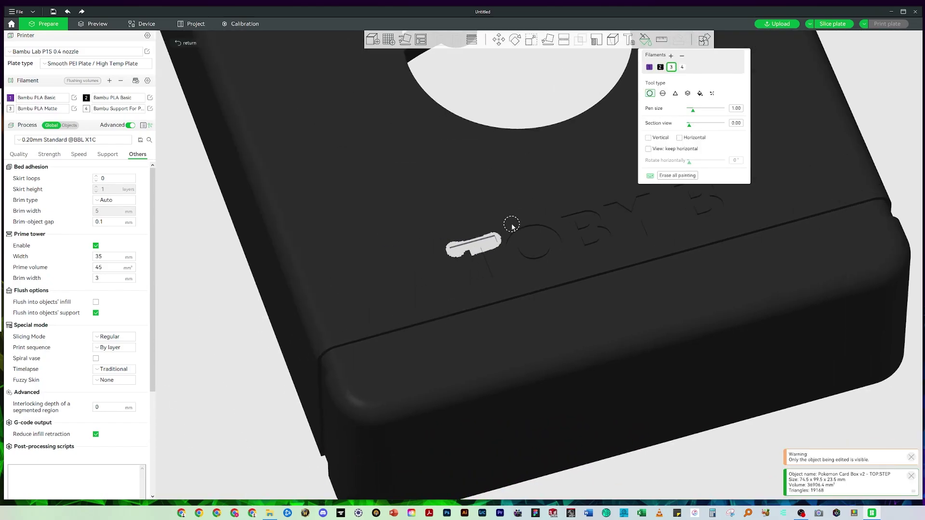
key("ctrl+z")
- Colour the recessed name lettering on the box top with filament 3 using the fill tool
scroll(512, 223, "up", 5)
left_click(700, 93)
left_click(386, 313)
left_click(514, 286)
- Fill the Pokémon logo outline on the box top with filament 3 and finish colour painting
scroll(331, 199, "down", 5)
right_click_drag(332, 199, 433, 248)
scroll(432, 248, "up", 2)
left_click(255, 251)
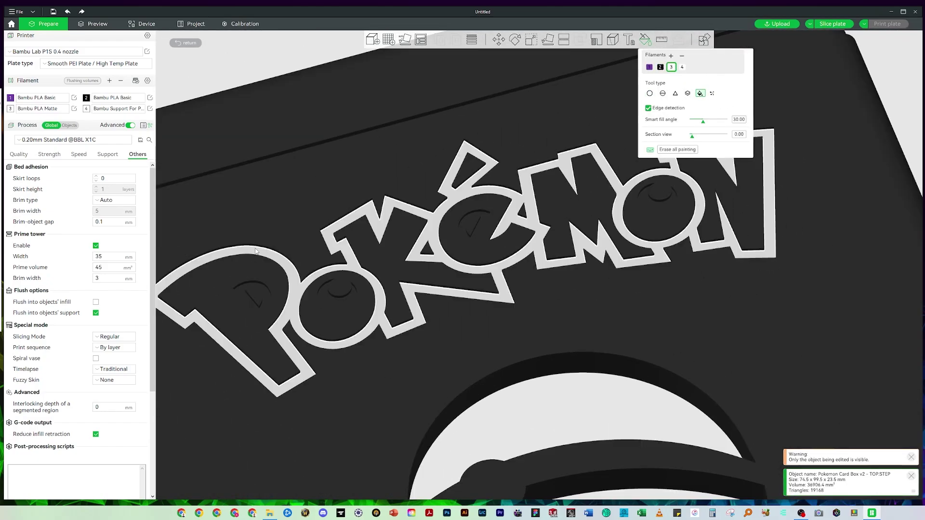
scroll(479, 240, "down", 10)
key("n")
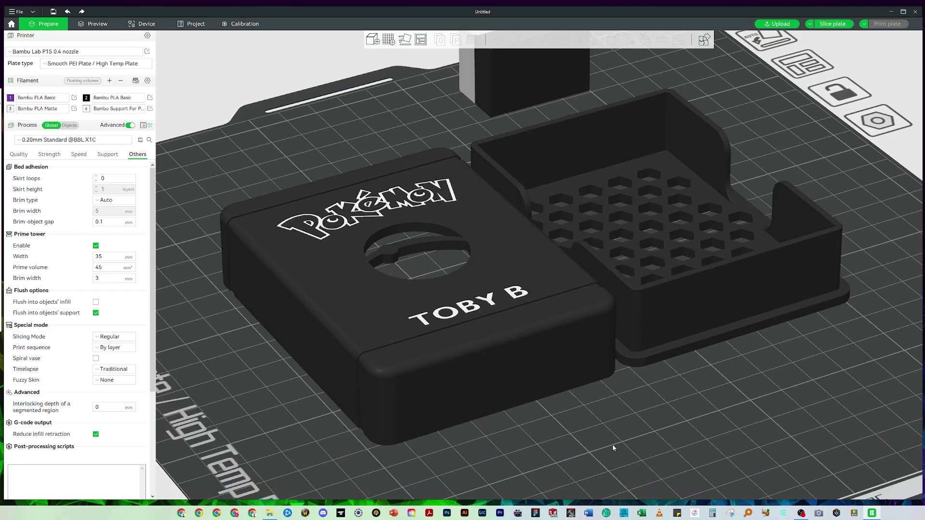
- Enable supports with filament 4, Sup.PLA, as the support interface and accept the recommended interface settings
left_click(108, 154)
left_click(96, 179)
left_click(549, 291)
- Save the project as Pokemon Card Box v2 and slice the plate
key("ctrl+s")
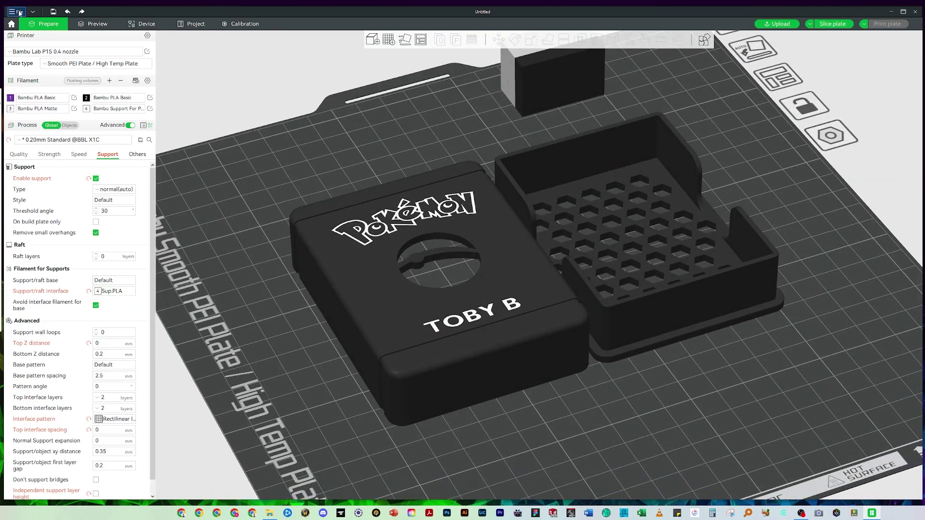
key("BackSpace")
key("BackSpace")
key("BackSpace")
key("Return")
left_click(832, 24)
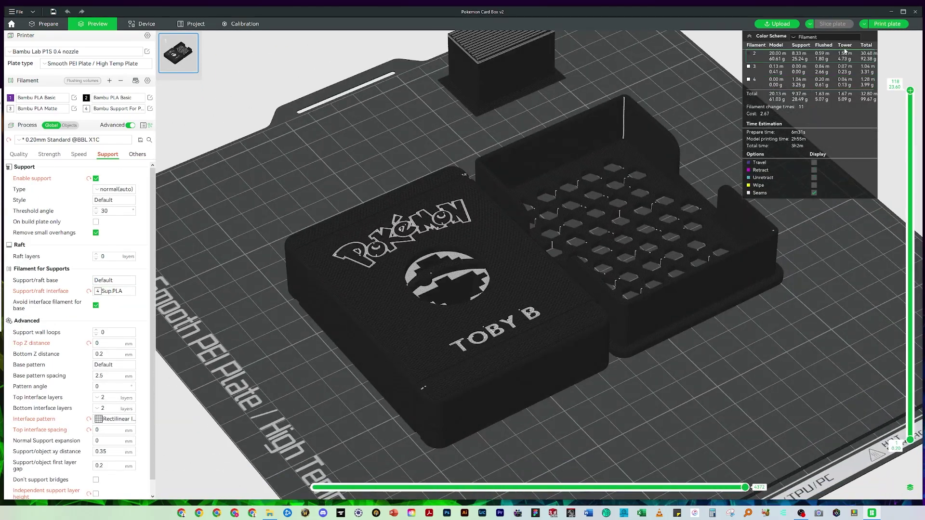
- Examine the sliced preview of both parts, looking at the logo, the Pokéball opening supports and the hexagon holes
left_click_drag(603, 389, 611, 365)
mouse_move(910, 90)
left_mouse_down()
mouse_move(910, 192)
mouse_move(909, 90)
left_mouse_up()
left_click_drag(337, 130, 324, 157)
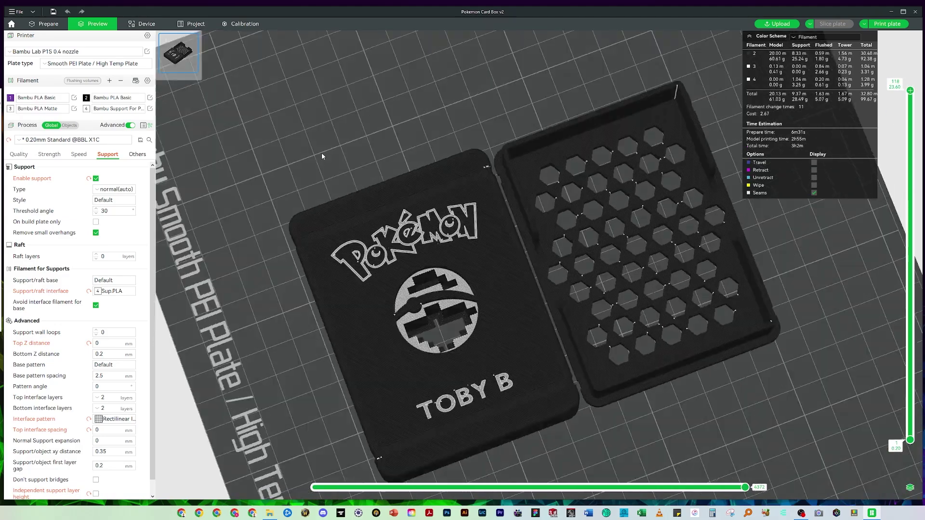
scroll(357, 267, "up", 12)
scroll(552, 223, "down", 13)
middle_click_drag(626, 229, 484, 245)
scroll(485, 245, "up", 7)
scroll(484, 244, "down", 4)
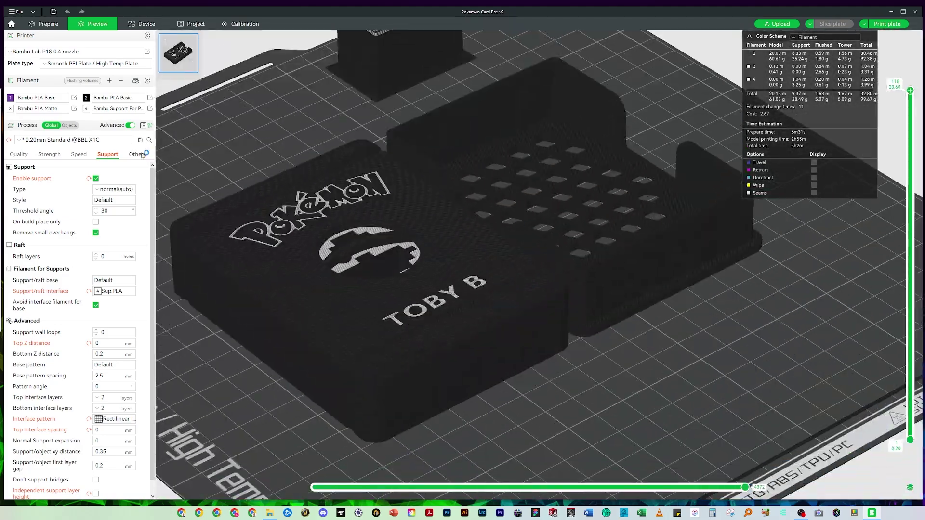
left_click(77, 140)
left_click(85, 186)
left_click(461, 344)
- Enable supports with a Sup.PLA interface for the fine preset, accept the recommended settings, and reslice the plate
left_click(95, 178)
left_click(114, 291)
left_click(114, 345)
left_click(549, 291)
left_click(832, 24)
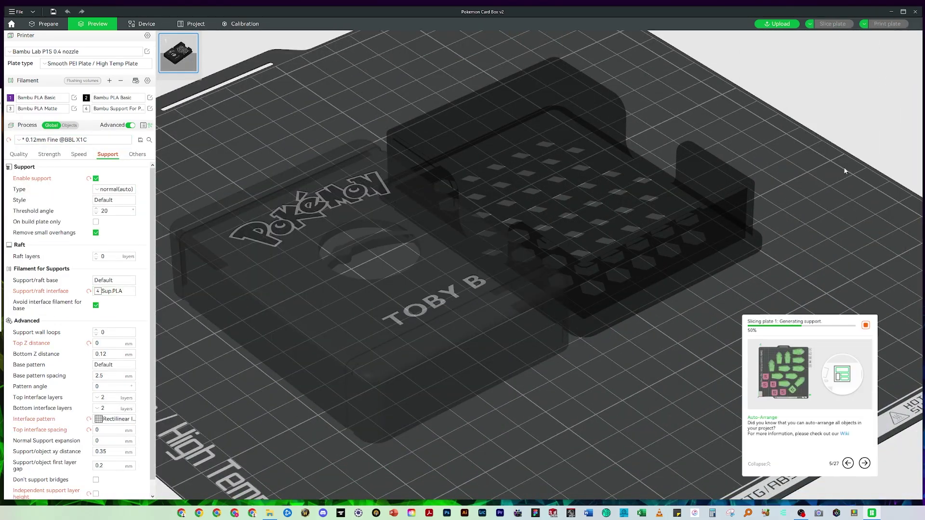
- Set the support type to normal(auto) and the ironing type to Top surfaces, and reslice the plate
left_click_drag(621, 195, 619, 217)
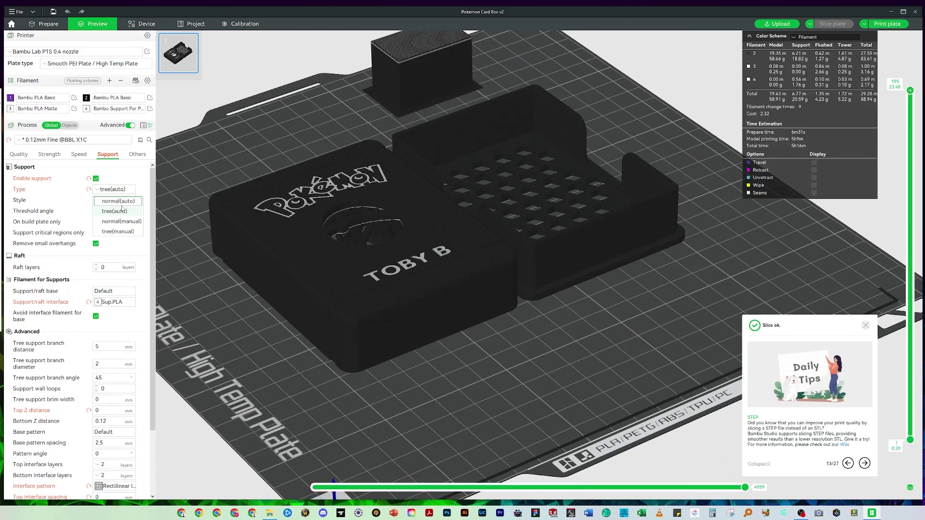
left_click(118, 201)
left_click(137, 154)
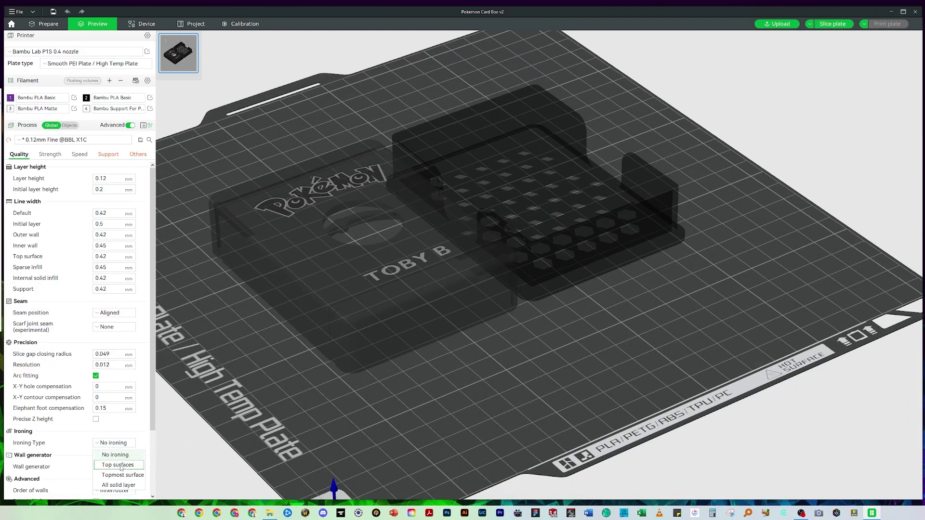
left_click(120, 467)
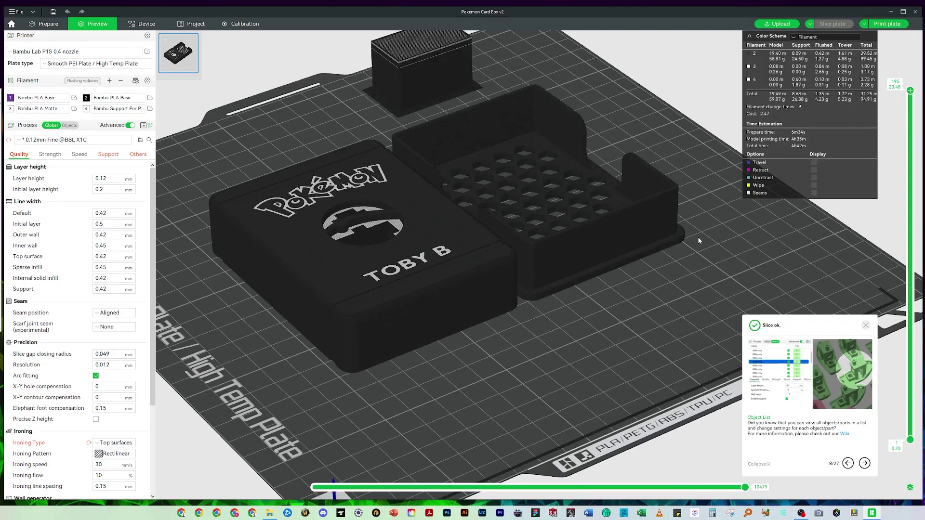
- Send the sliced Pokemon Card Box v2 plate to the CBCo-P1S printer
scroll(698, 236, "up", 3)
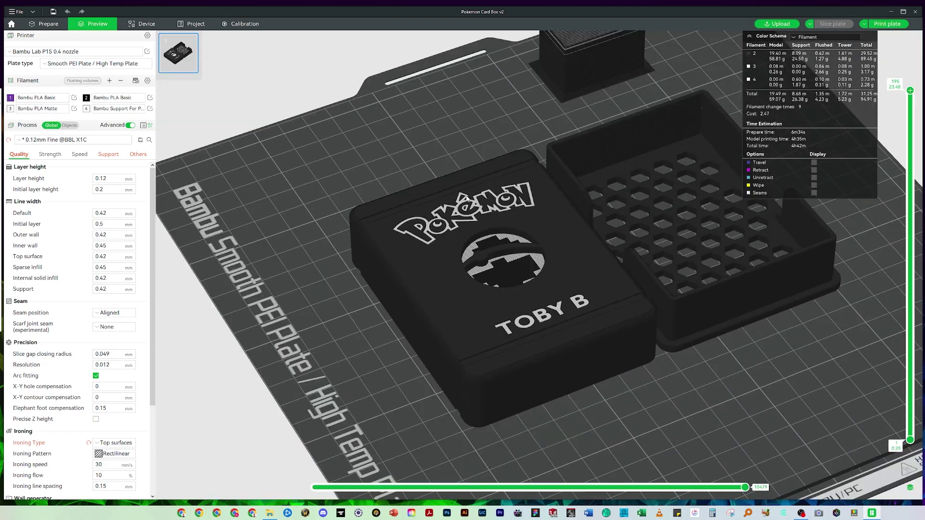
left_click(892, 24)
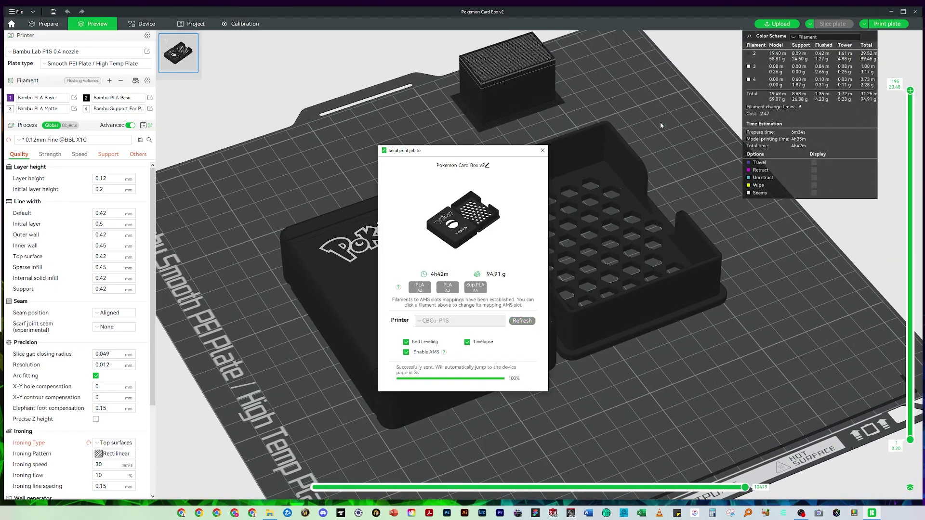